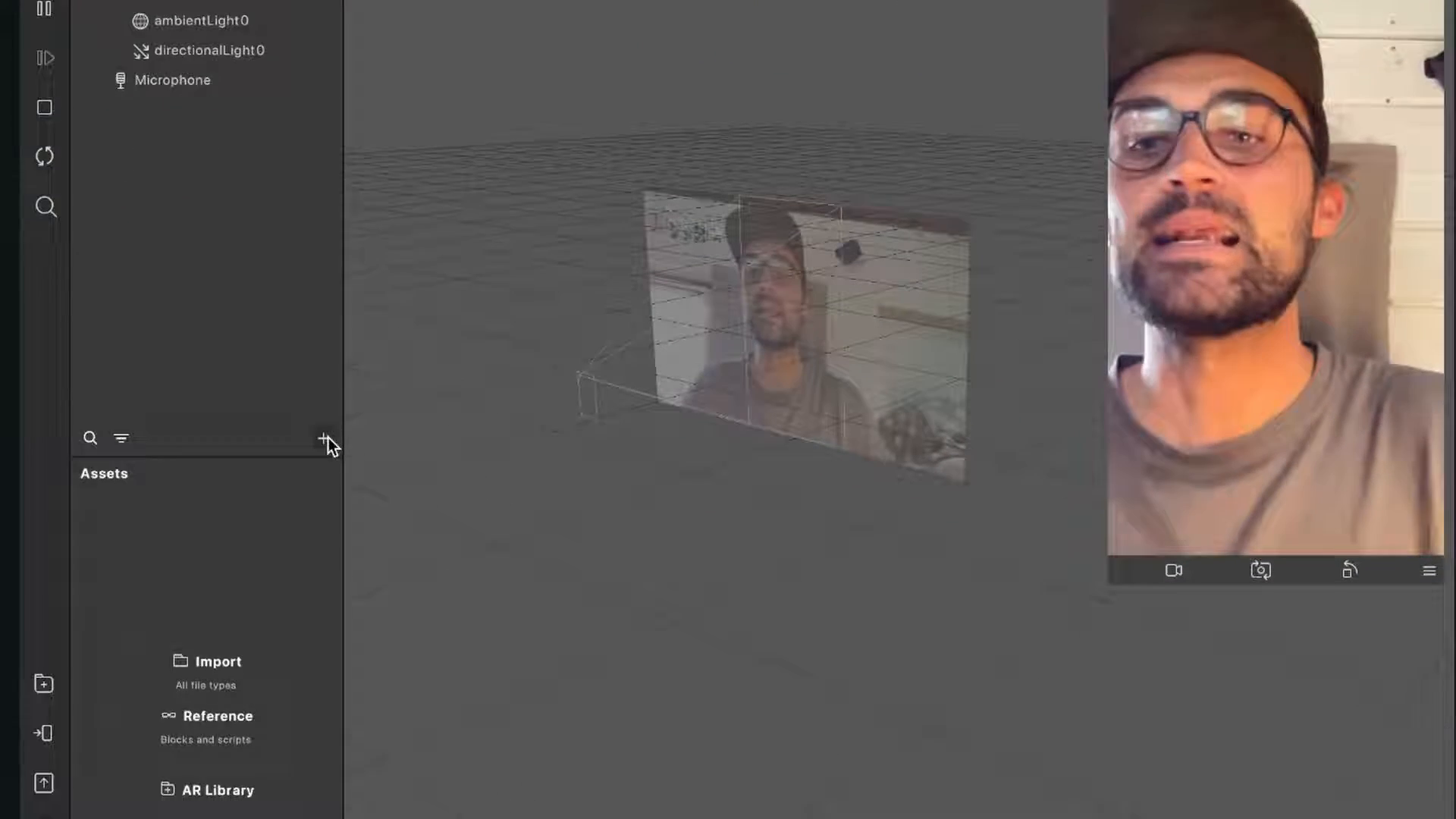
Insert a Plane object into the scene
{"action": "left_click", "coordinate": [326, 437]}
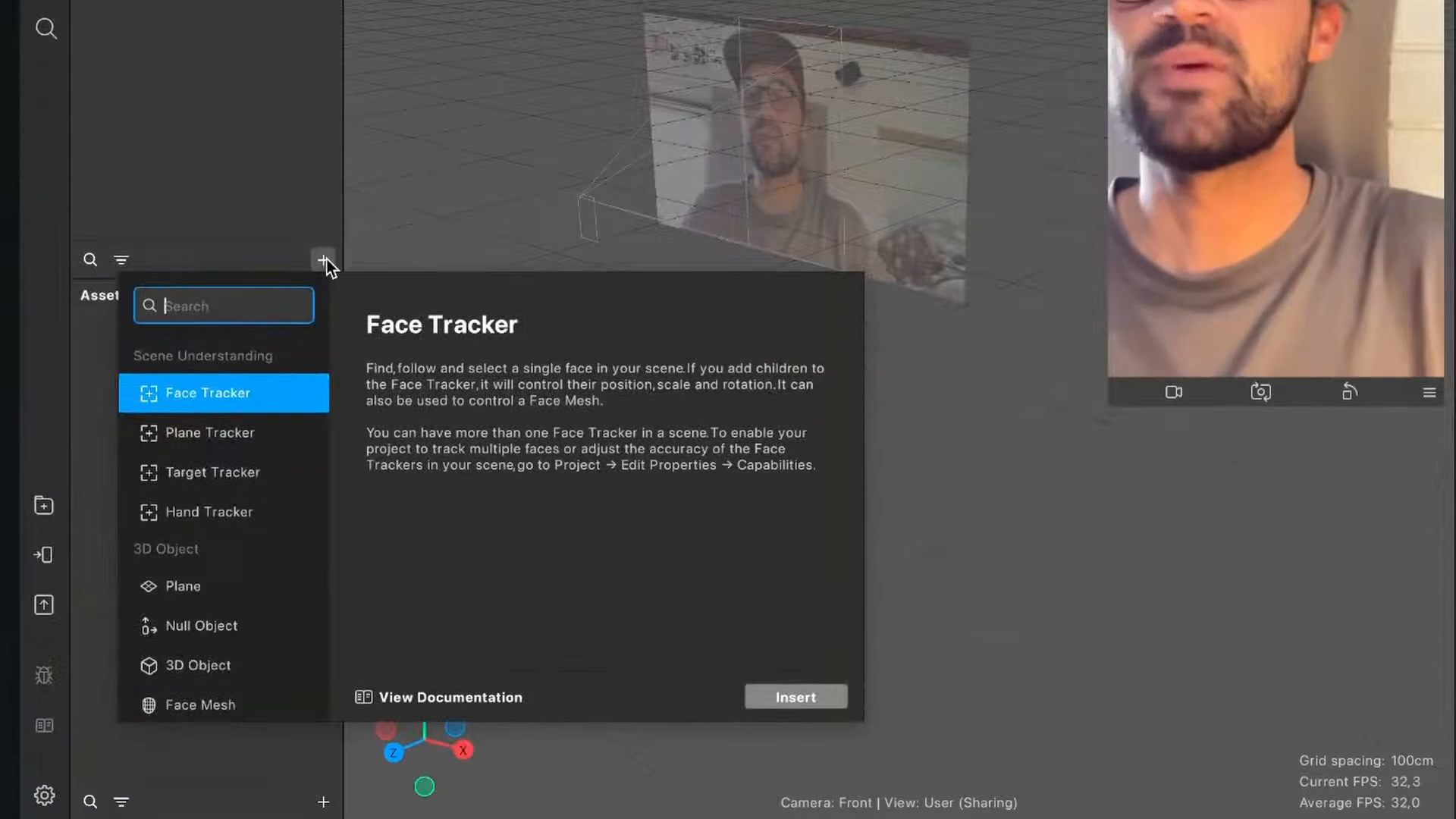
{"action": "type", "text": "Plan"}
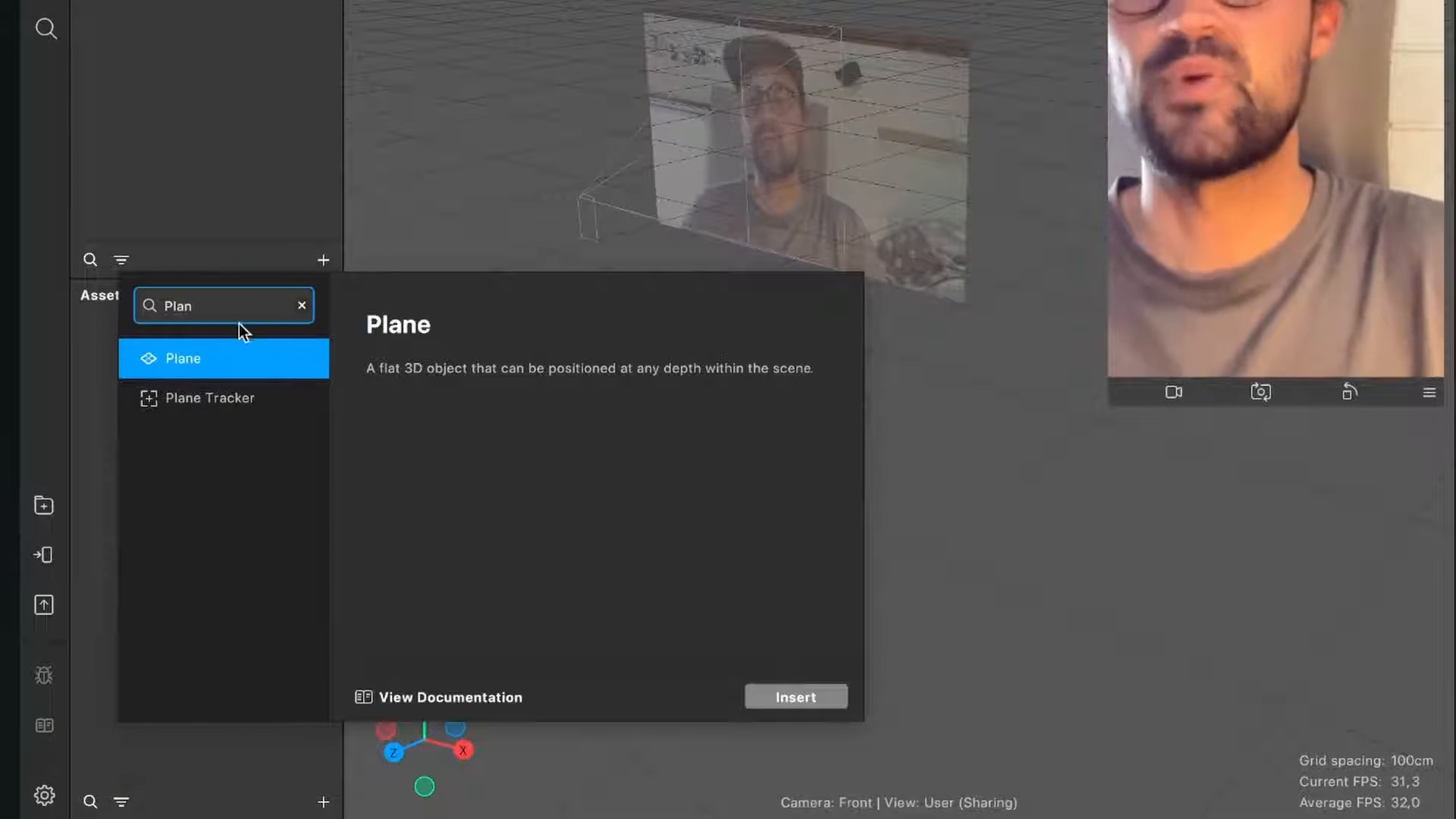
{"action": "left_click", "coordinate": [224, 366]}
{"action": "left_click", "coordinate": [777, 696]}
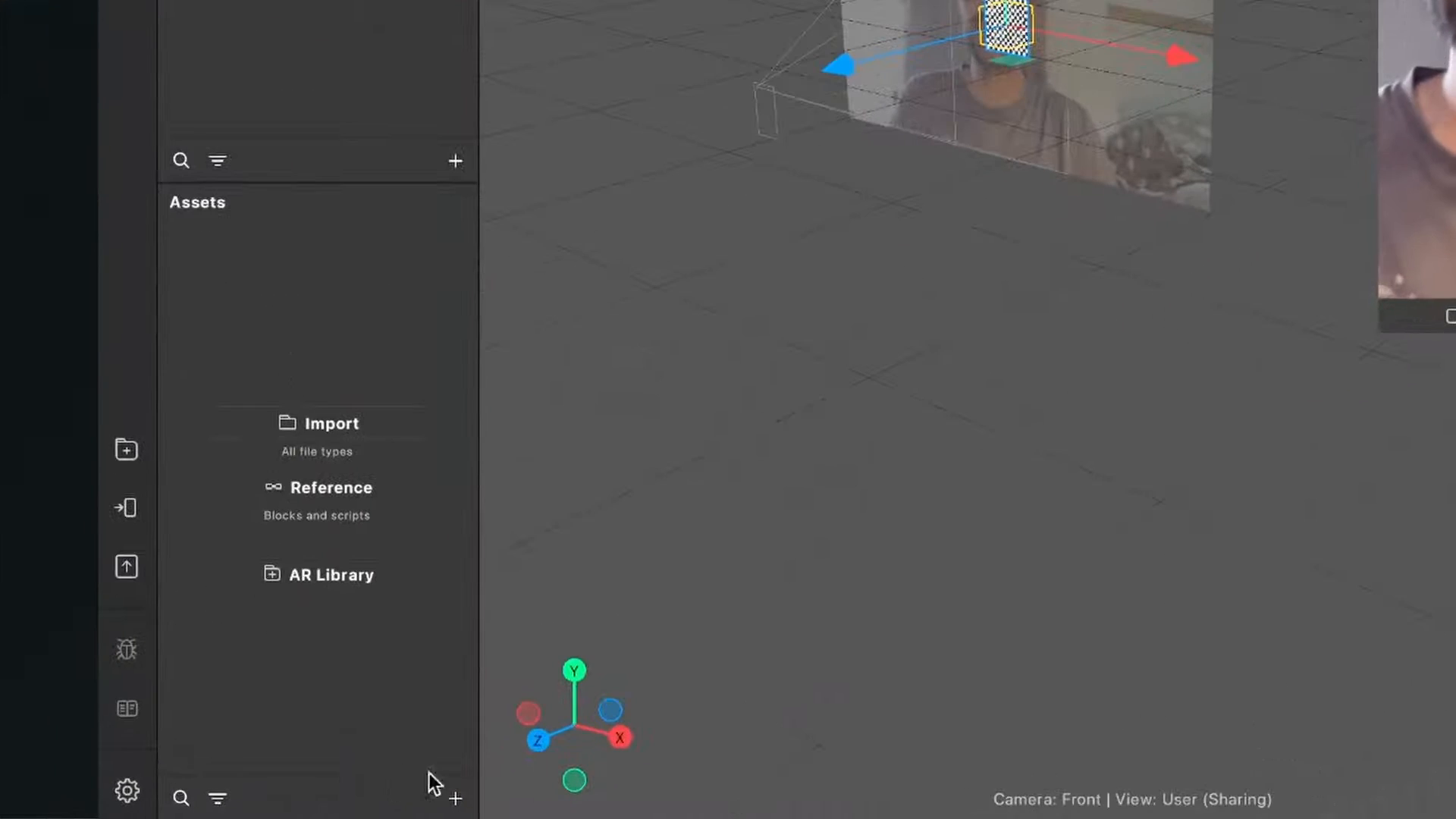
Create a new material in the assets and name it Color
{"action": "left_click", "coordinate": [455, 797]}
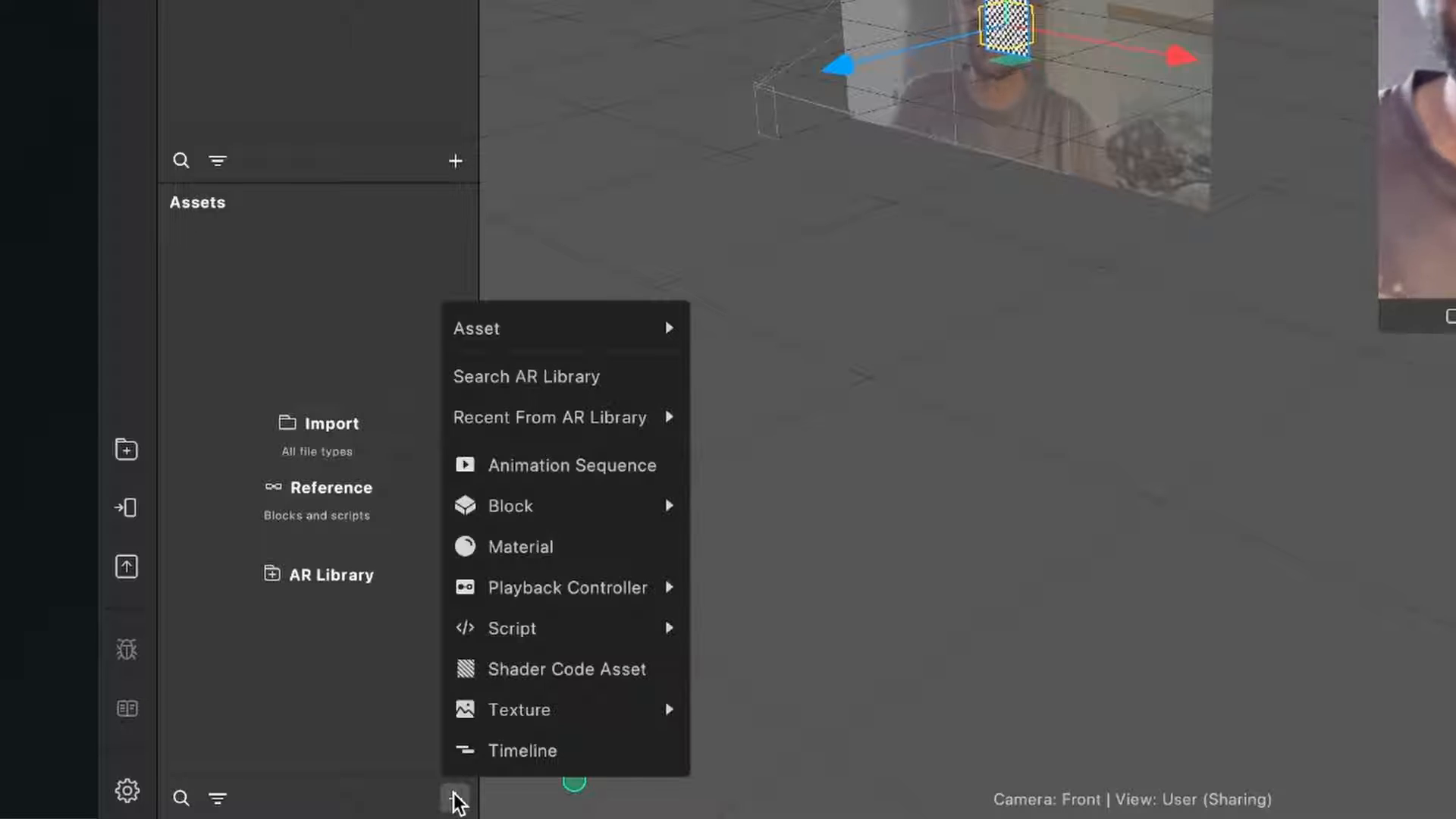
{"action": "left_click", "coordinate": [564, 549]}
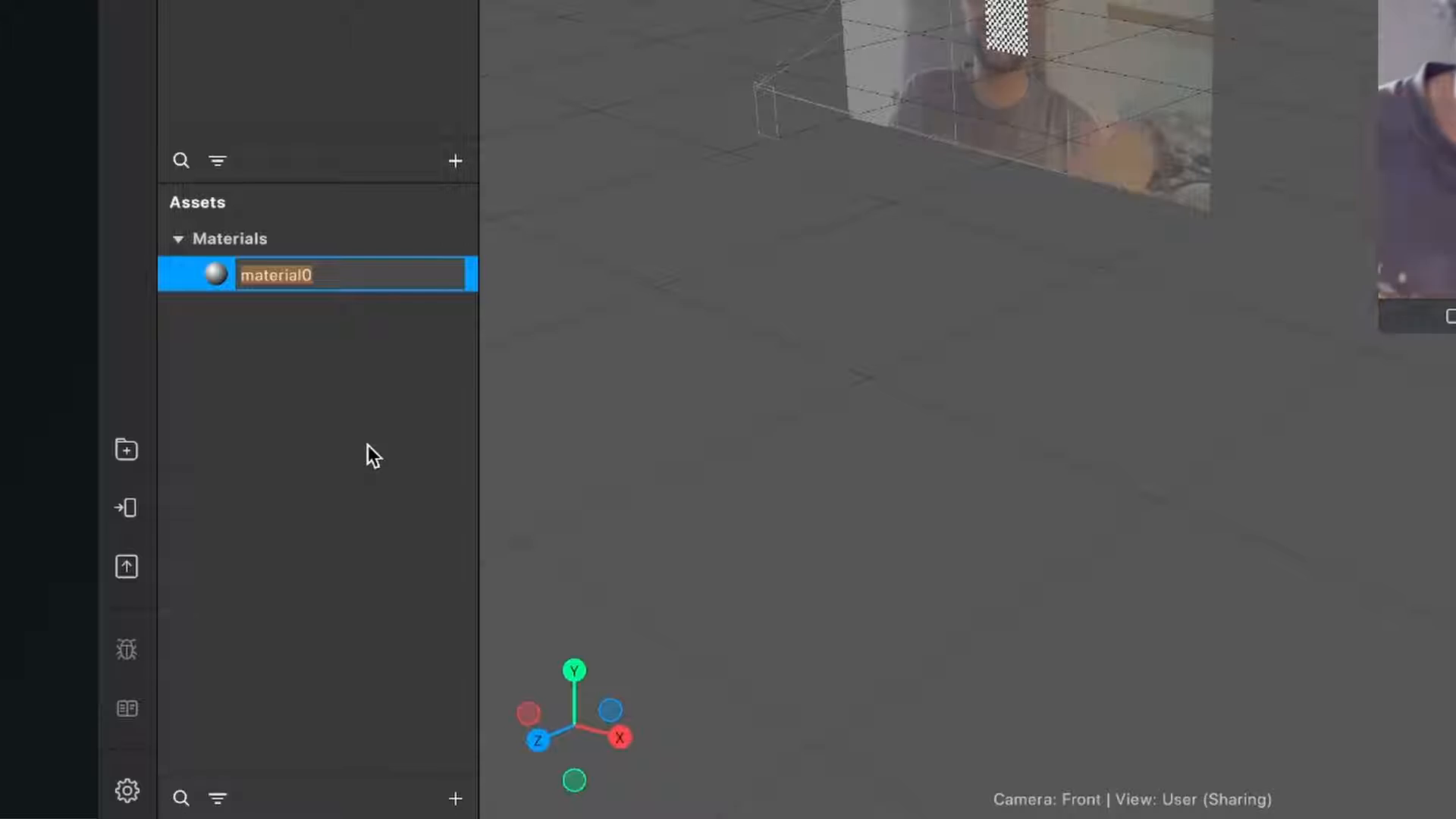
{"action": "type", "text": "Coloir"}
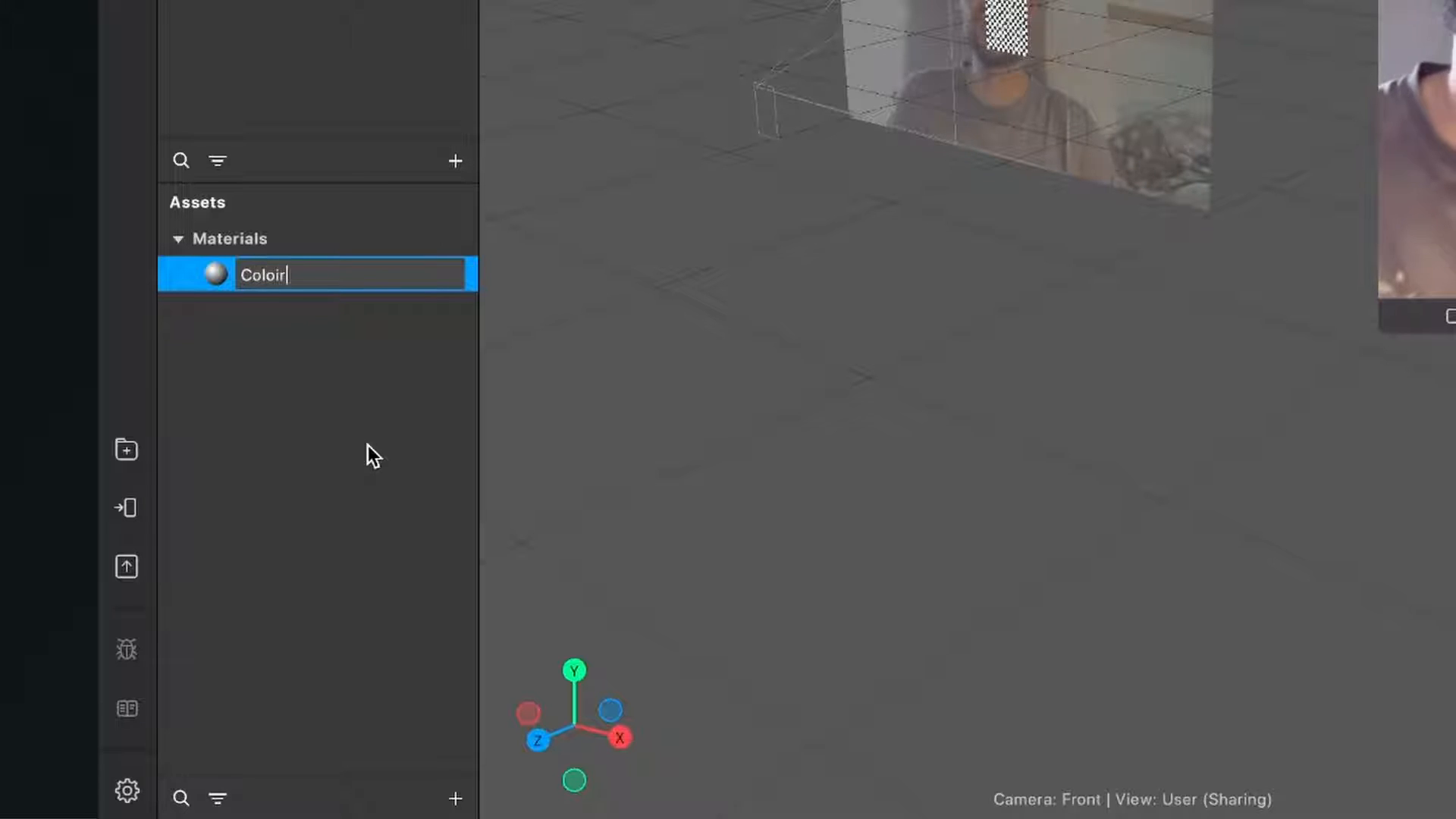
{"action": "key", "text": "Return"}
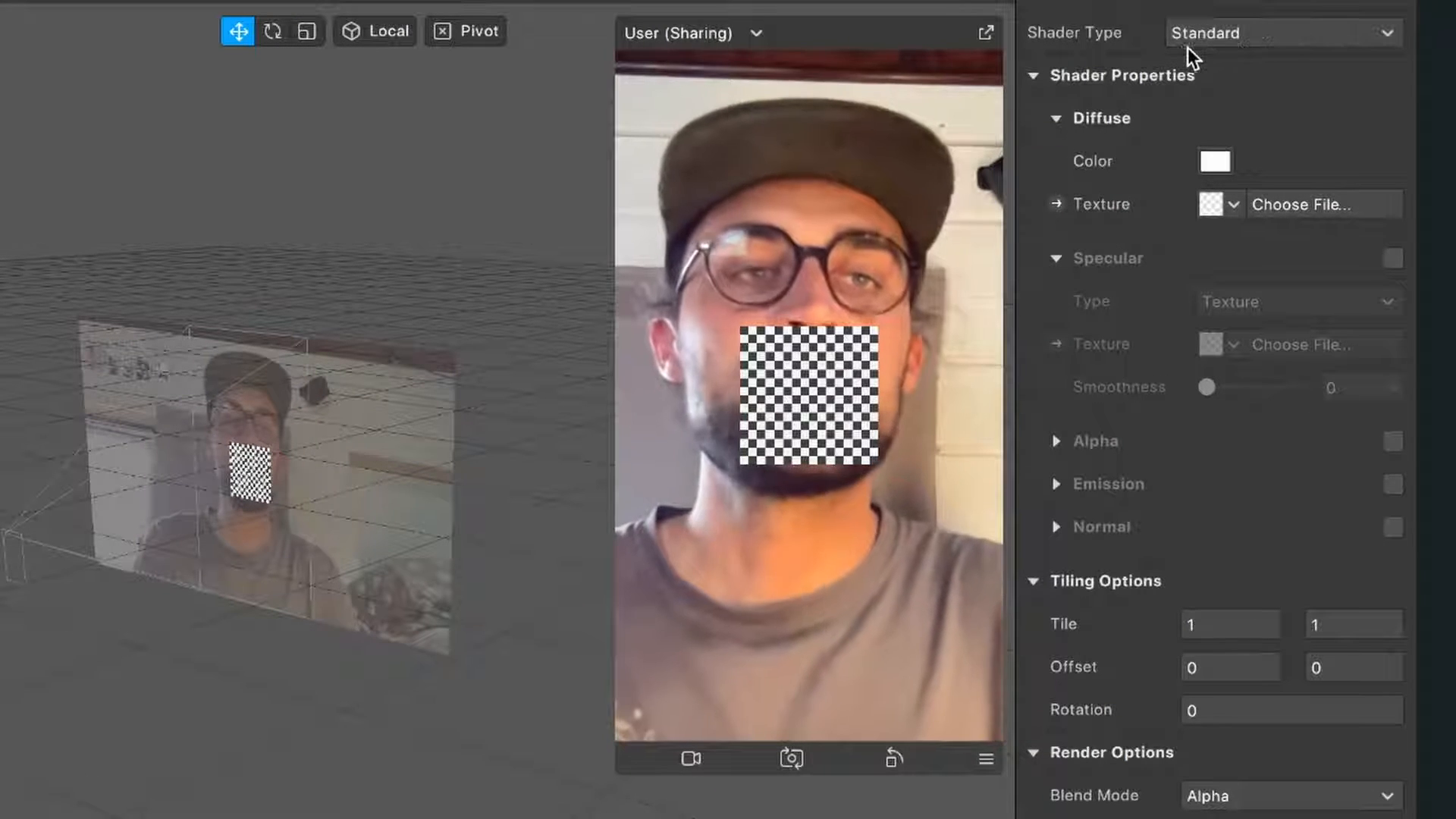
Set the diffuse color of the Color material to the preset Red and close the color picker
{"action": "left_click", "coordinate": [1215, 162]}
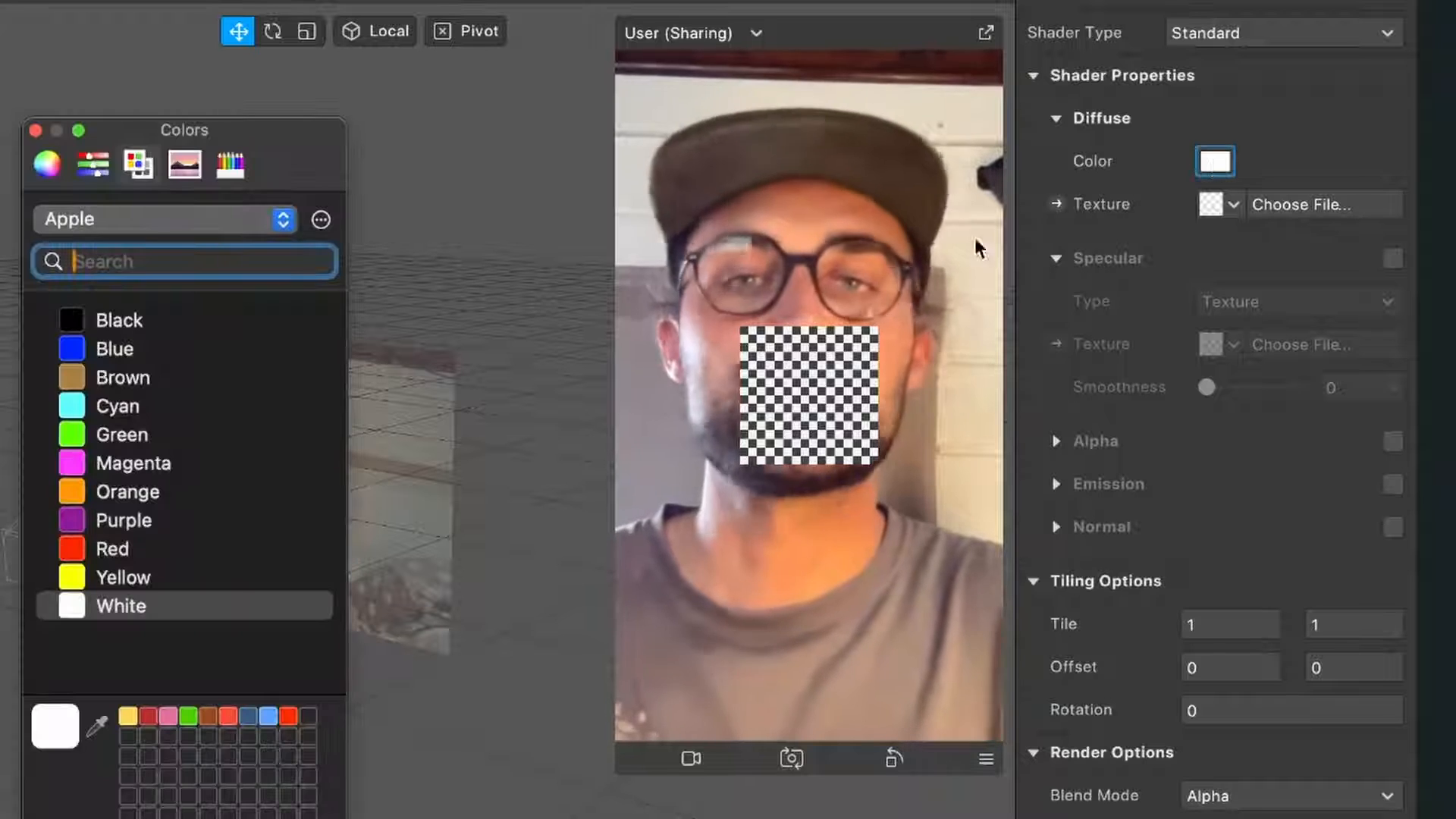
{"action": "left_click", "coordinate": [147, 557]}
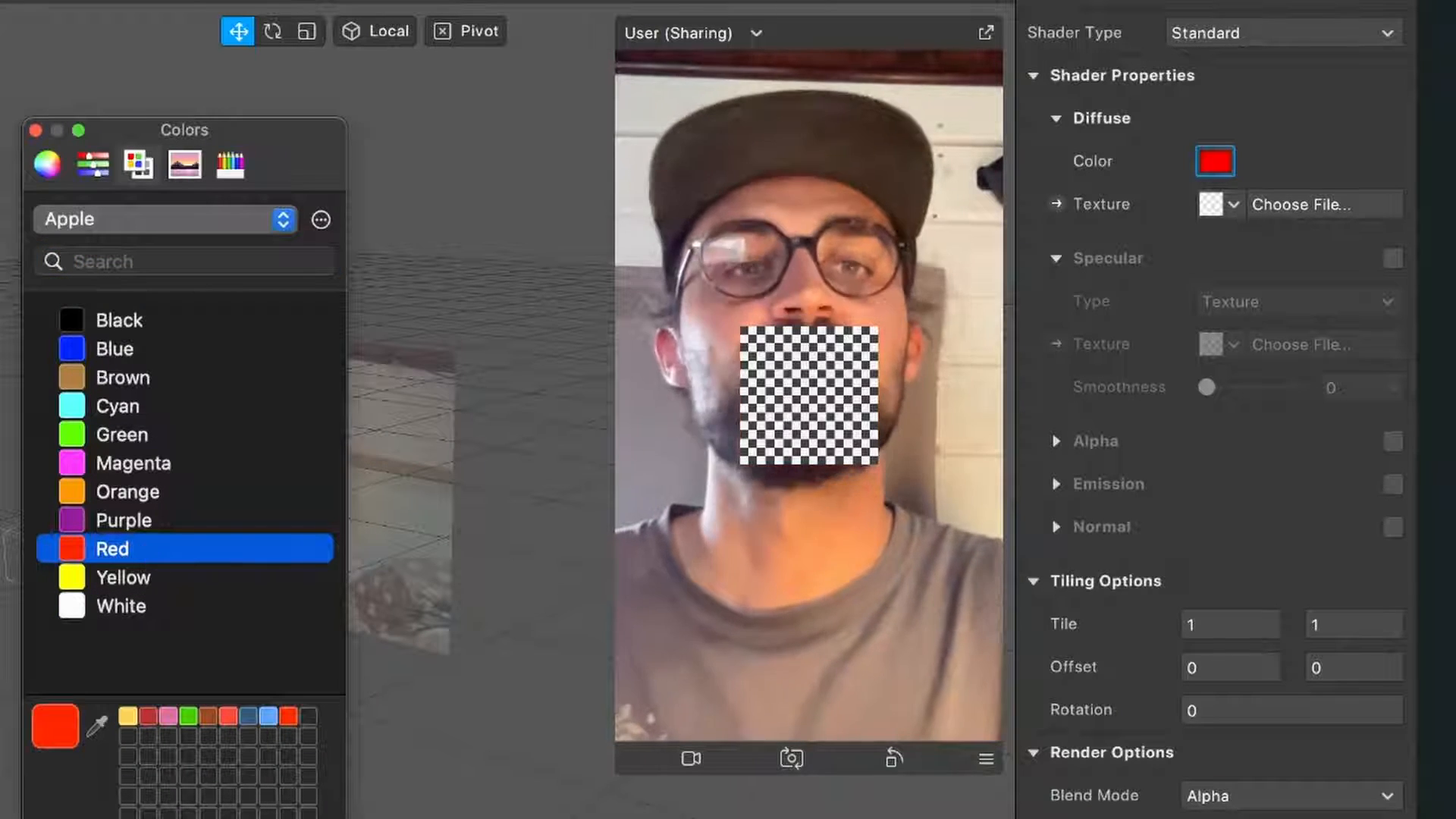
{"action": "left_click", "coordinate": [673, 740]}
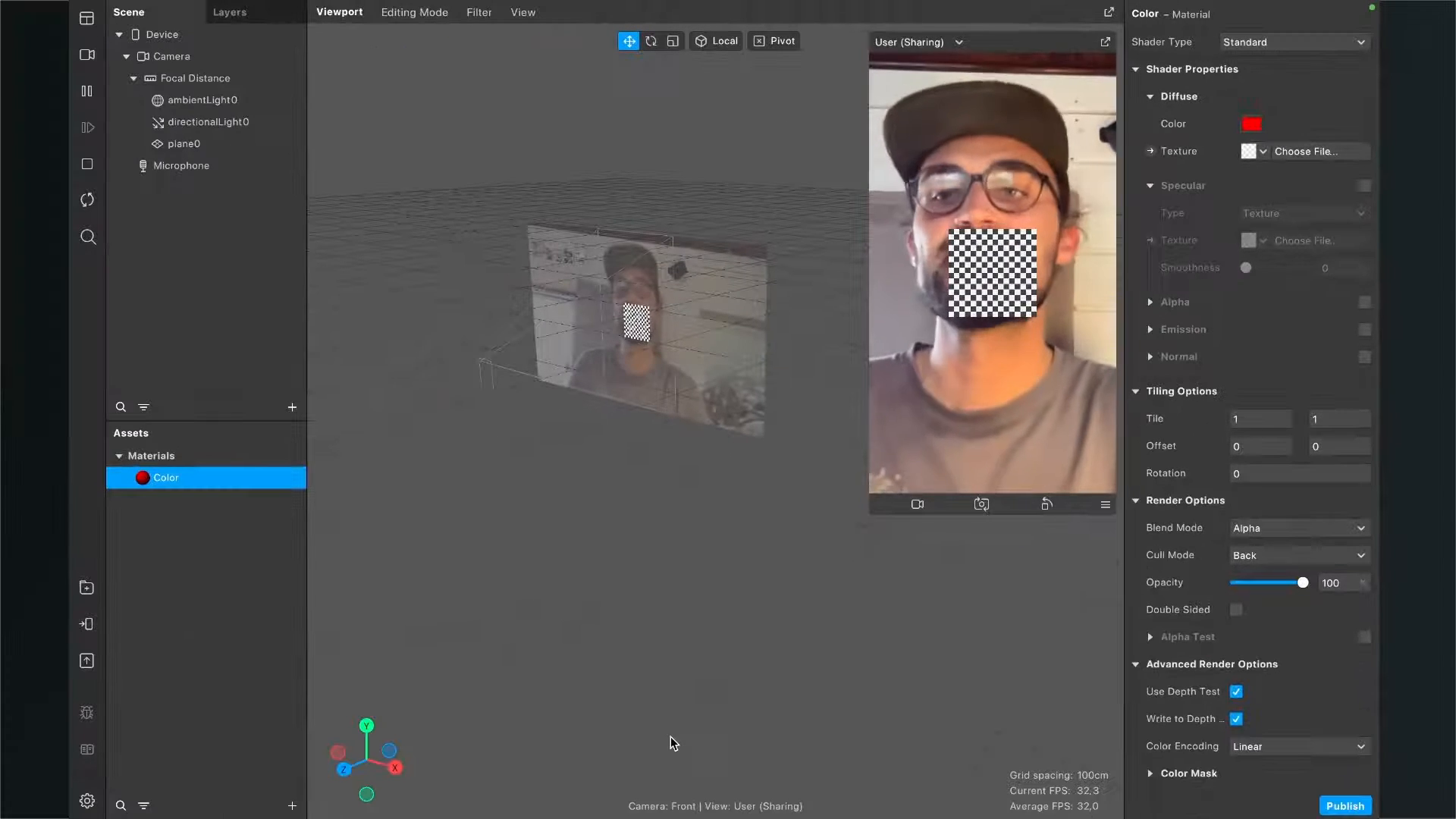
Assign the Color material to the plane in the scene
{"action": "left_click", "coordinate": [190, 148]}
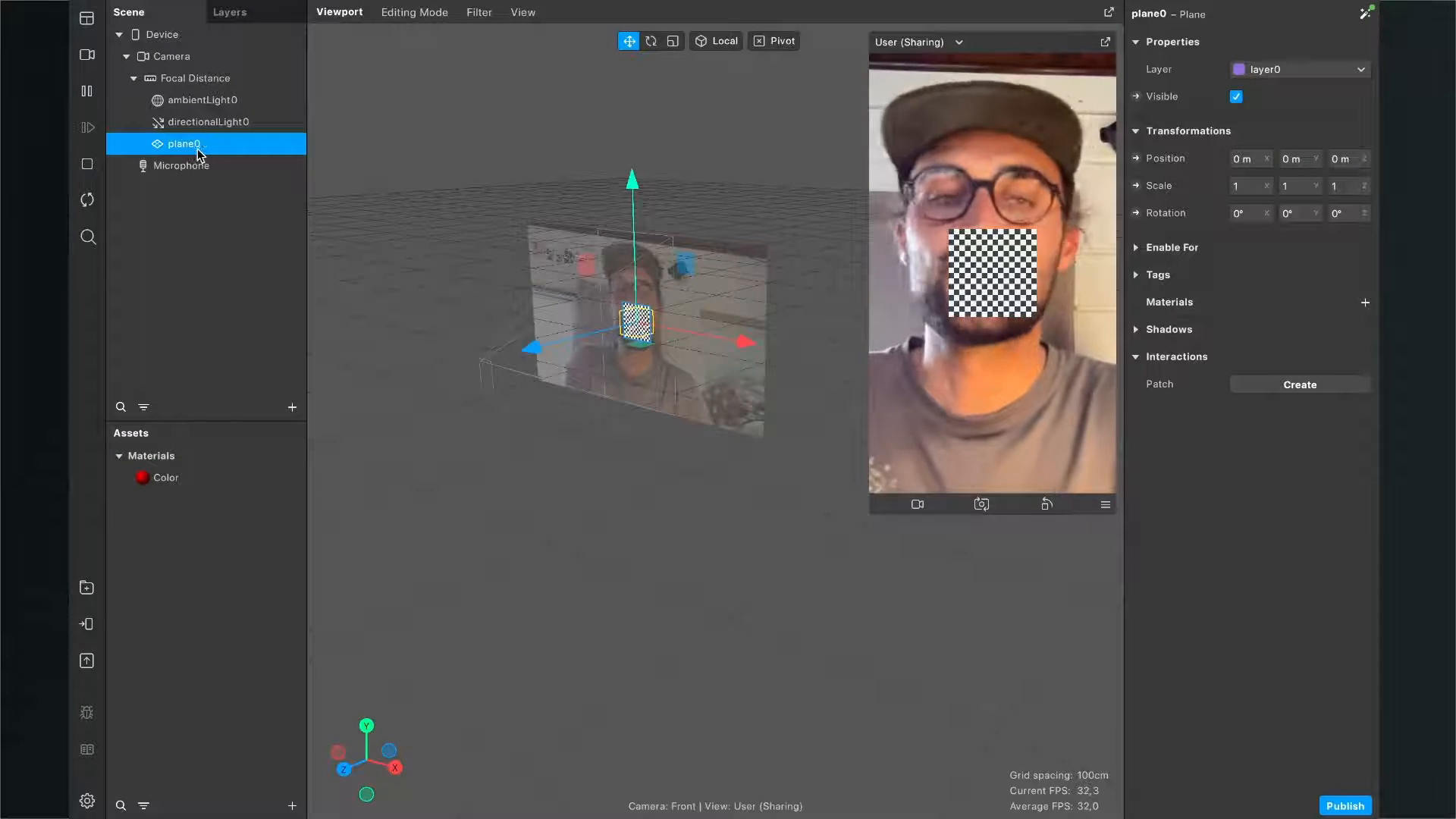
{"action": "left_click", "coordinate": [1365, 303]}
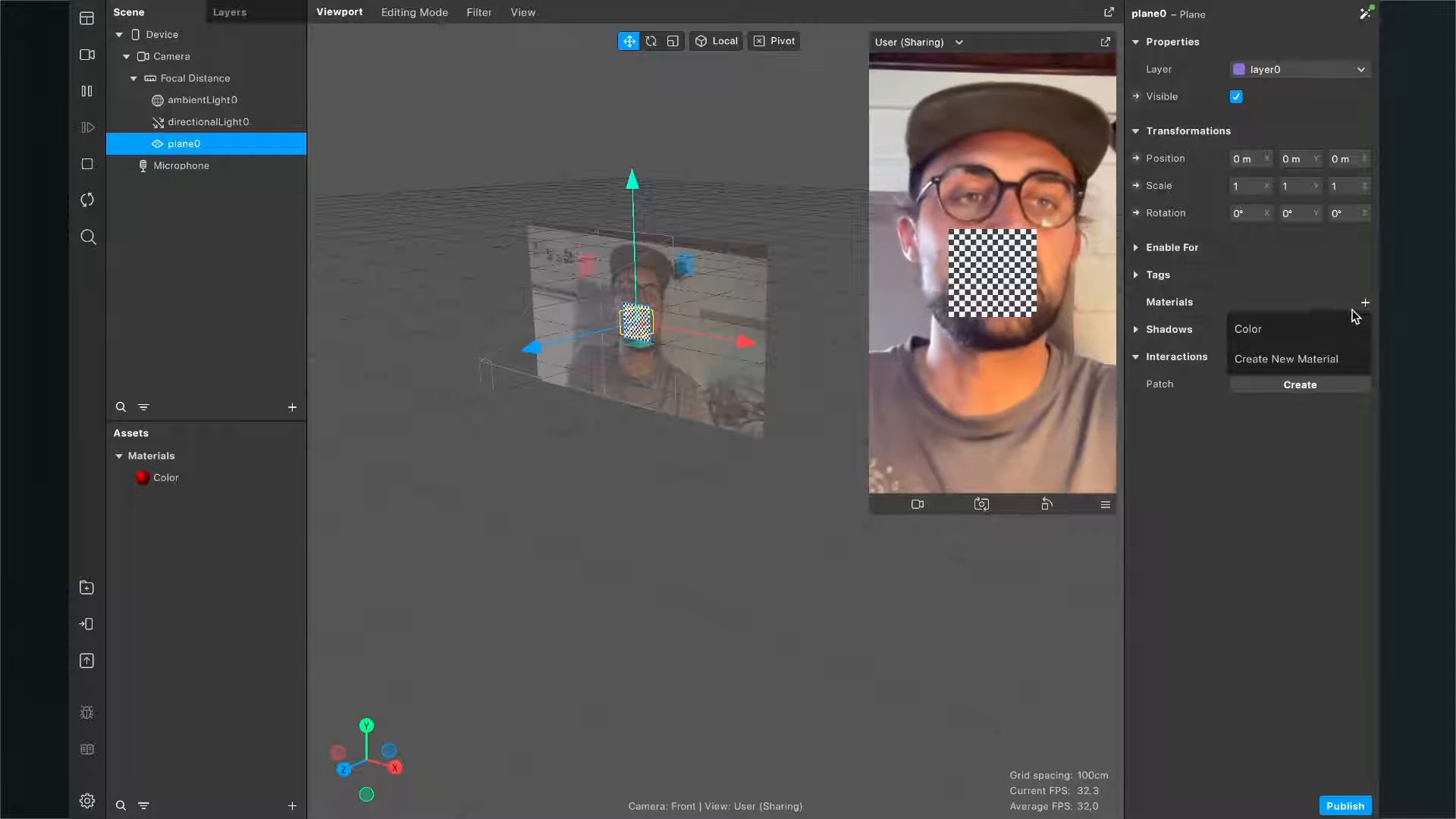
{"action": "left_click", "coordinate": [1310, 332]}
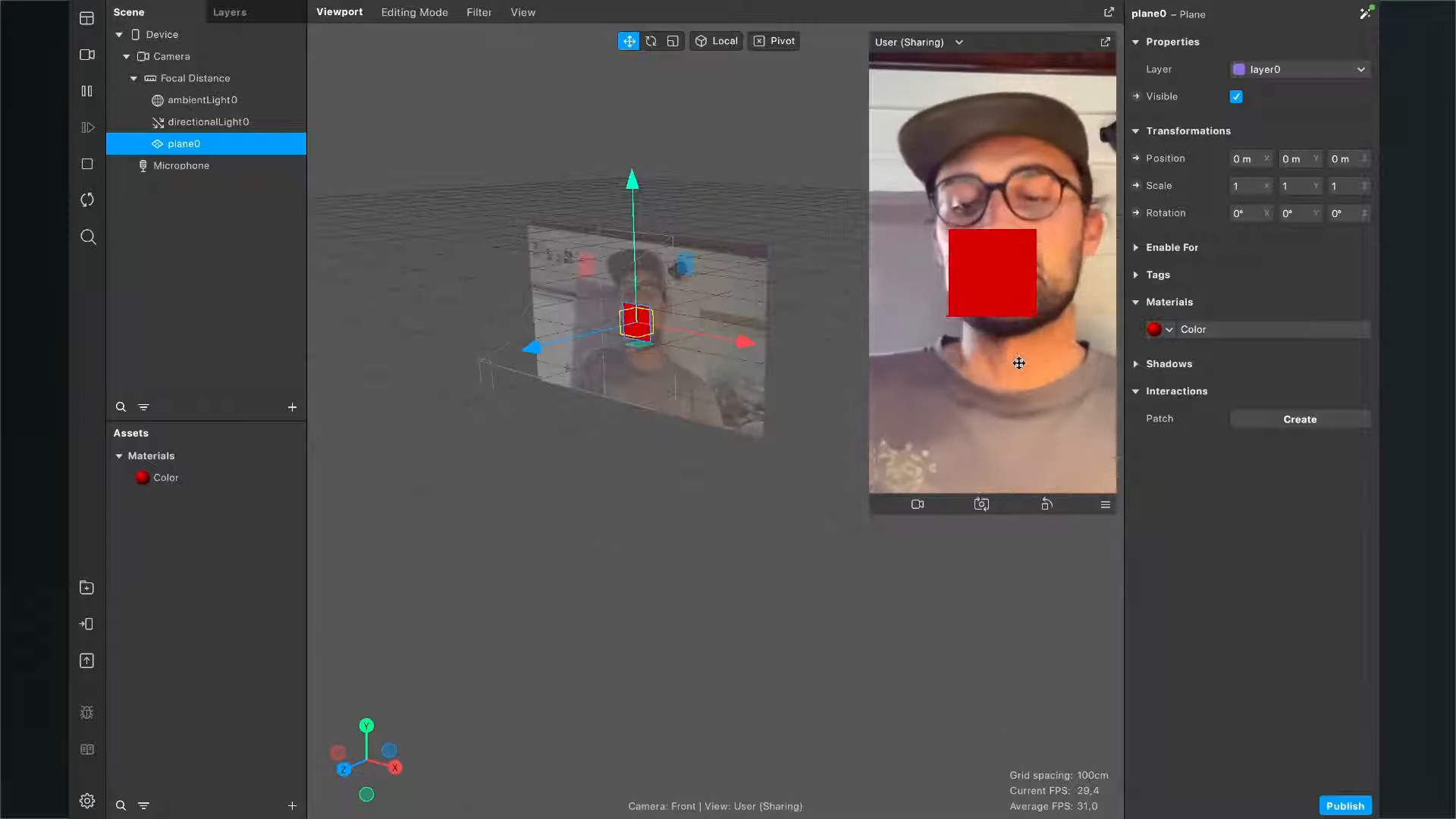
Open and enlarge the Patch Editor, then add a Loop Animation patch in the upper part of its canvas
{"action": "key", "text": "ctrl+alt+p"}
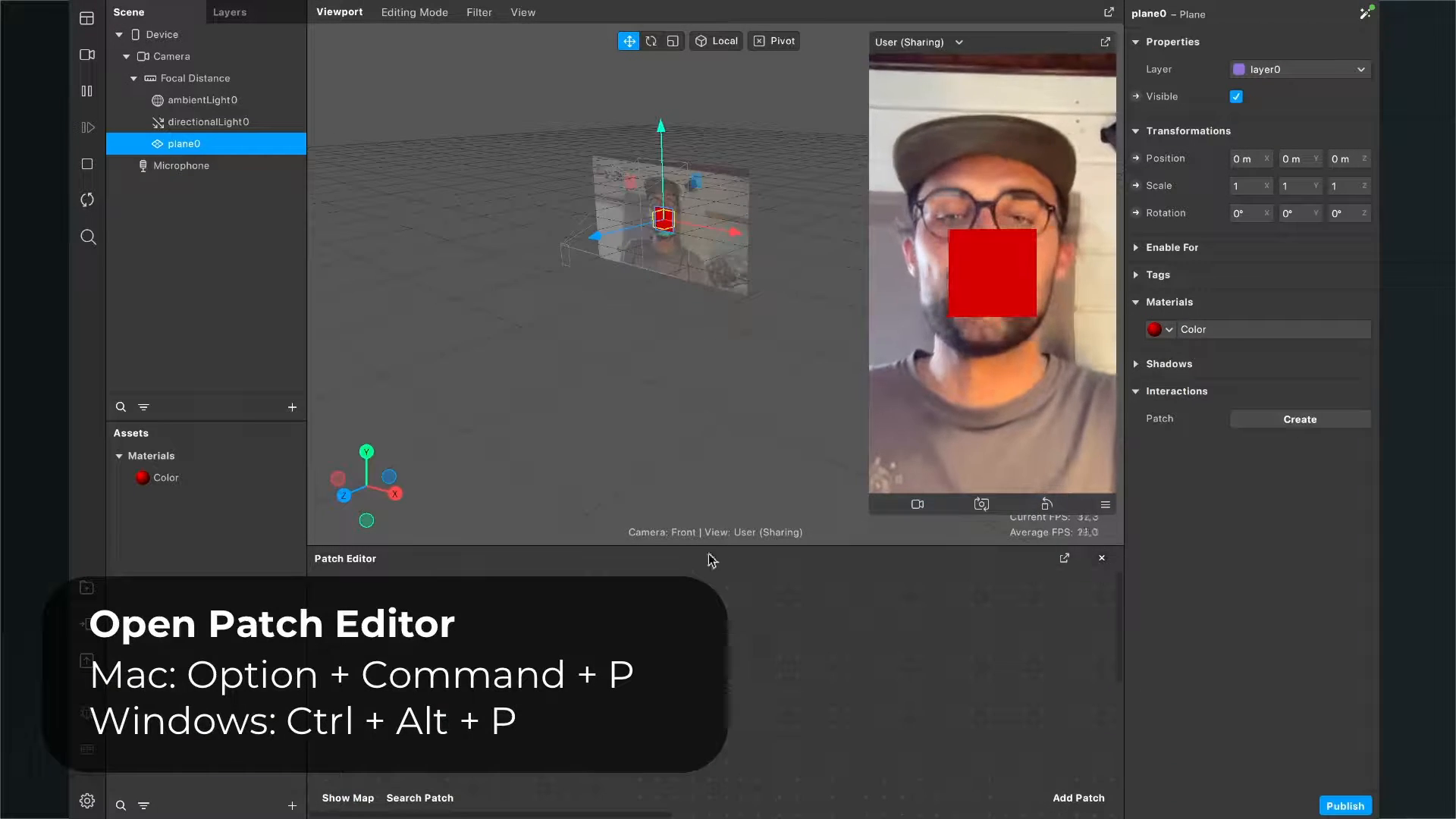
{"action": "left_click_drag", "start_coordinate": [703, 546], "coordinate": [702, 493]}
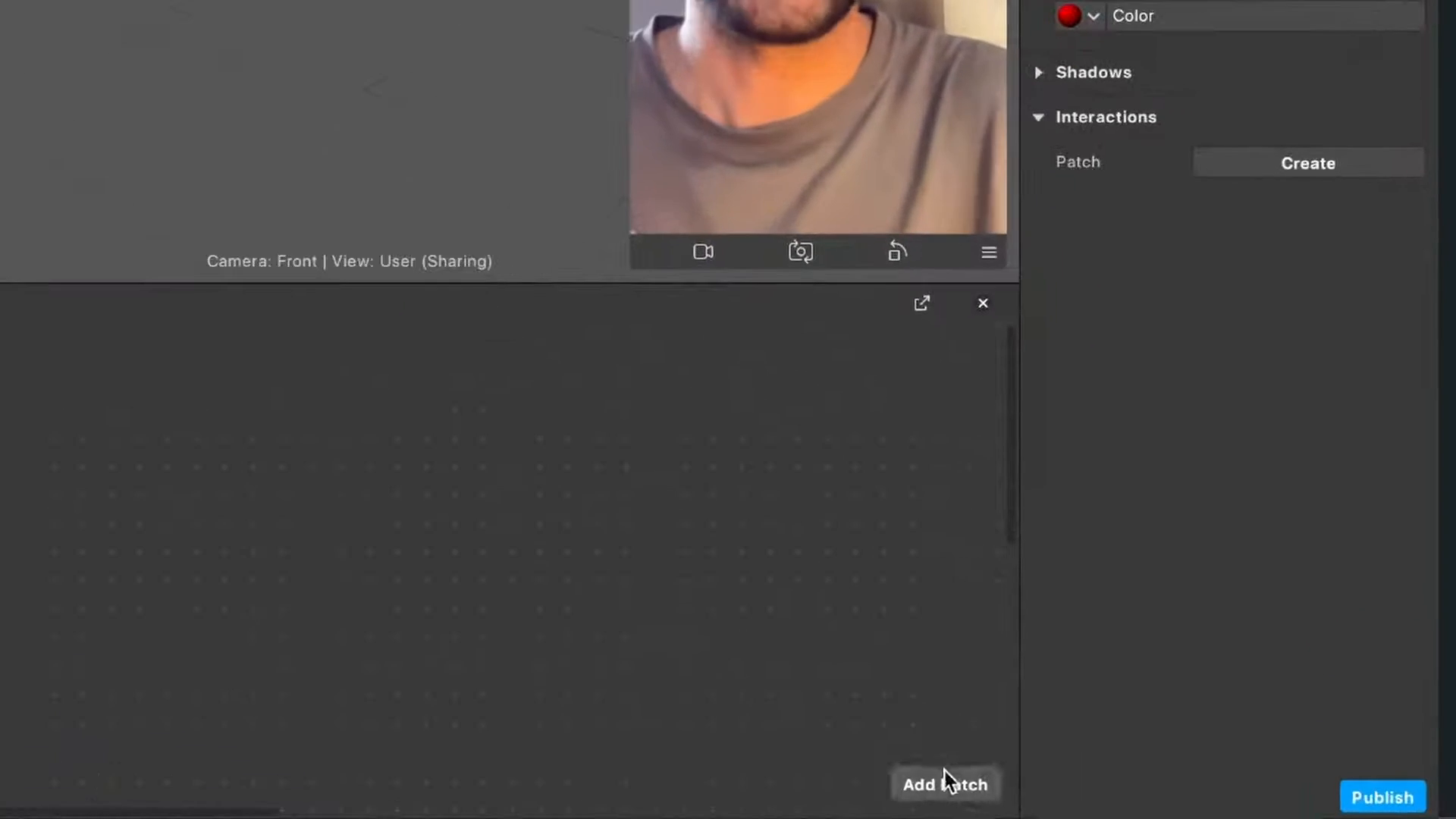
{"action": "left_click", "coordinate": [1079, 798]}
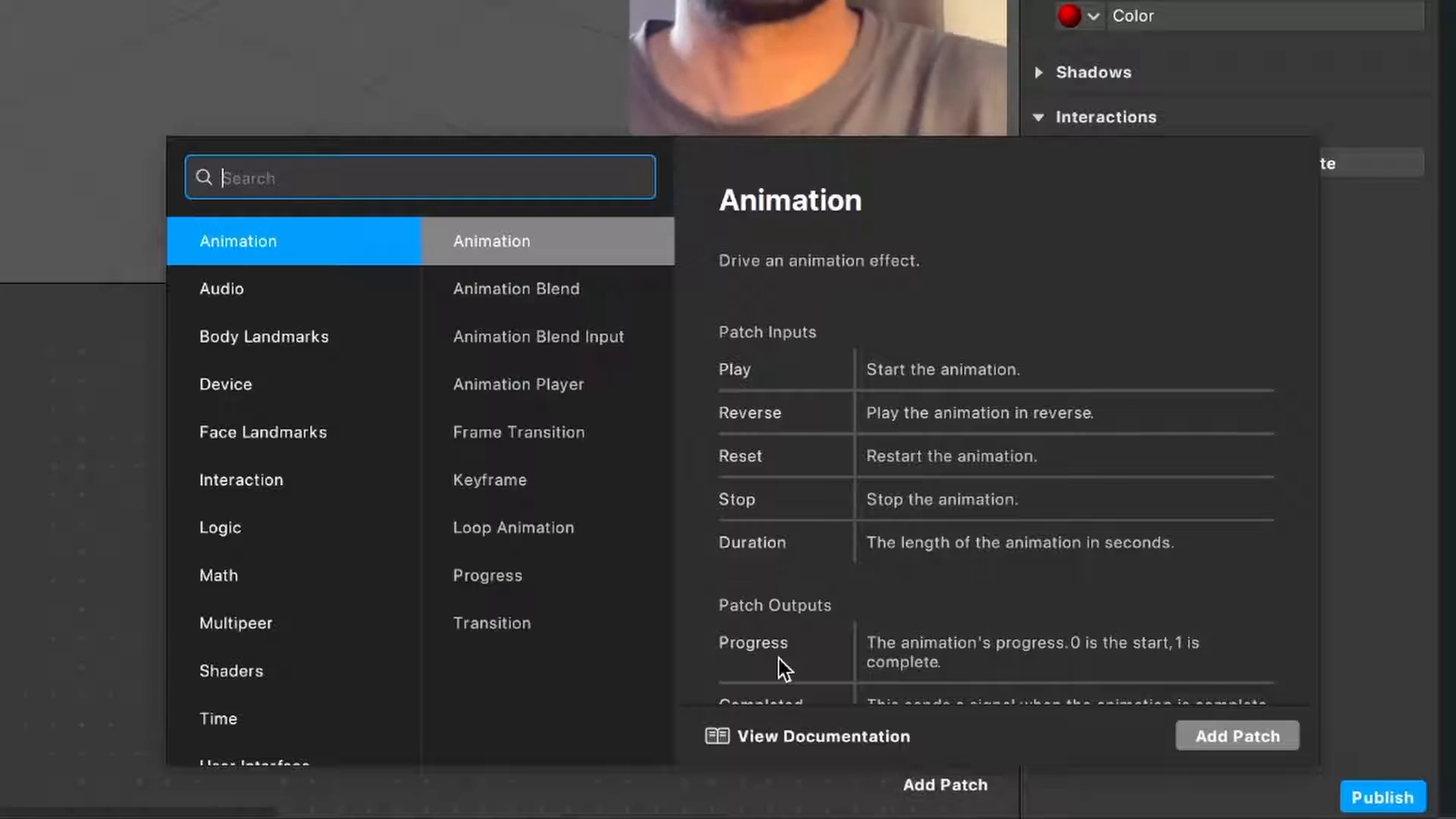
{"action": "type", "text": "Loop"}
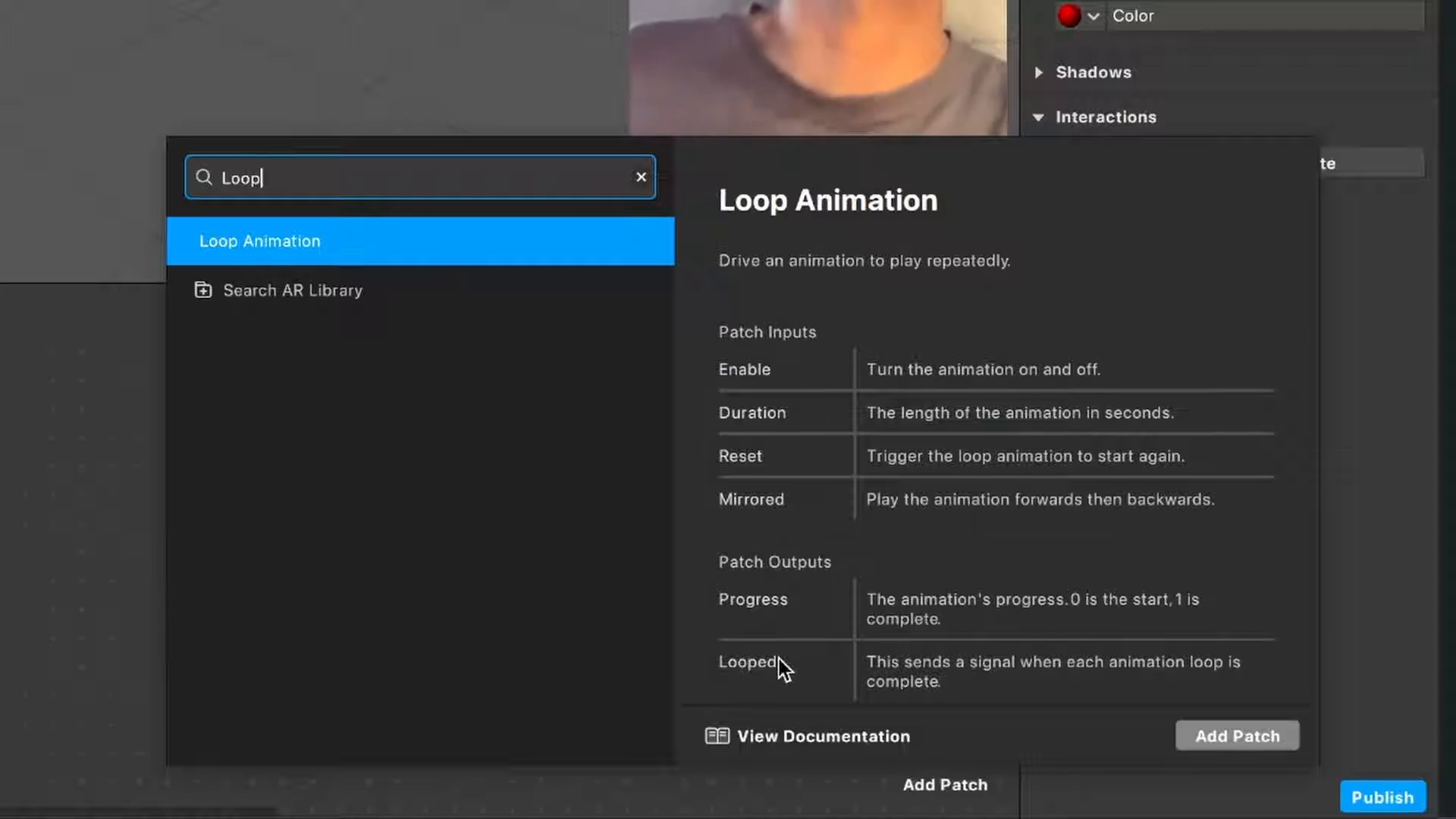
{"action": "key", "text": "Return"}
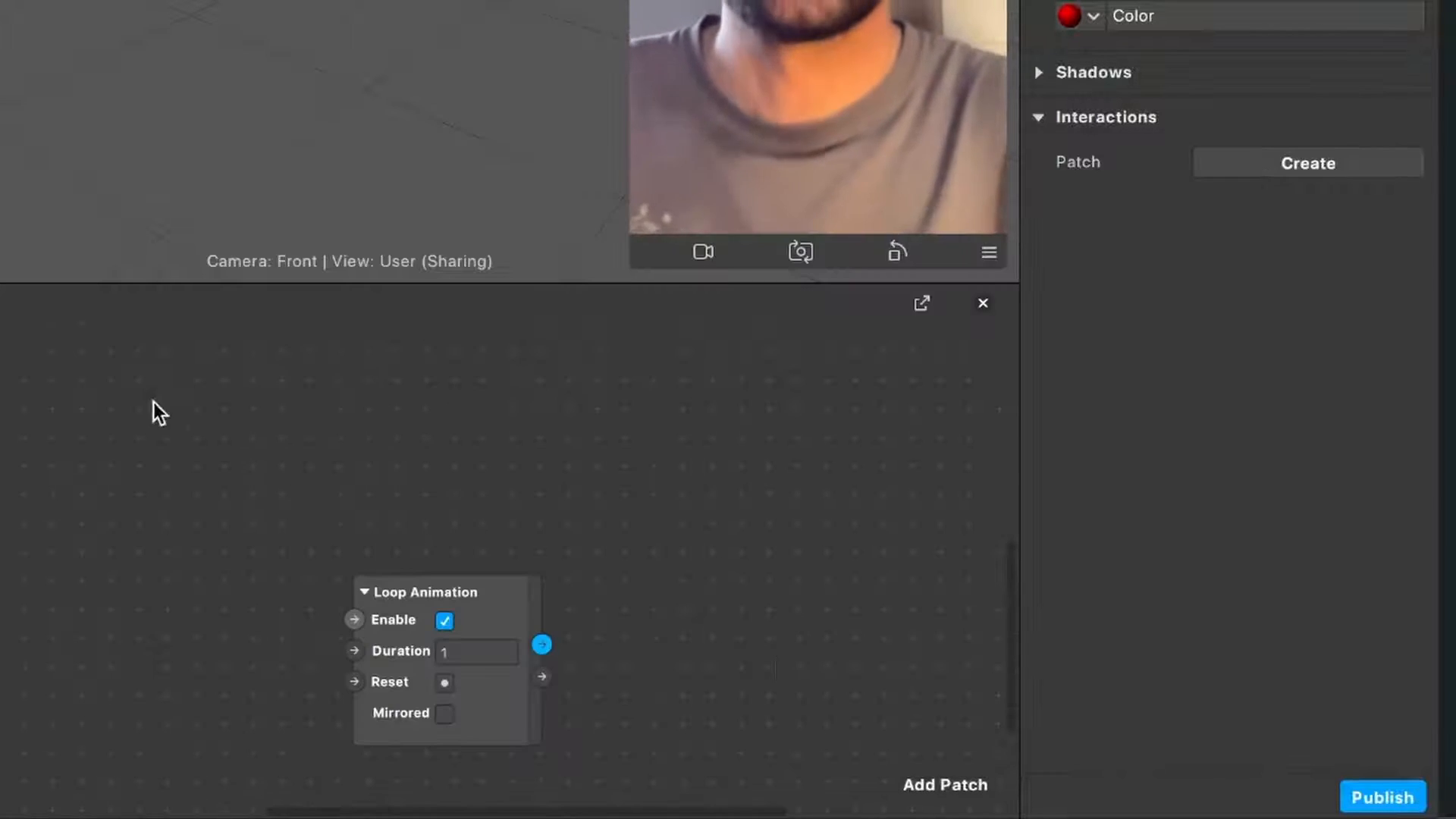
{"action": "left_click_drag", "start_coordinate": [481, 610], "coordinate": [249, 389]}
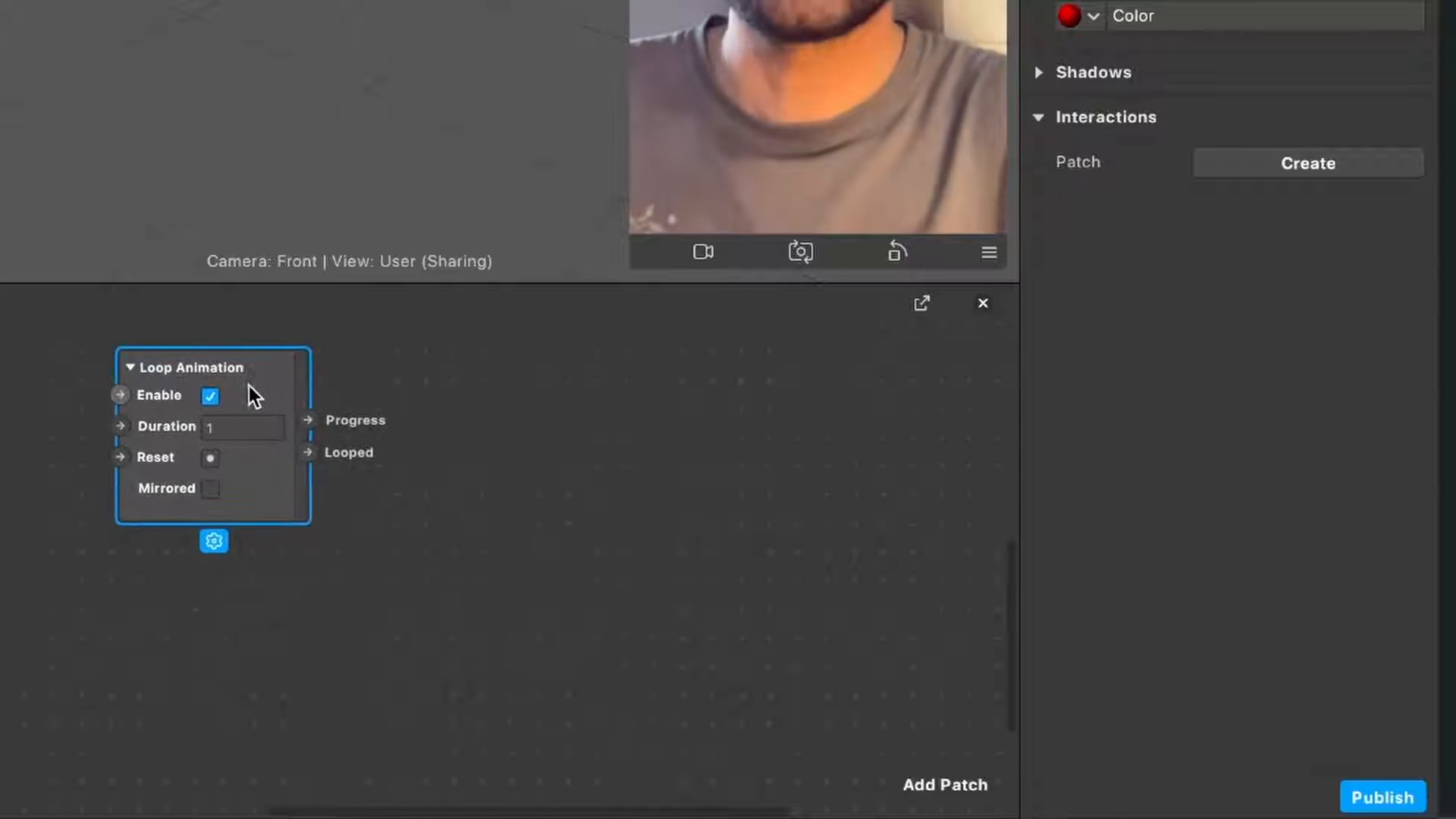
{"action": "left_click", "coordinate": [500, 412]}
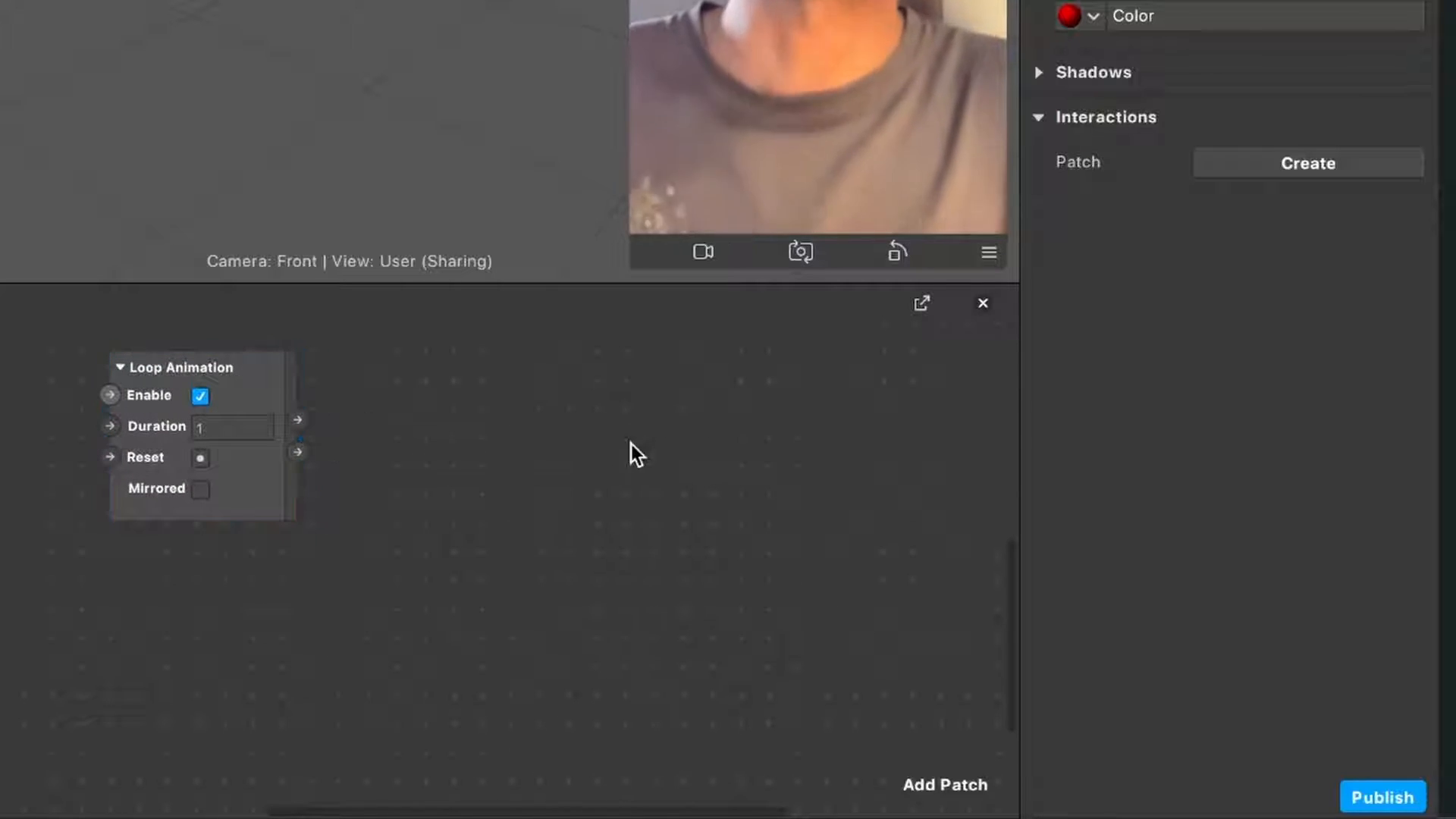
Add an Animation patch and place it directly below the Loop Animation patch
{"action": "left_click", "coordinate": [939, 789]}
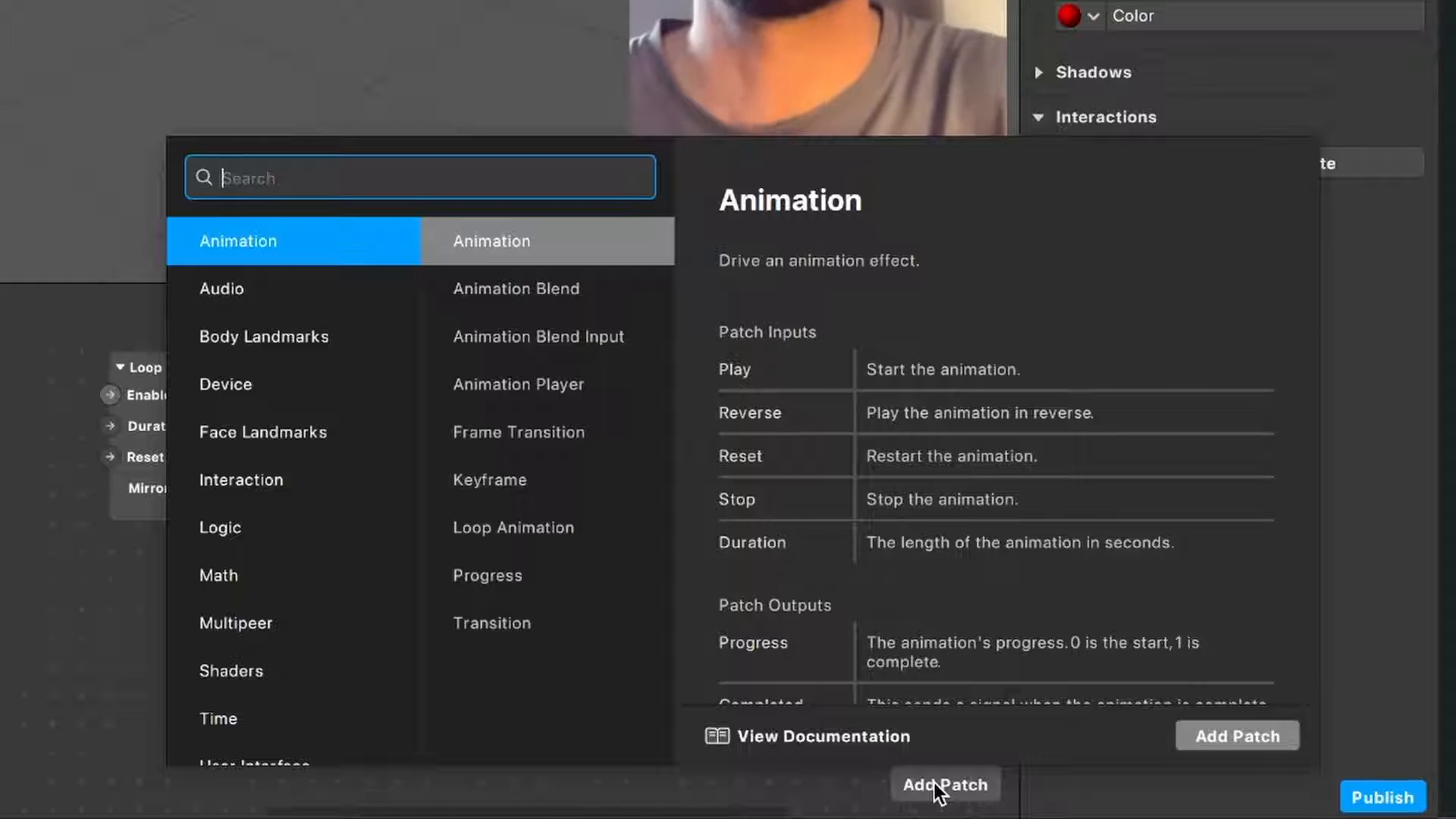
{"action": "type", "text": "ani"}
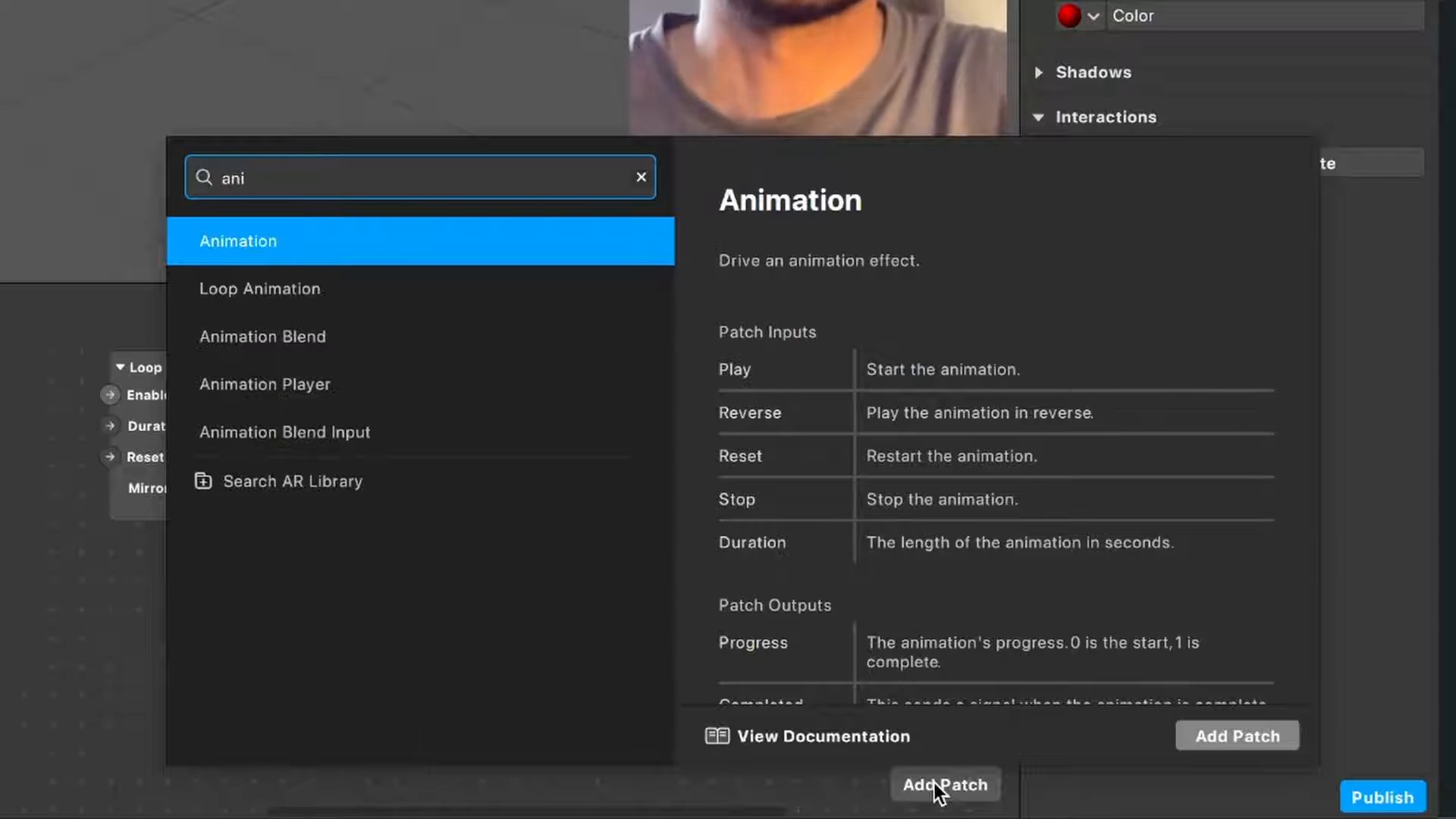
{"action": "key", "text": "Return"}
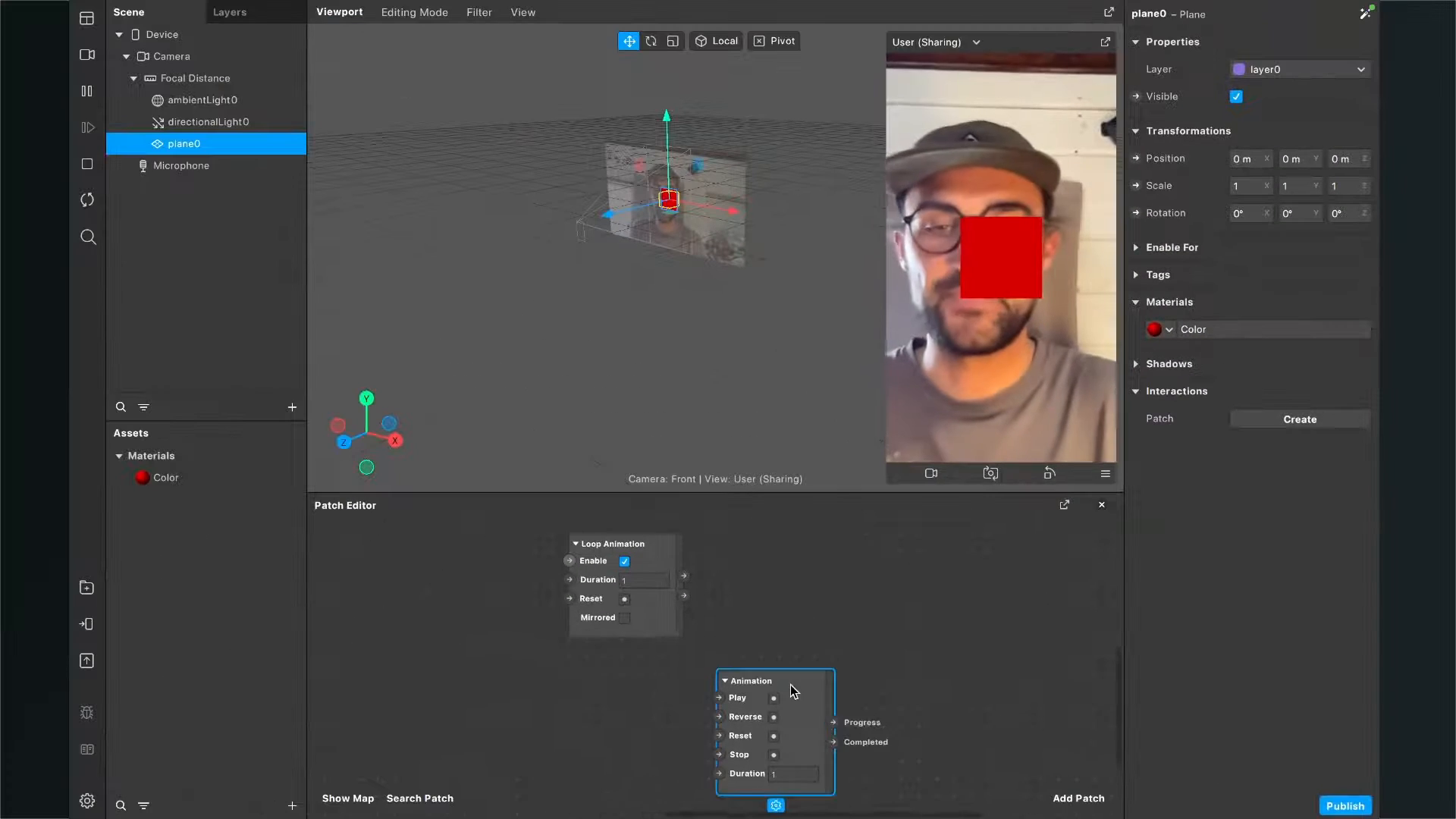
{"action": "left_click_drag", "start_coordinate": [792, 690], "coordinate": [628, 687]}
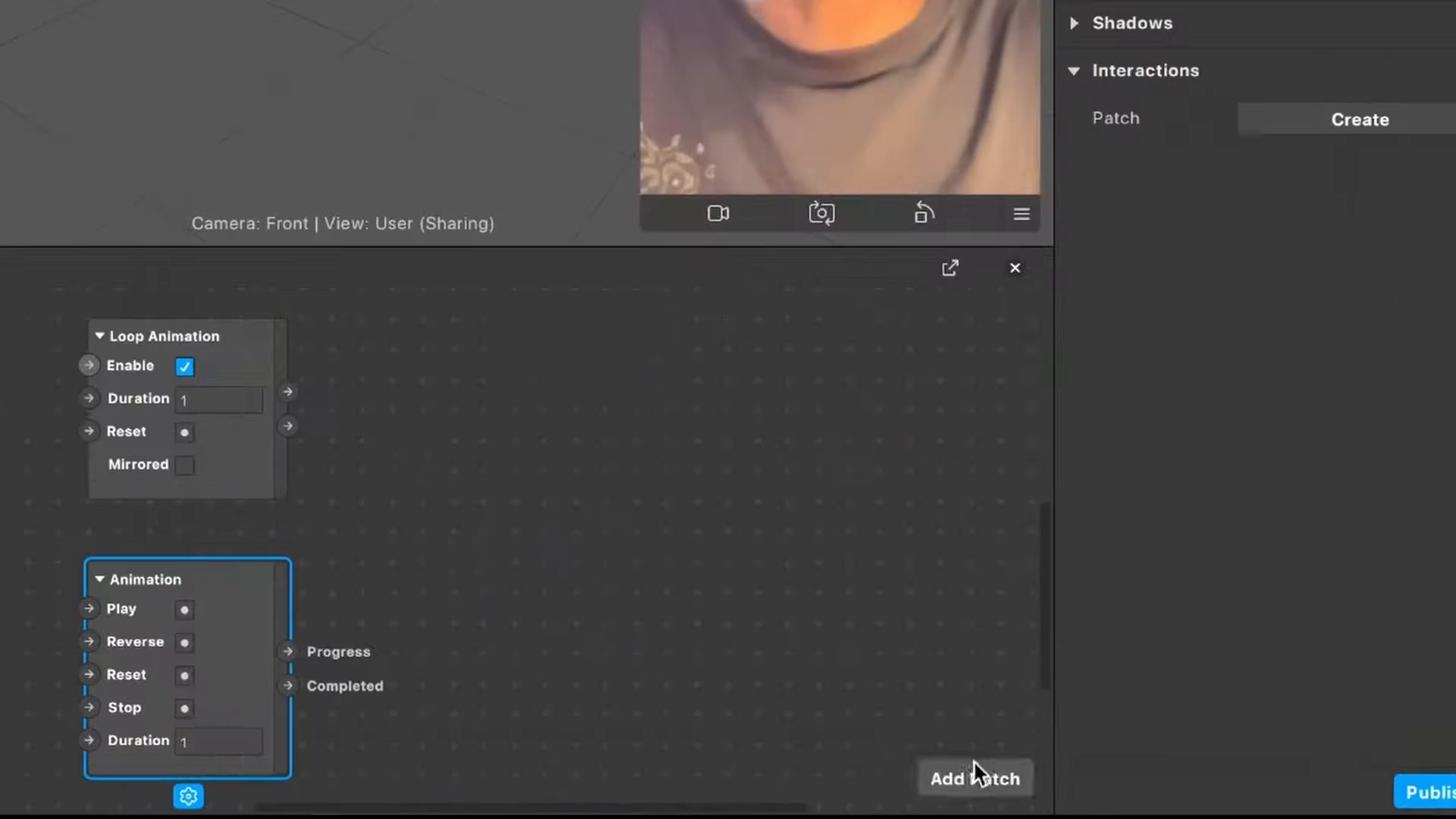
Add a Transition patch beside the two animation patches and look at its available data types
{"action": "left_click", "coordinate": [1076, 796]}
{"action": "type", "text": "Tran"}
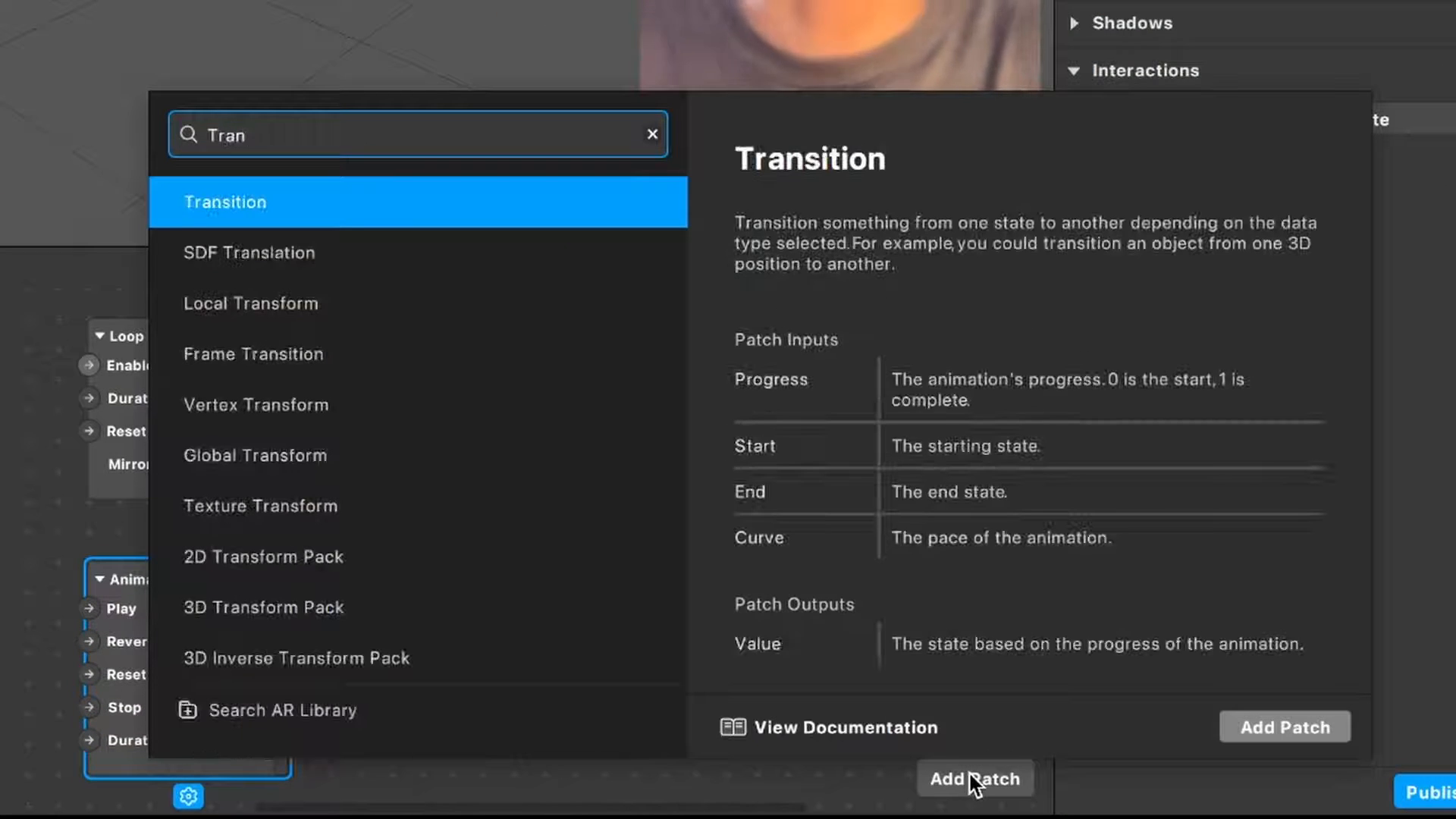
{"action": "key", "text": "Return"}
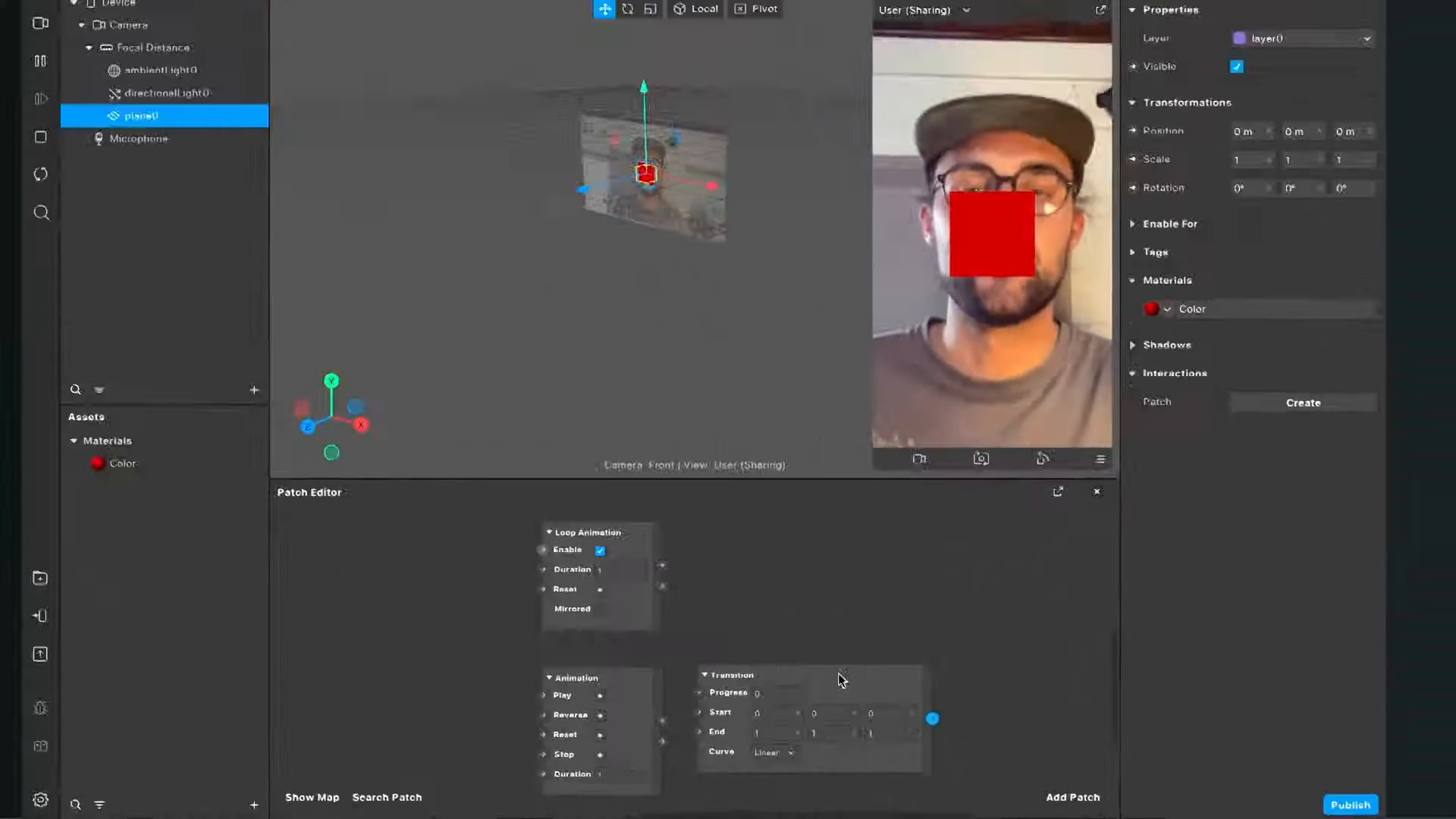
{"action": "left_click_drag", "start_coordinate": [596, 586], "coordinate": [741, 445]}
{"action": "left_click_drag", "start_coordinate": [925, 596], "coordinate": [938, 604]}
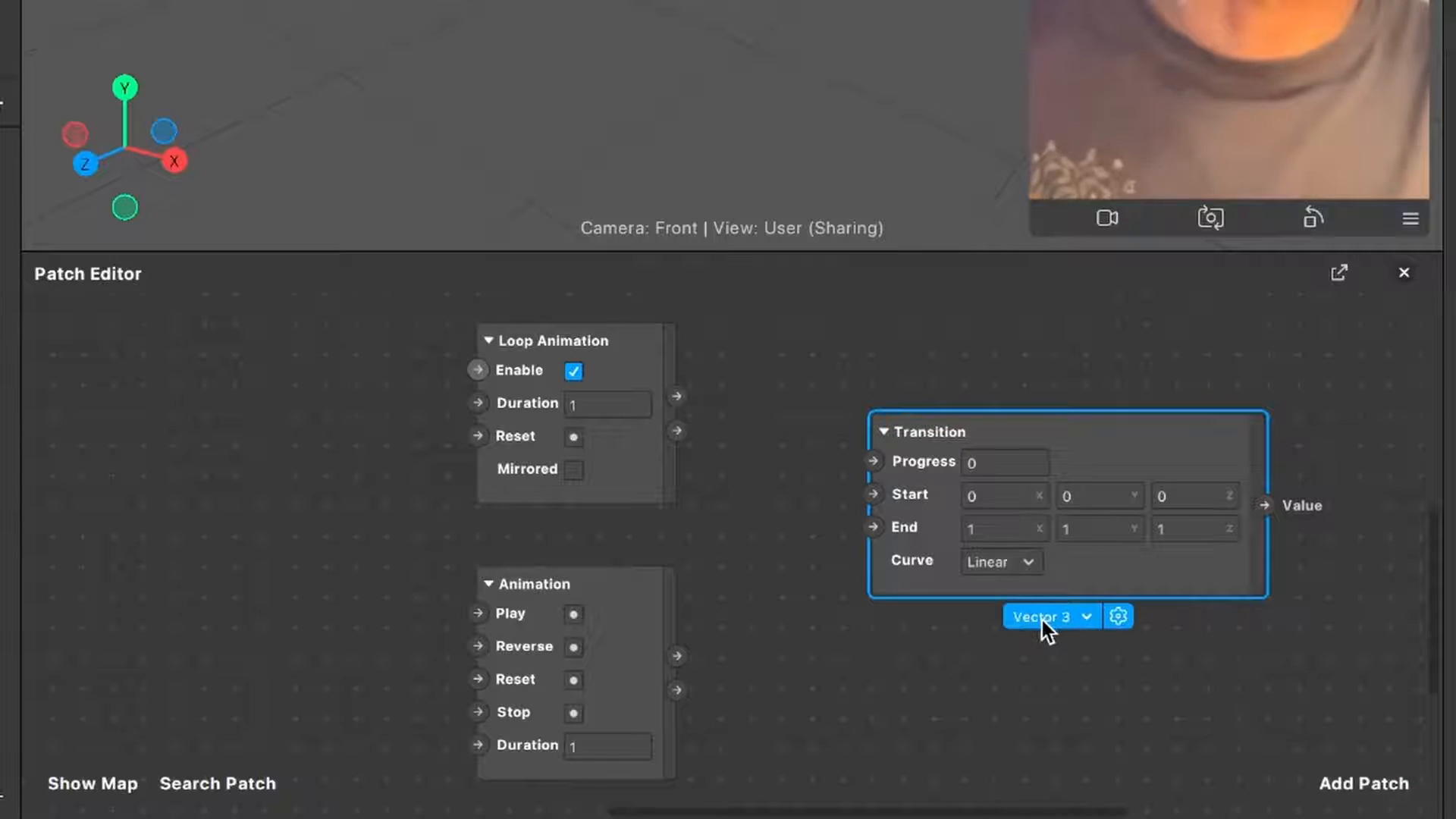
{"action": "left_click", "coordinate": [1042, 621]}
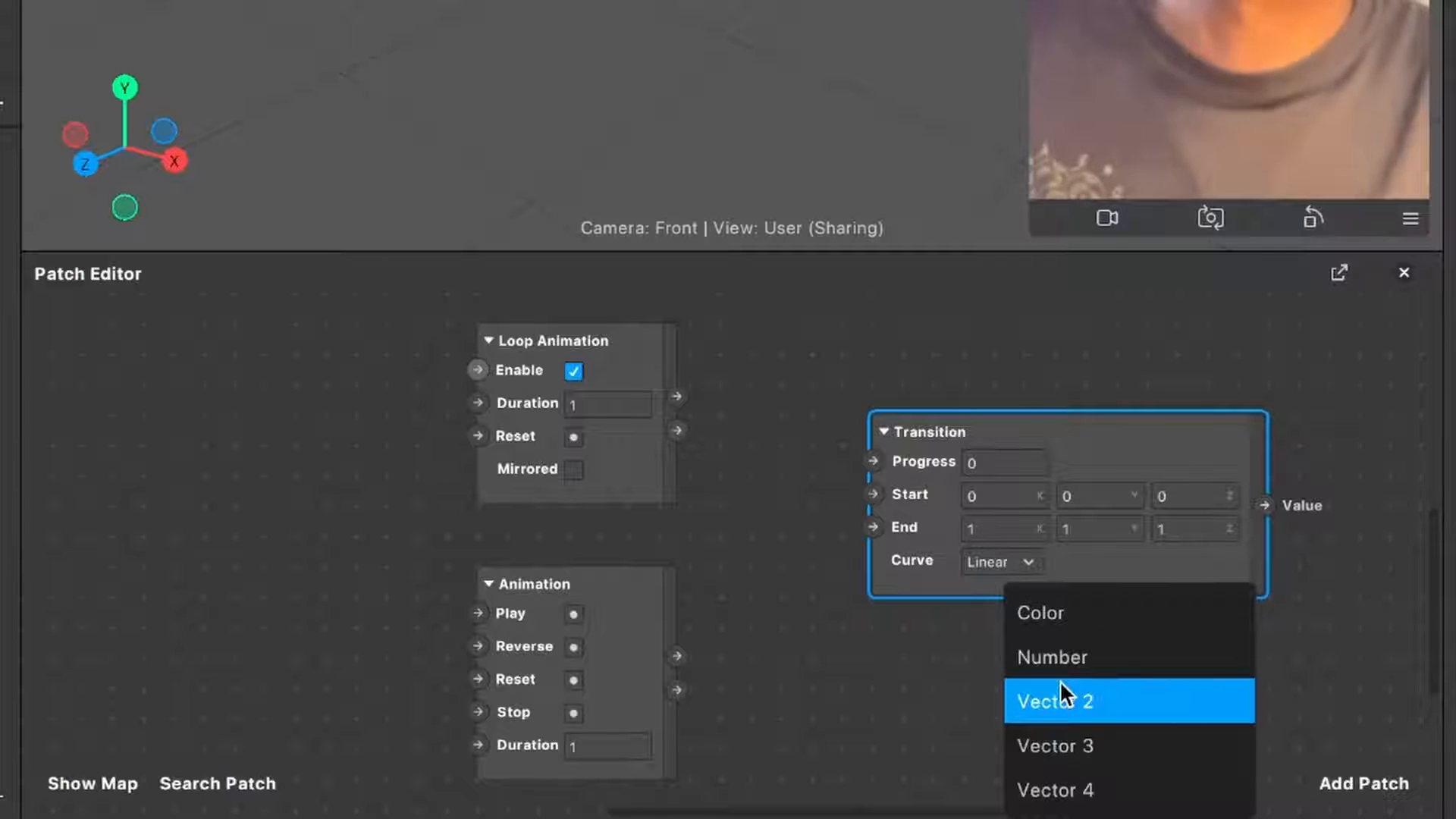
{"action": "left_click", "coordinate": [1312, 415]}
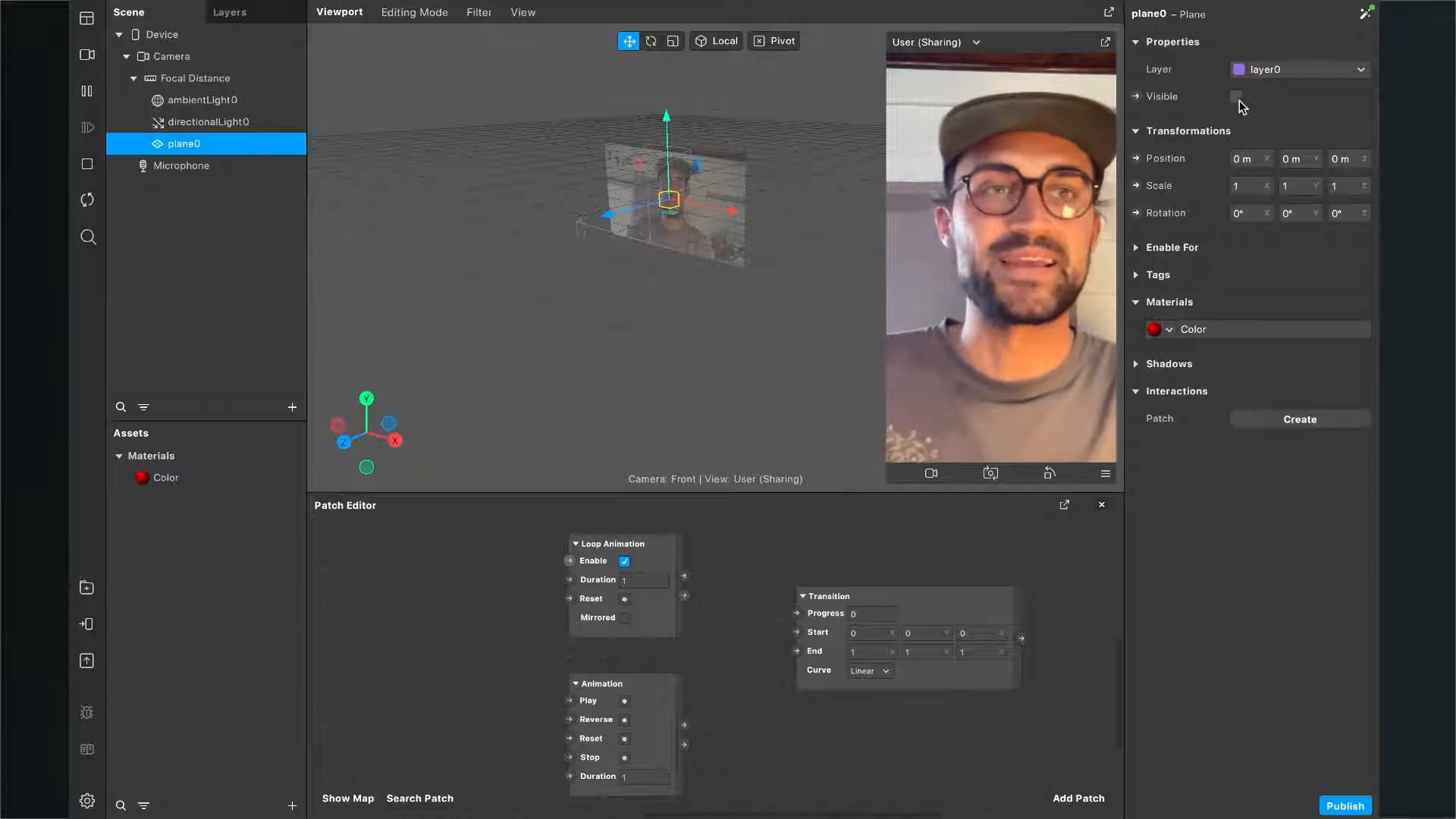
Move the Transition patch further from the animation patches and set its End X, Y and Z values to 0
{"action": "left_click_drag", "start_coordinate": [944, 595], "coordinate": [1039, 524]}
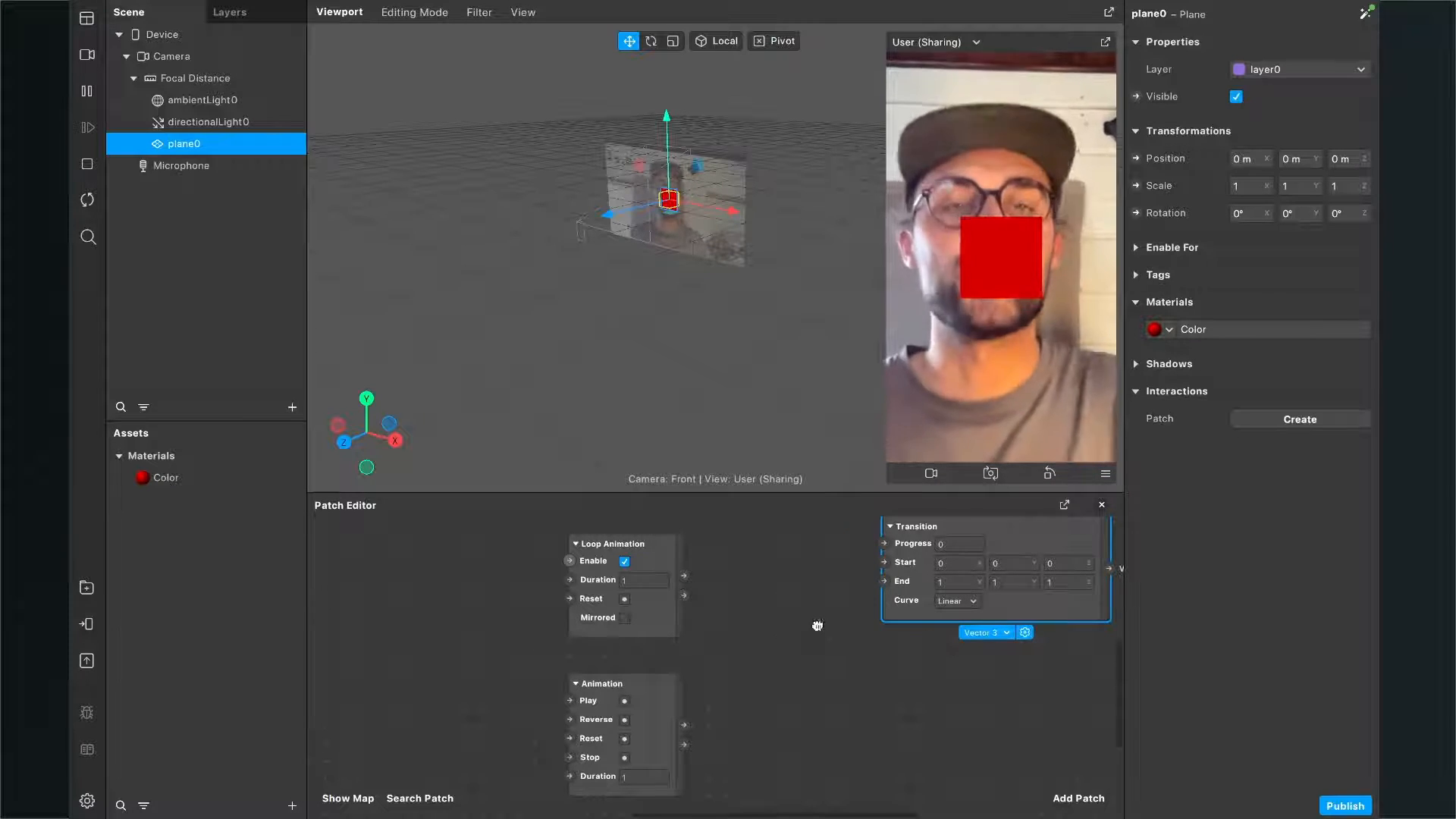
{"action": "scroll", "coordinate": [816, 624], "scroll_direction": "right", "scroll_amount": 2}
{"action": "scroll", "coordinate": [816, 624], "scroll_direction": "up", "scroll_amount": 1}
{"action": "scroll", "coordinate": [829, 621], "scroll_direction": "up", "scroll_amount": 4}
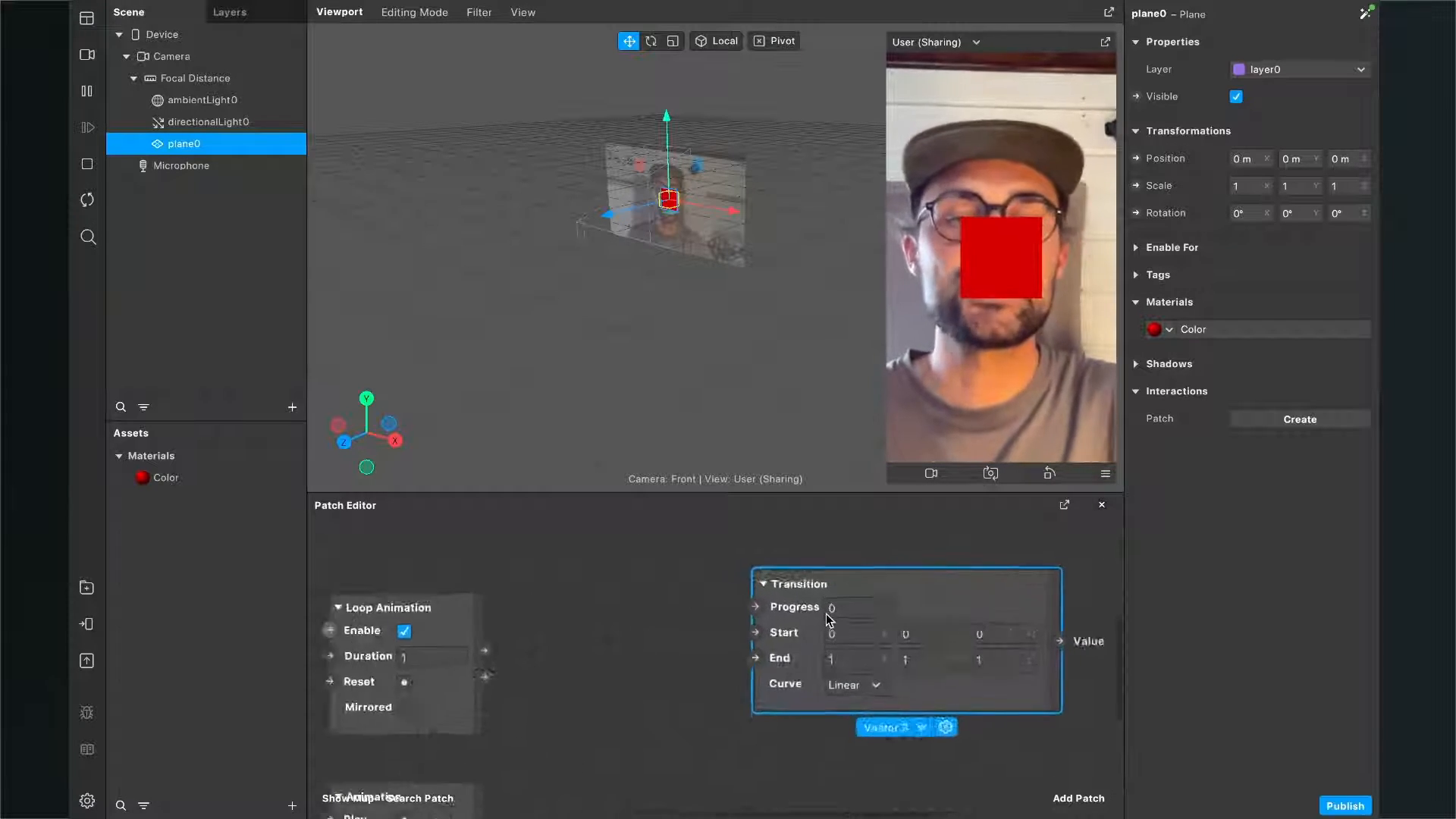
{"action": "scroll", "coordinate": [828, 621], "scroll_direction": "right", "scroll_amount": 3}
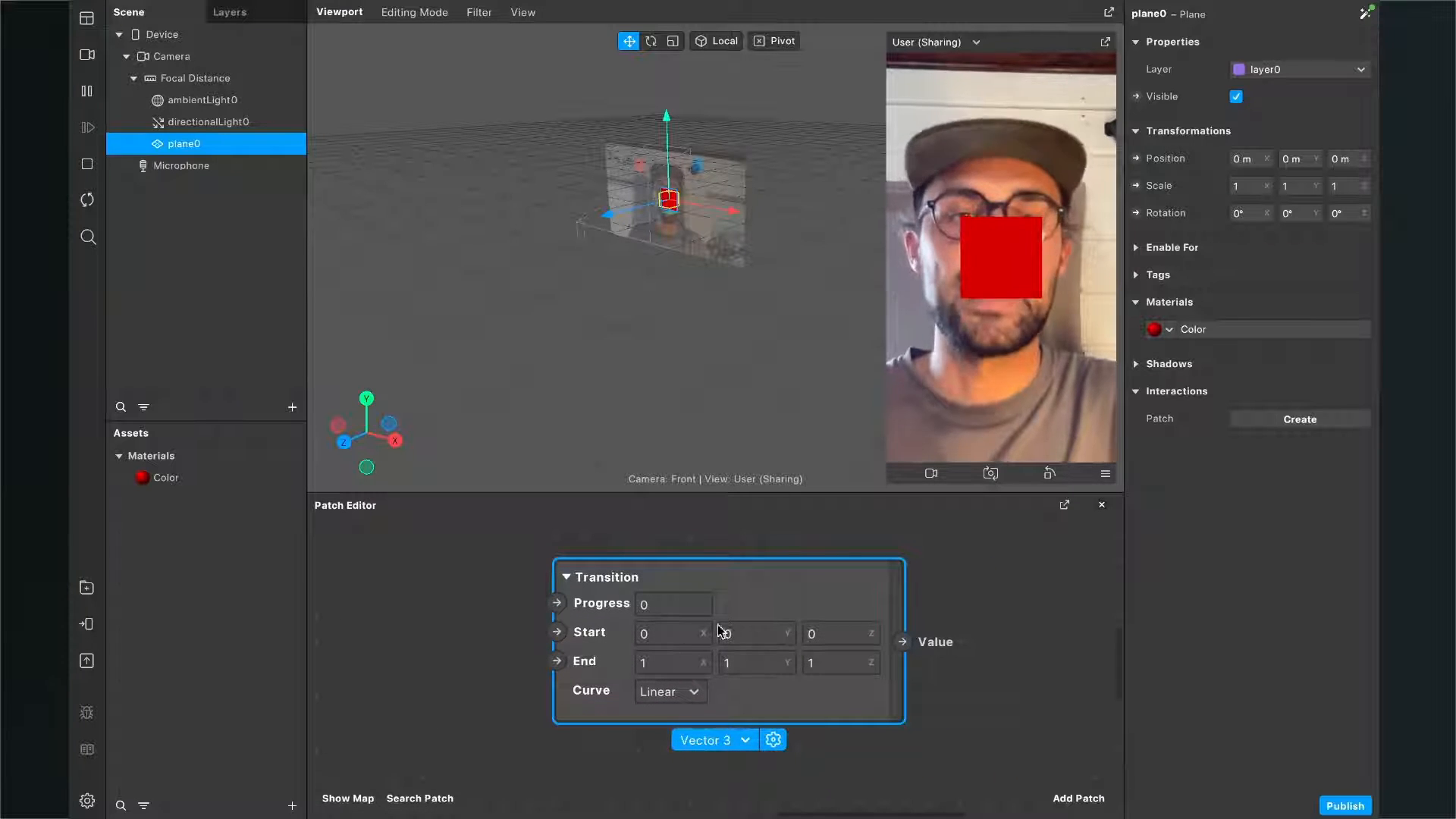
{"action": "left_click", "coordinate": [663, 665]}
{"action": "type", "text": "0"}
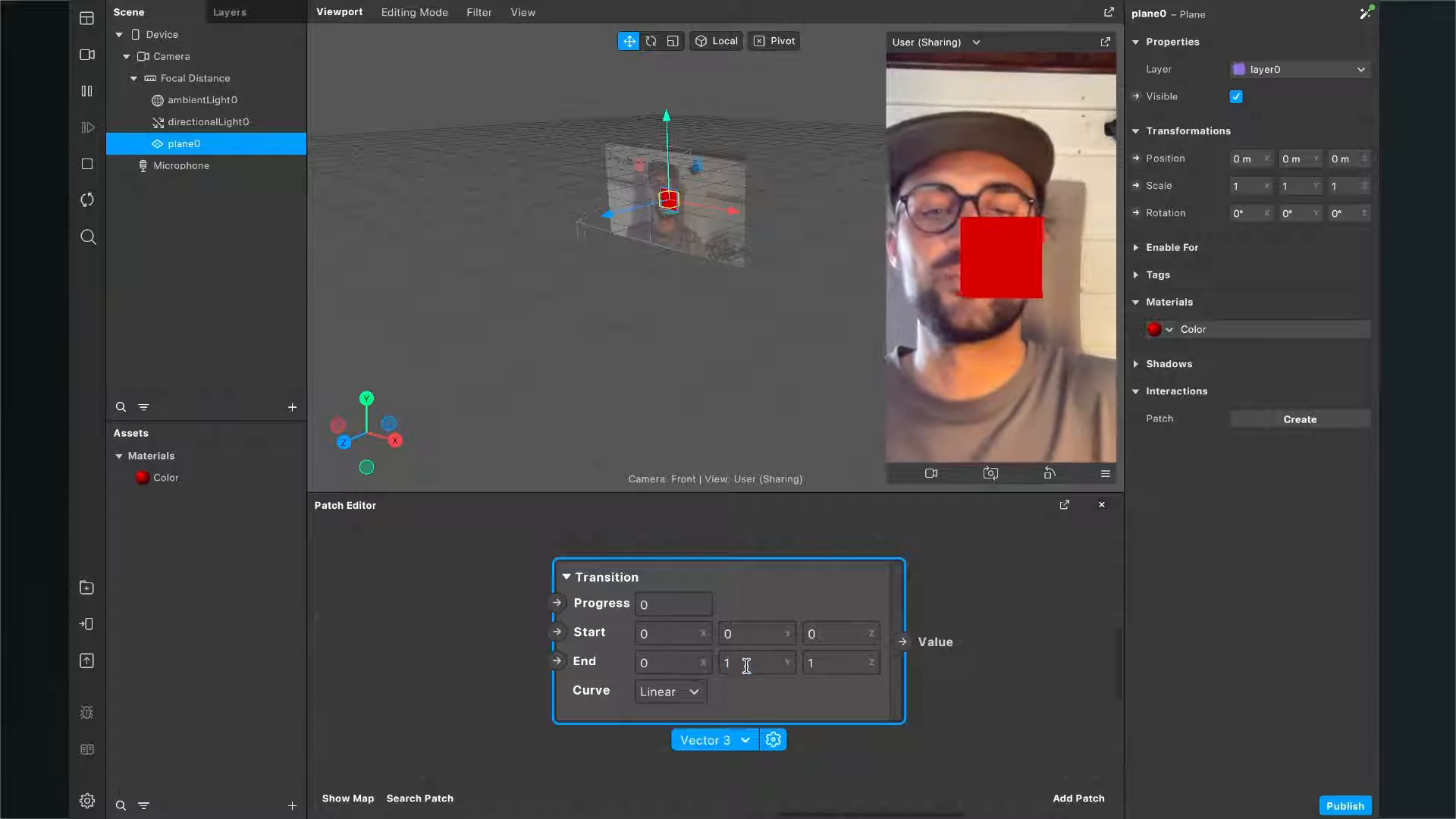
{"action": "left_click", "coordinate": [748, 665]}
{"action": "type", "text": "0"}
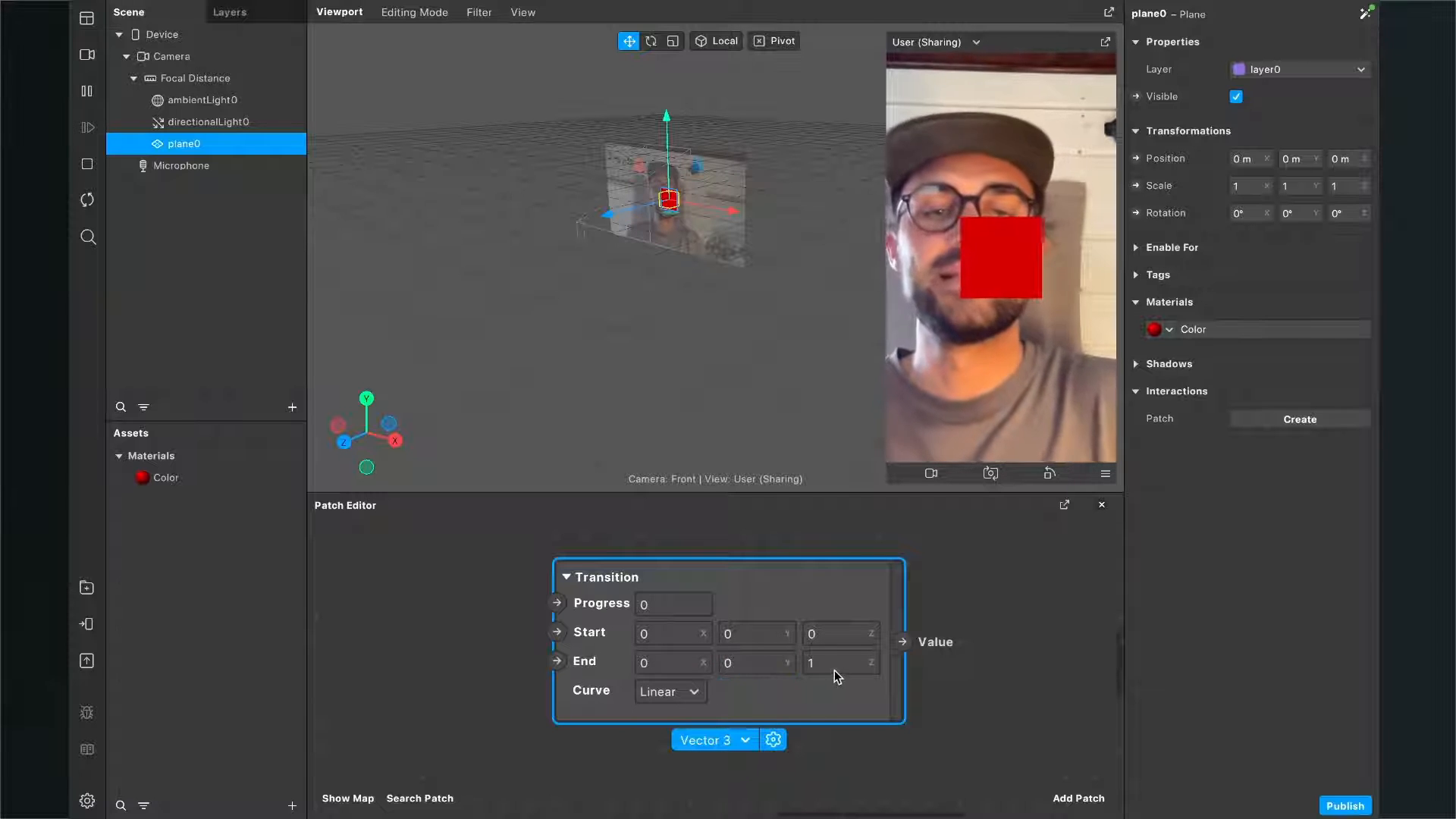
{"action": "left_click", "coordinate": [835, 666]}
{"action": "type", "text": "0"}
{"action": "key", "text": "Return"}
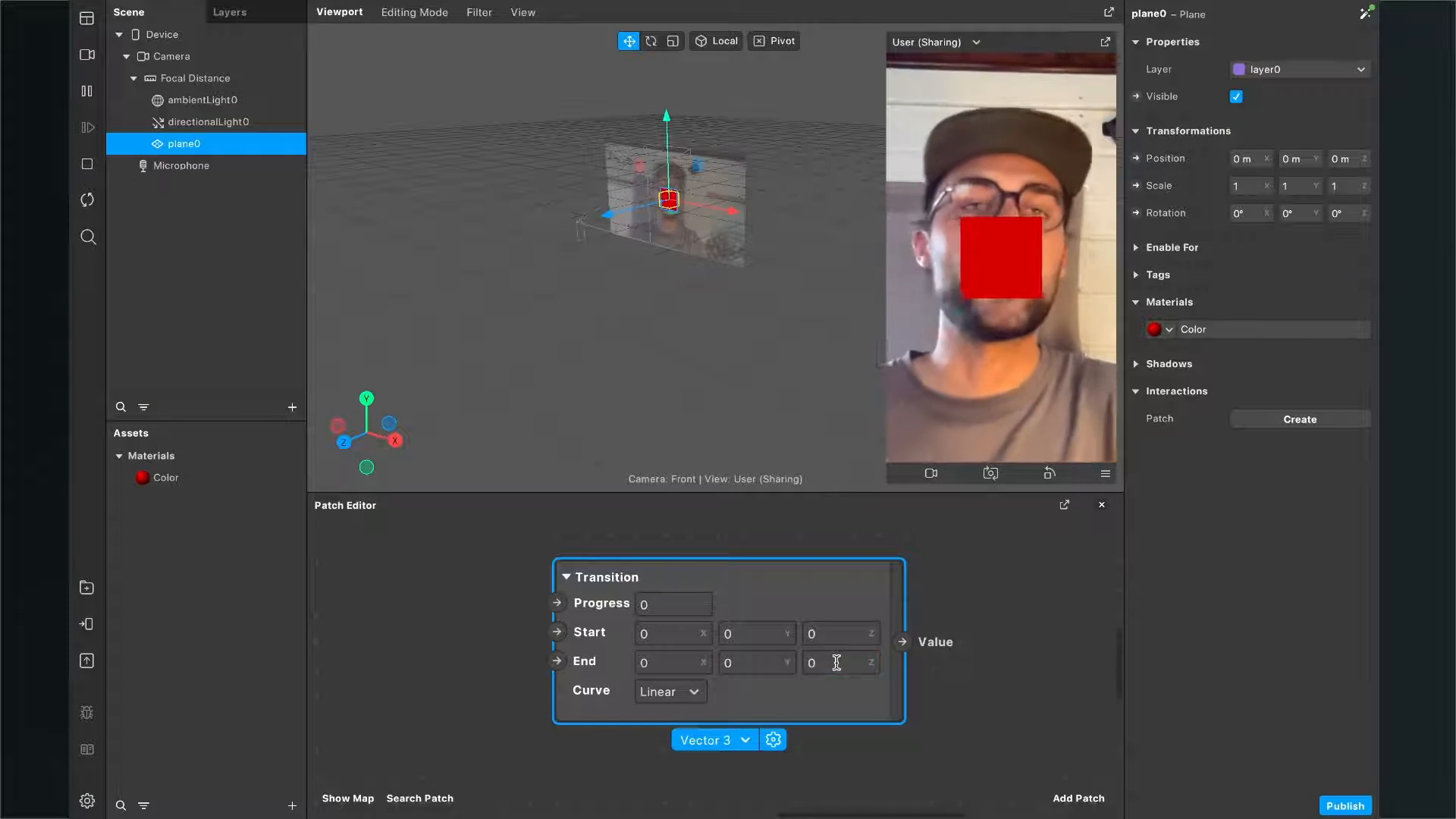
Move the Loop Animation patch closer to the Transition patch
{"action": "scroll", "coordinate": [841, 665], "scroll_direction": "down", "scroll_amount": 5}
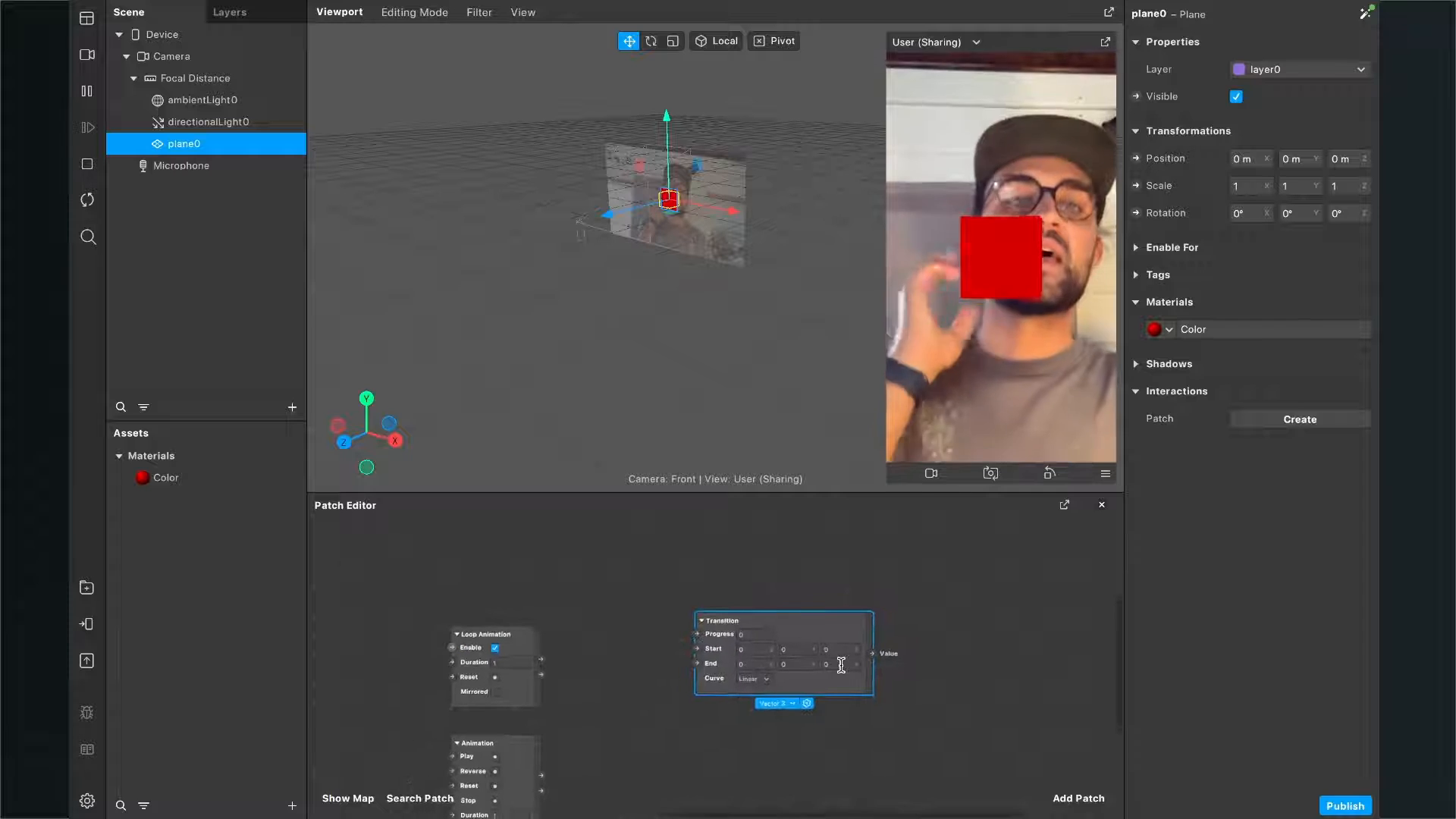
{"action": "left_click", "coordinate": [521, 647]}
{"action": "left_click_drag", "start_coordinate": [521, 646], "coordinate": [588, 632]}
{"action": "left_click", "coordinate": [793, 675]}
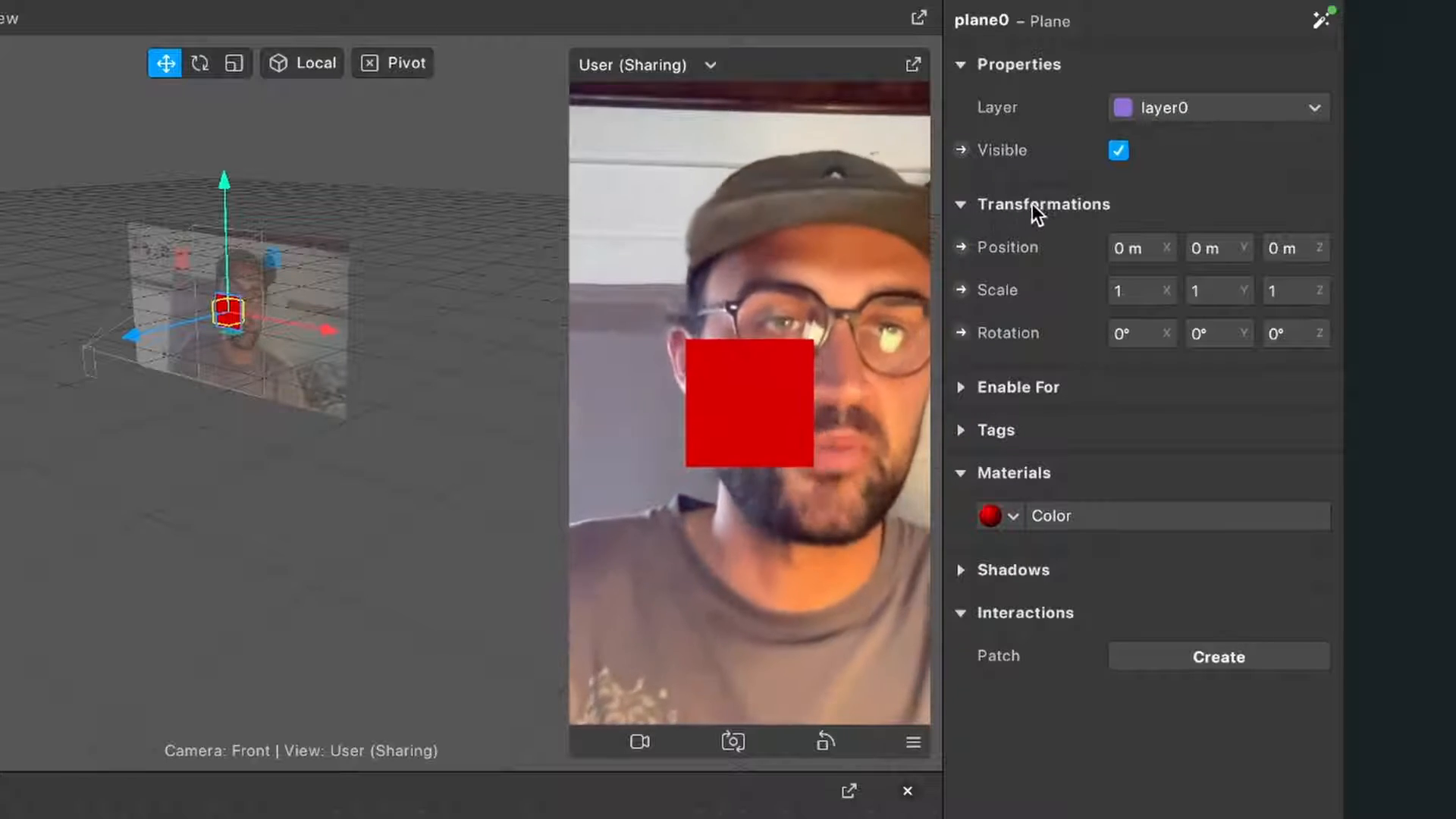
Create a 3D Position patch for plane0 and place it beyond the output side of the Transition patch
{"action": "mouse_move", "coordinate": [1033, 212]}
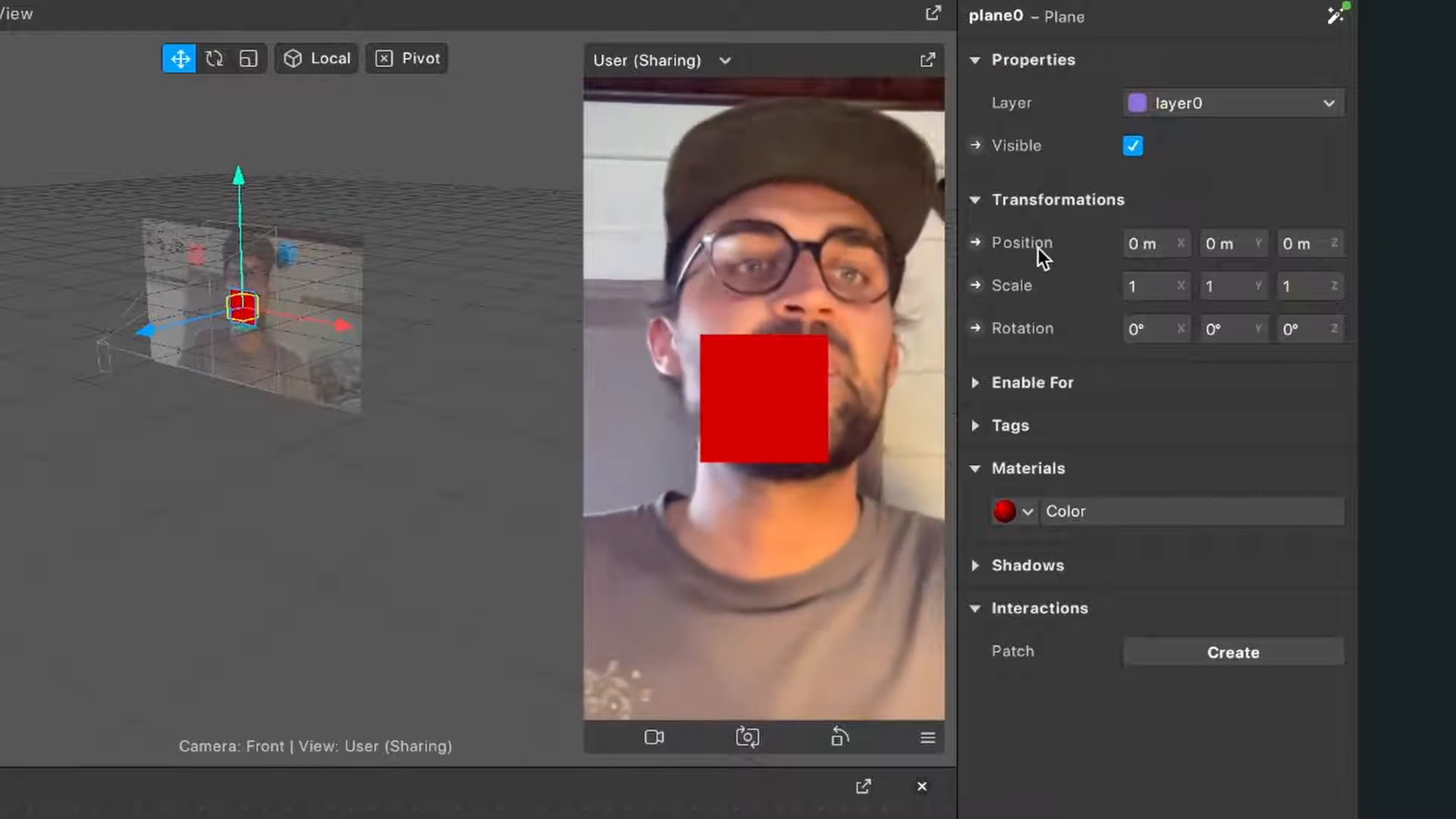
{"action": "left_click", "coordinate": [973, 243]}
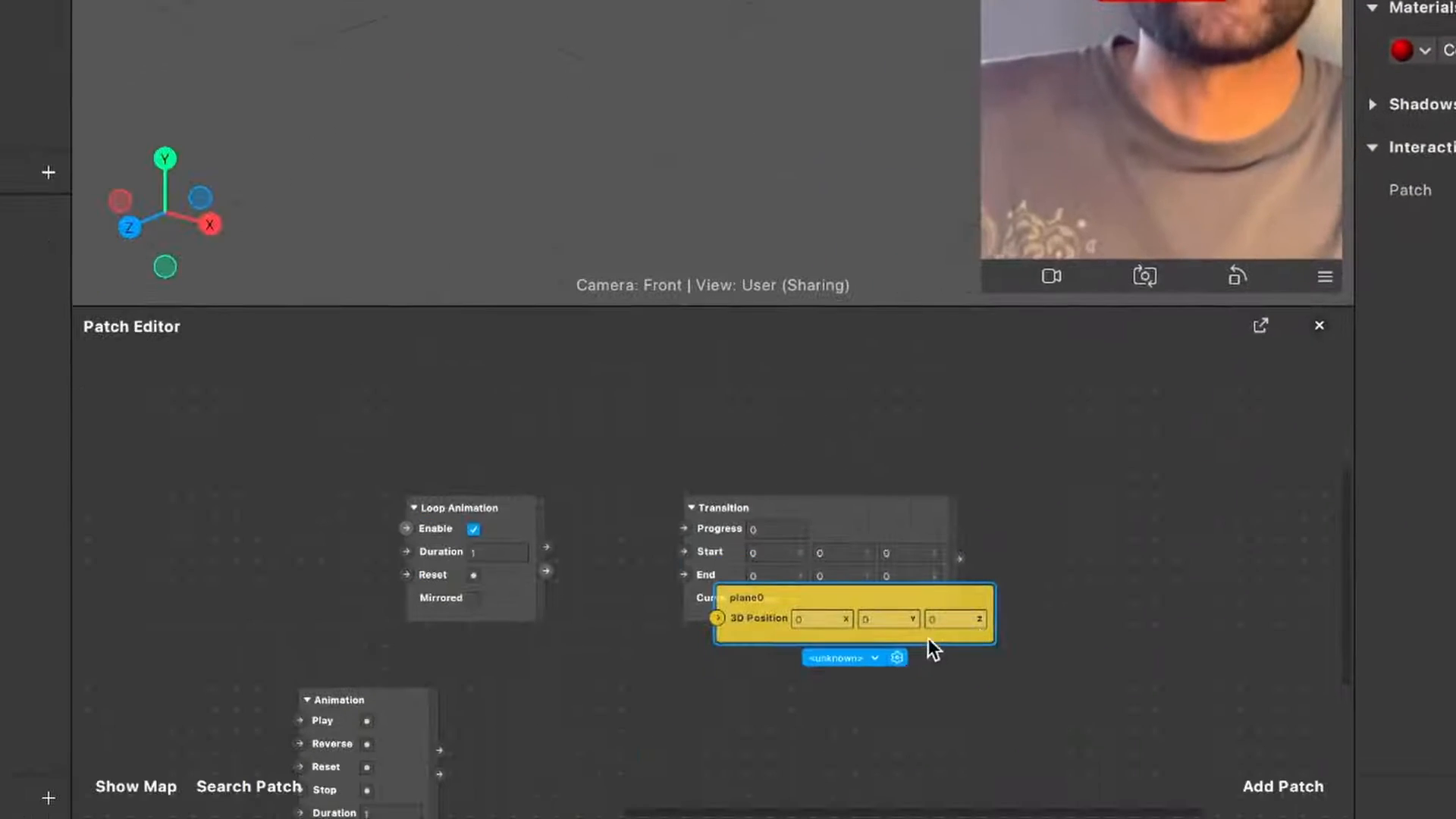
{"action": "scroll", "coordinate": [823, 741], "scroll_direction": "down", "scroll_amount": 1}
{"action": "scroll", "coordinate": [819, 741], "scroll_direction": "up", "scroll_amount": 4}
{"action": "left_click_drag", "start_coordinate": [694, 565], "coordinate": [1304, 427]}
{"action": "scroll", "coordinate": [1019, 511], "scroll_direction": "down", "scroll_amount": 2}
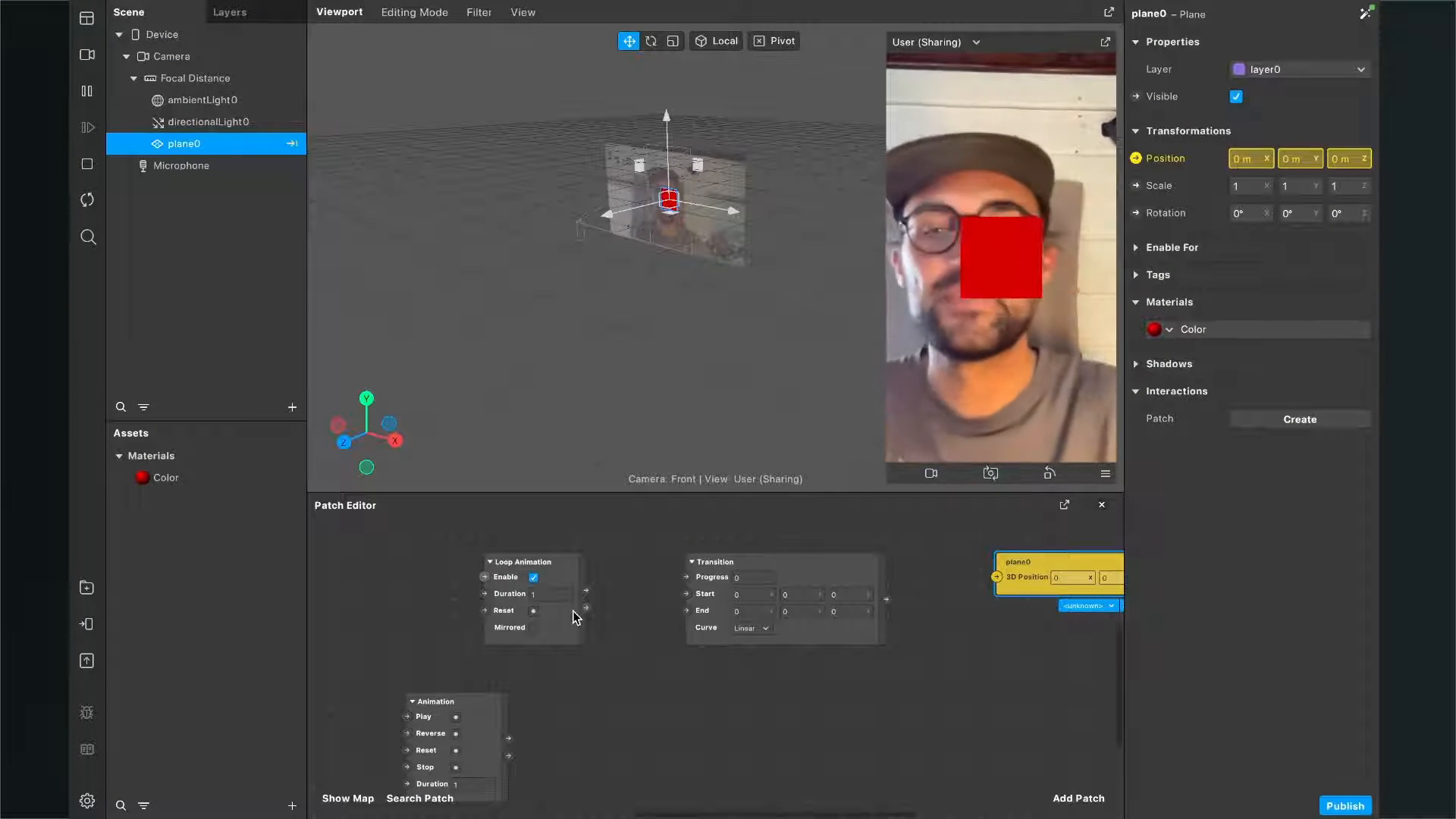
Inspect the Loop Animation patch's outputs and connect its Progress output to the Transition patch's Progress input
{"action": "scroll", "coordinate": [580, 611], "scroll_direction": "up", "scroll_amount": 2}
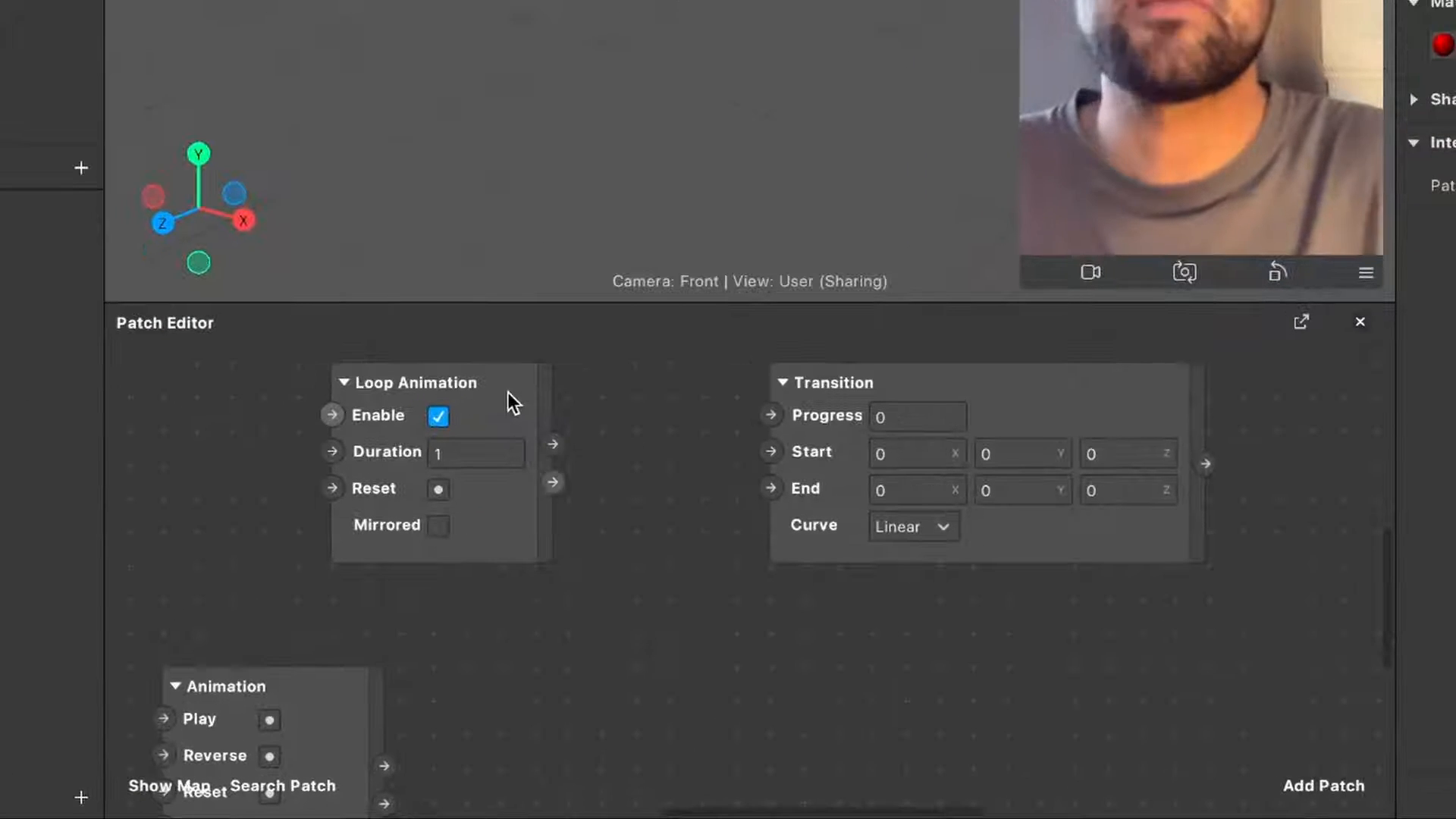
{"action": "scroll", "coordinate": [512, 441], "scroll_direction": "right", "scroll_amount": 1}
{"action": "mouse_move", "coordinate": [513, 460]}
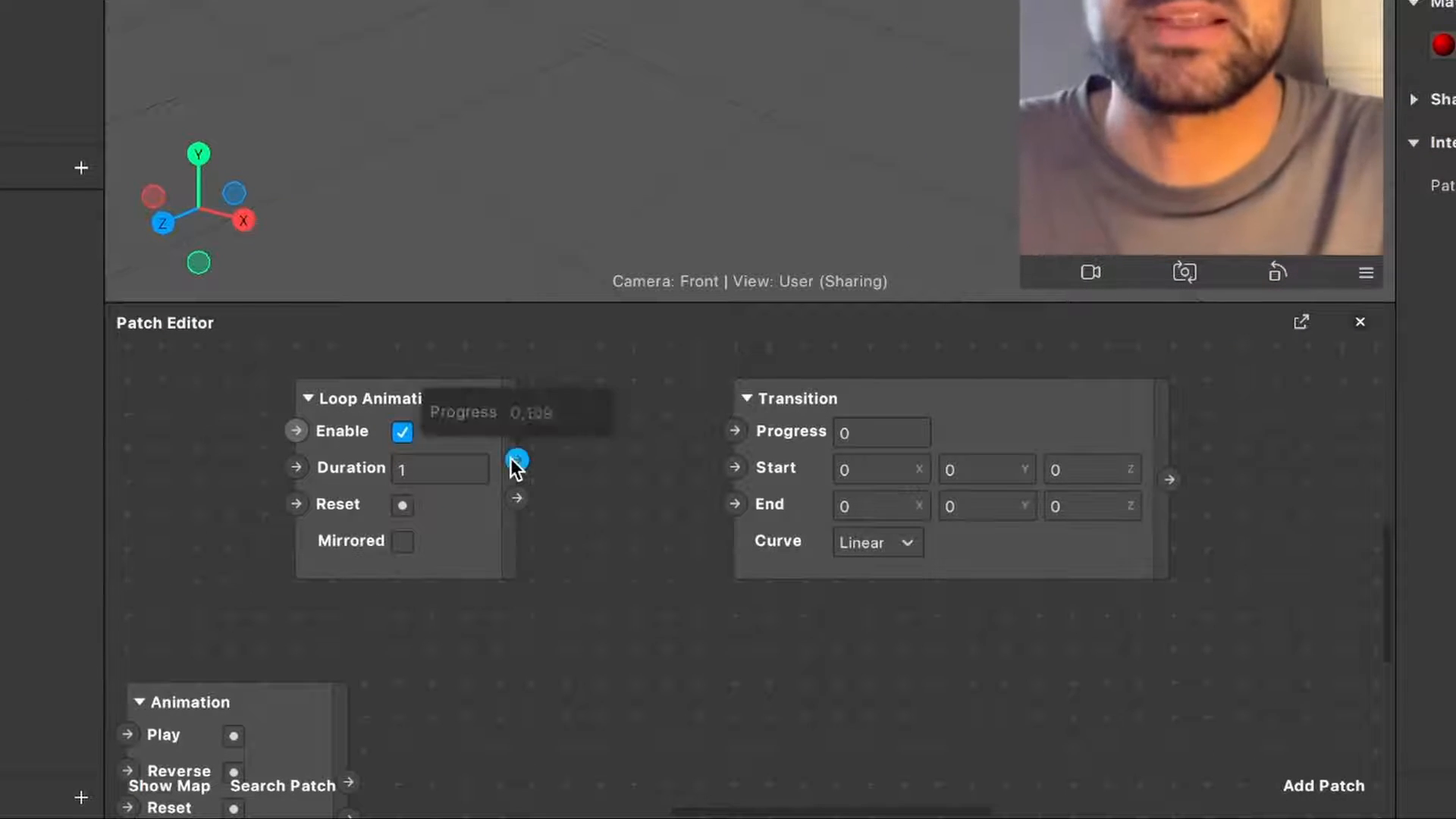
{"action": "mouse_move", "coordinate": [520, 508]}
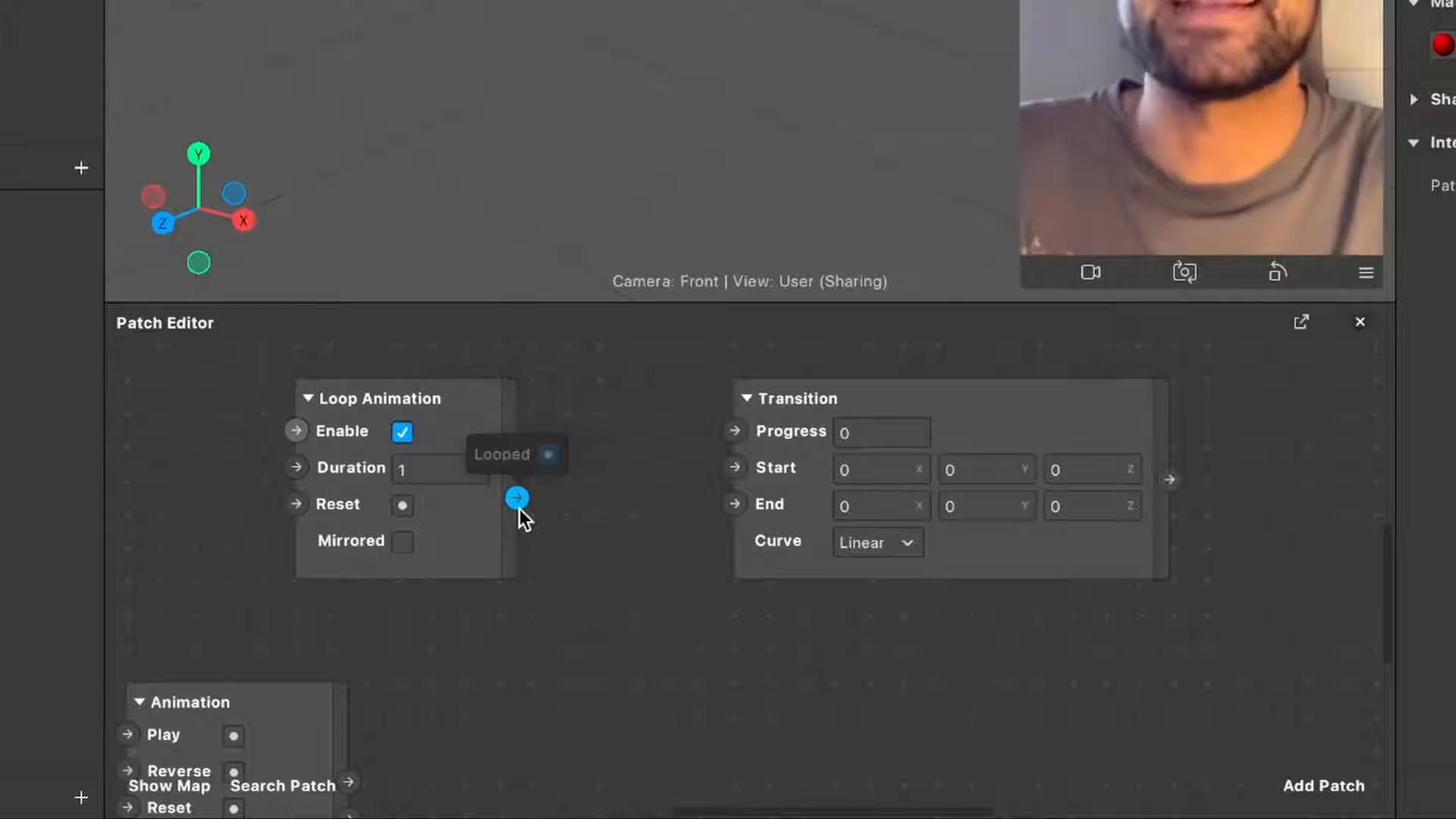
{"action": "left_click", "coordinate": [485, 421]}
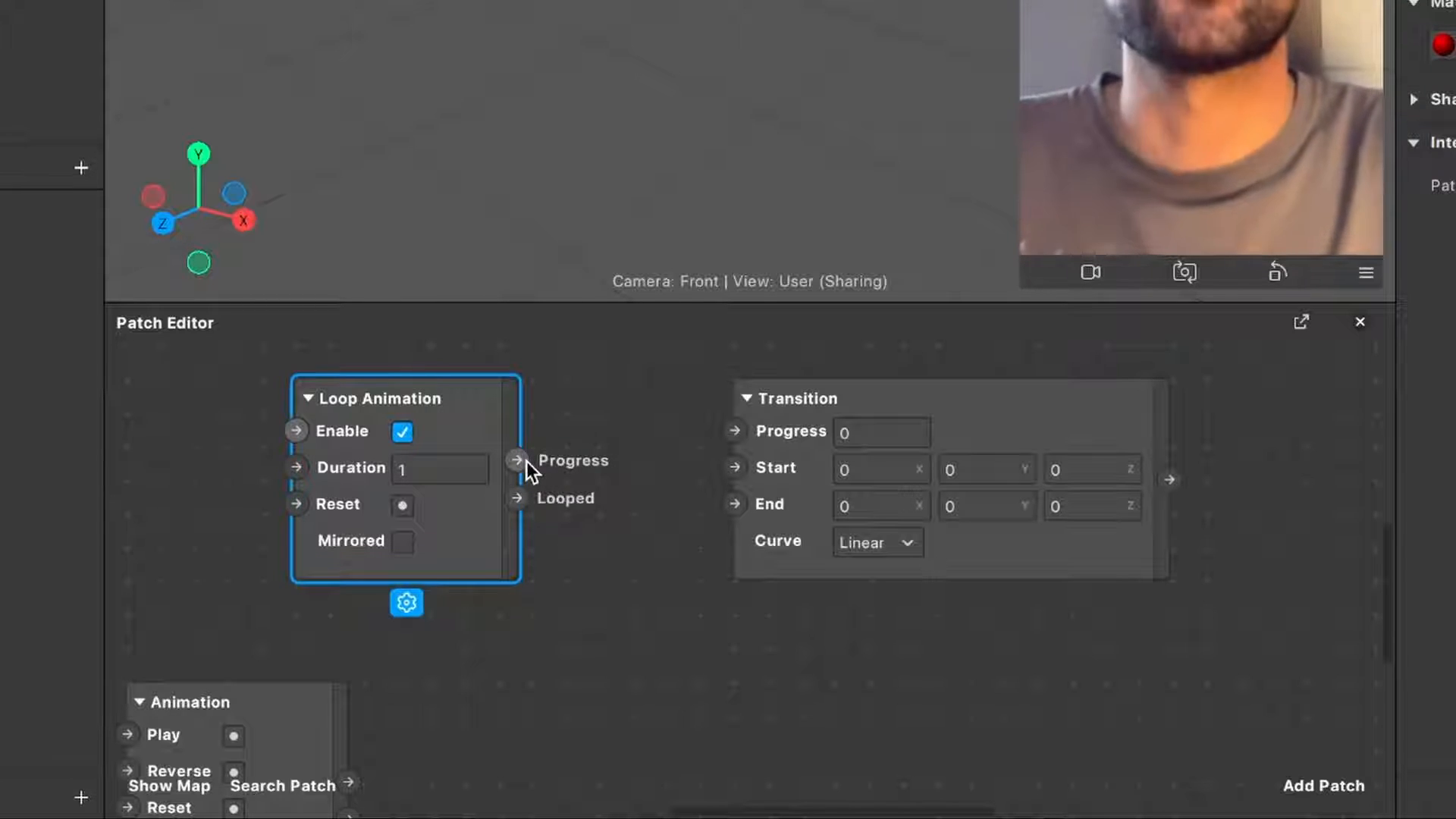
{"action": "left_click_drag", "start_coordinate": [518, 461], "coordinate": [736, 430]}
Connect the Transition patch's Value output to the 3D Position input of the plane0 patch
{"action": "scroll", "coordinate": [796, 452], "scroll_direction": "right", "scroll_amount": 3}
{"action": "scroll", "coordinate": [796, 452], "scroll_direction": "down", "scroll_amount": 1}
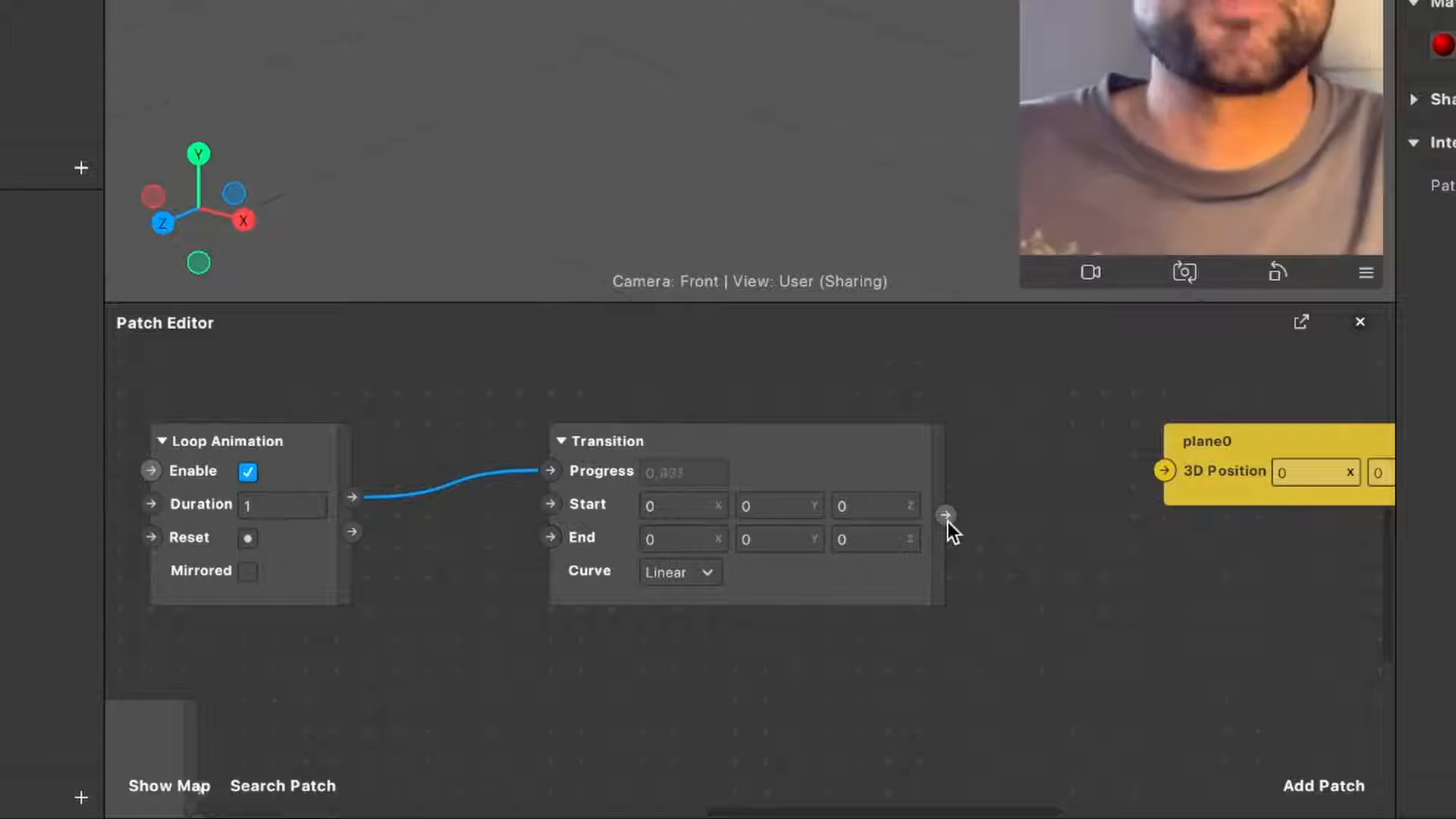
{"action": "scroll", "coordinate": [1001, 531], "scroll_direction": "right", "scroll_amount": 3}
{"action": "scroll", "coordinate": [1001, 530], "scroll_direction": "up", "scroll_amount": 1}
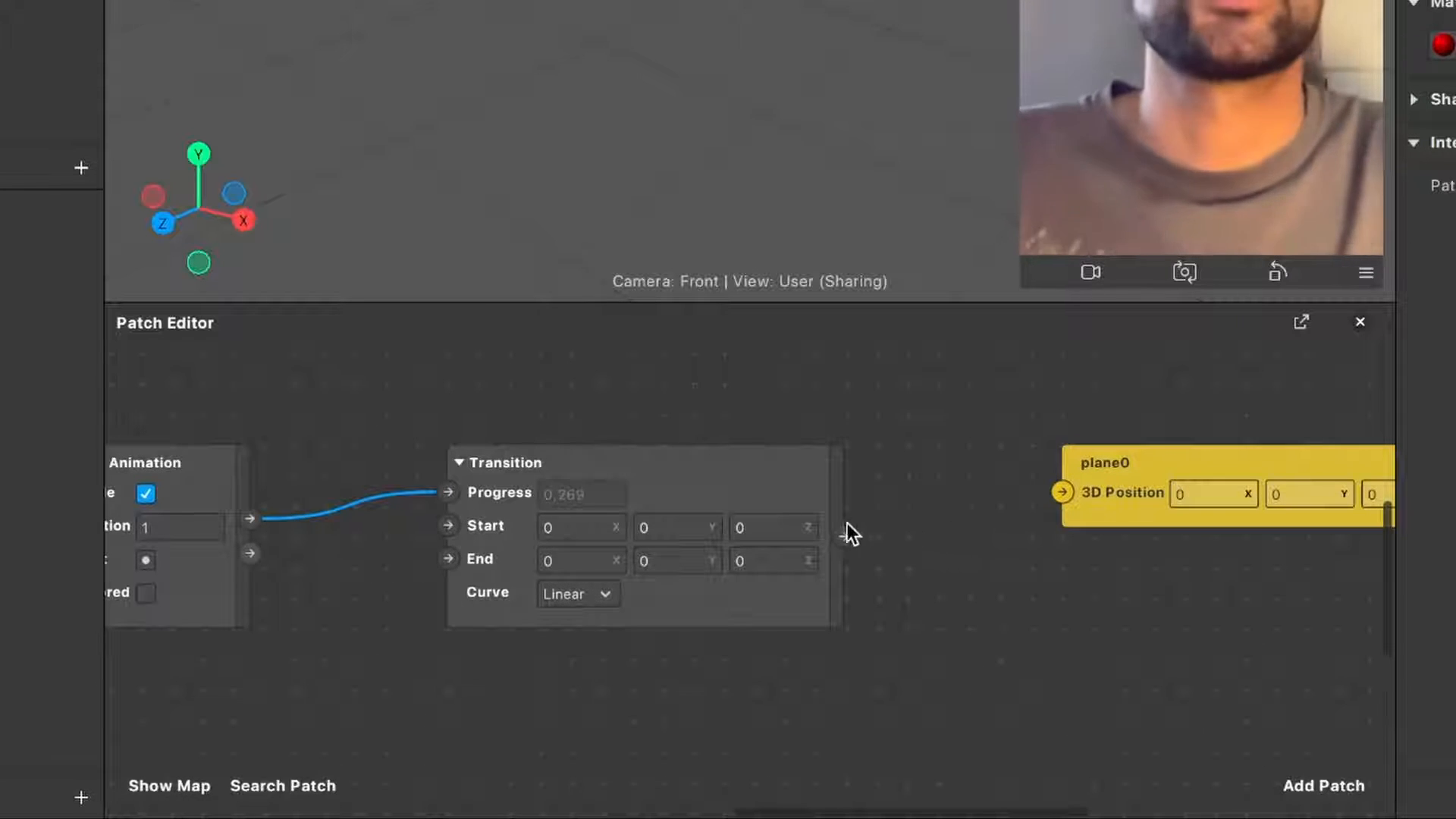
{"action": "left_click_drag", "start_coordinate": [842, 537], "coordinate": [1064, 493]}
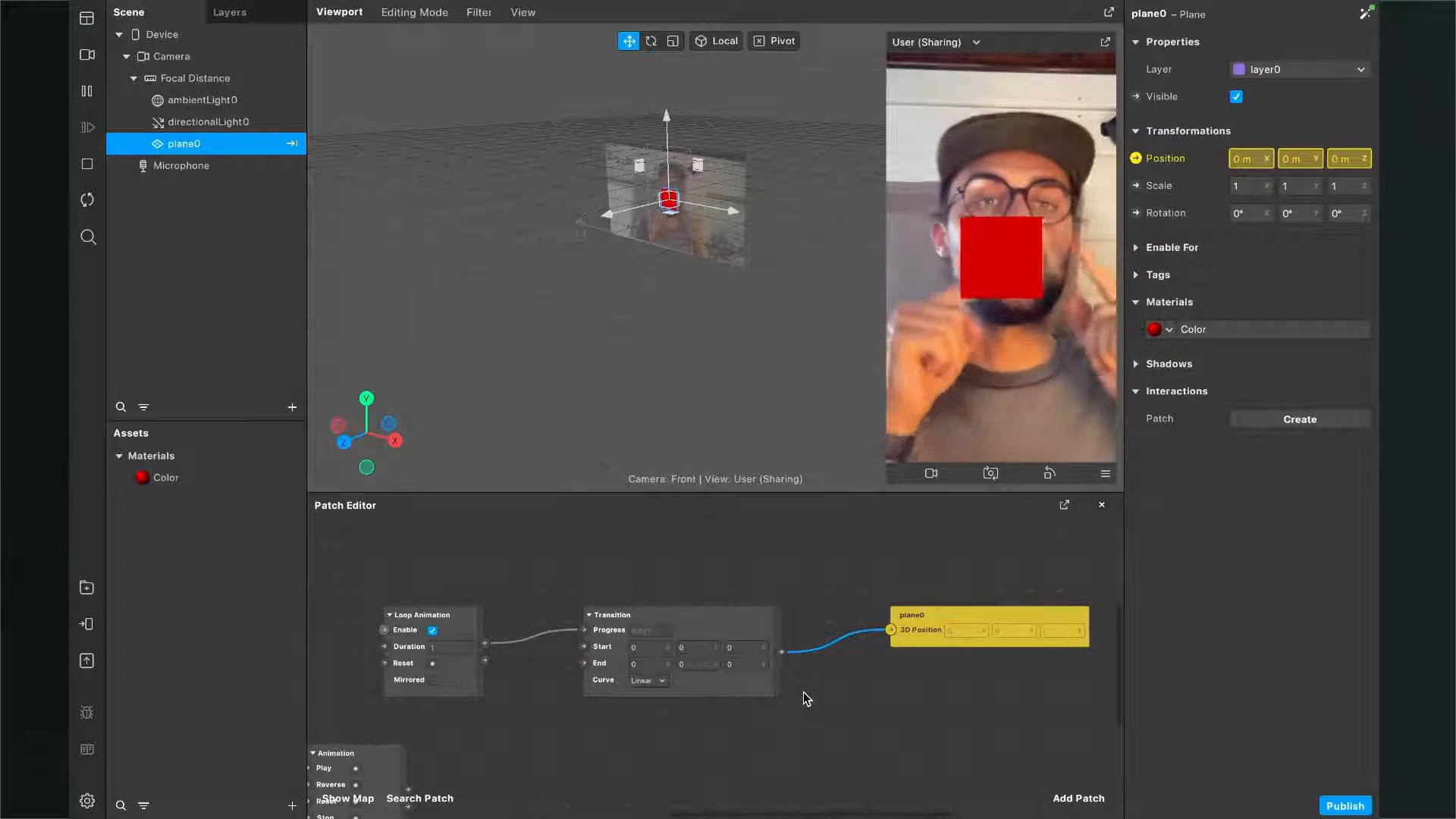
Set the Transition patch's End X value to 0,1
{"action": "scroll", "coordinate": [721, 699], "scroll_direction": "up", "scroll_amount": 2}
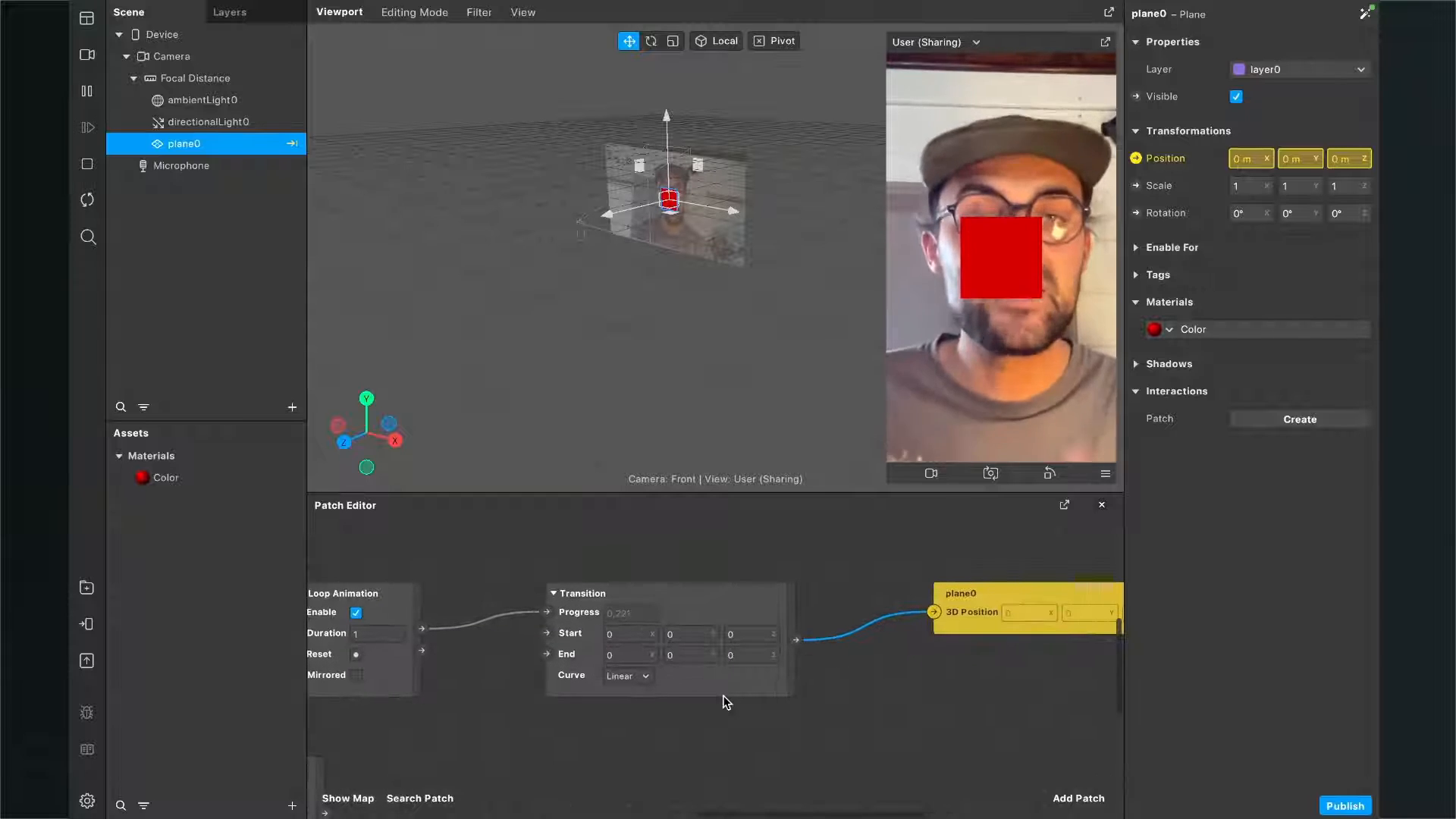
{"action": "scroll", "coordinate": [589, 696], "scroll_direction": "up", "scroll_amount": 3}
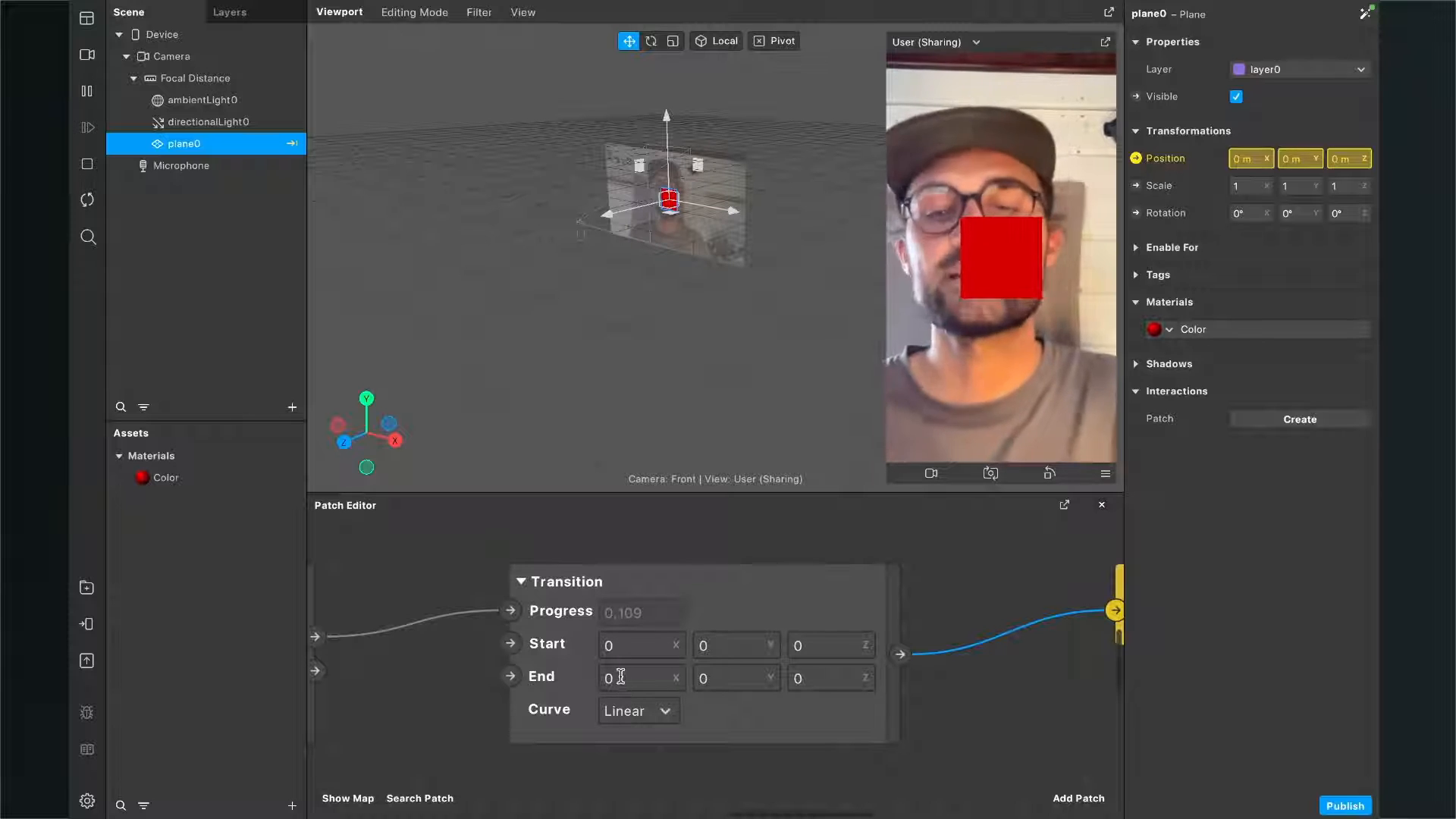
{"action": "left_click", "coordinate": [610, 679]}
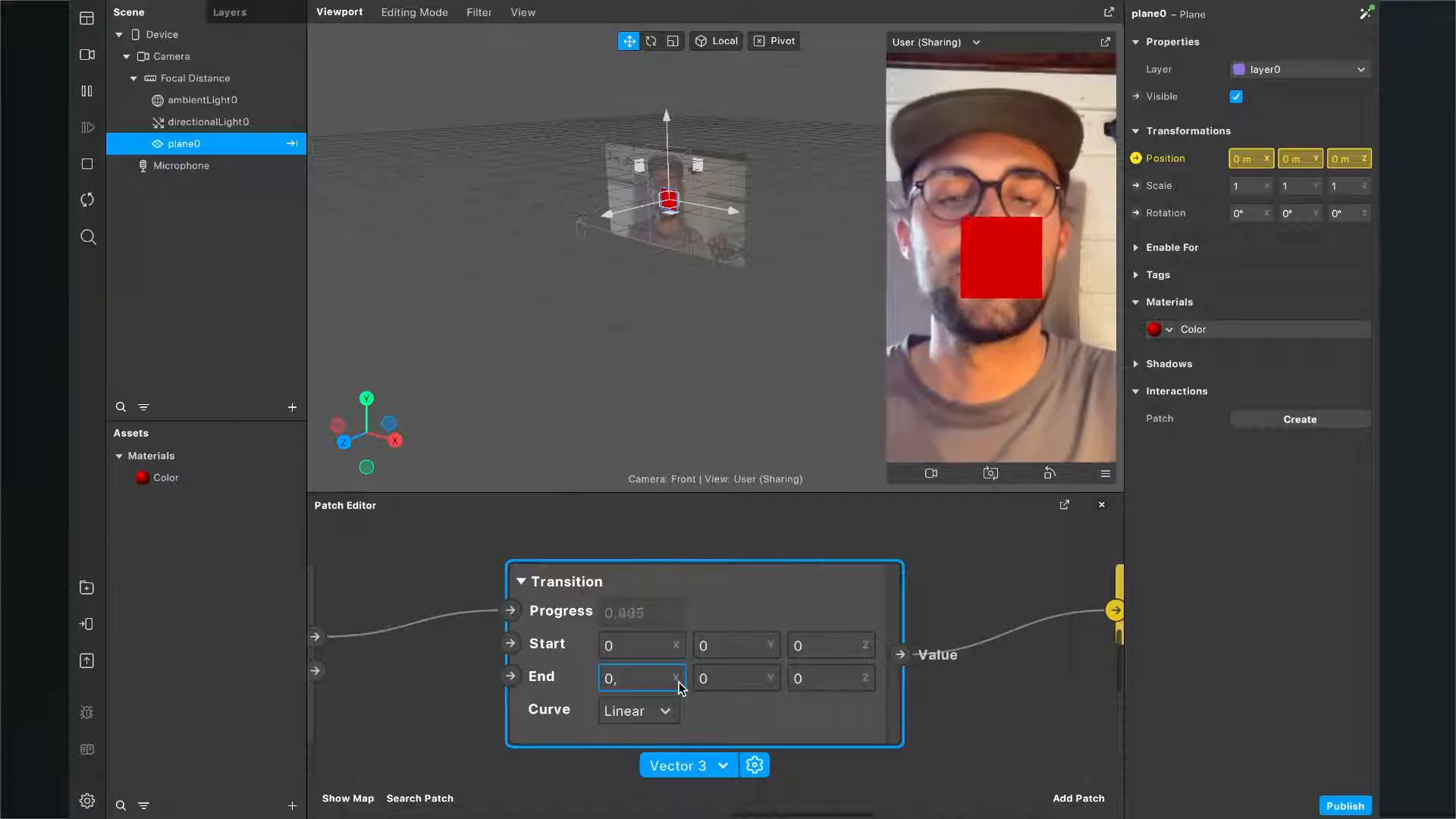
{"action": "type", "text": ",1"}
{"action": "key", "text": "Return"}
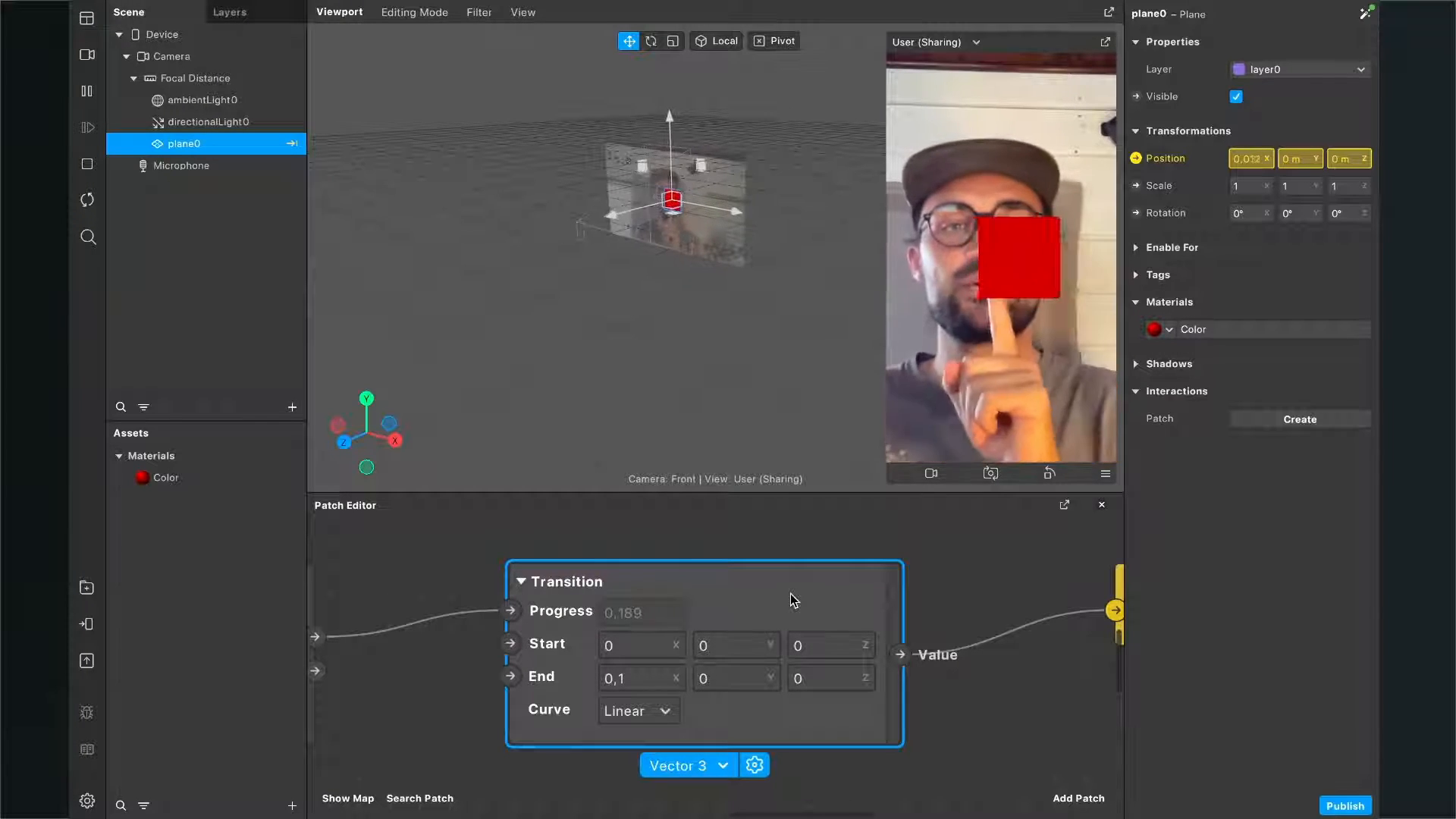
Enable the Mirrored option on the Loop Animation patch
{"action": "scroll", "coordinate": [518, 727], "scroll_direction": "left", "scroll_amount": 1}
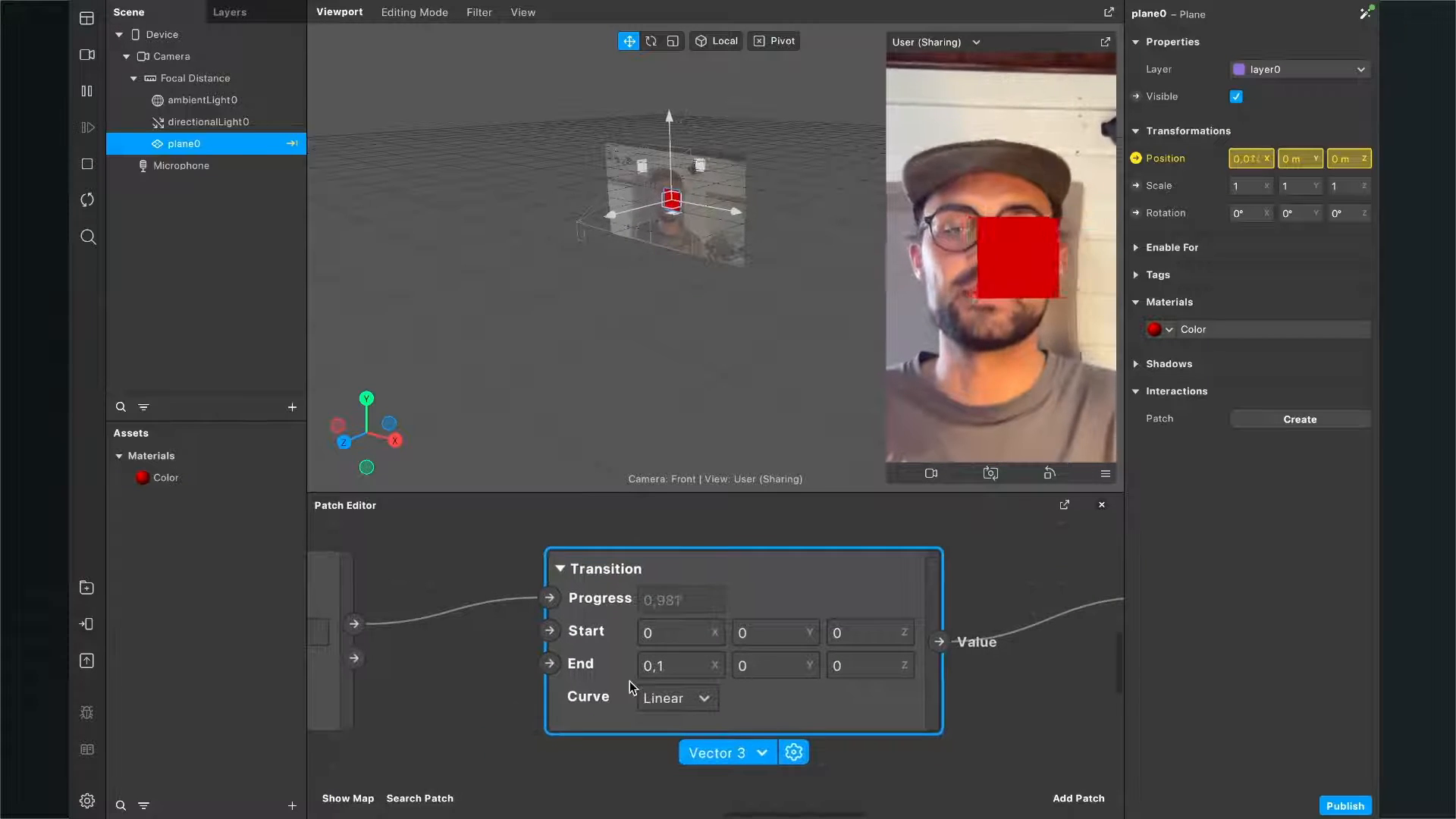
{"action": "scroll", "coordinate": [634, 686], "scroll_direction": "down", "scroll_amount": 3}
{"action": "scroll", "coordinate": [634, 685], "scroll_direction": "left", "scroll_amount": 2}
{"action": "scroll", "coordinate": [542, 656], "scroll_direction": "left", "scroll_amount": 1}
{"action": "scroll", "coordinate": [578, 650], "scroll_direction": "up", "scroll_amount": 3}
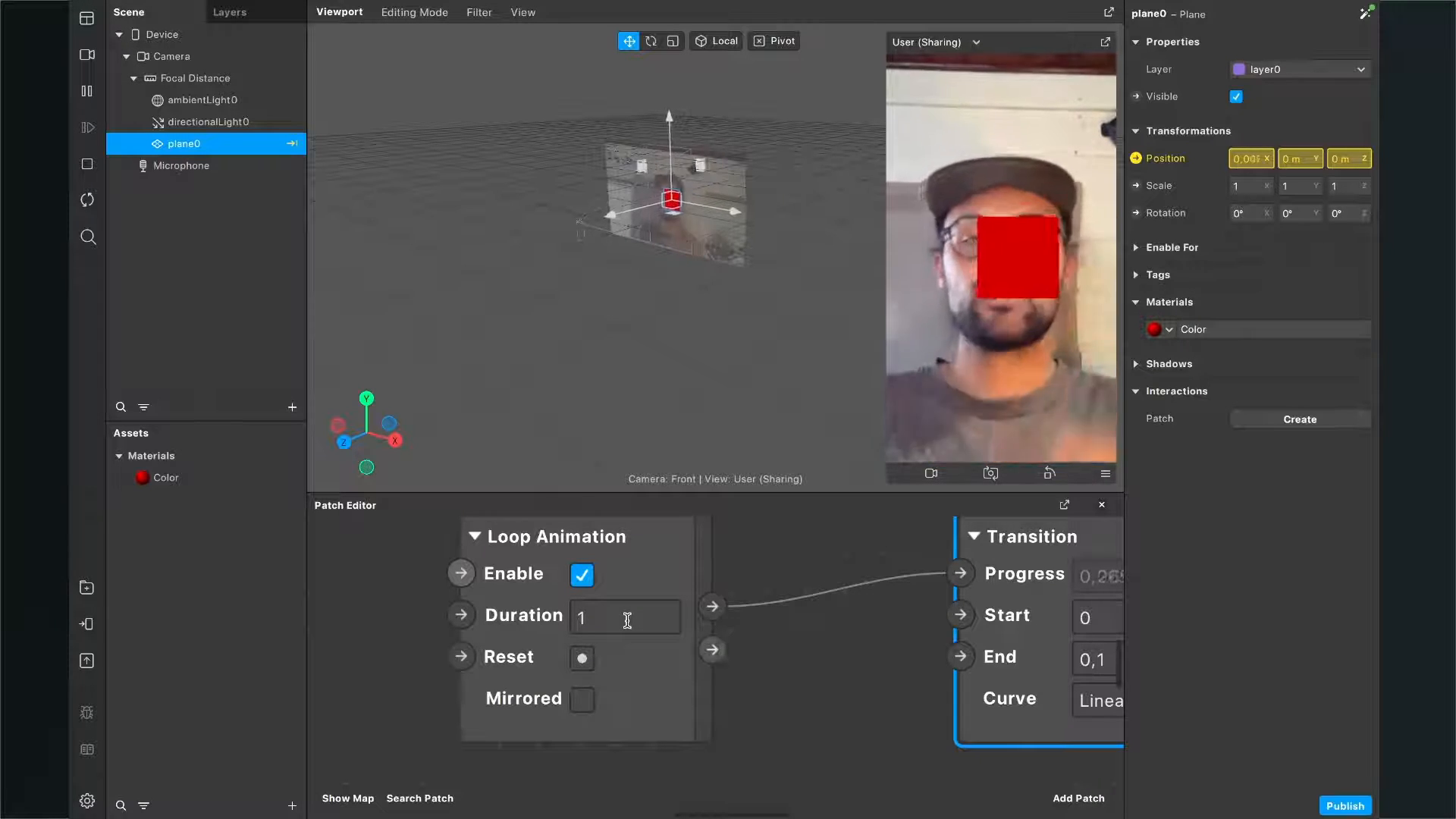
{"action": "left_click", "coordinate": [591, 705]}
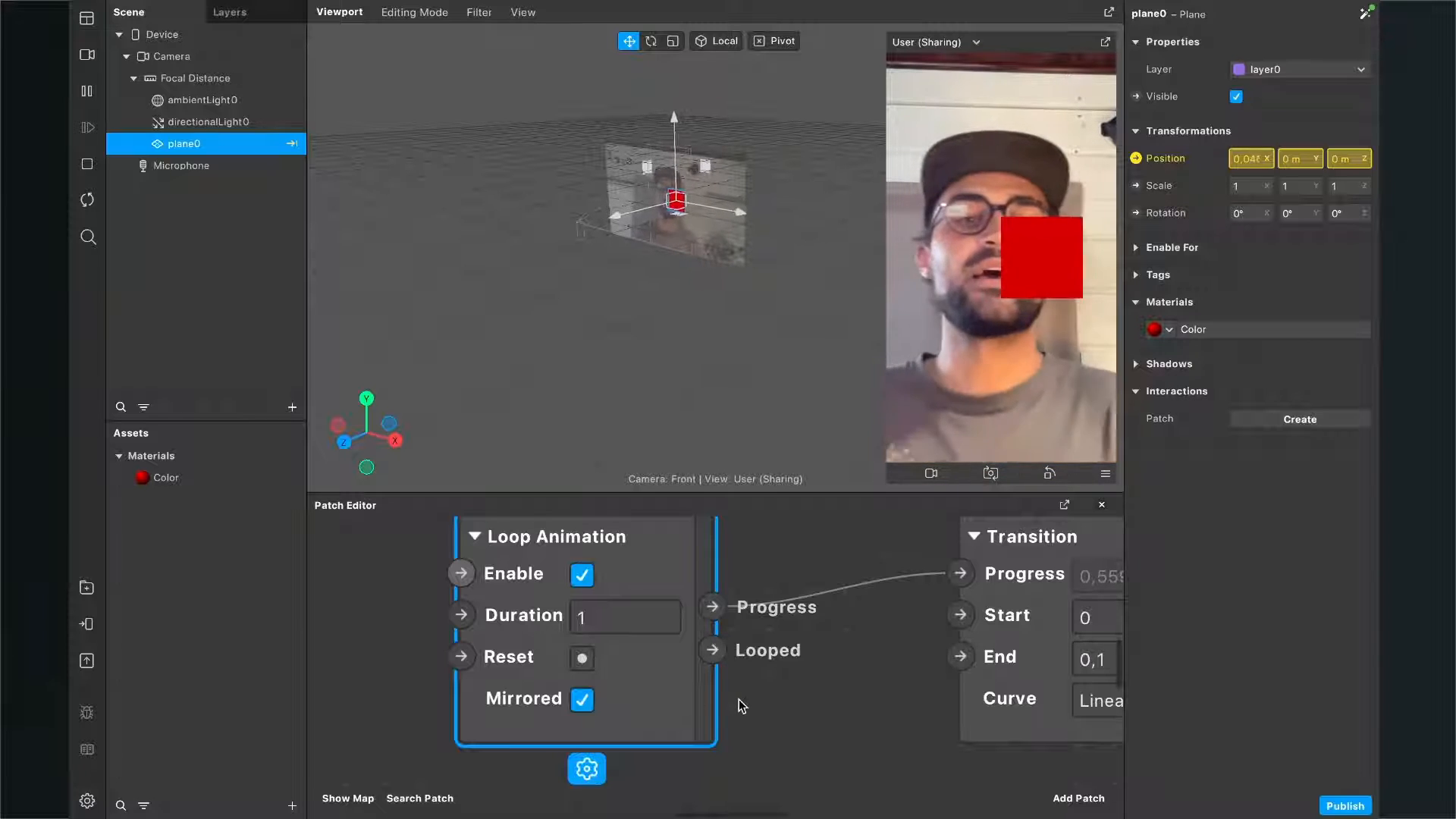
Set the Transition patch's Start X value to -0,1
{"action": "scroll", "coordinate": [742, 706], "scroll_direction": "right", "scroll_amount": 3}
{"action": "scroll", "coordinate": [728, 668], "scroll_direction": "right", "scroll_amount": 1}
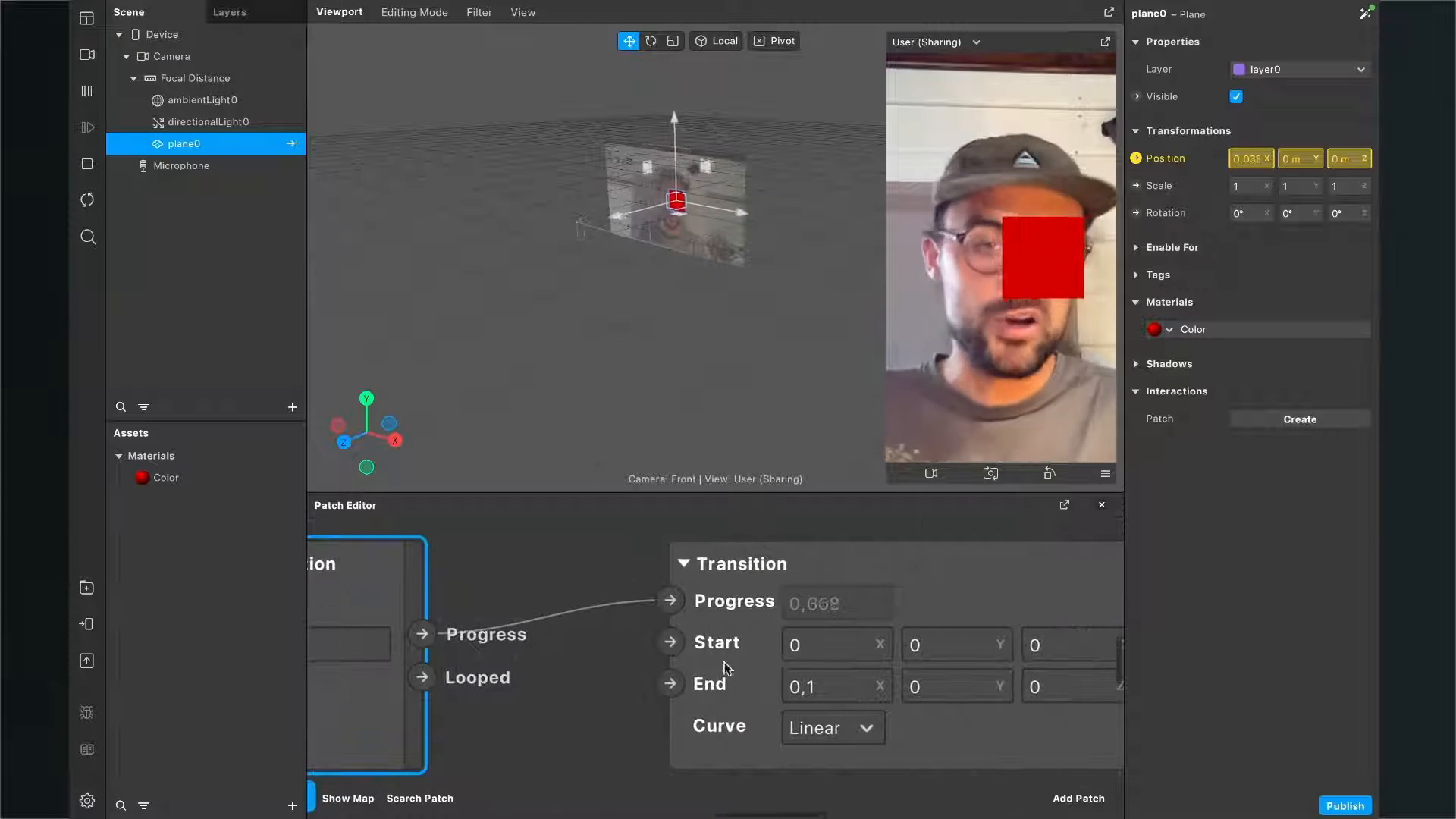
{"action": "left_click", "coordinate": [803, 645]}
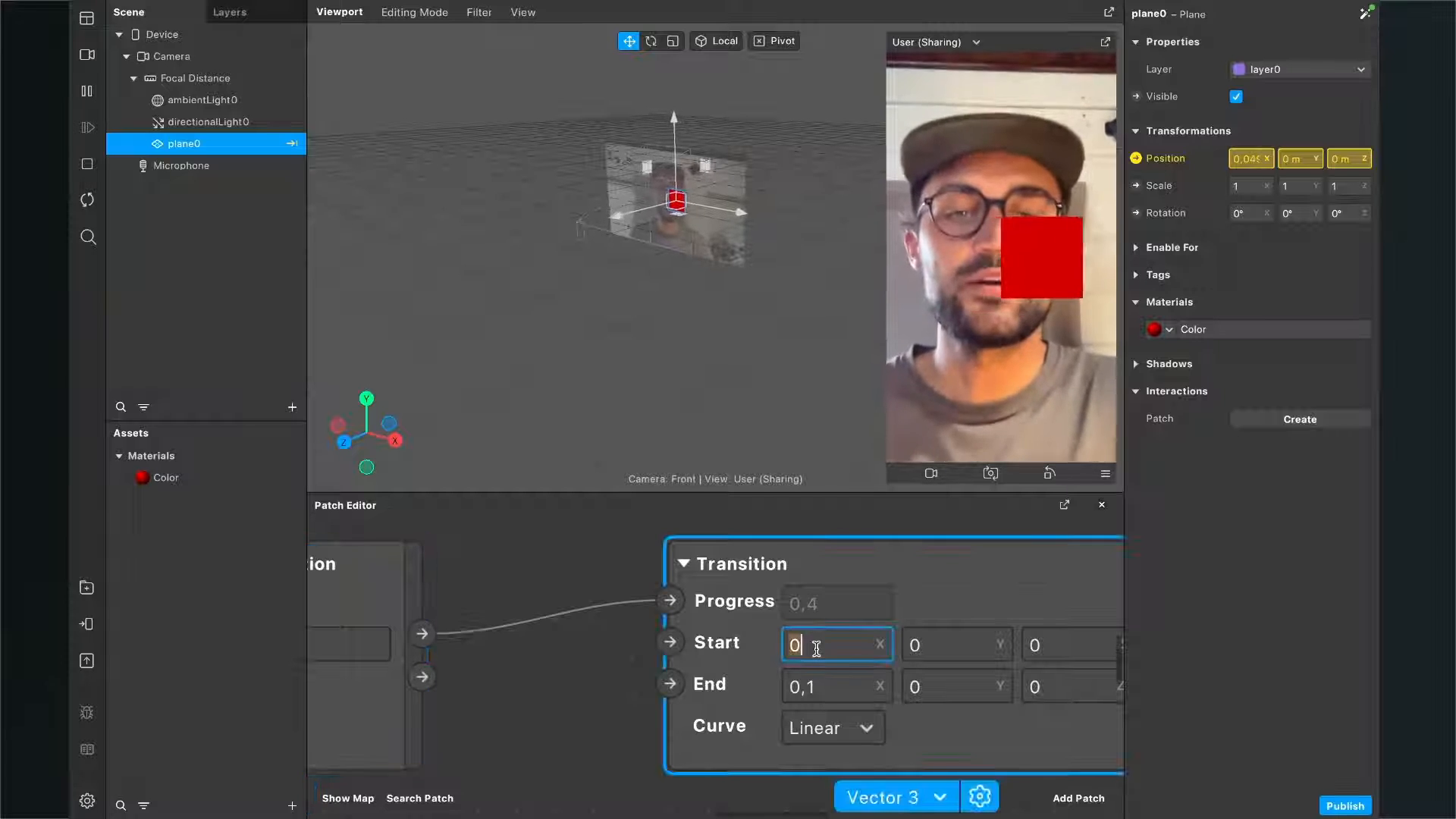
{"action": "scroll", "coordinate": [785, 612], "scroll_direction": "down", "scroll_amount": 3}
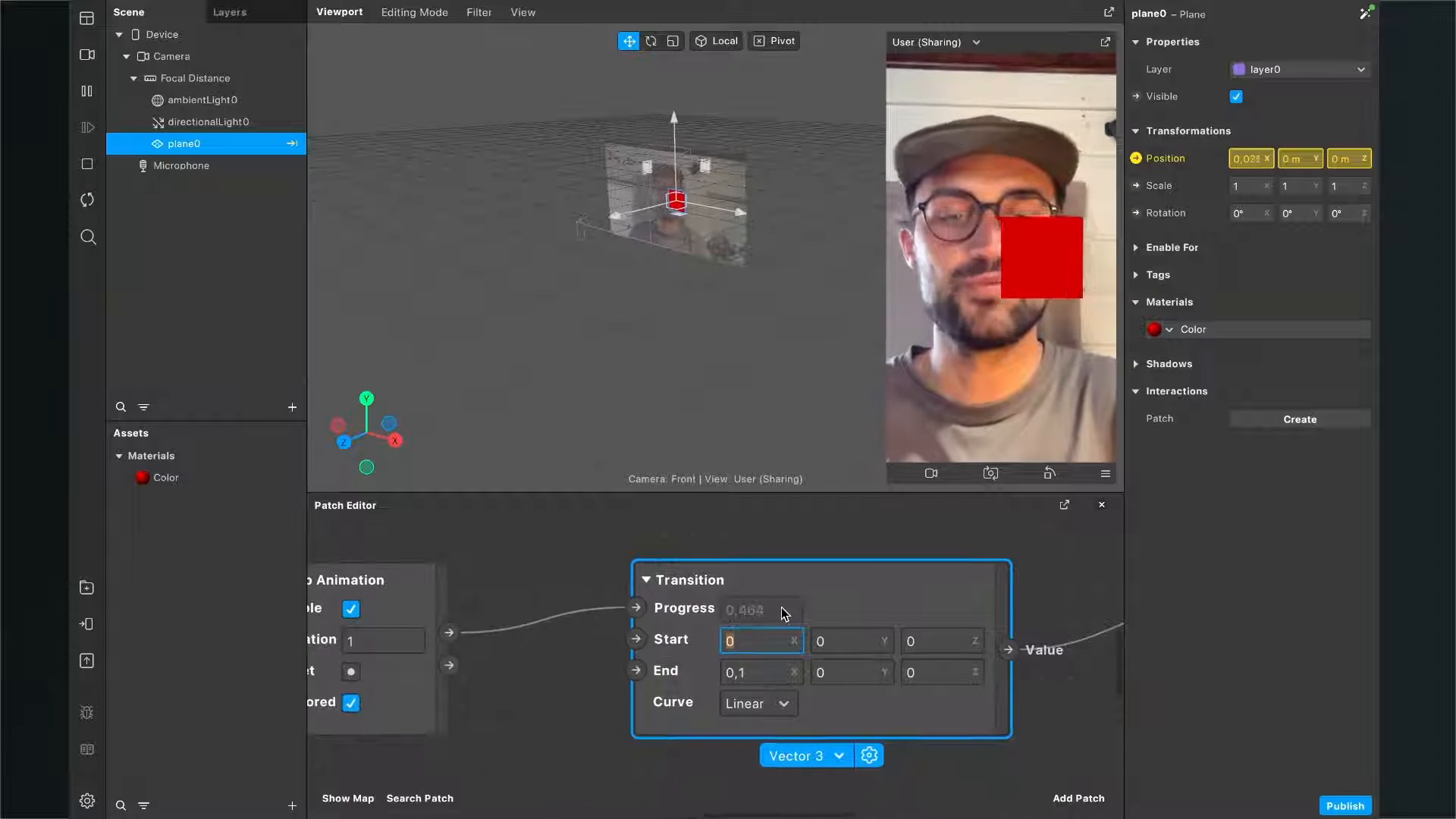
{"action": "type", "text": "-0,1"}
{"action": "key", "text": "Return"}
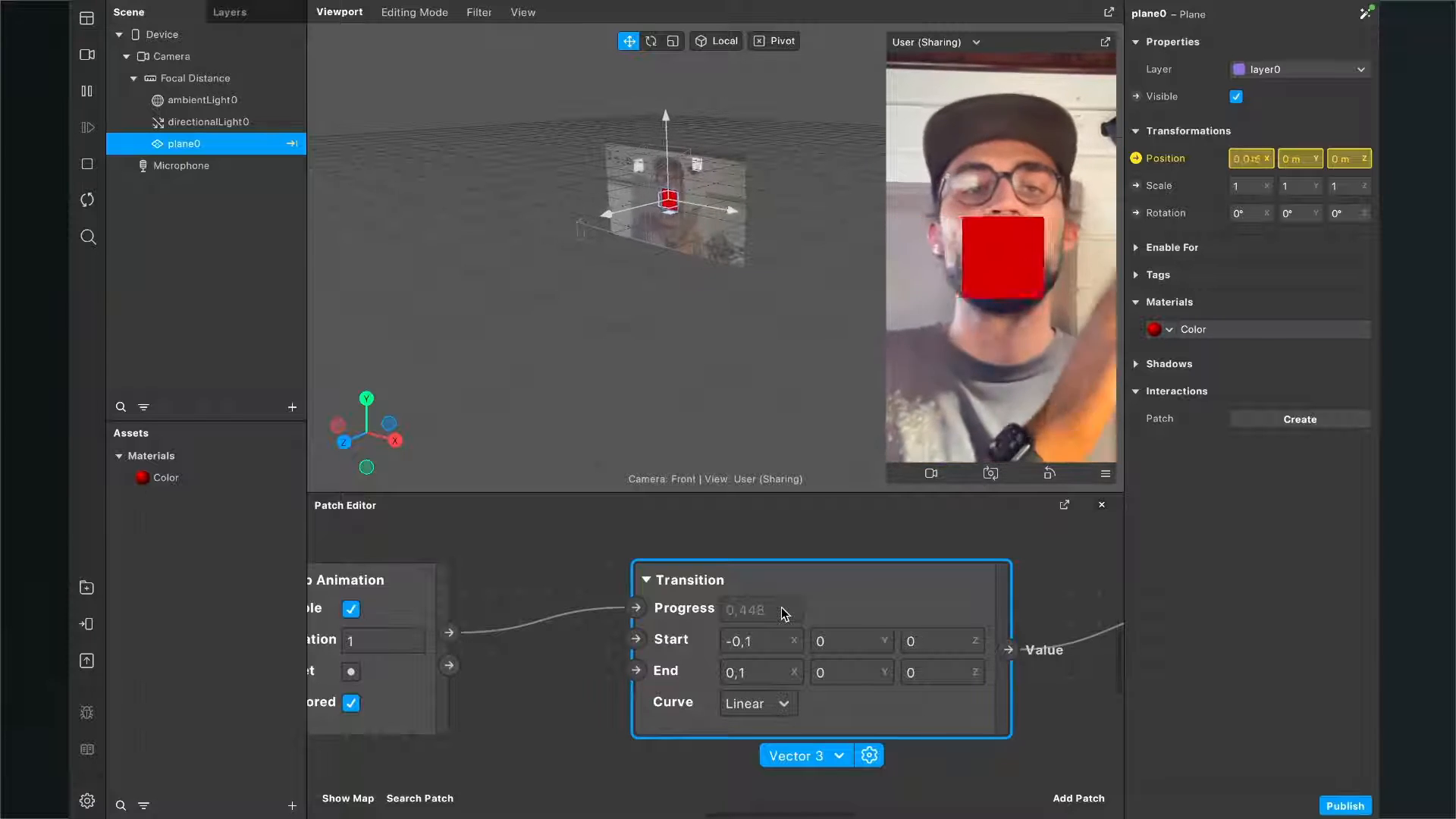
Set the Loop Animation patch's duration to 2, keeping Mirrored enabled
{"action": "scroll", "coordinate": [665, 628], "scroll_direction": "left", "scroll_amount": 3}
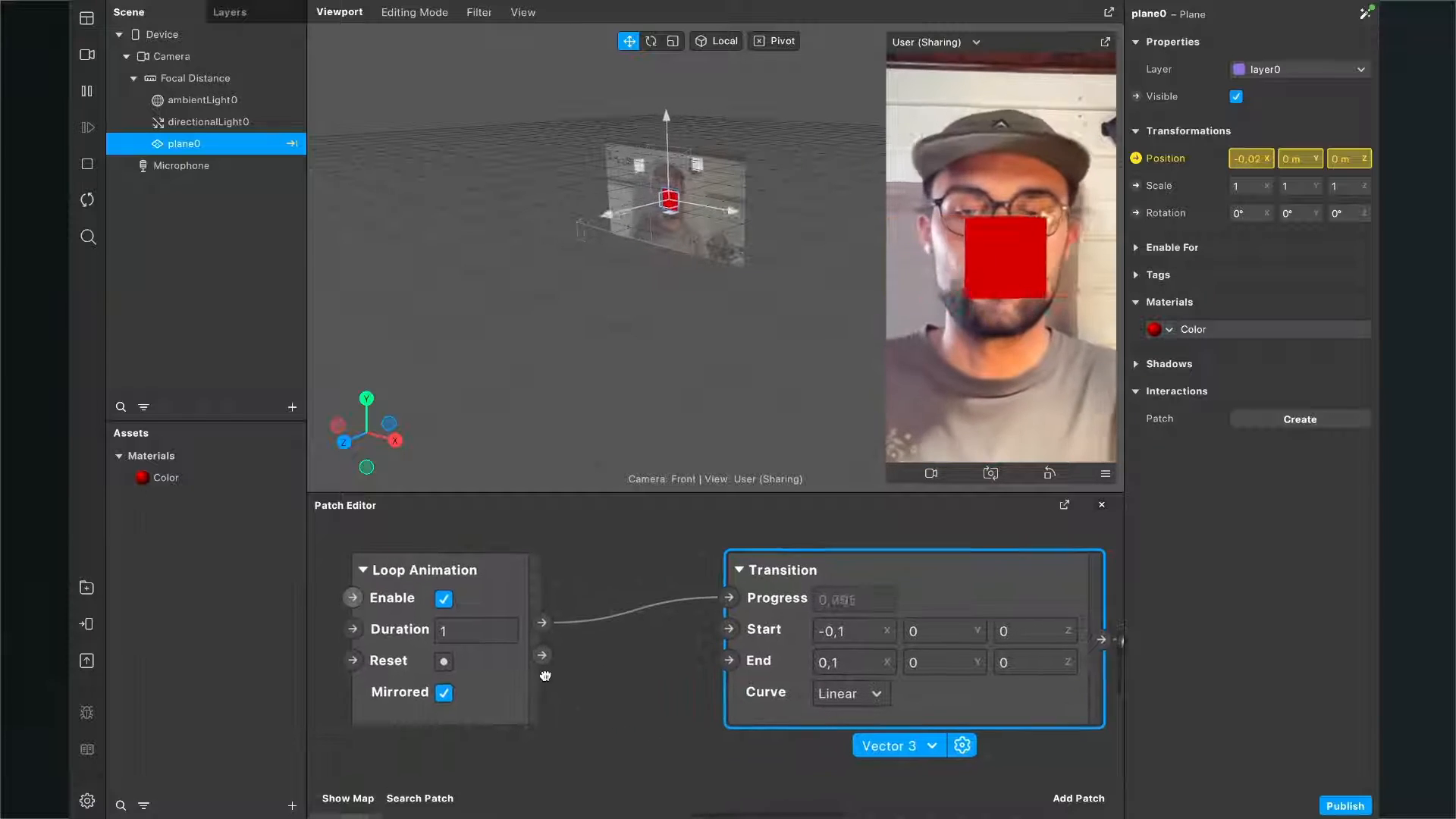
{"action": "left_click", "coordinate": [440, 696]}
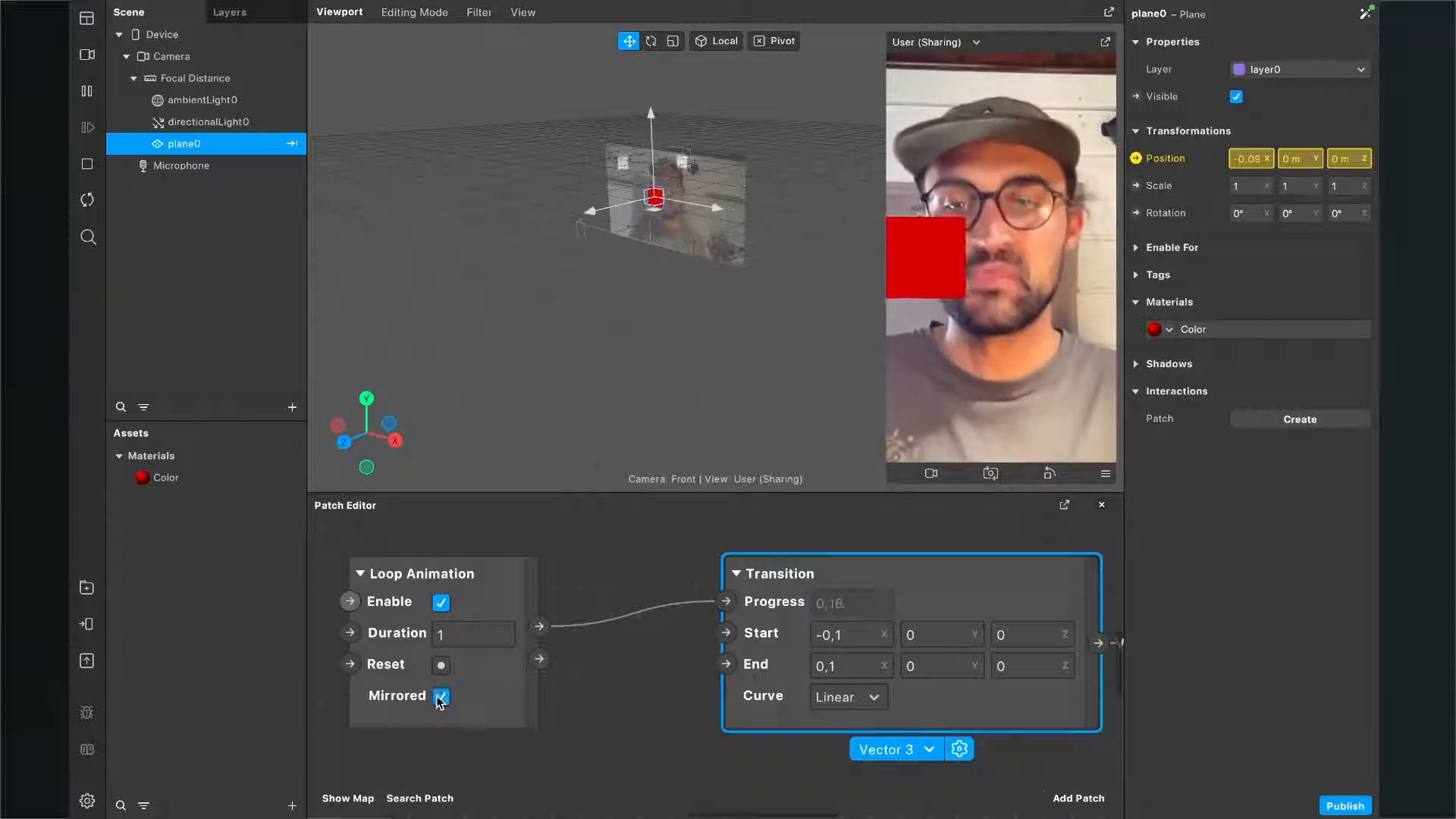
{"action": "left_click", "coordinate": [456, 637]}
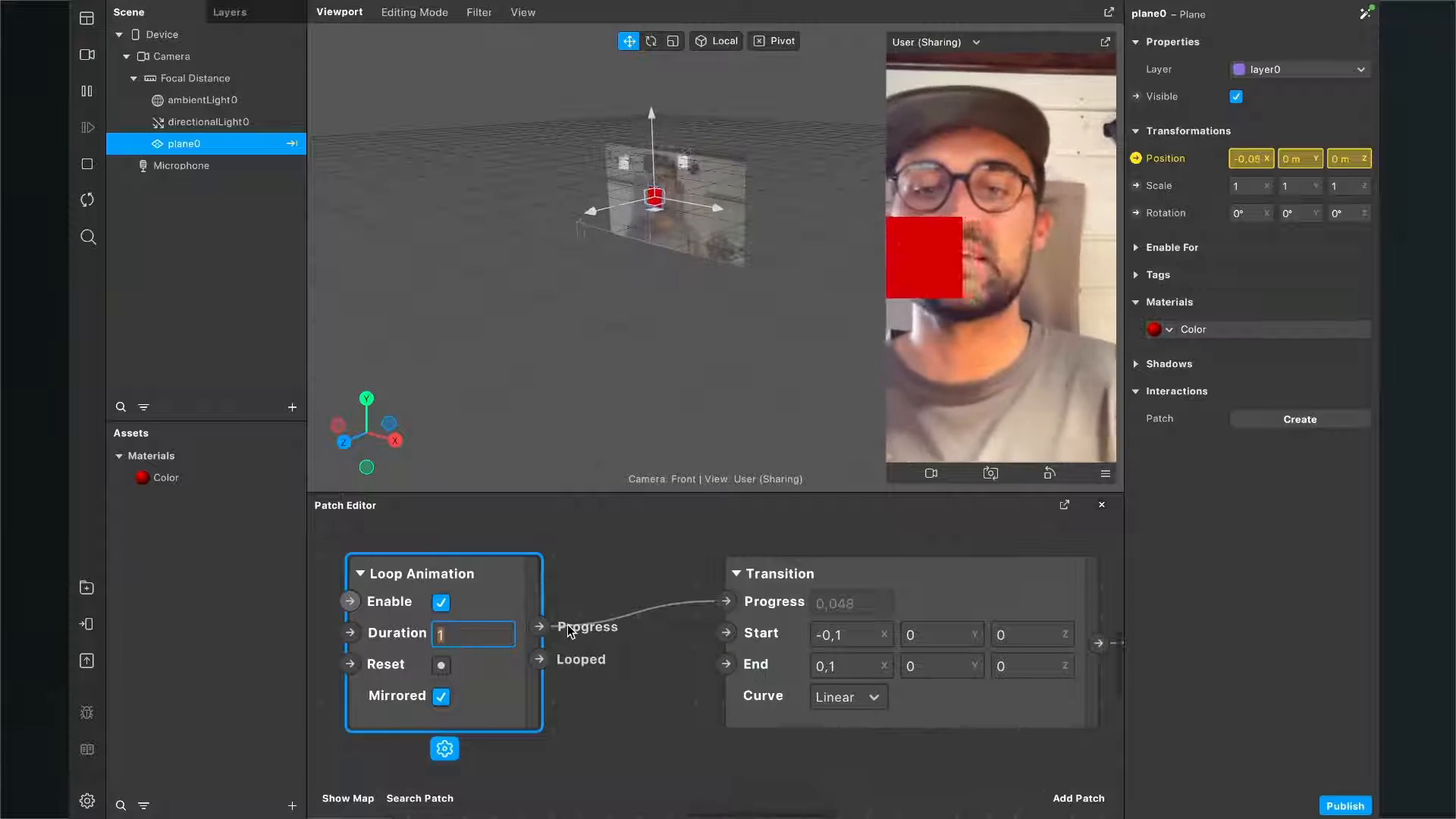
{"action": "type", "text": "2"}
{"action": "key", "text": "Return"}
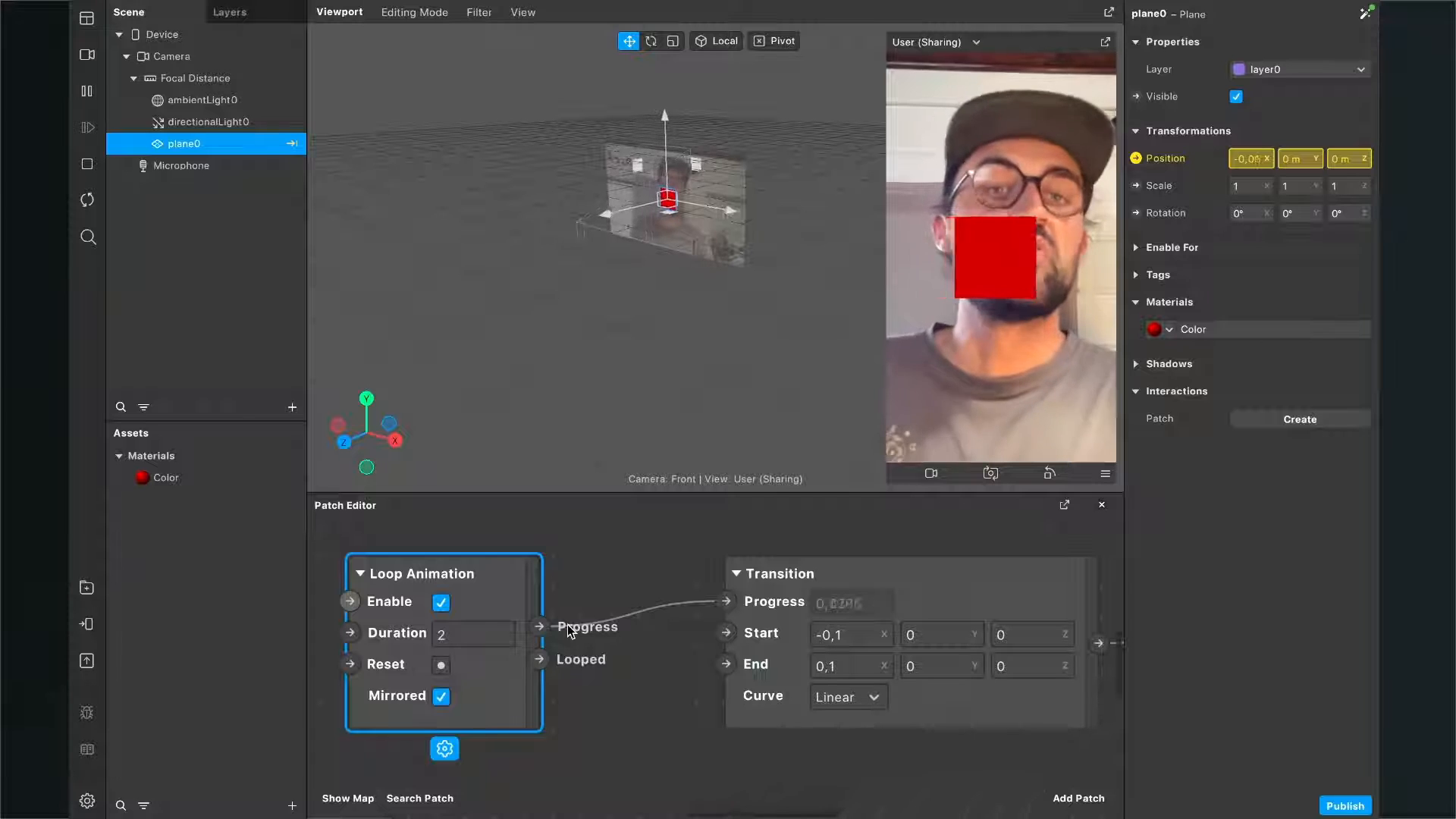
Set the Transition patch's Start Y value to 0,15
{"action": "scroll", "coordinate": [834, 628], "scroll_direction": "right", "scroll_amount": 3}
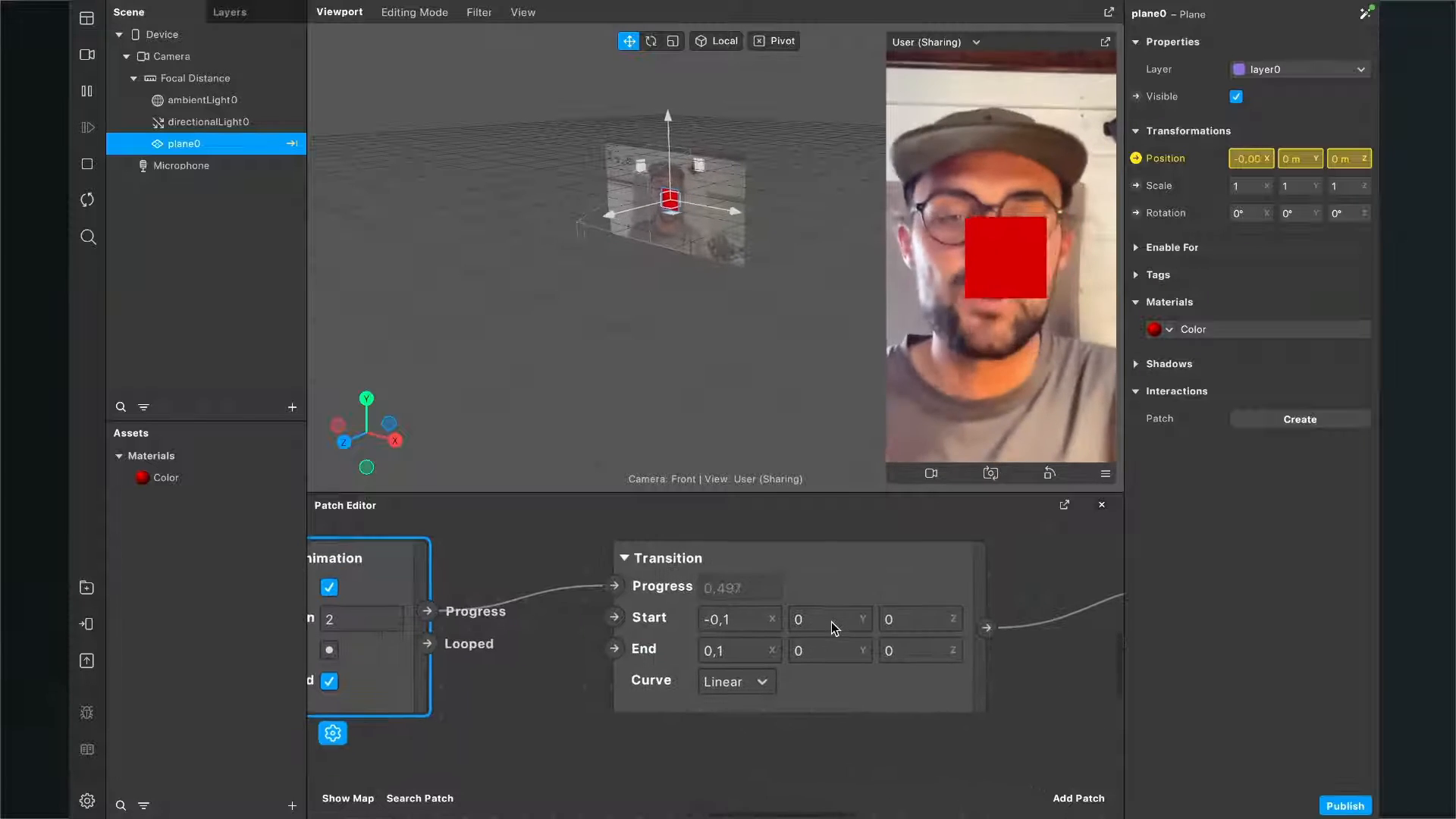
{"action": "left_click", "coordinate": [812, 619]}
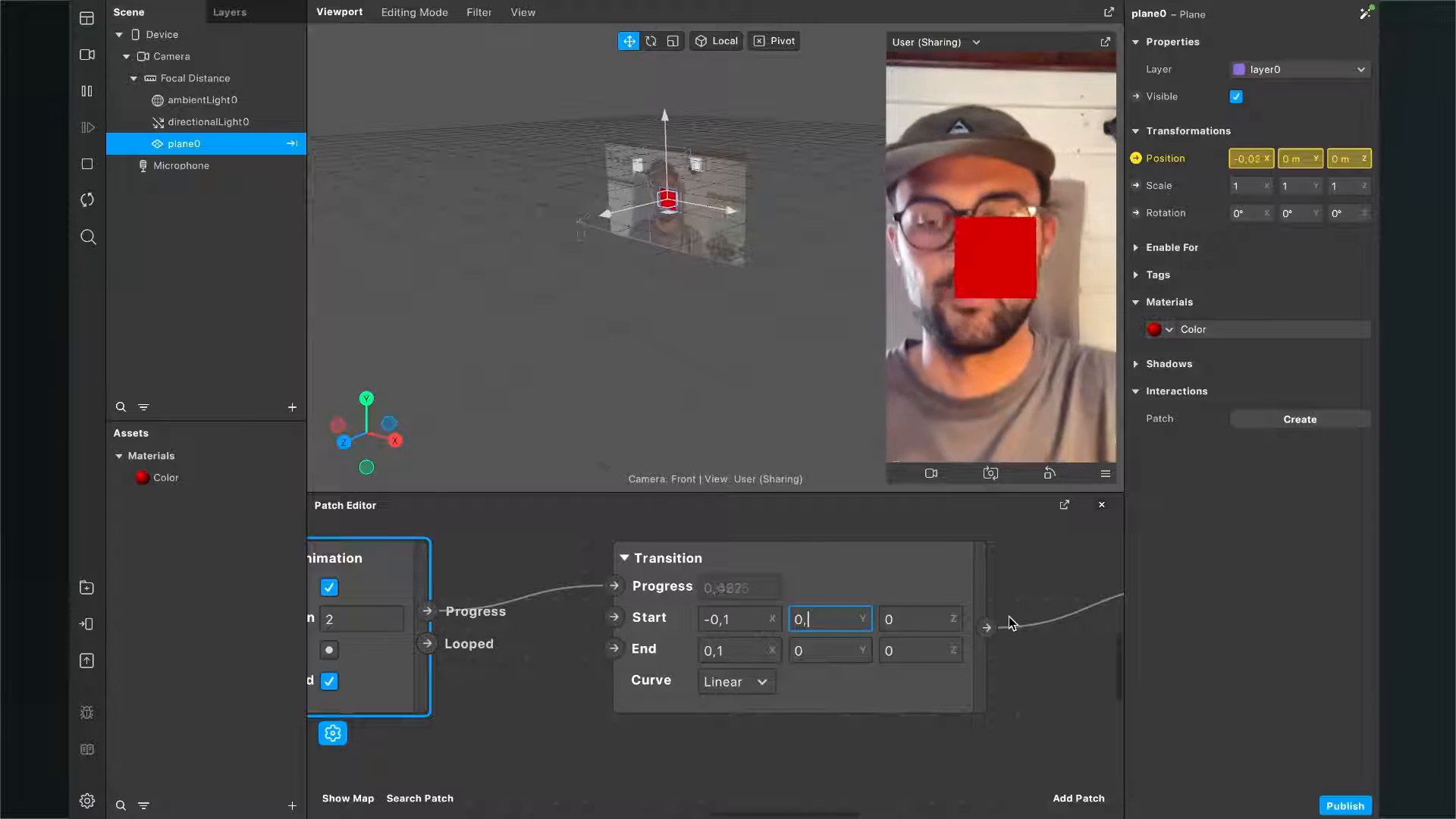
{"action": "key", "text": "Return"}
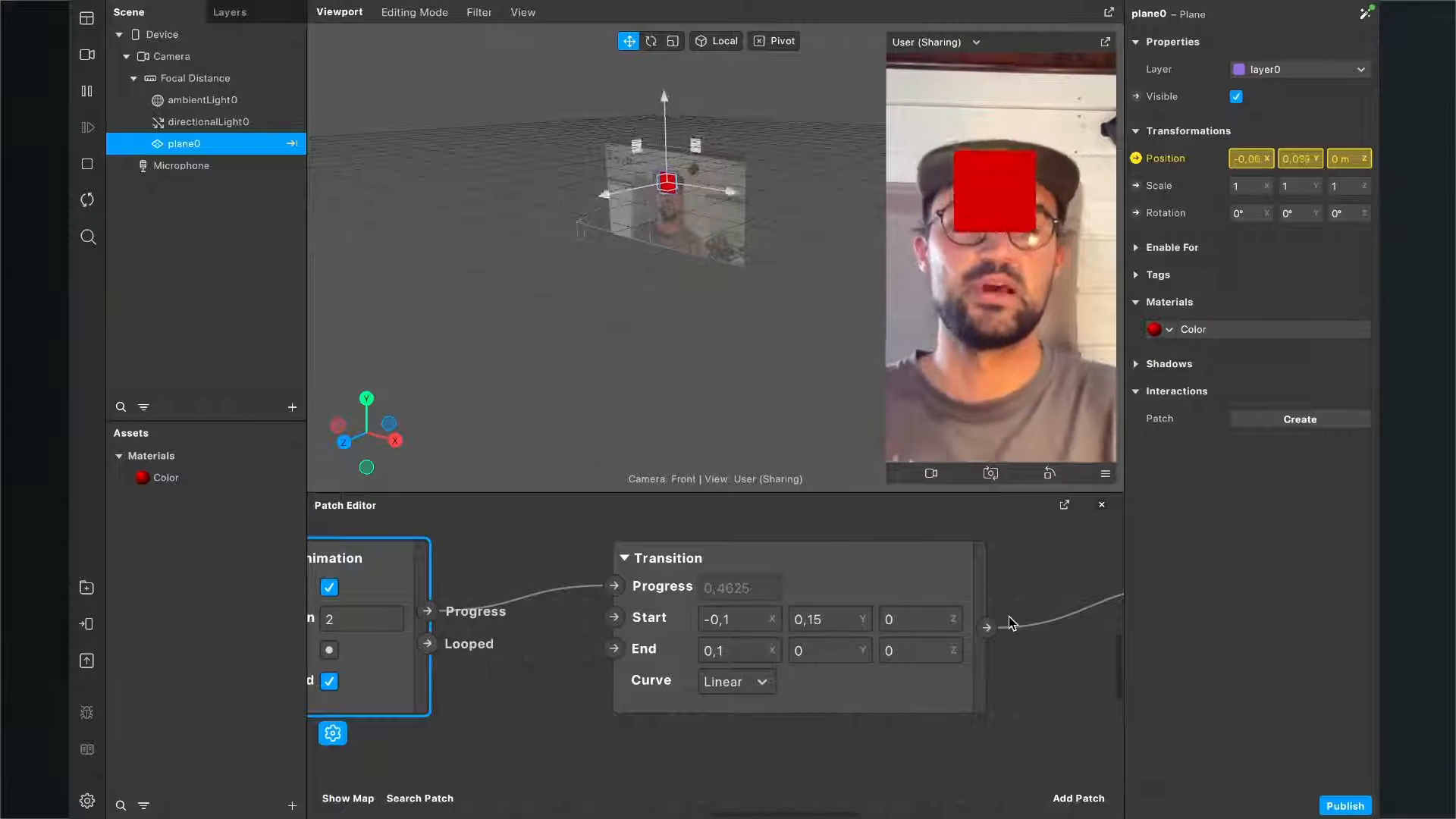
Try a Start Z value of 1 on the Transition patch
{"action": "left_click", "coordinate": [919, 620]}
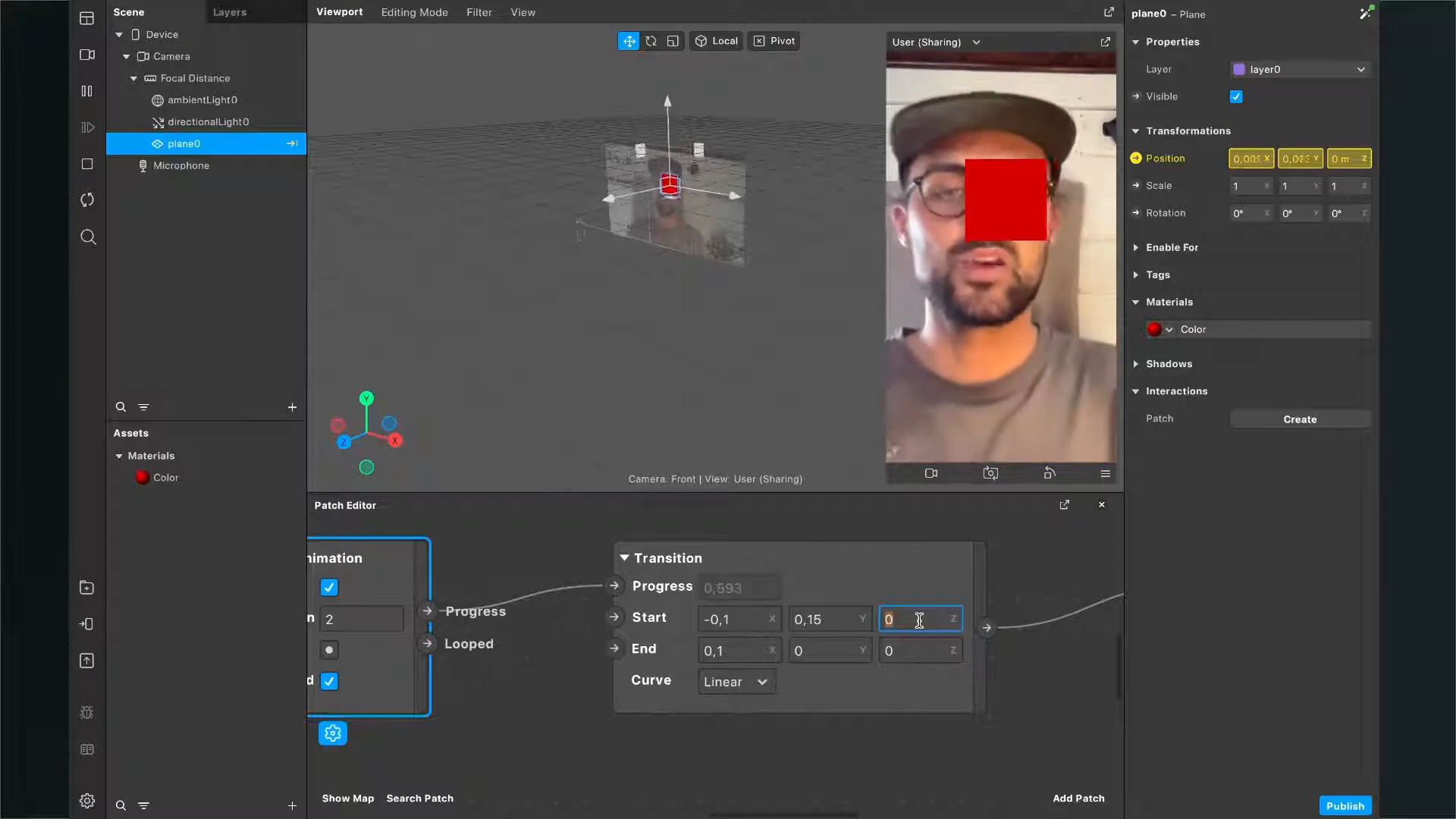
{"action": "type", "text": "1"}
{"action": "key", "text": "Return"}
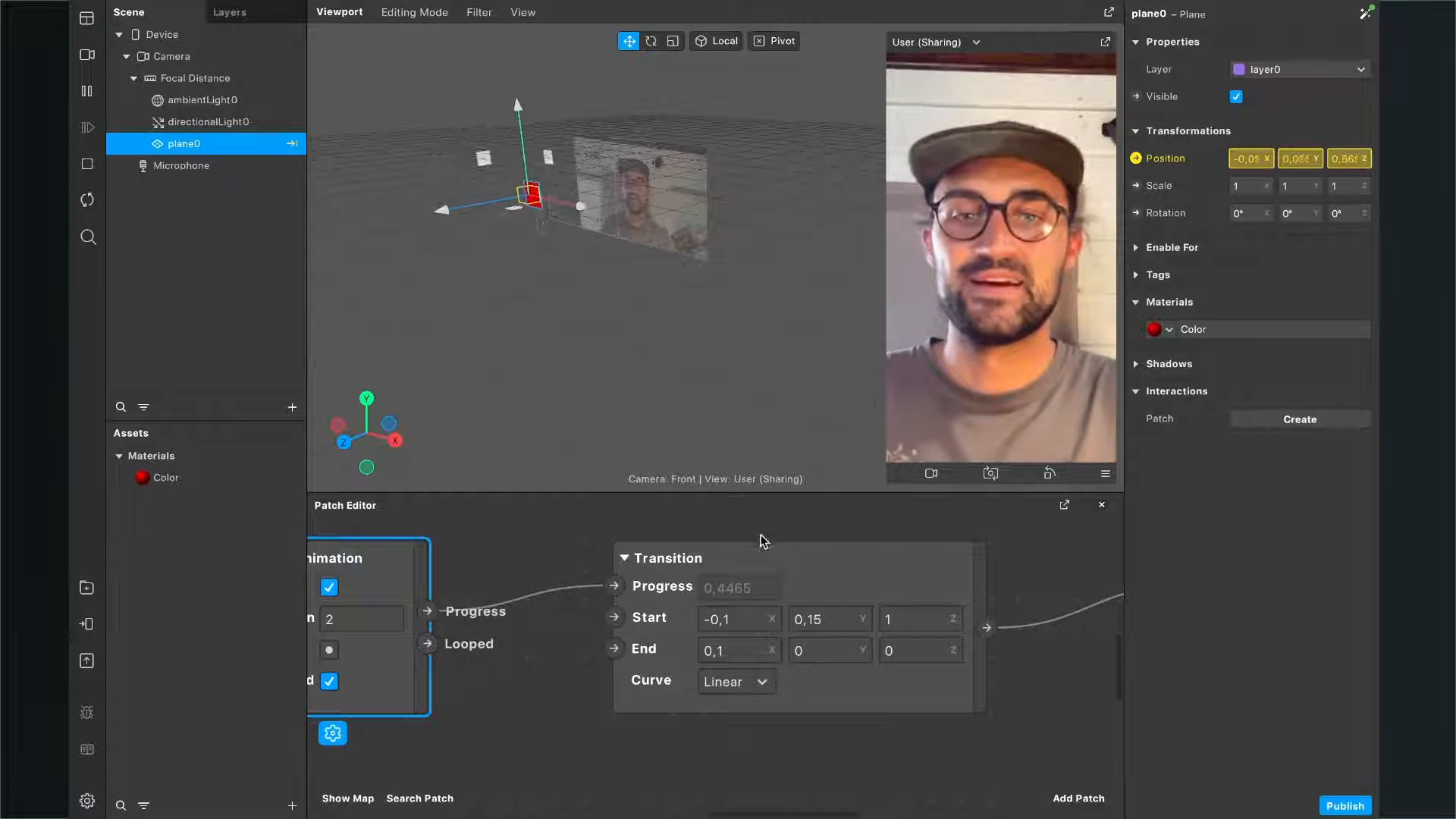
Set the Transition patch's Start Z value to 0,2
{"action": "left_click", "coordinate": [914, 619]}
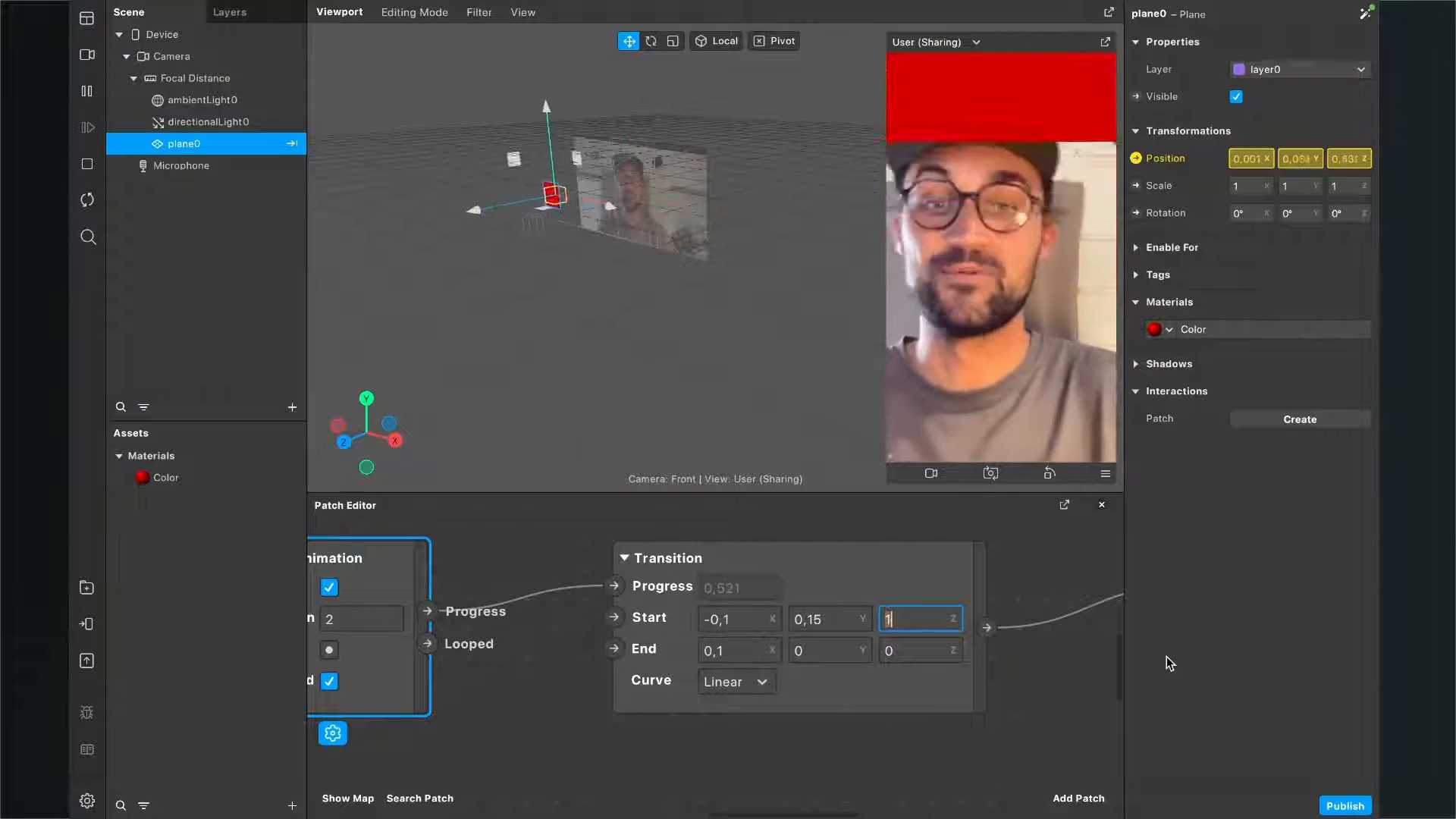
{"action": "type", "text": "0,"}
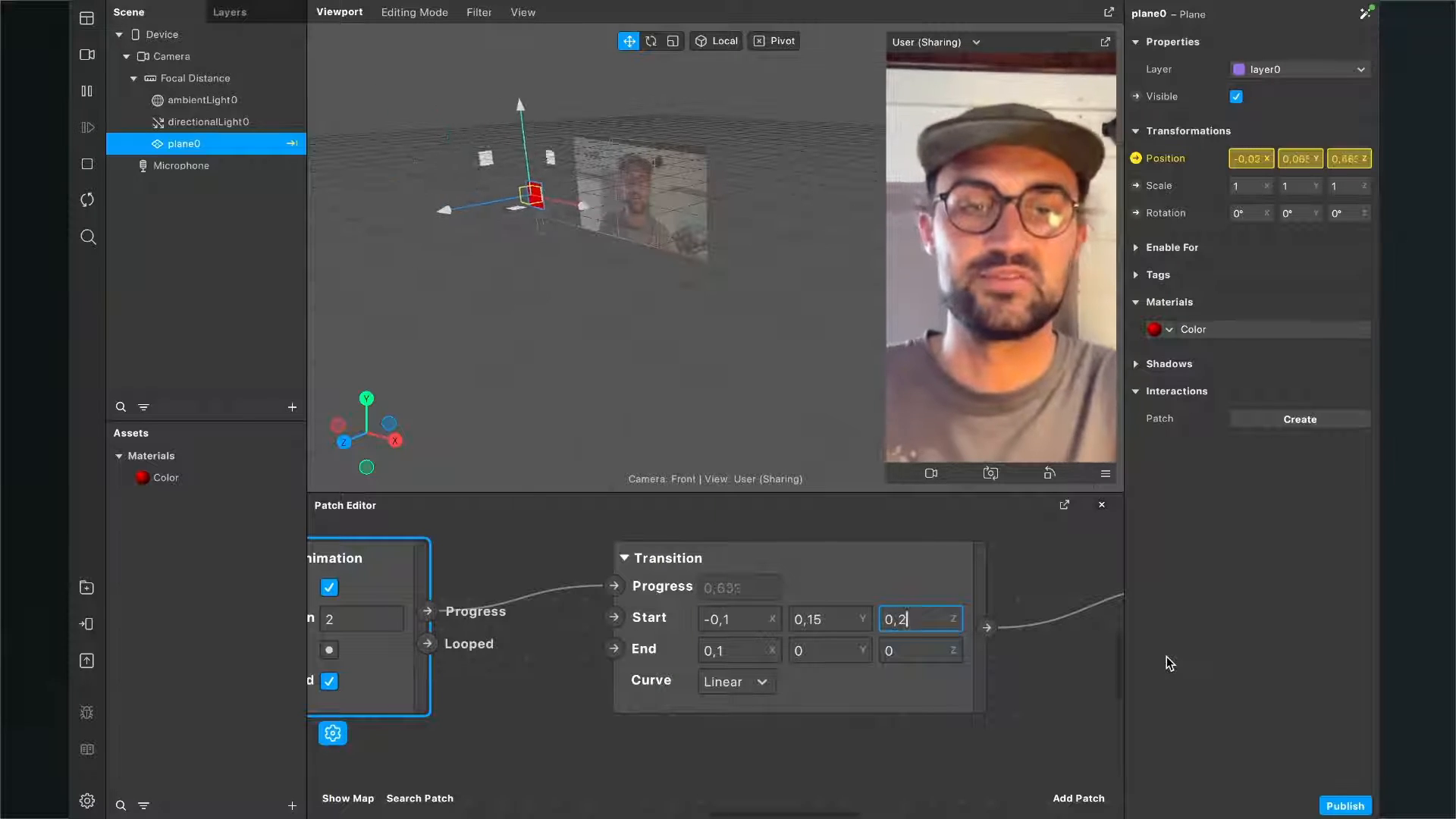
{"action": "type", "text": "2"}
{"action": "key", "text": "Return"}
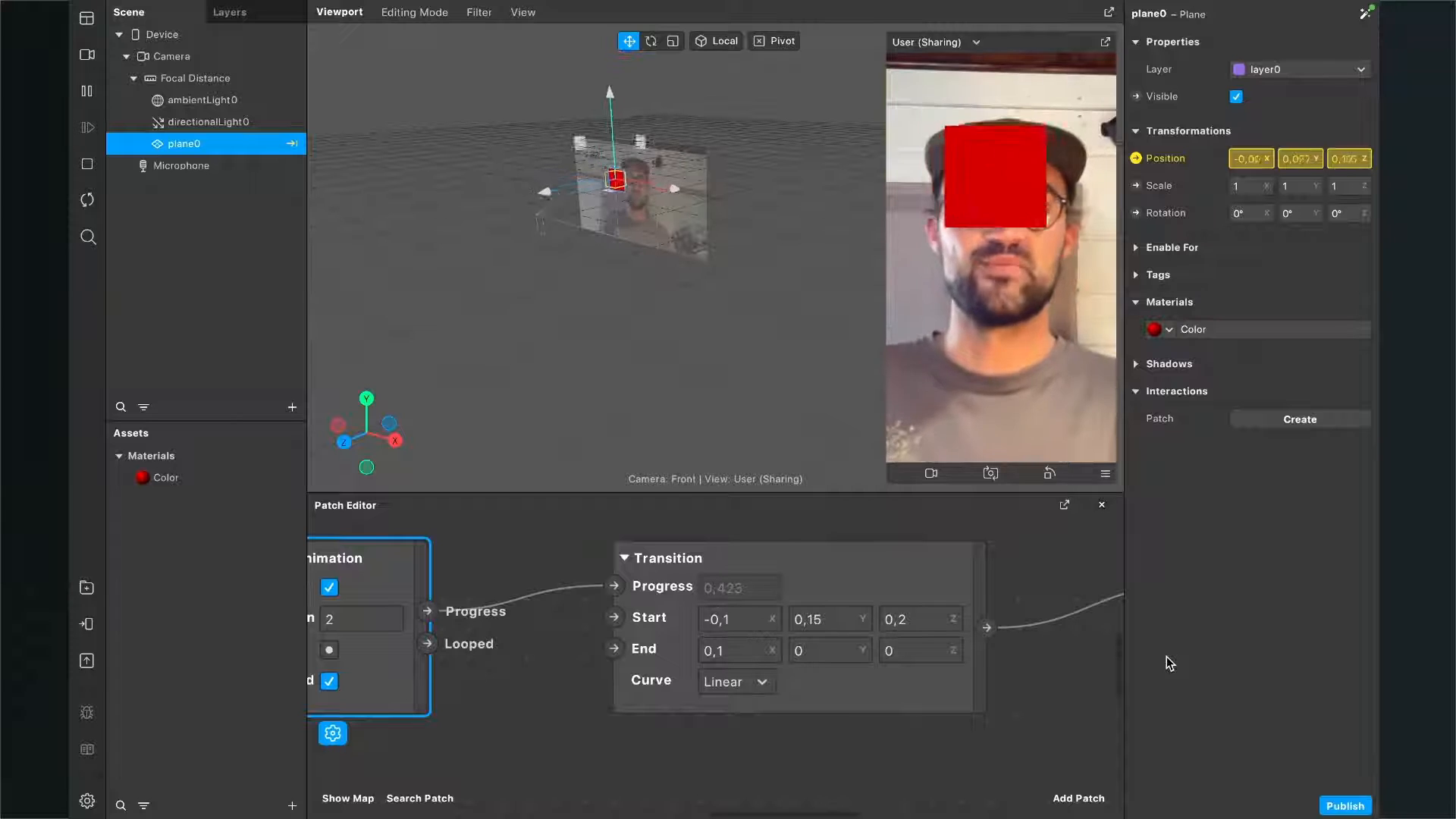
Move the unused Animation patch further down and add a 3D Rotation patch for plane0 below its 3D Position patch
{"action": "scroll", "coordinate": [902, 641], "scroll_direction": "down", "scroll_amount": 3}
{"action": "scroll", "coordinate": [905, 644], "scroll_direction": "down", "scroll_amount": 3}
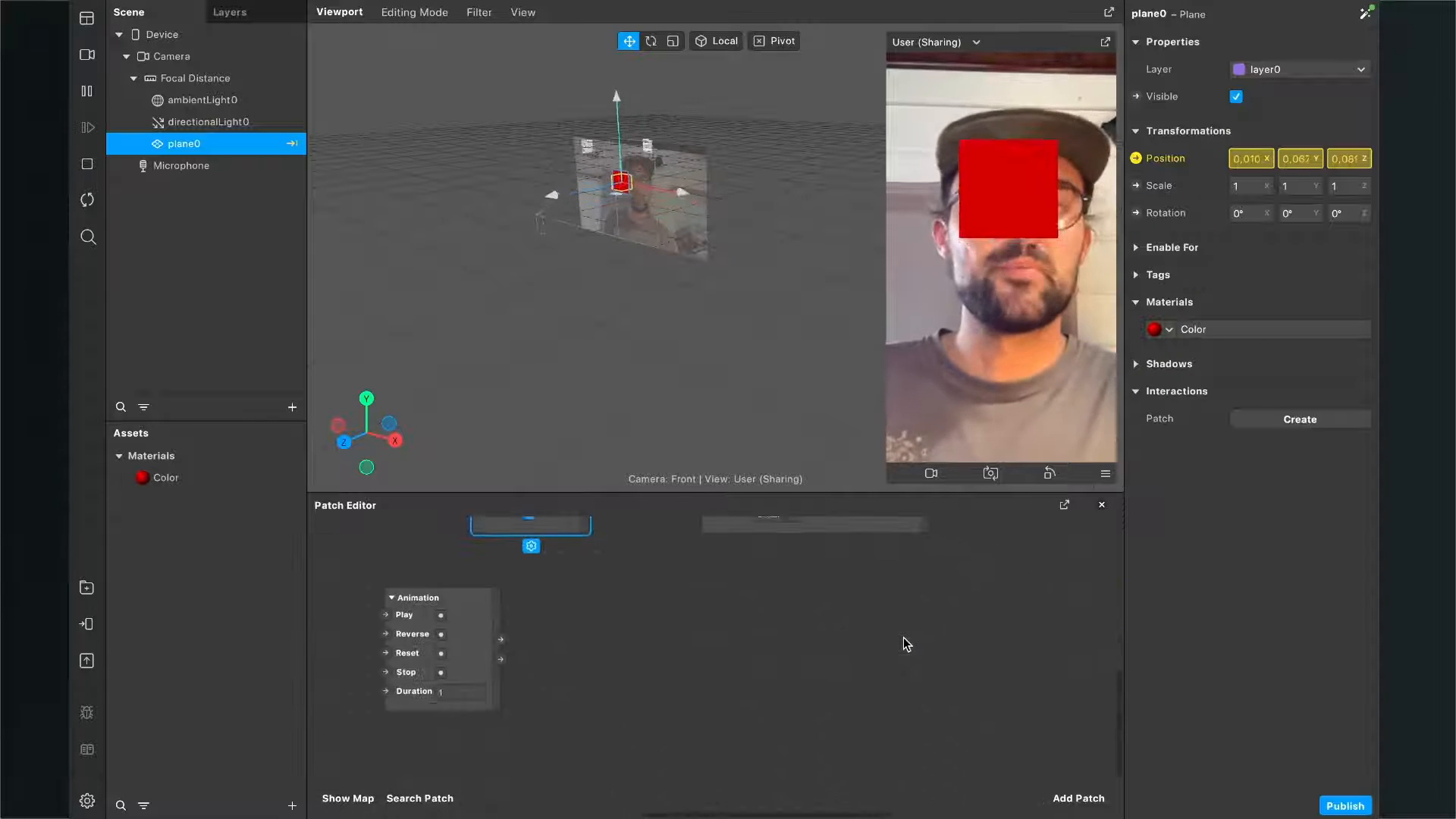
{"action": "scroll", "coordinate": [710, 669], "scroll_direction": "up", "scroll_amount": 2}
{"action": "scroll", "coordinate": [712, 674], "scroll_direction": "down", "scroll_amount": 3}
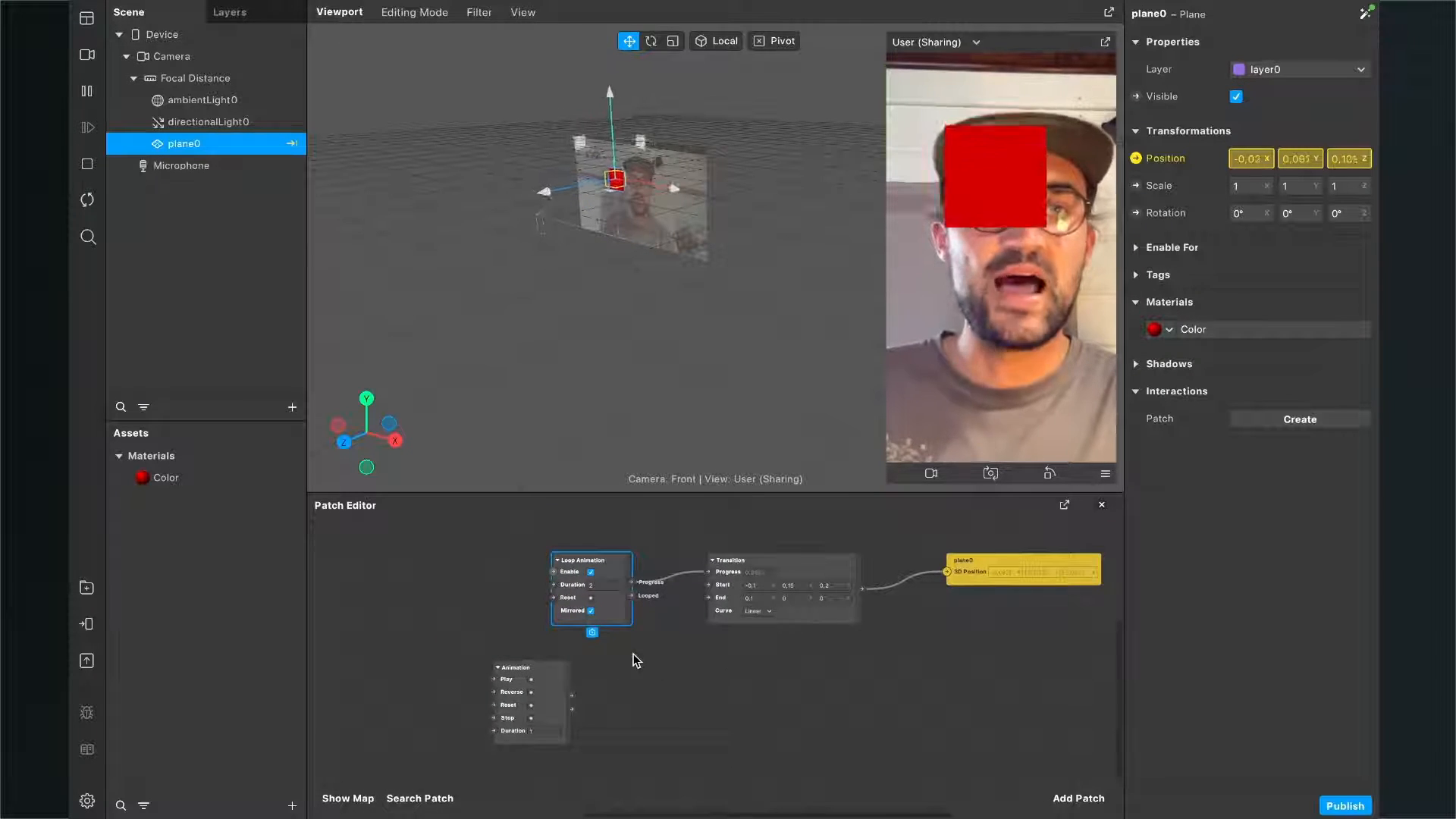
{"action": "left_click_drag", "start_coordinate": [549, 677], "coordinate": [549, 772]}
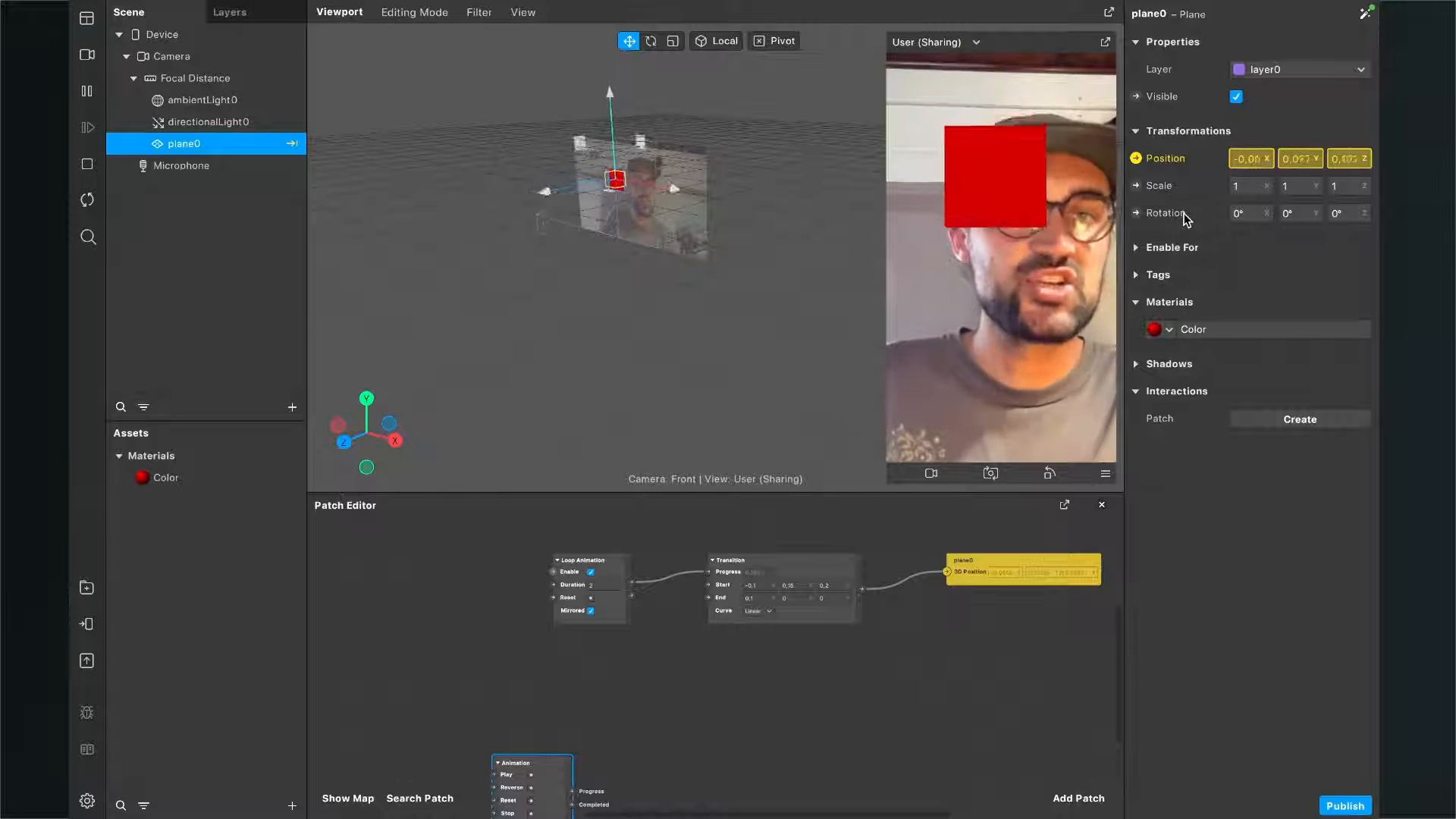
{"action": "left_click", "coordinate": [1136, 213]}
{"action": "left_click_drag", "start_coordinate": [893, 692], "coordinate": [948, 695]}
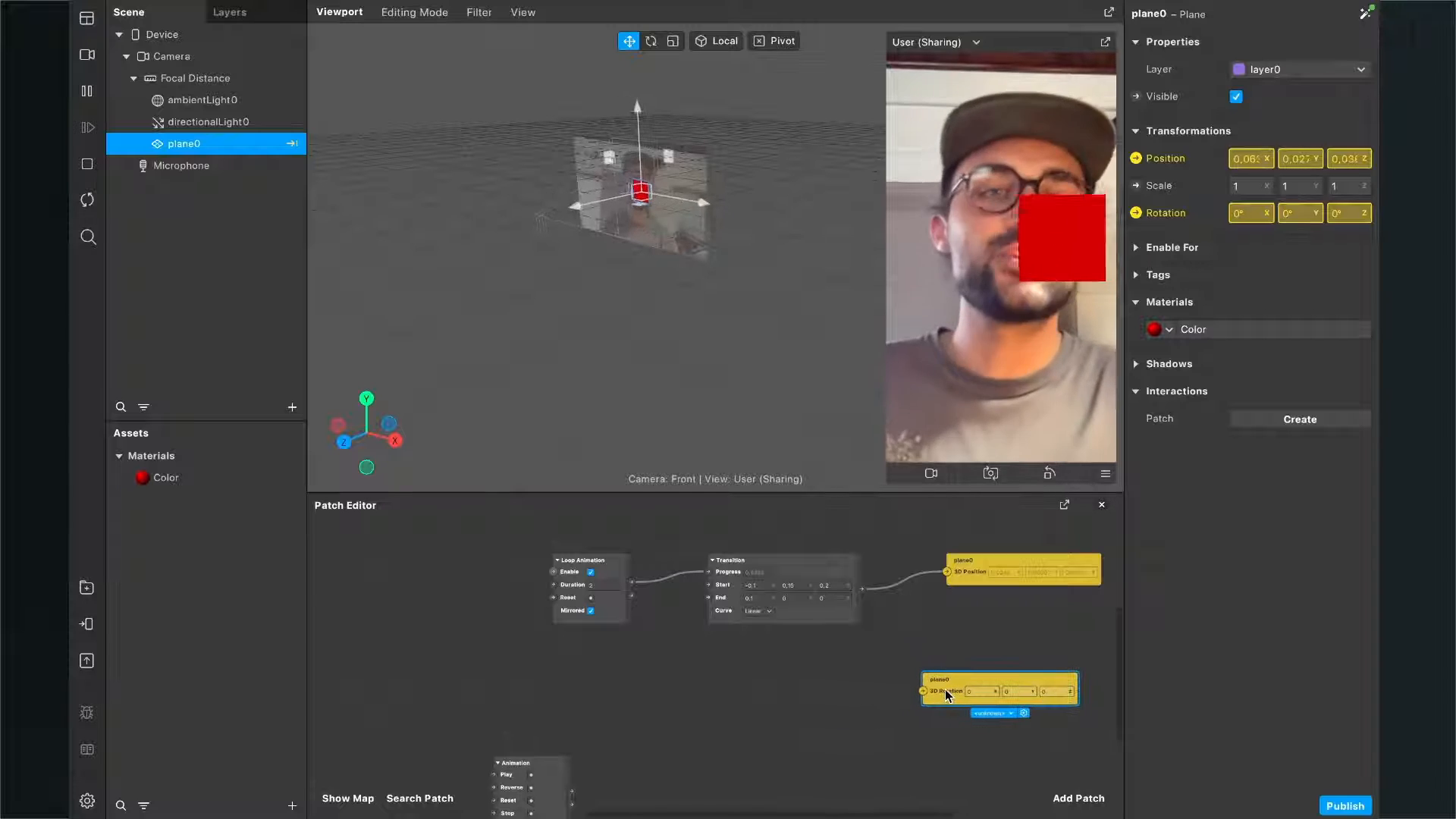
Add a second Transition patch beside plane0's 3D Rotation patch
{"action": "left_click", "coordinate": [1078, 798]}
{"action": "type", "text": "tran"}
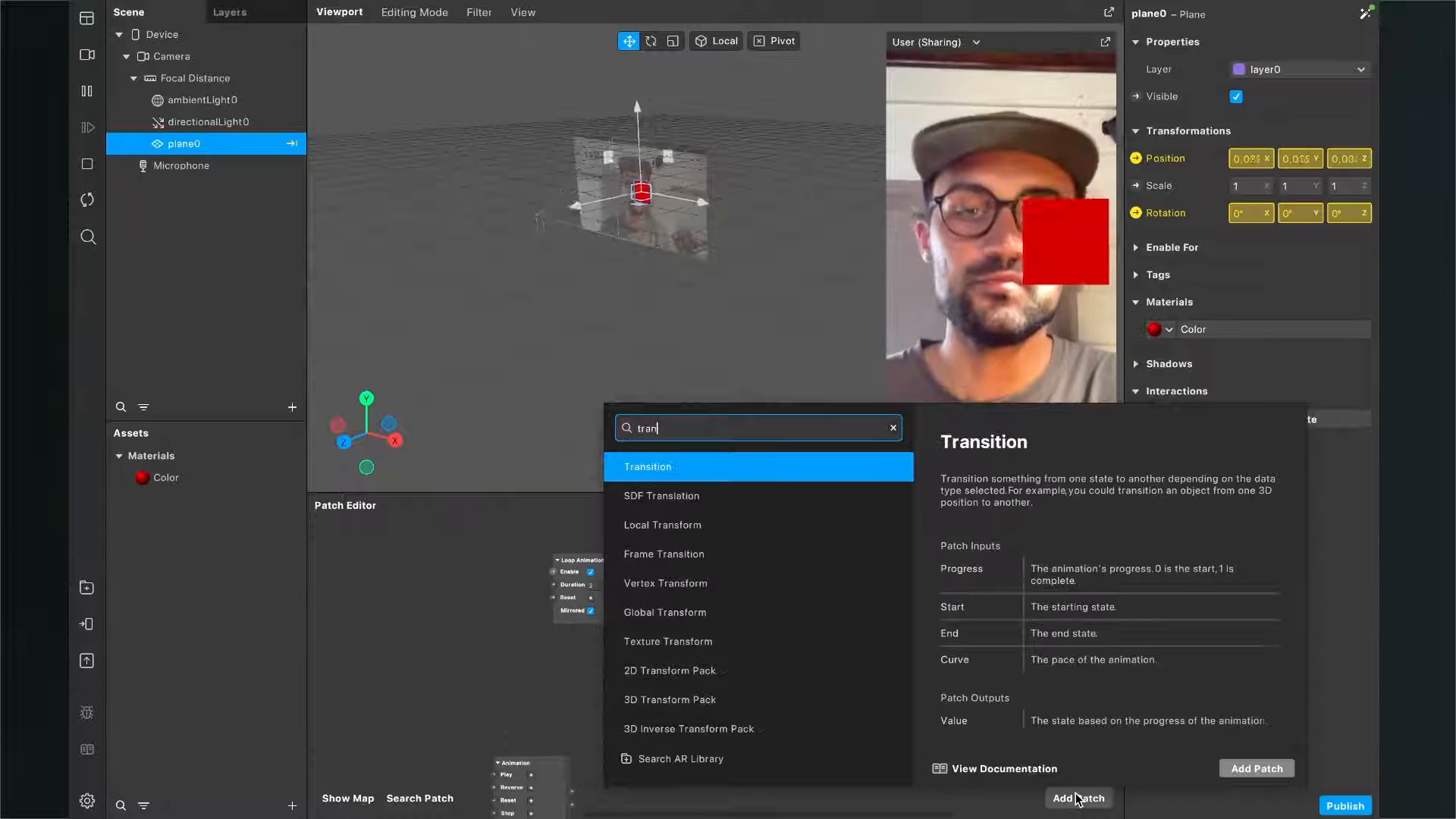
{"action": "key", "text": "Return"}
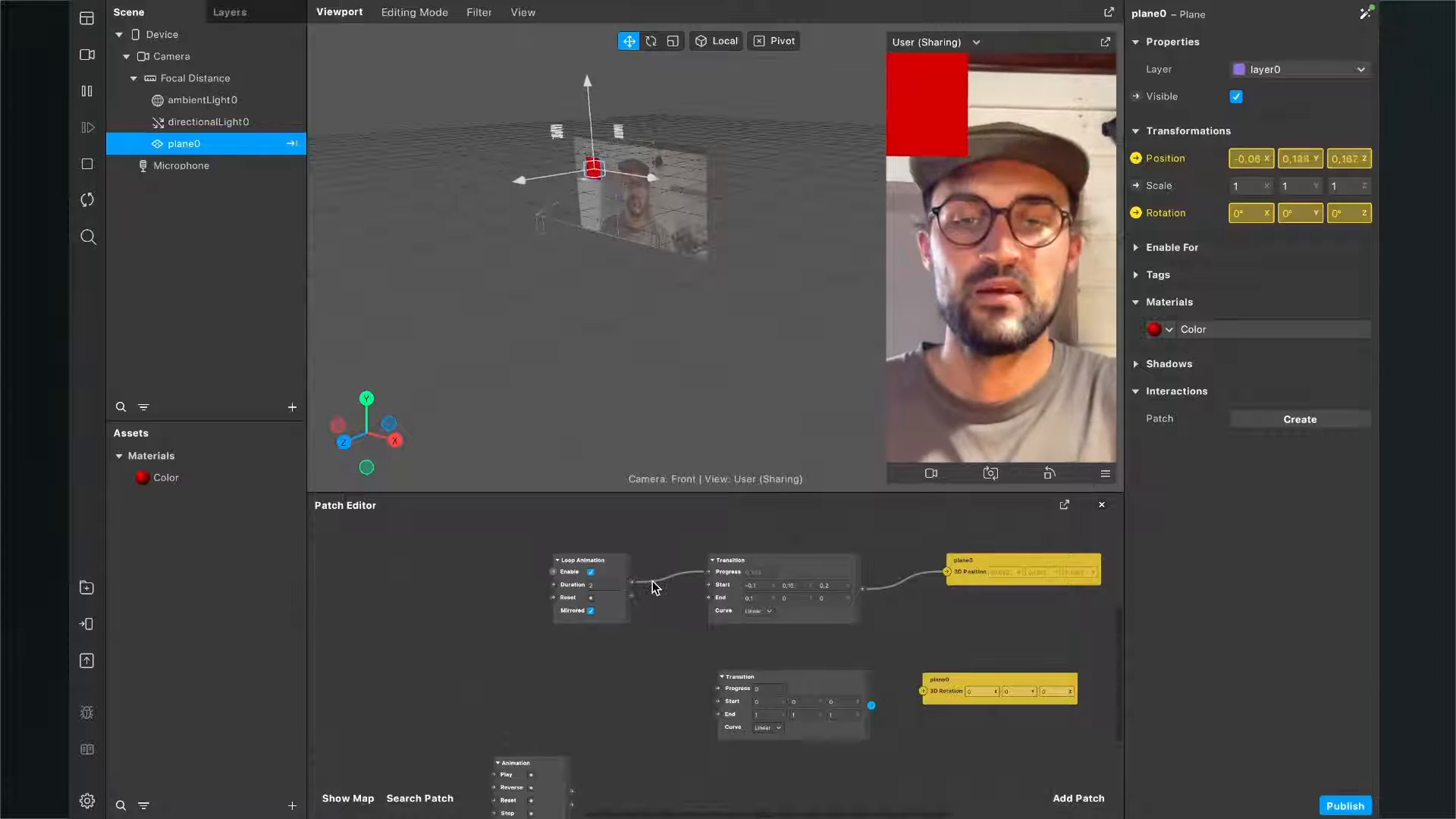
Add a second Loop Animation patch and place it in front of the new Transition patch
{"action": "scroll", "coordinate": [605, 576], "scroll_direction": "down", "scroll_amount": 1}
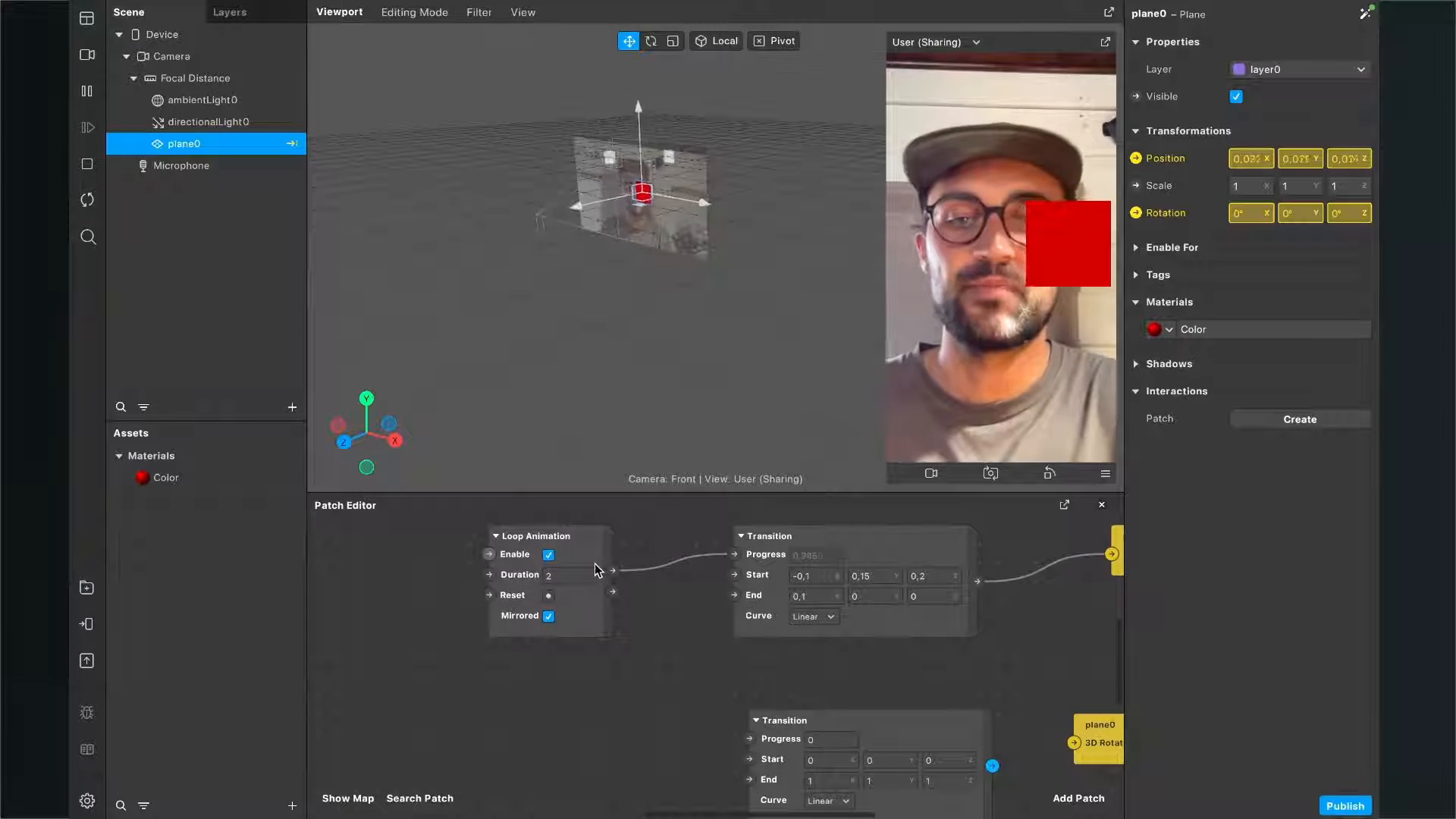
{"action": "scroll", "coordinate": [612, 628], "scroll_direction": "down", "scroll_amount": 2}
{"action": "scroll", "coordinate": [611, 627], "scroll_direction": "down", "scroll_amount": 2}
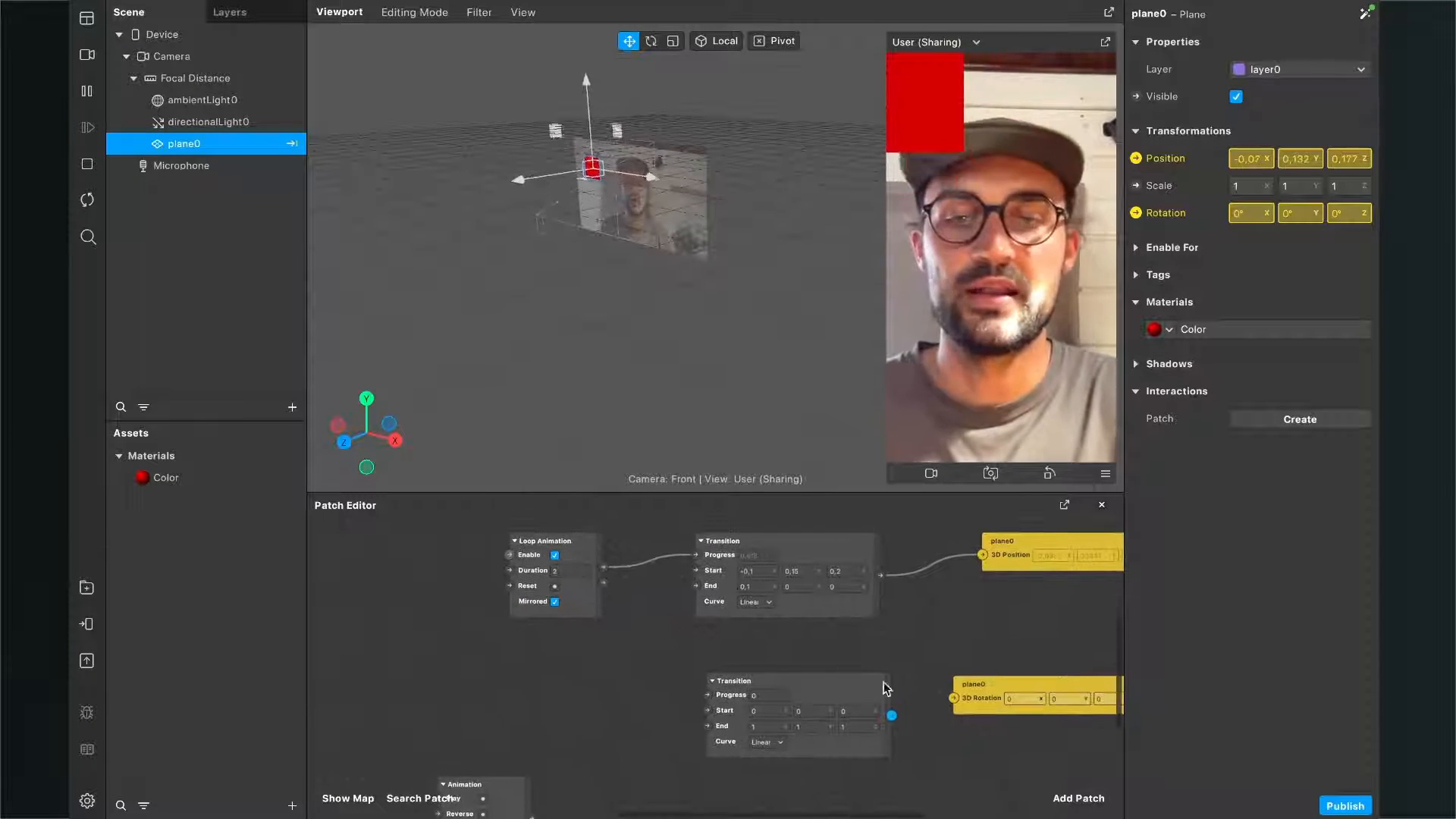
{"action": "left_click", "coordinate": [1070, 797]}
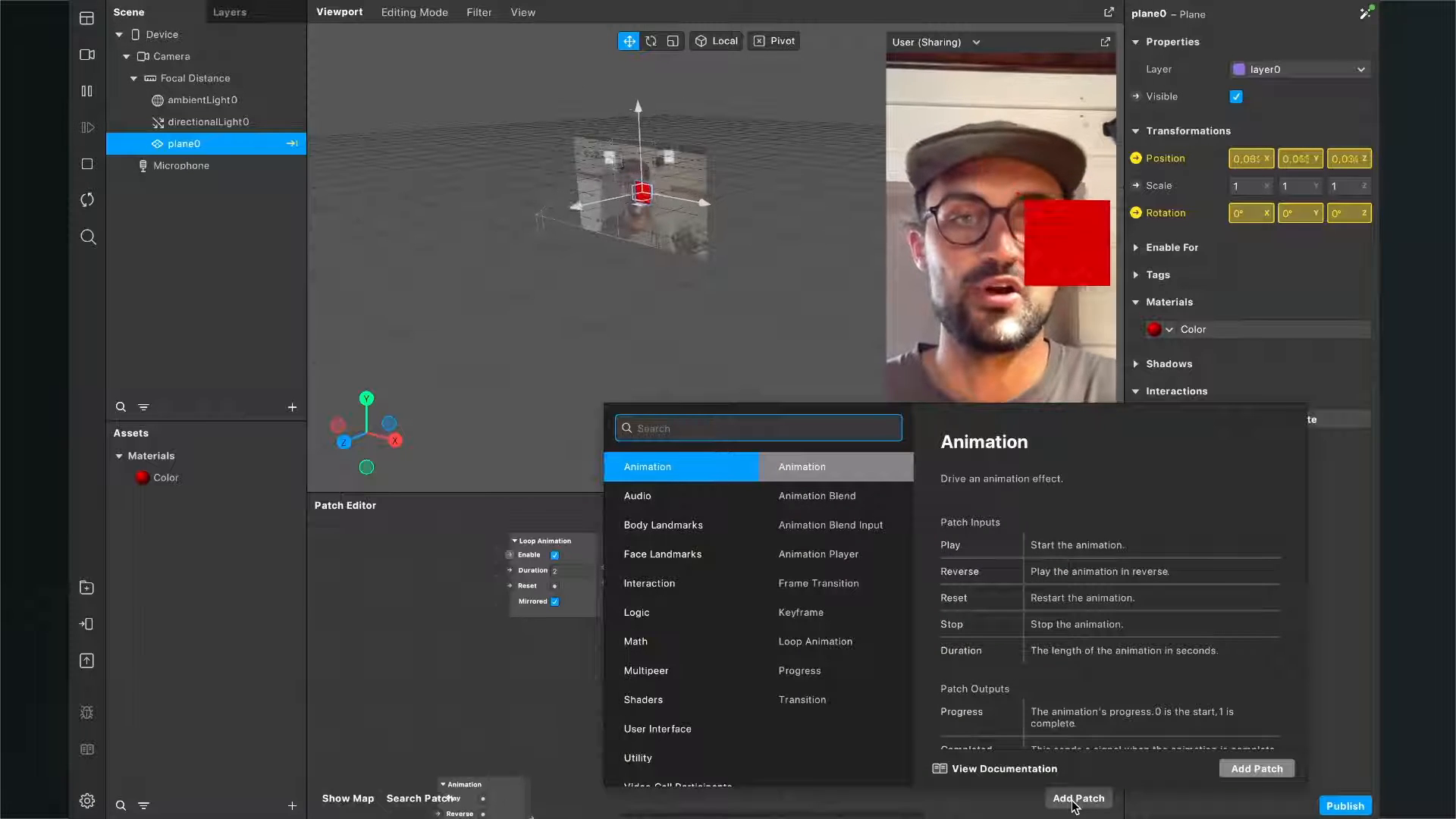
{"action": "type", "text": "Look"}
{"action": "key", "text": "BackSpace"}
{"action": "key", "text": "BackSpace"}
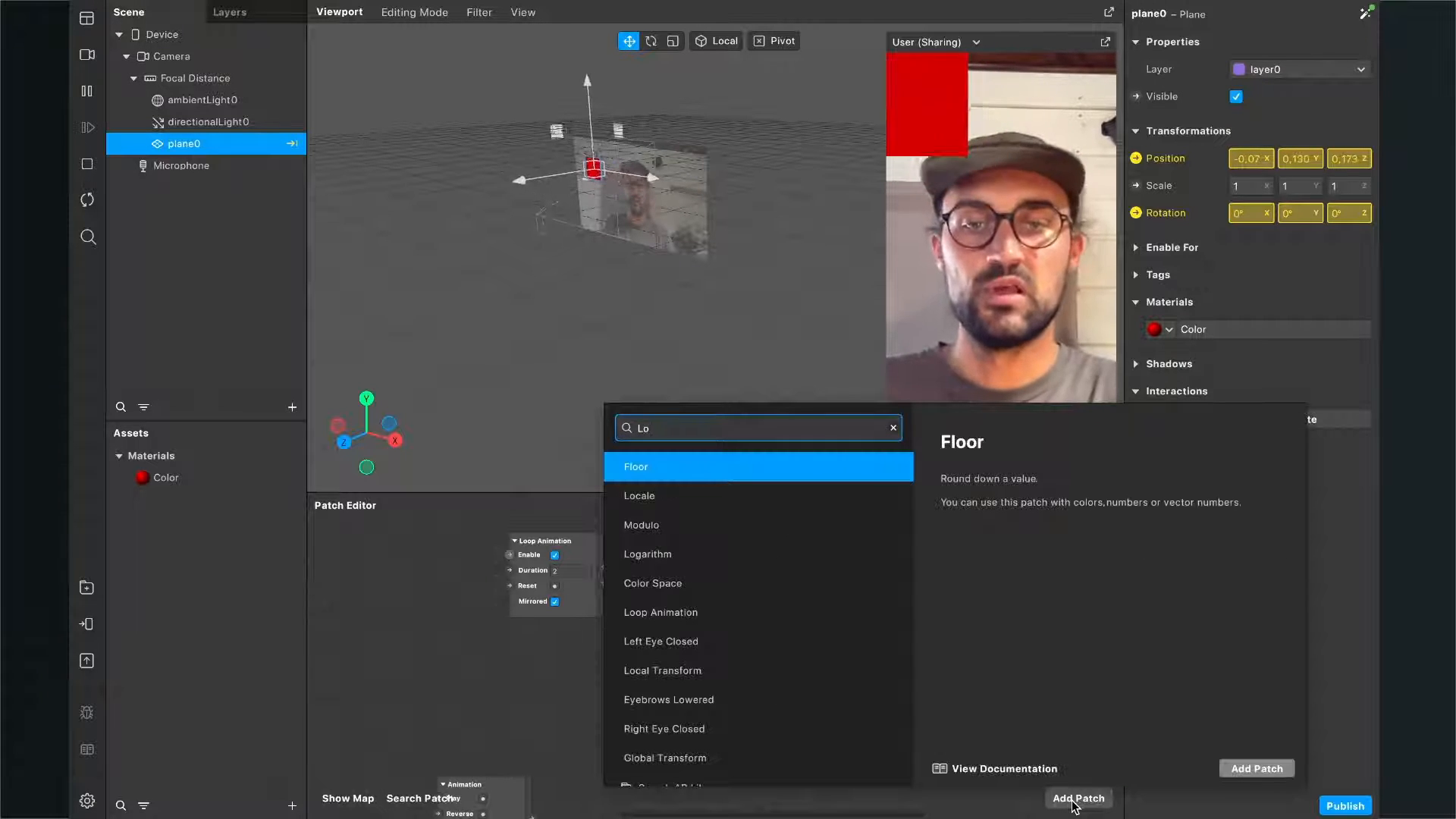
{"action": "key", "text": "Down"}
{"action": "key", "text": "Down"}
{"action": "key", "text": "Down"}
{"action": "key", "text": "Down"}
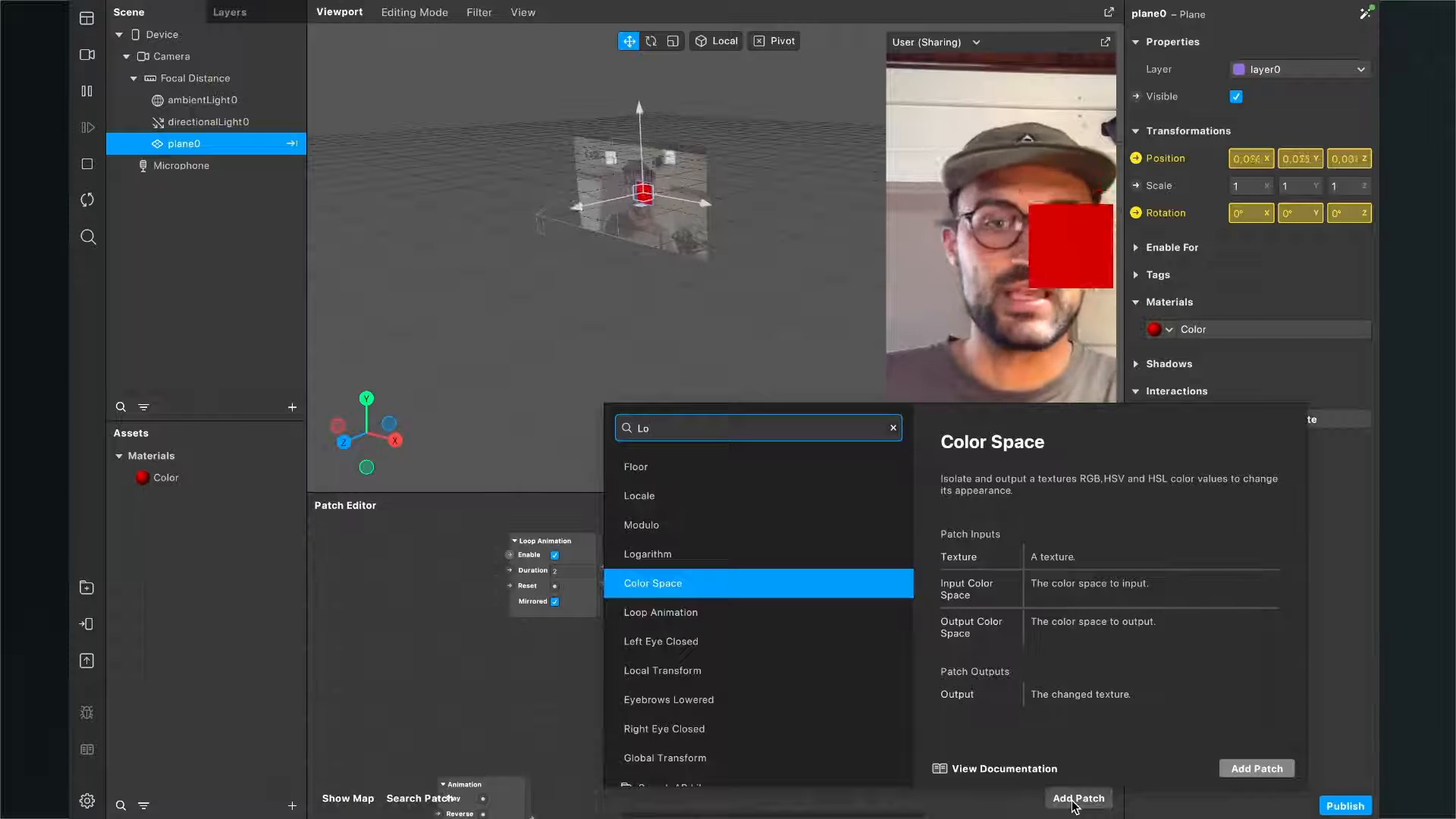
{"action": "key", "text": "Down"}
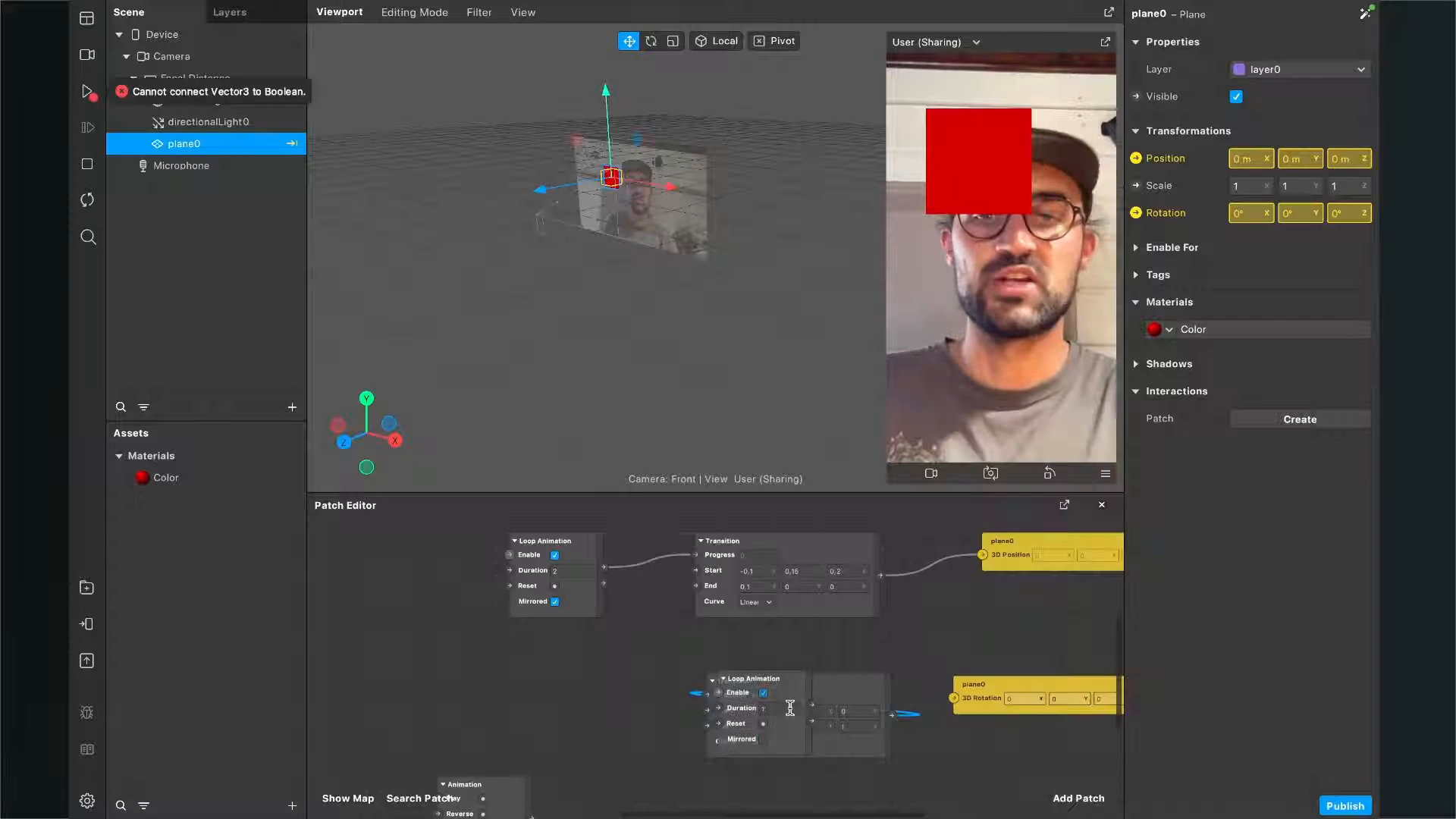
{"action": "left_click", "coordinate": [618, 701]}
{"action": "left_click_drag", "start_coordinate": [618, 702], "coordinate": [551, 692]}
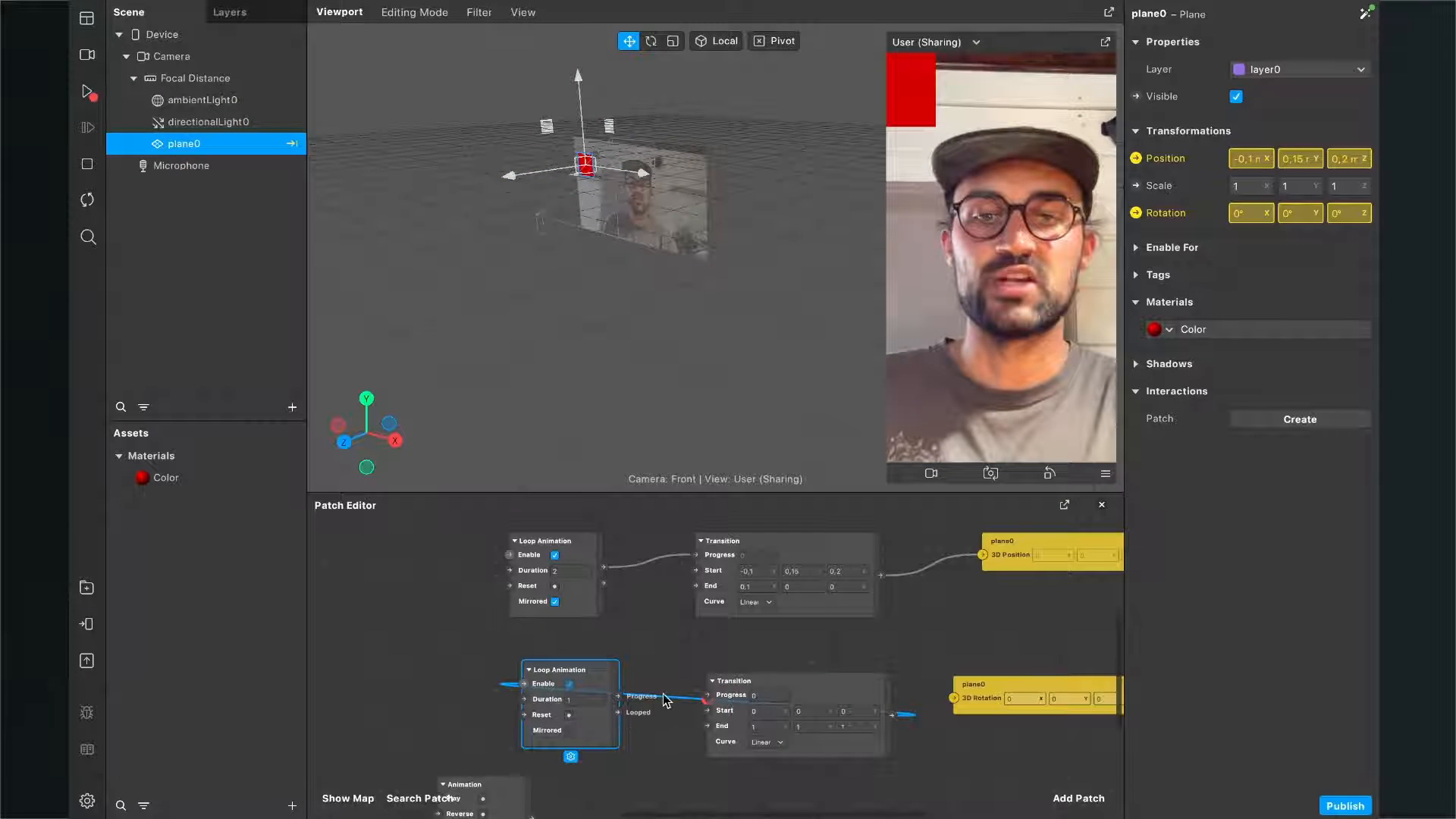
Delete the faulty connection running between the new Loop Animation and Transition patches, and resume the preview
{"action": "left_click", "coordinate": [666, 745]}
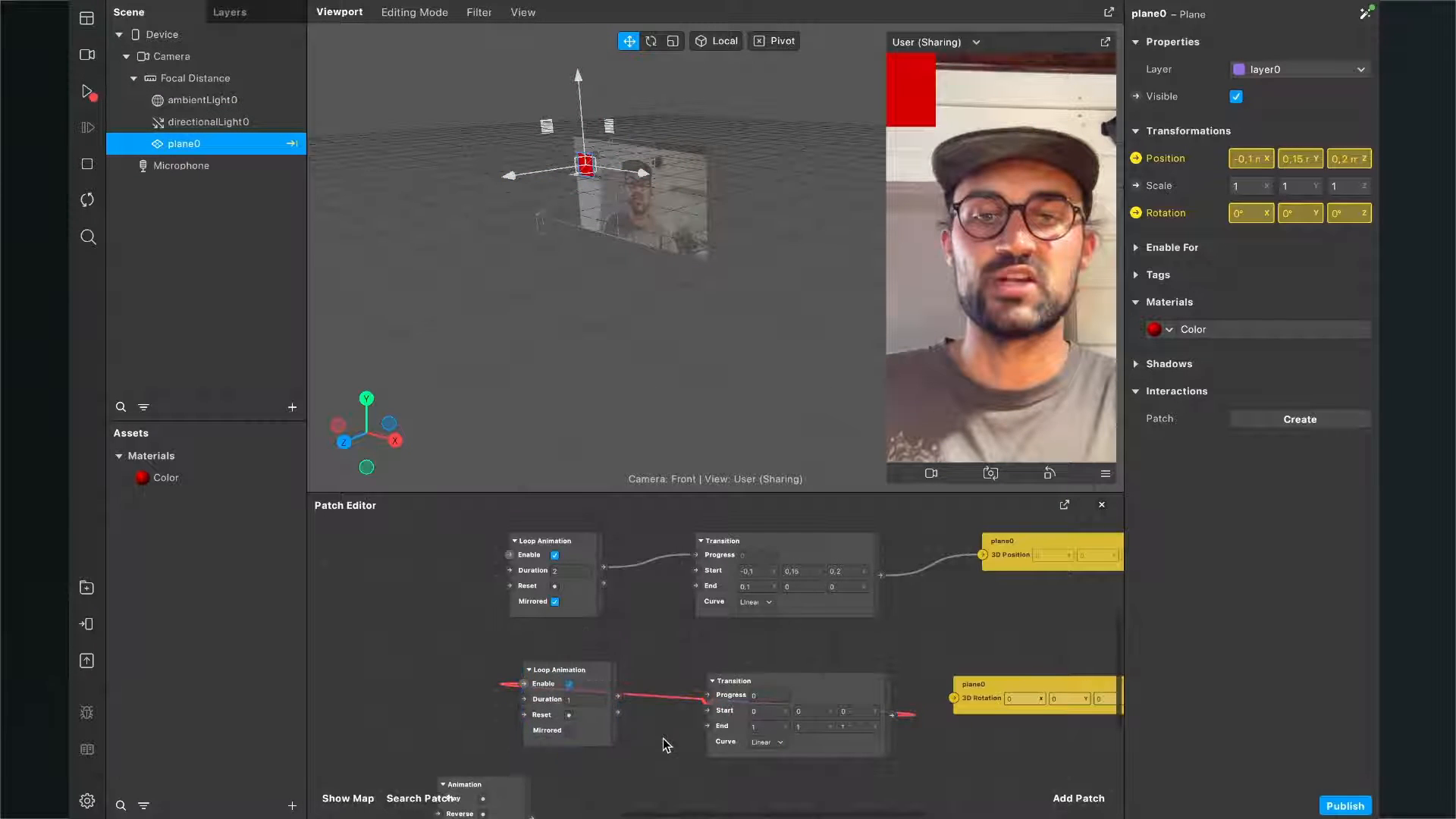
{"action": "left_click", "coordinate": [659, 695]}
{"action": "key", "text": "Delete"}
{"action": "scroll", "coordinate": [662, 701], "scroll_direction": "up", "scroll_amount": 5}
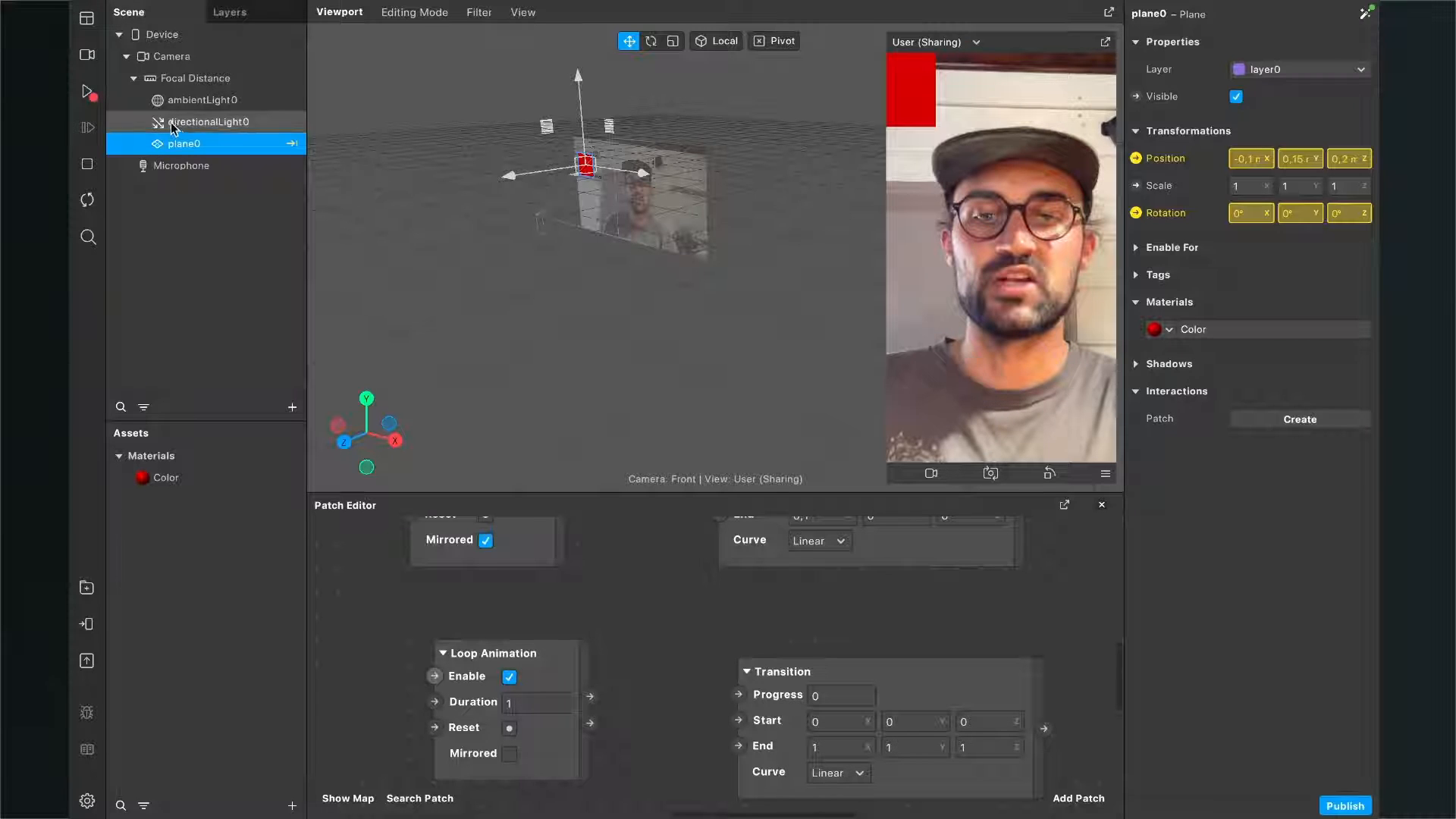
{"action": "left_click", "coordinate": [87, 94]}
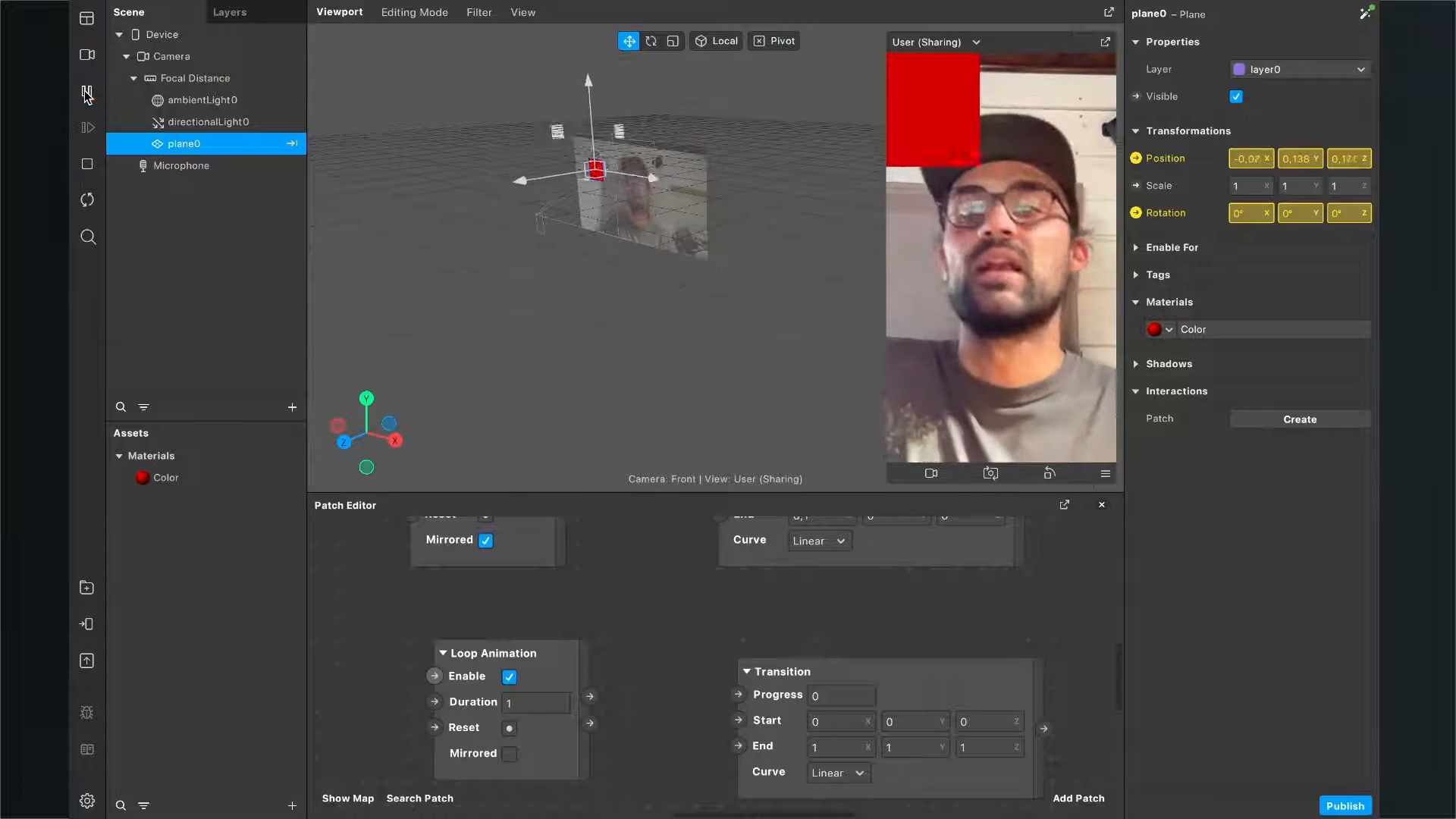
Set the End X, Y and Z values of the new Transition patch to 0
{"action": "scroll", "coordinate": [546, 643], "scroll_direction": "down", "scroll_amount": 2}
{"action": "scroll", "coordinate": [546, 643], "scroll_direction": "right", "scroll_amount": 1}
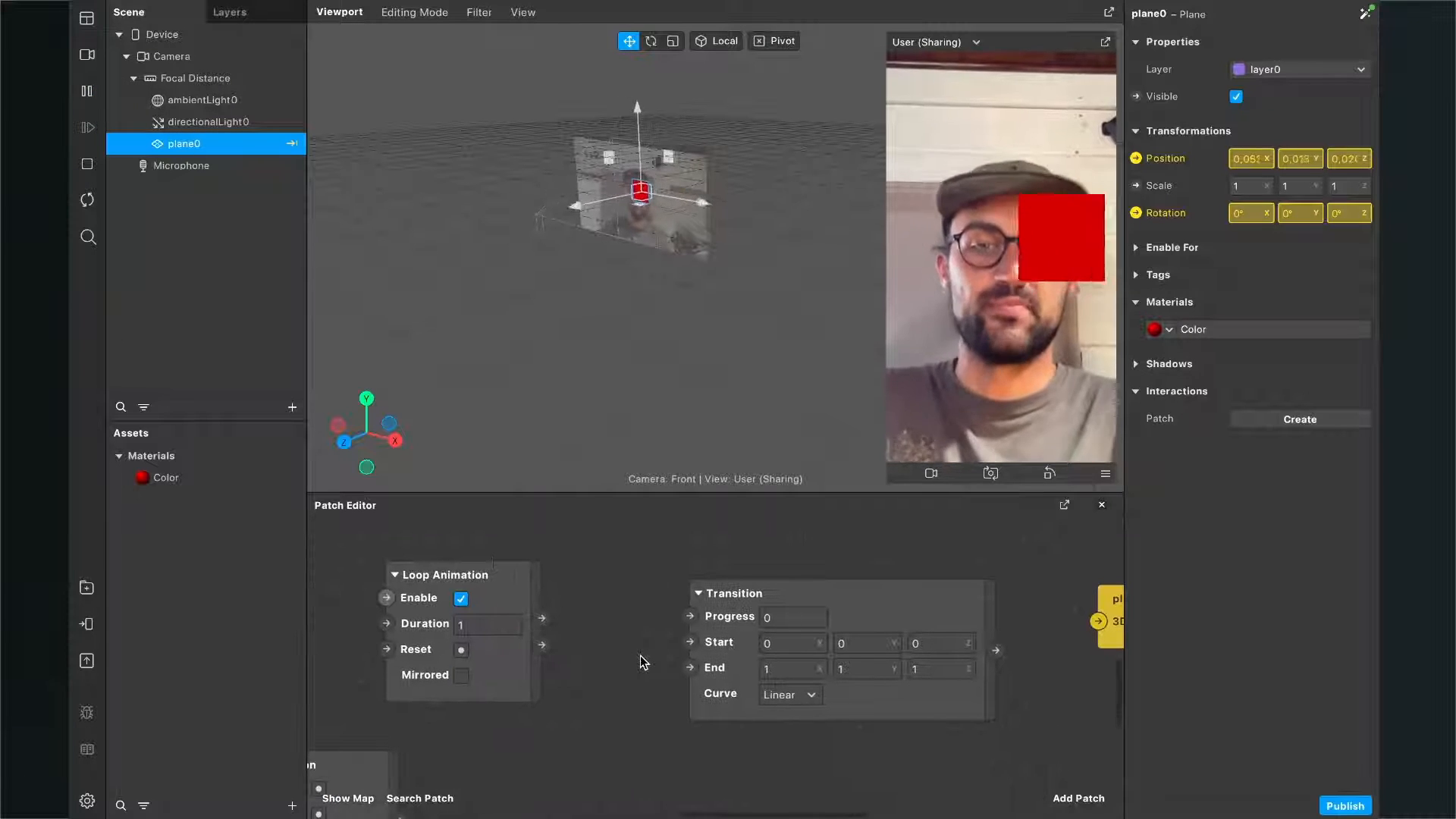
{"action": "scroll", "coordinate": [640, 661], "scroll_direction": "right", "scroll_amount": 1}
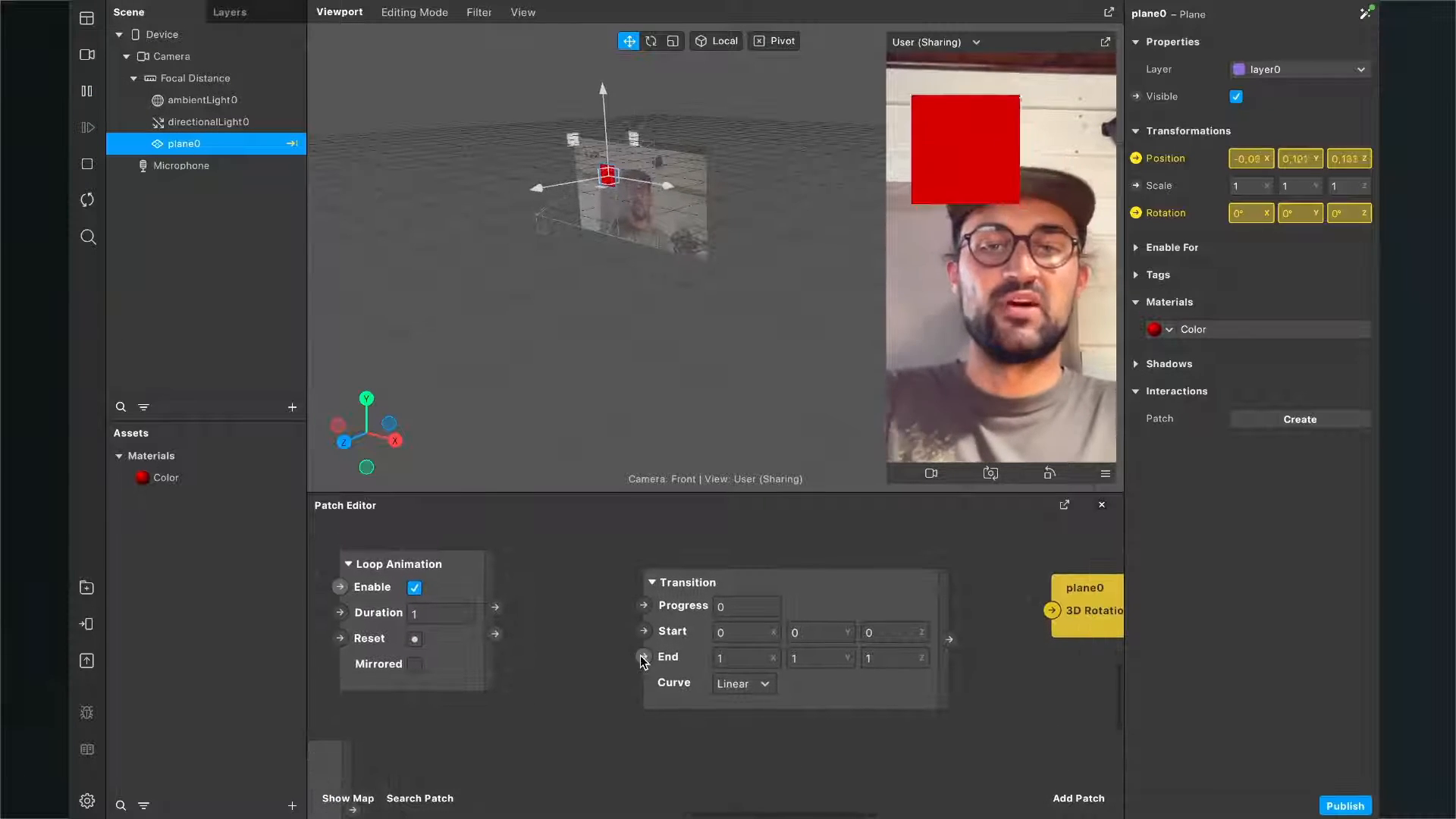
{"action": "left_click", "coordinate": [747, 656]}
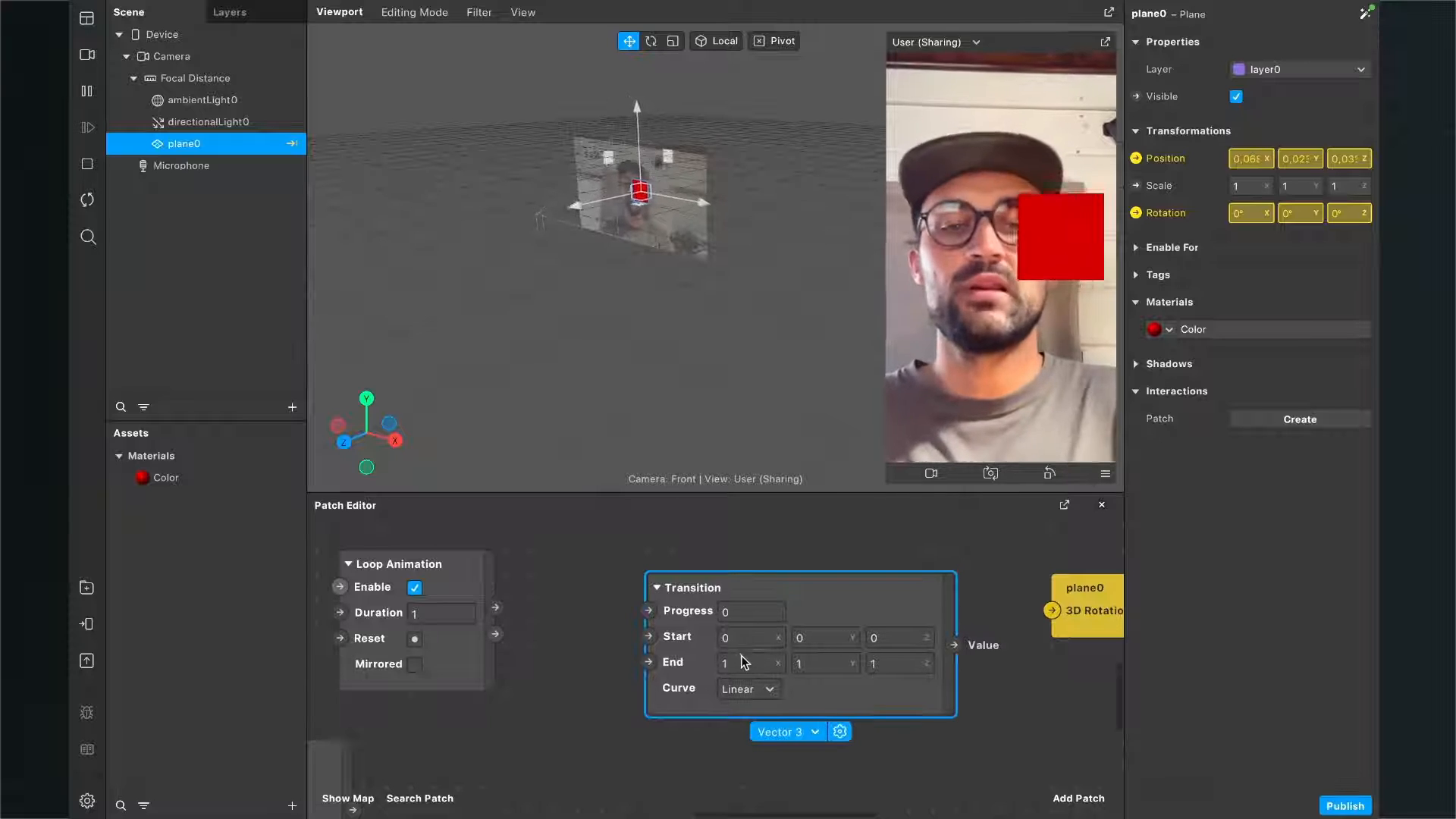
{"action": "type", "text": "0"}
{"action": "key", "text": "Return"}
{"action": "left_click", "coordinate": [822, 661]}
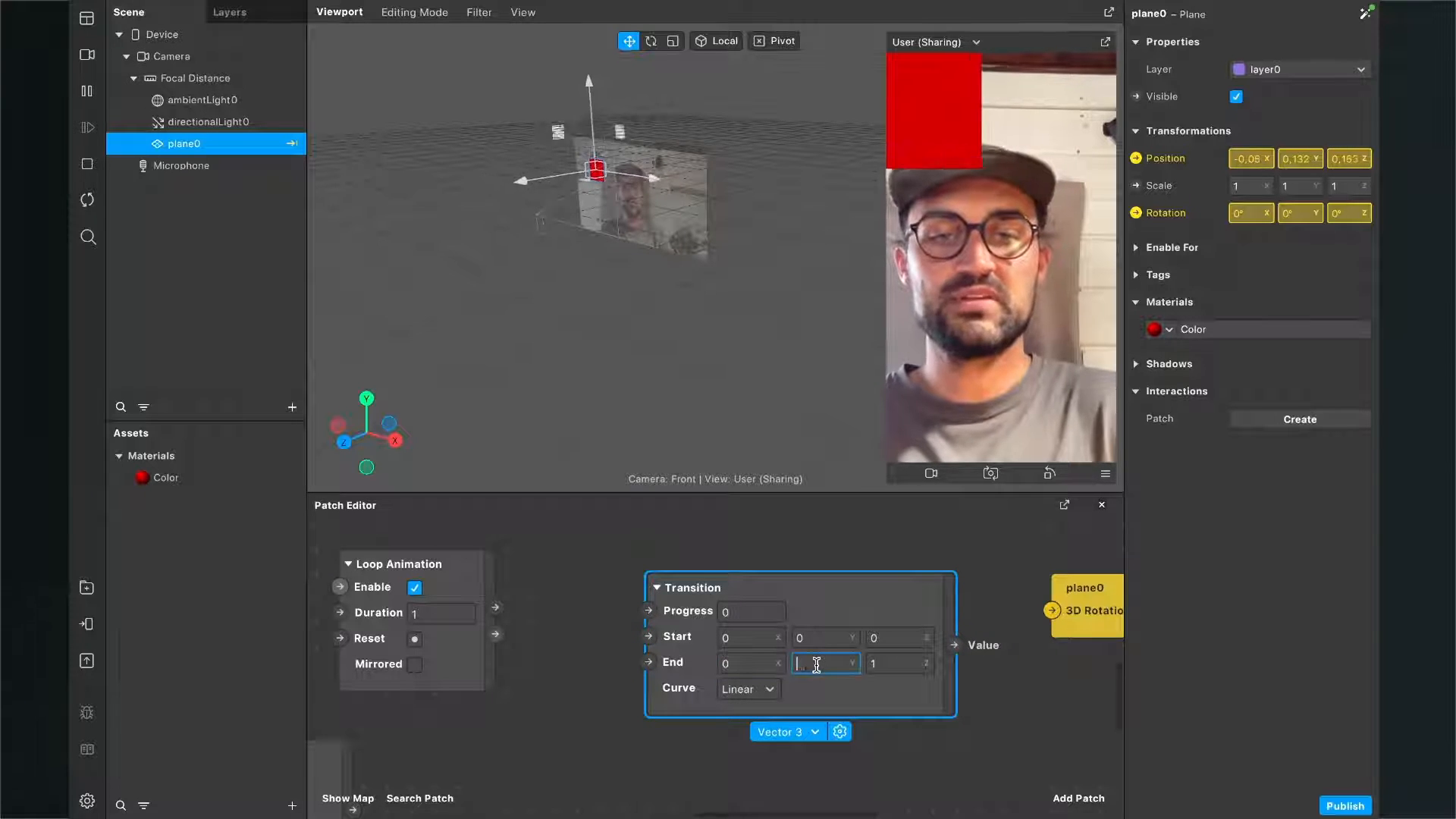
{"action": "type", "text": "0"}
{"action": "key", "text": "Return"}
{"action": "left_click", "coordinate": [881, 665]}
{"action": "type", "text": "0"}
{"action": "key", "text": "Return"}
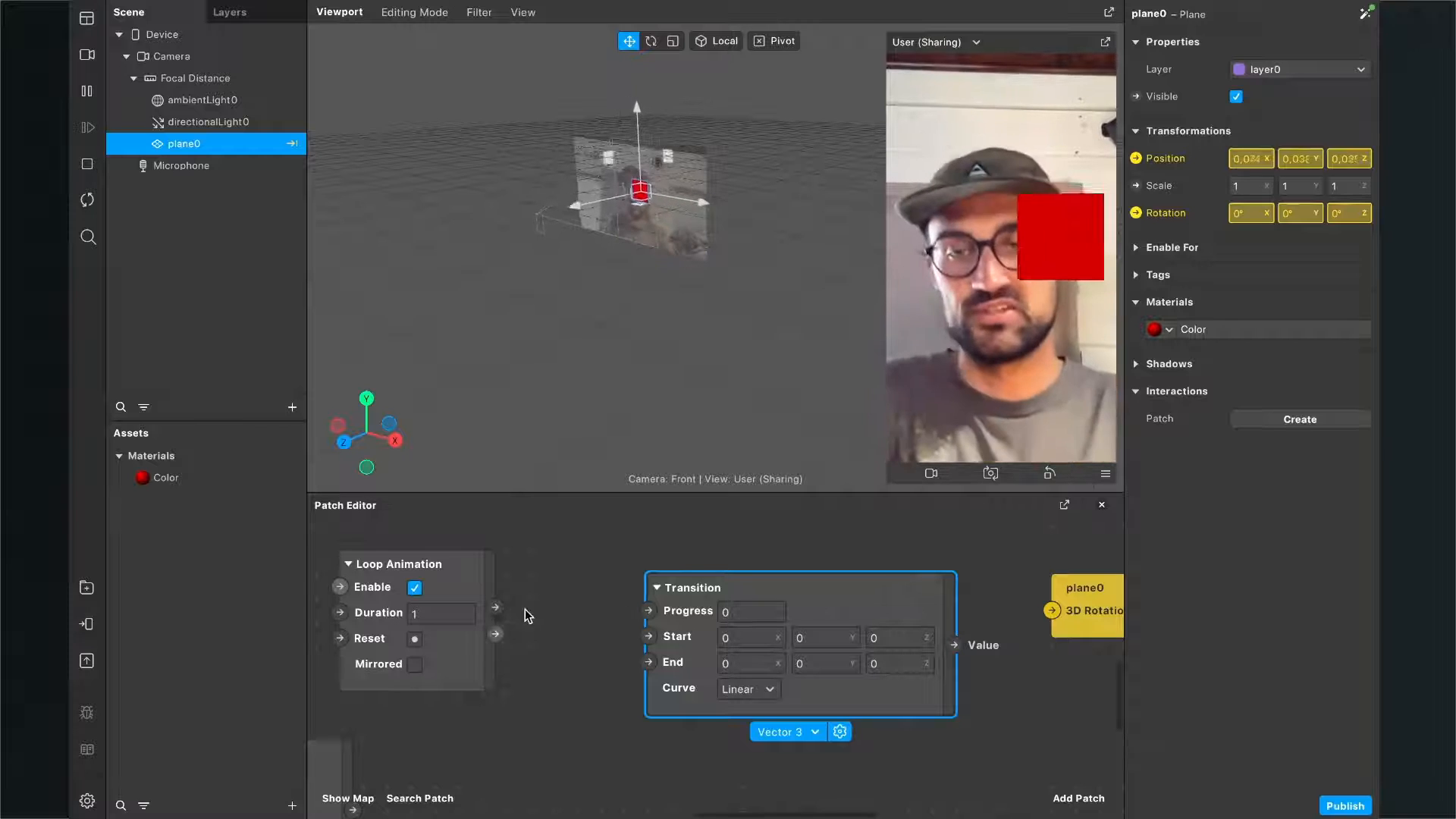
Connect the new Loop Animation patch's Progress output to the new Transition patch's Progress input
{"action": "left_click_drag", "start_coordinate": [512, 604], "coordinate": [668, 620]}
{"action": "scroll", "coordinate": [667, 620], "scroll_direction": "right", "scroll_amount": 3}
{"action": "scroll", "coordinate": [668, 619], "scroll_direction": "down", "scroll_amount": 2}
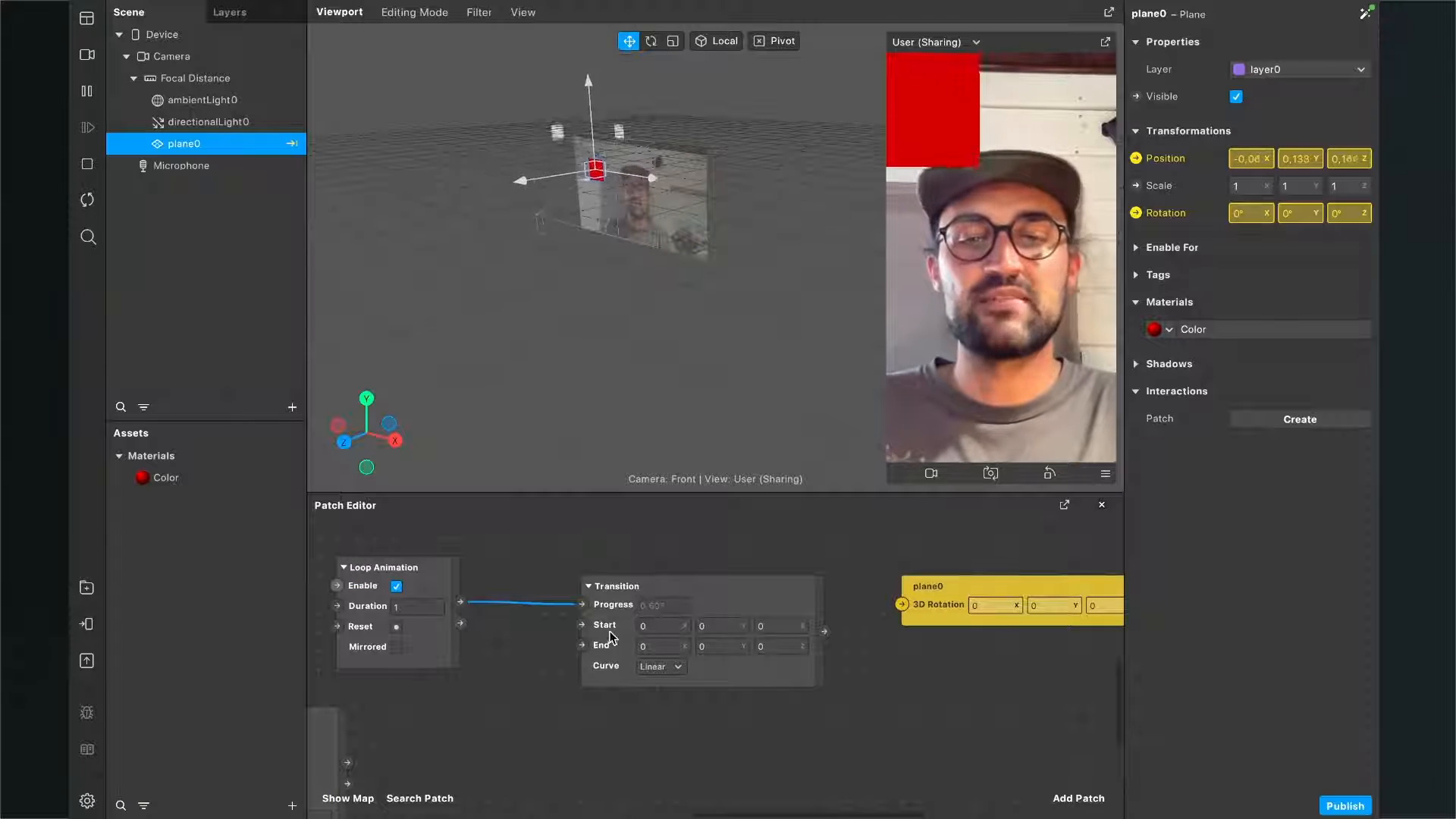
Try an End X value of 360 on the rotation Transition patch
{"action": "scroll", "coordinate": [610, 639], "scroll_direction": "up", "scroll_amount": 3}
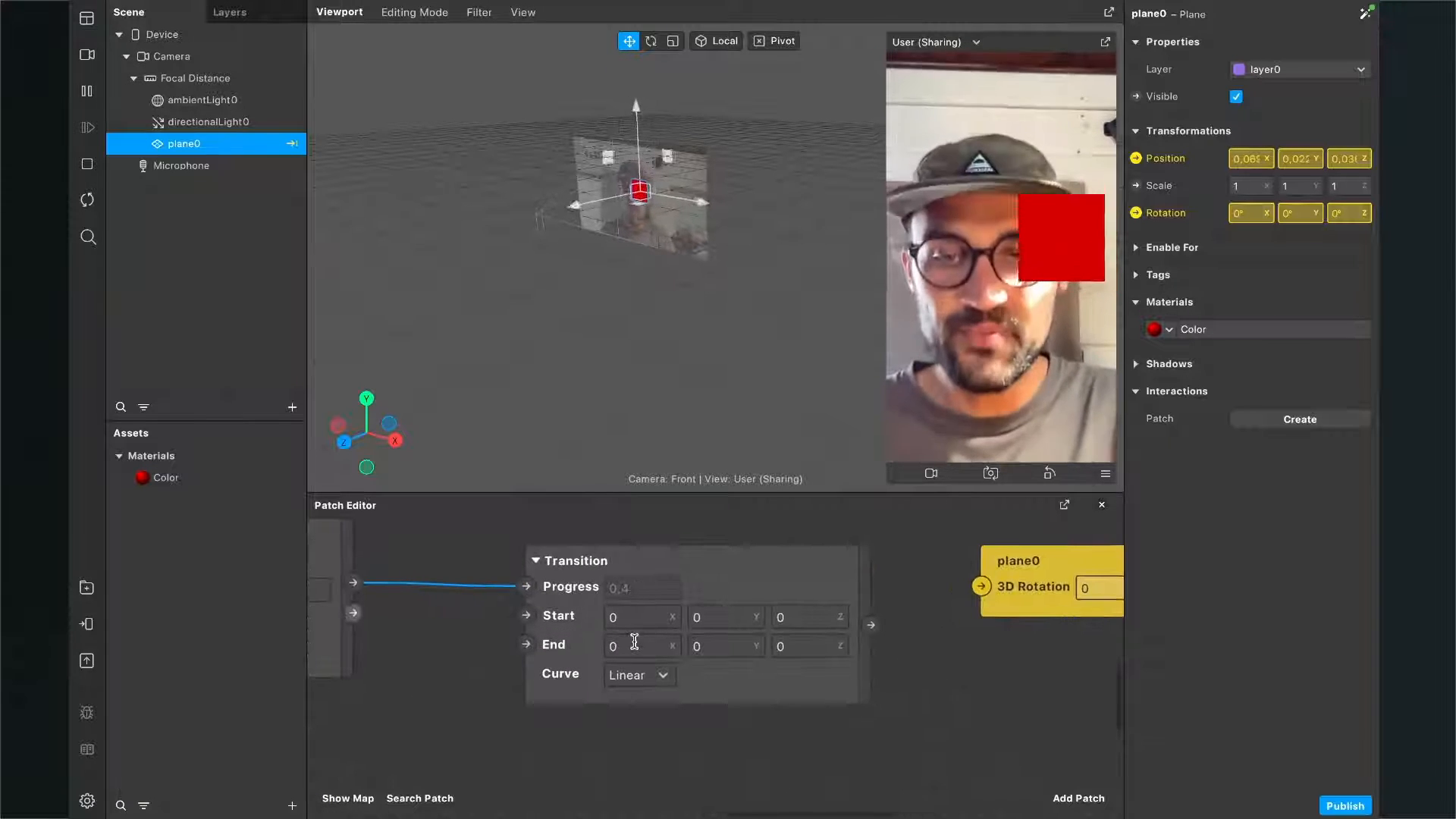
{"action": "left_click", "coordinate": [634, 642]}
{"action": "type", "text": "36"}
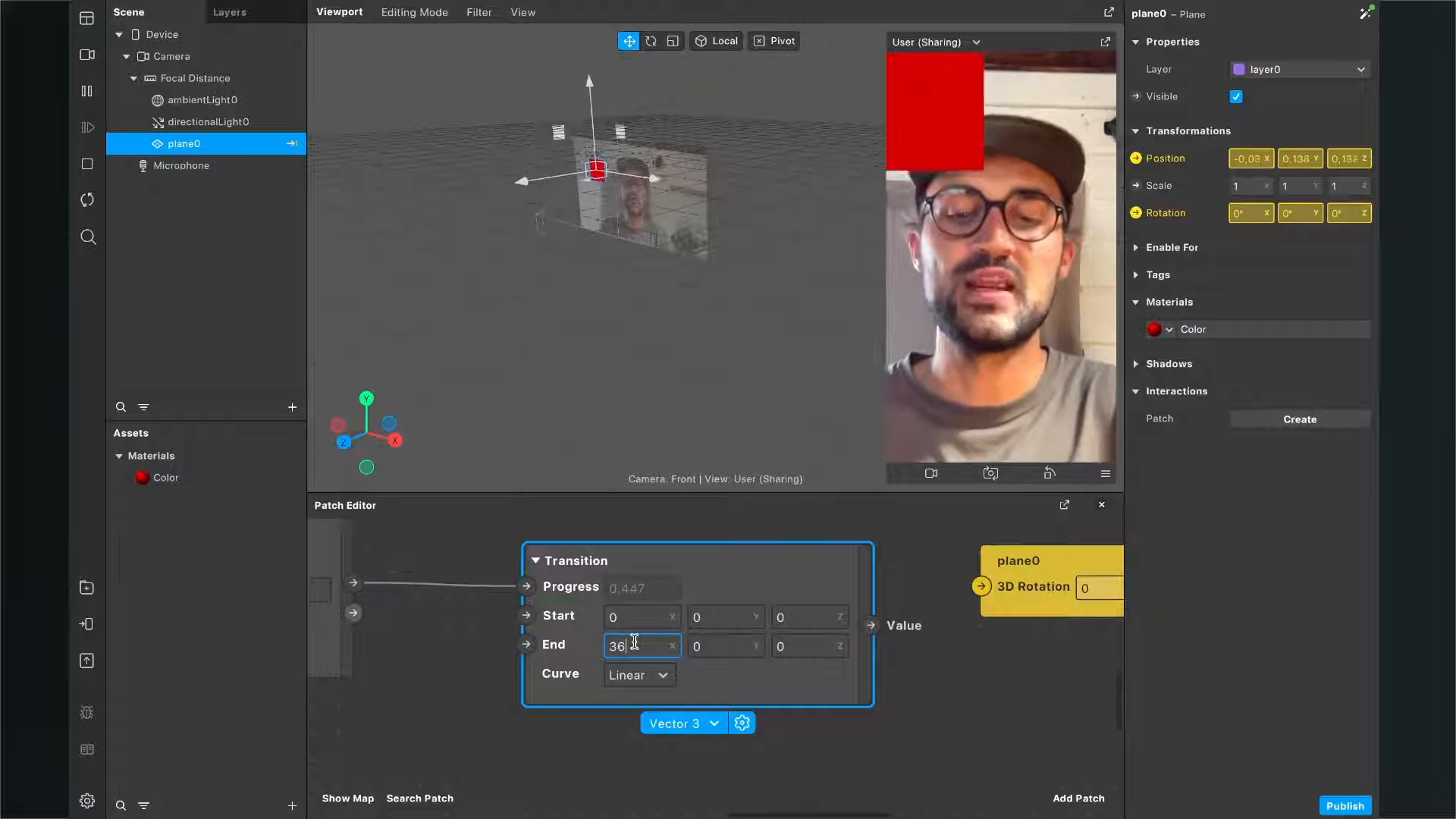
{"action": "type", "text": "0"}
{"action": "key", "text": "Return"}
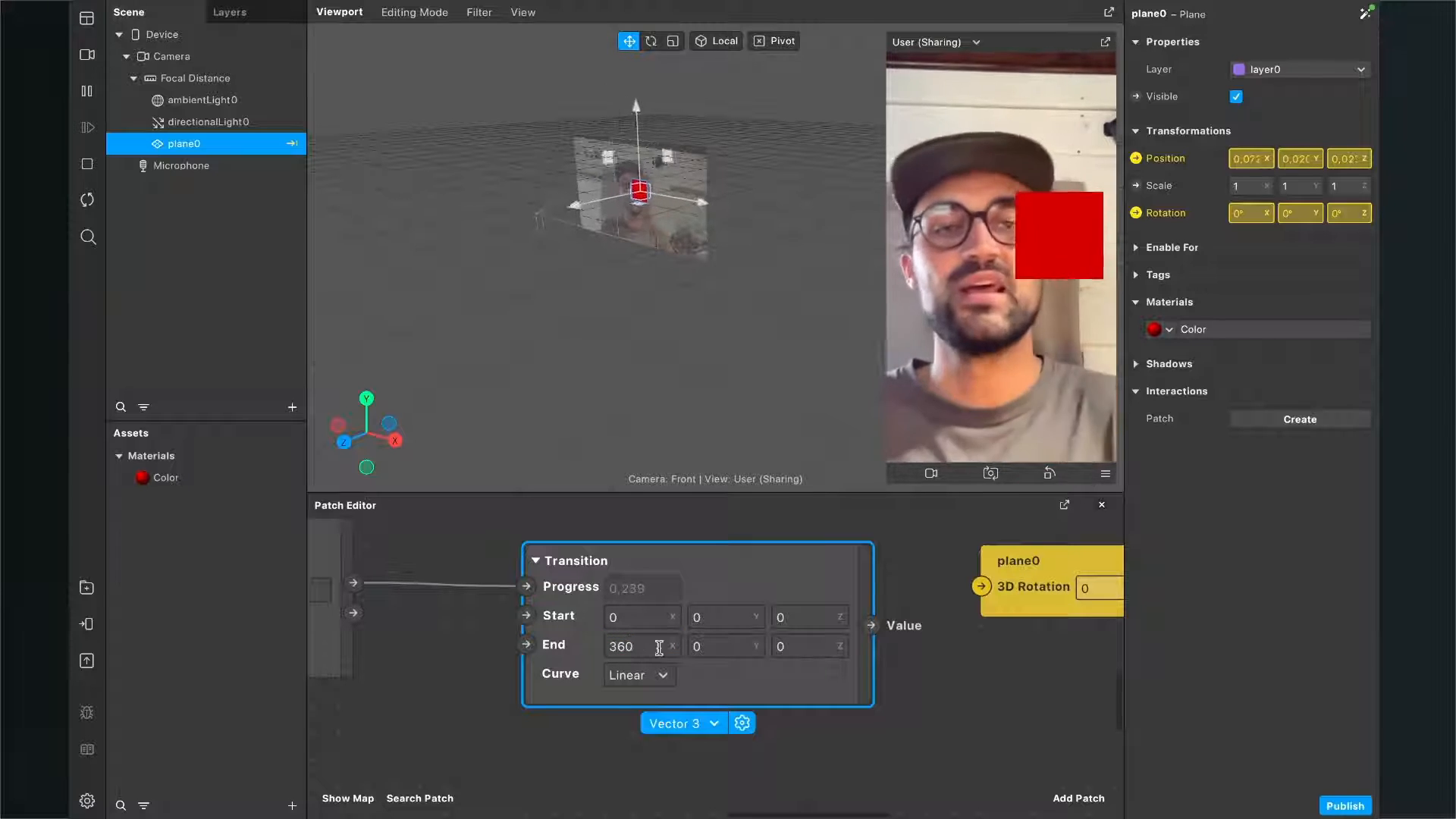
Connect the Transition patch's Value output to plane0's 3D Rotation input and enable Double Sided on the Color material
{"action": "scroll", "coordinate": [884, 634], "scroll_direction": "down", "scroll_amount": 3}
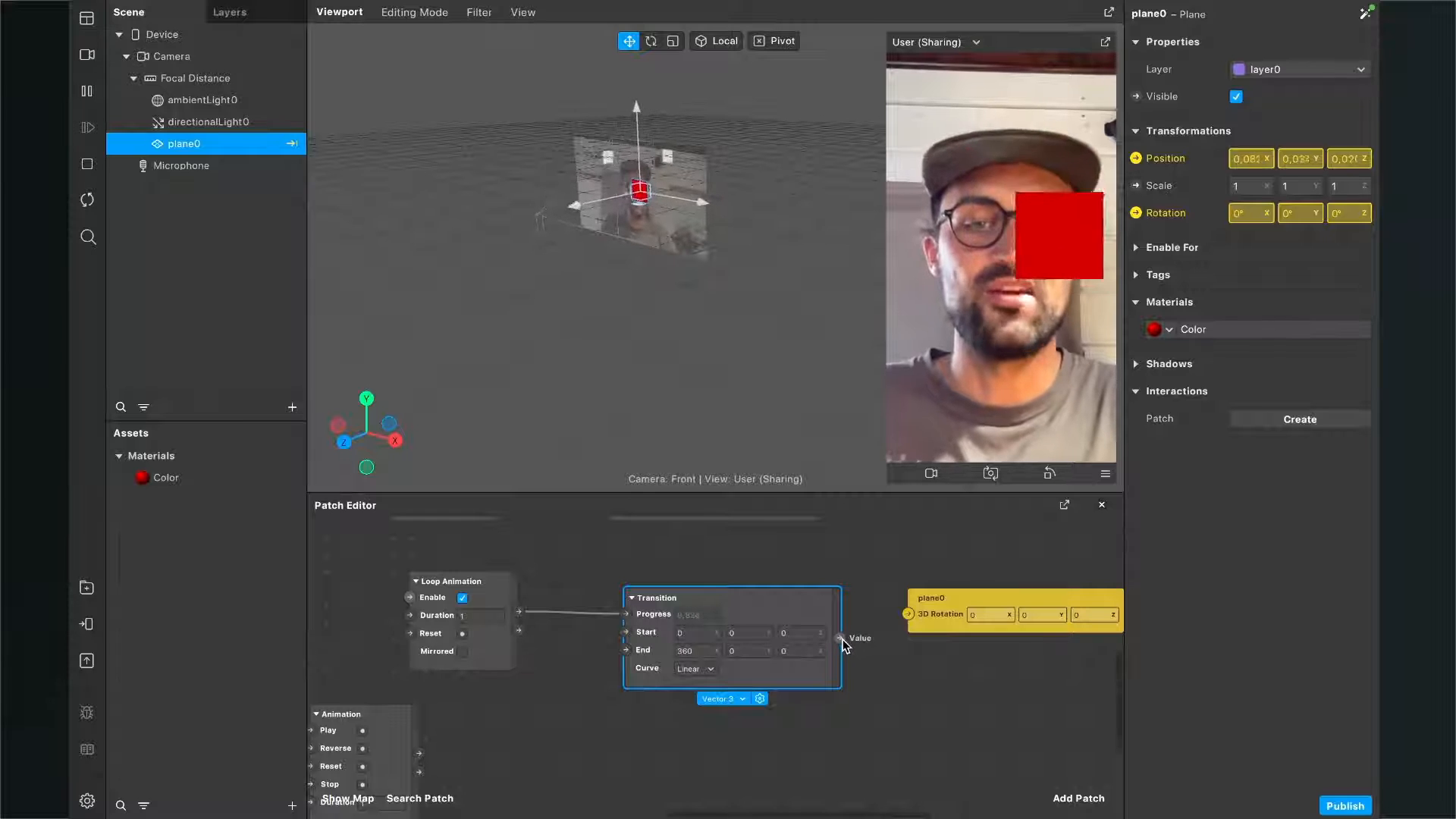
{"action": "left_click_drag", "start_coordinate": [839, 637], "coordinate": [909, 613]}
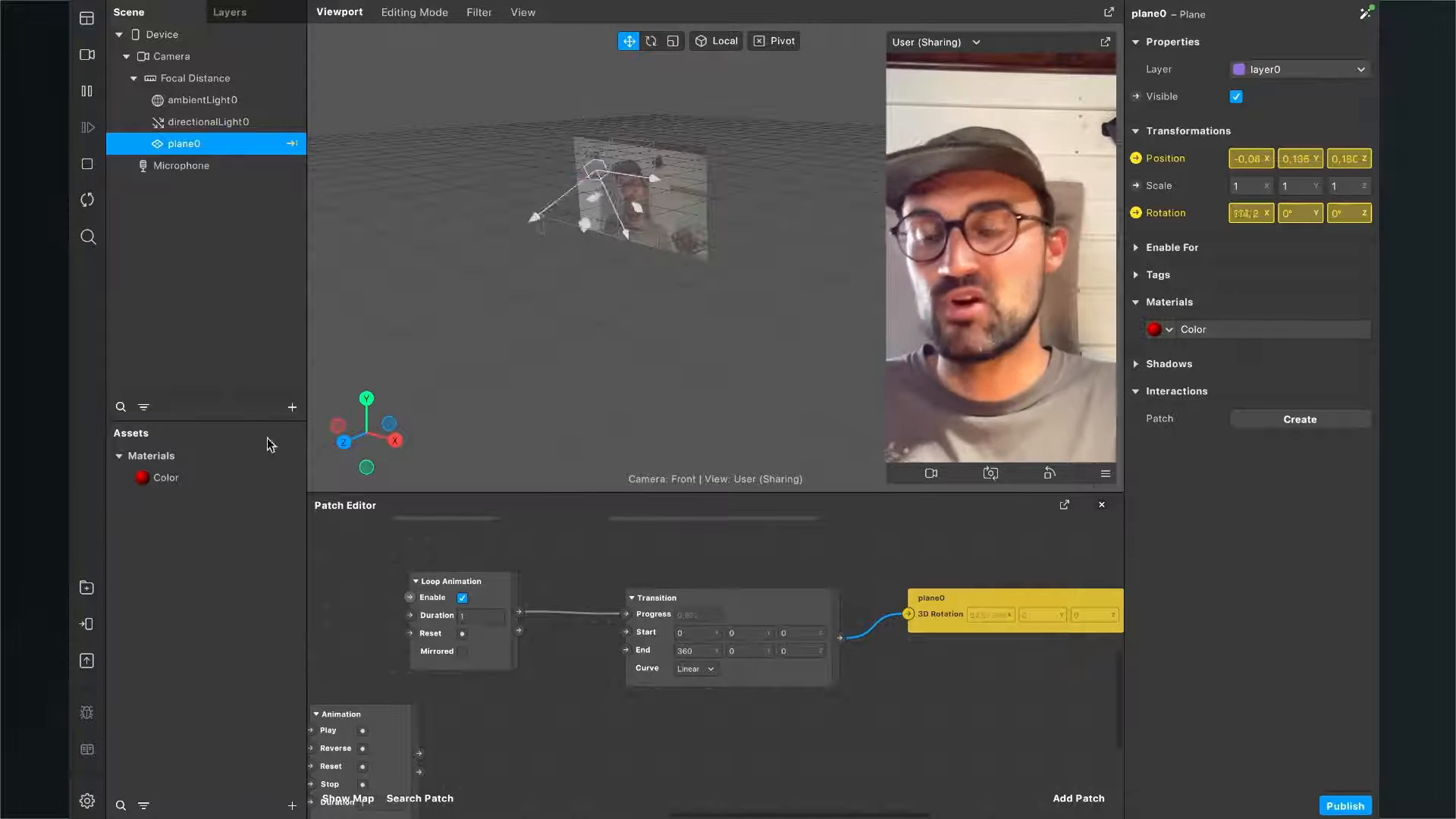
{"action": "left_click", "coordinate": [176, 480]}
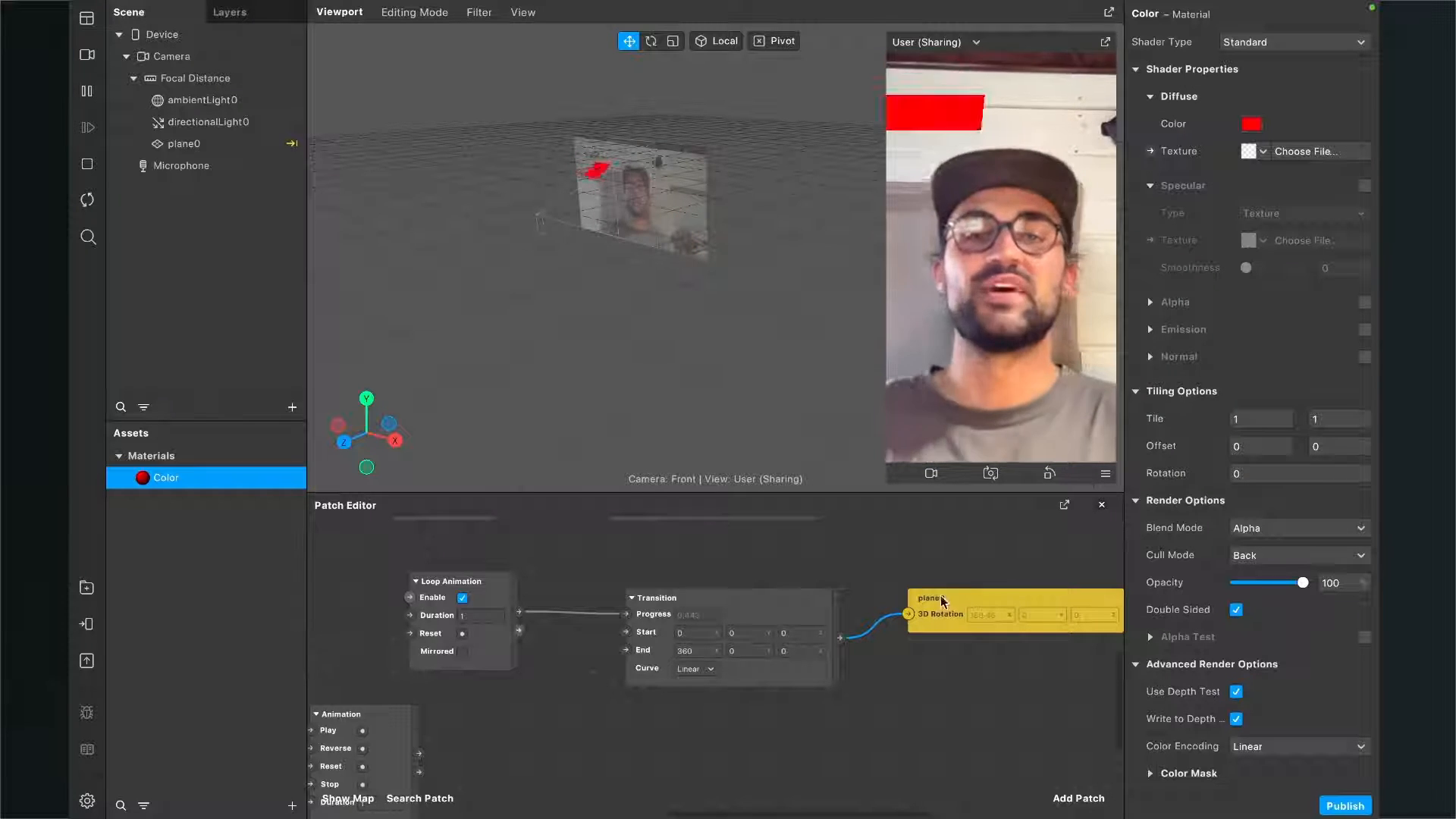
Return the rotation Transition's End X to 0 and try an End Y value of 360
{"action": "scroll", "coordinate": [616, 627], "scroll_direction": "up", "scroll_amount": 3}
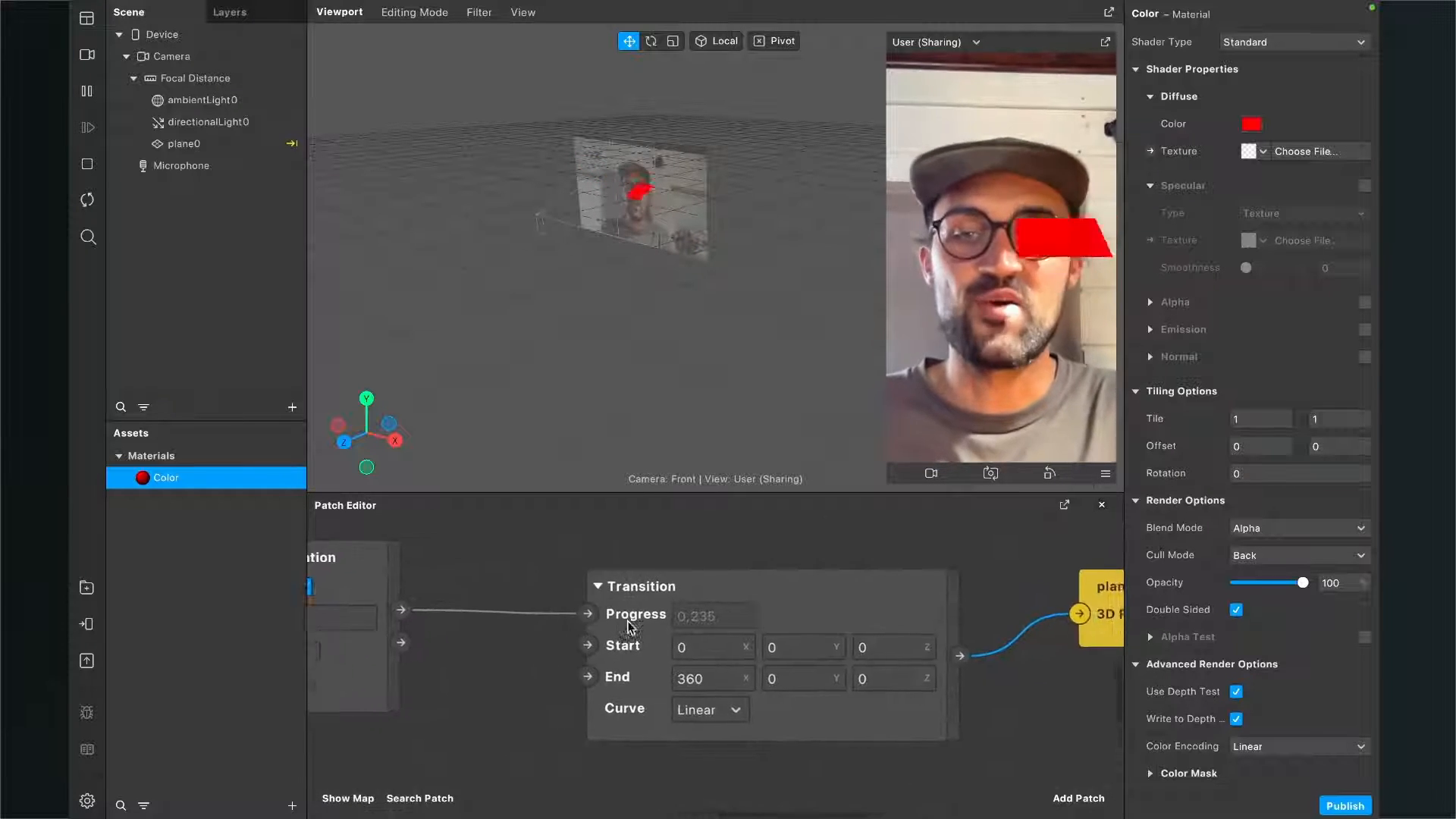
{"action": "scroll", "coordinate": [630, 626], "scroll_direction": "down", "scroll_amount": 2}
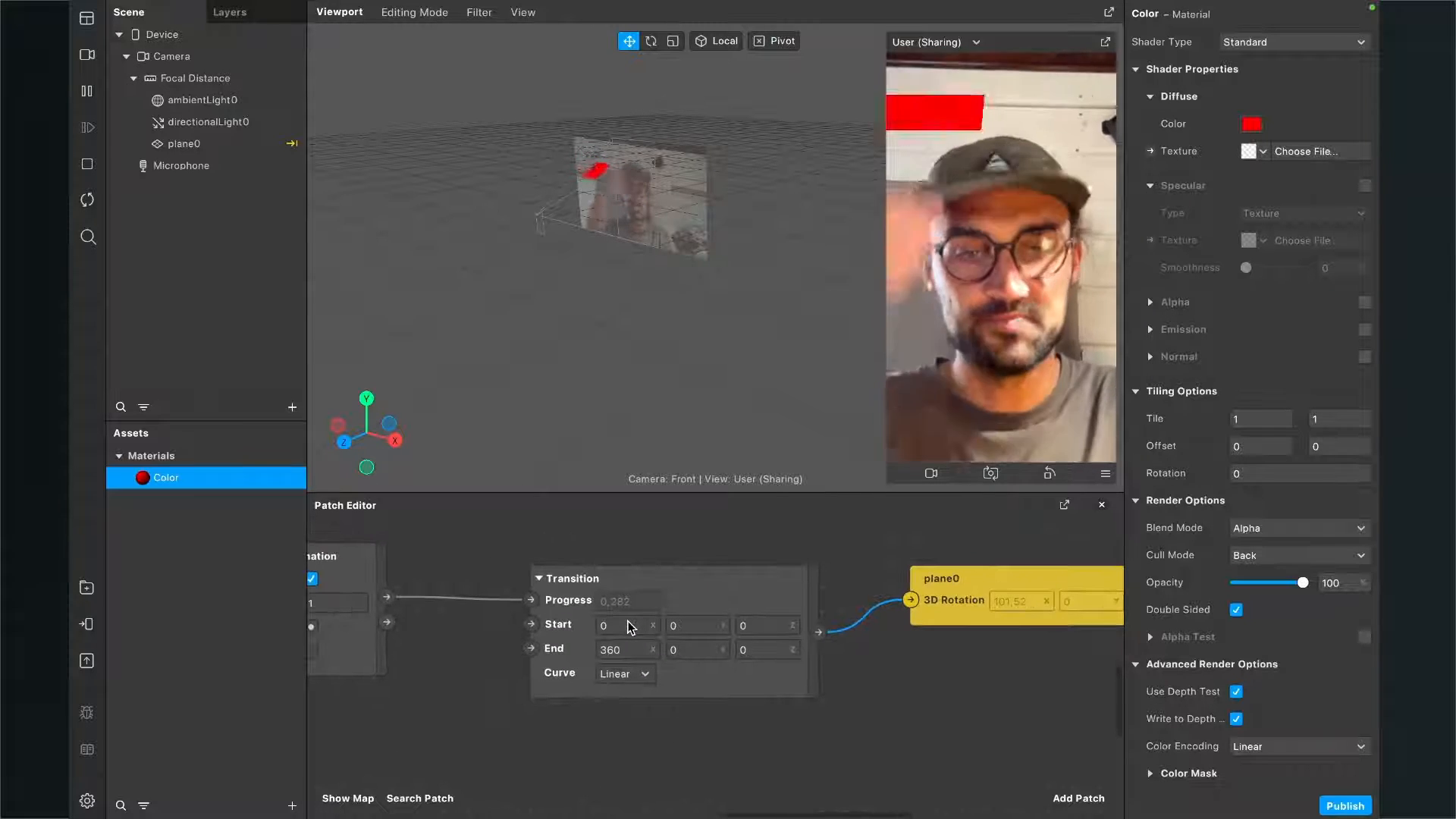
{"action": "scroll", "coordinate": [628, 626], "scroll_direction": "down", "scroll_amount": 3}
{"action": "scroll", "coordinate": [628, 626], "scroll_direction": "up", "scroll_amount": 3}
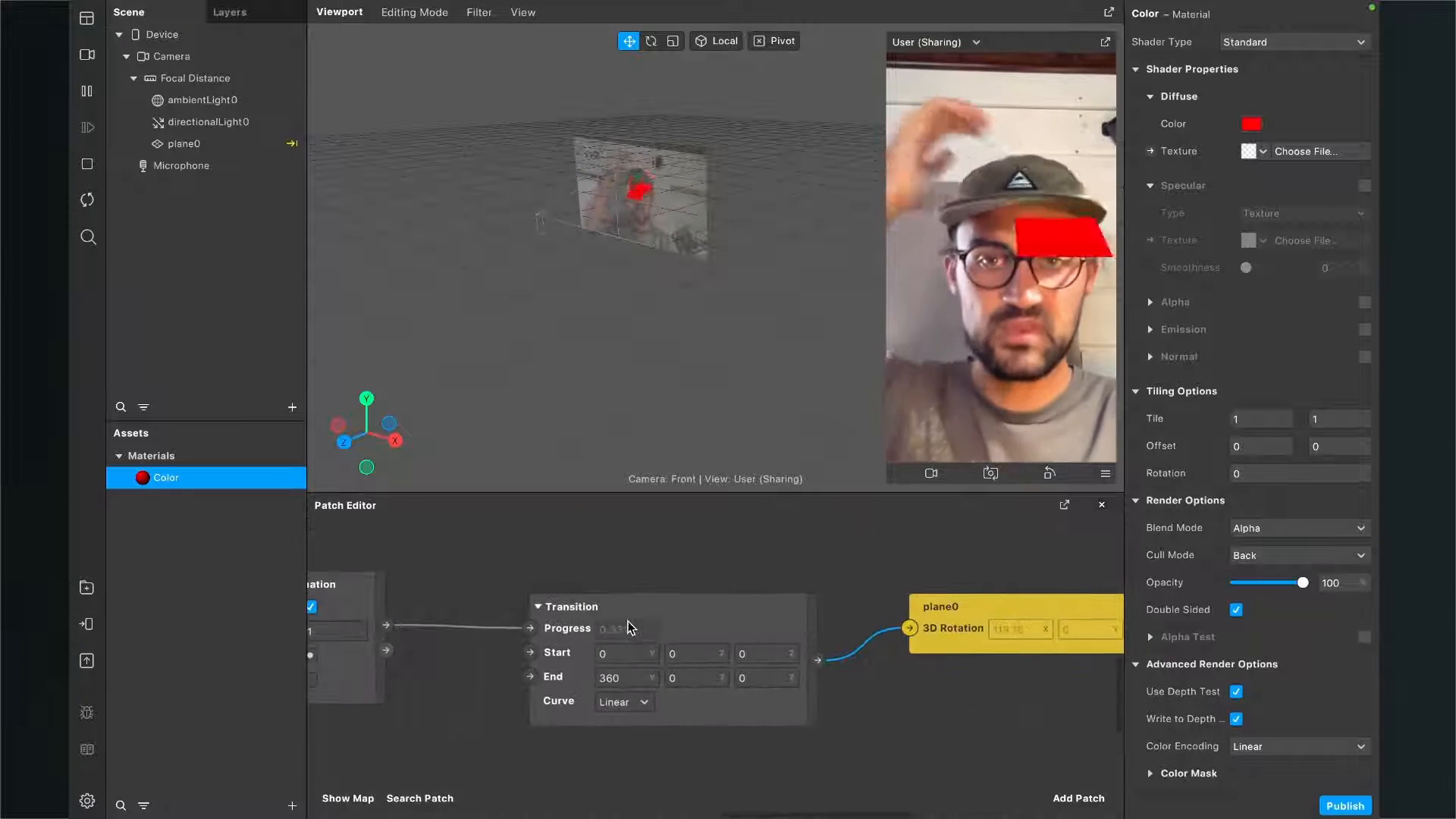
{"action": "left_click", "coordinate": [628, 677]}
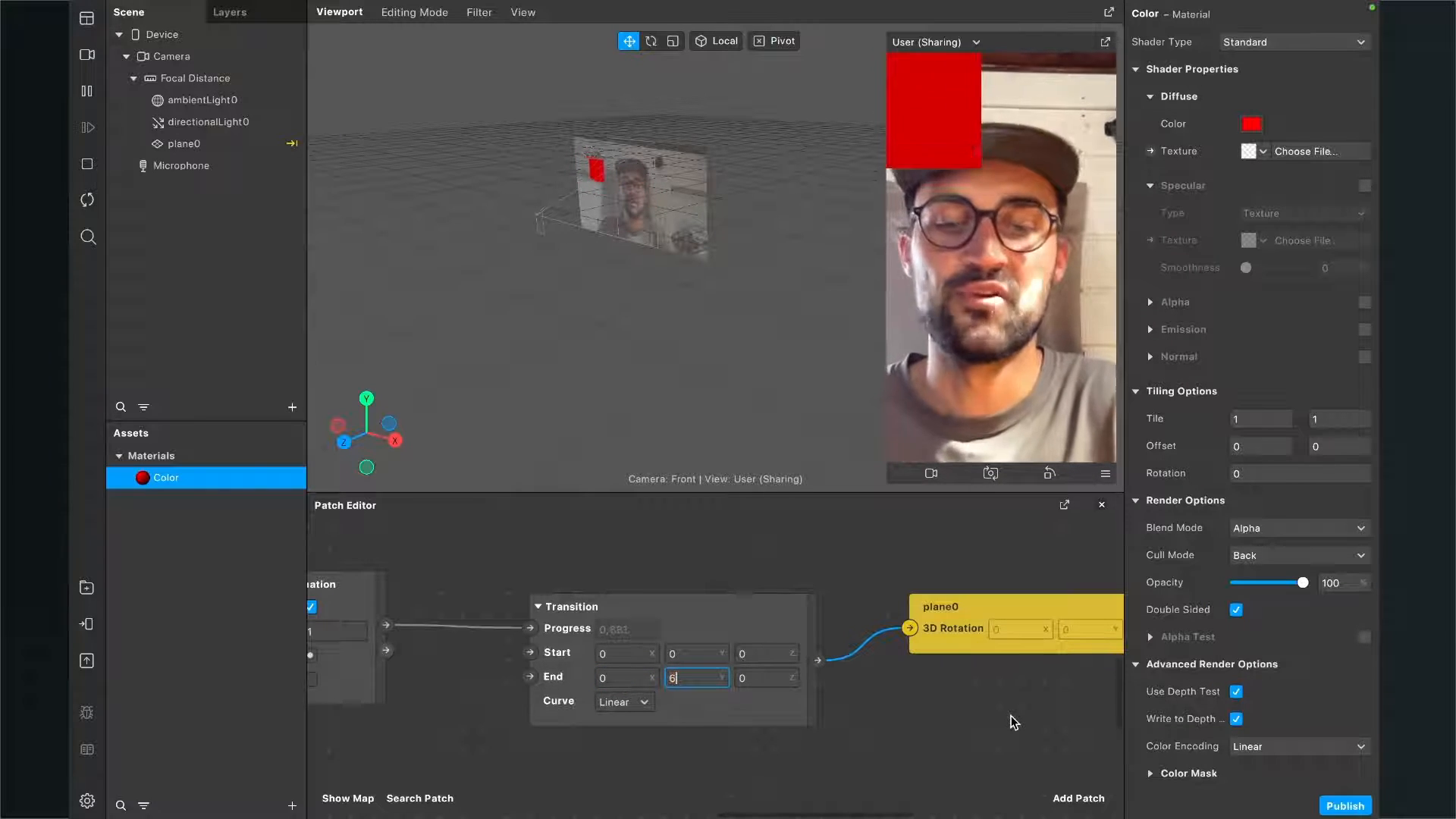
{"action": "type", "text": "360"}
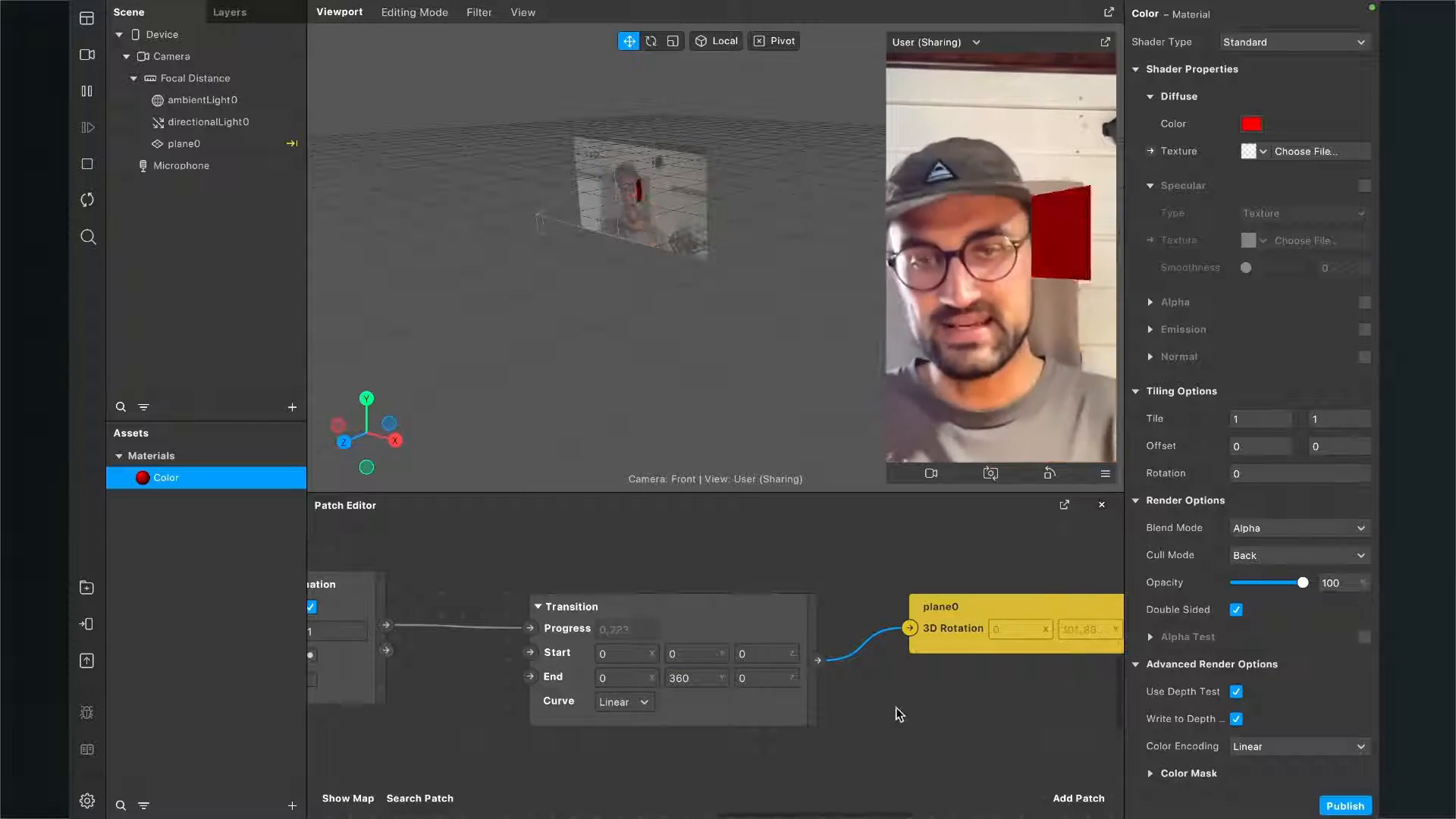
Set the rotation Transition's End Y value to 0 and its End Z value to 360
{"action": "left_click", "coordinate": [691, 680]}
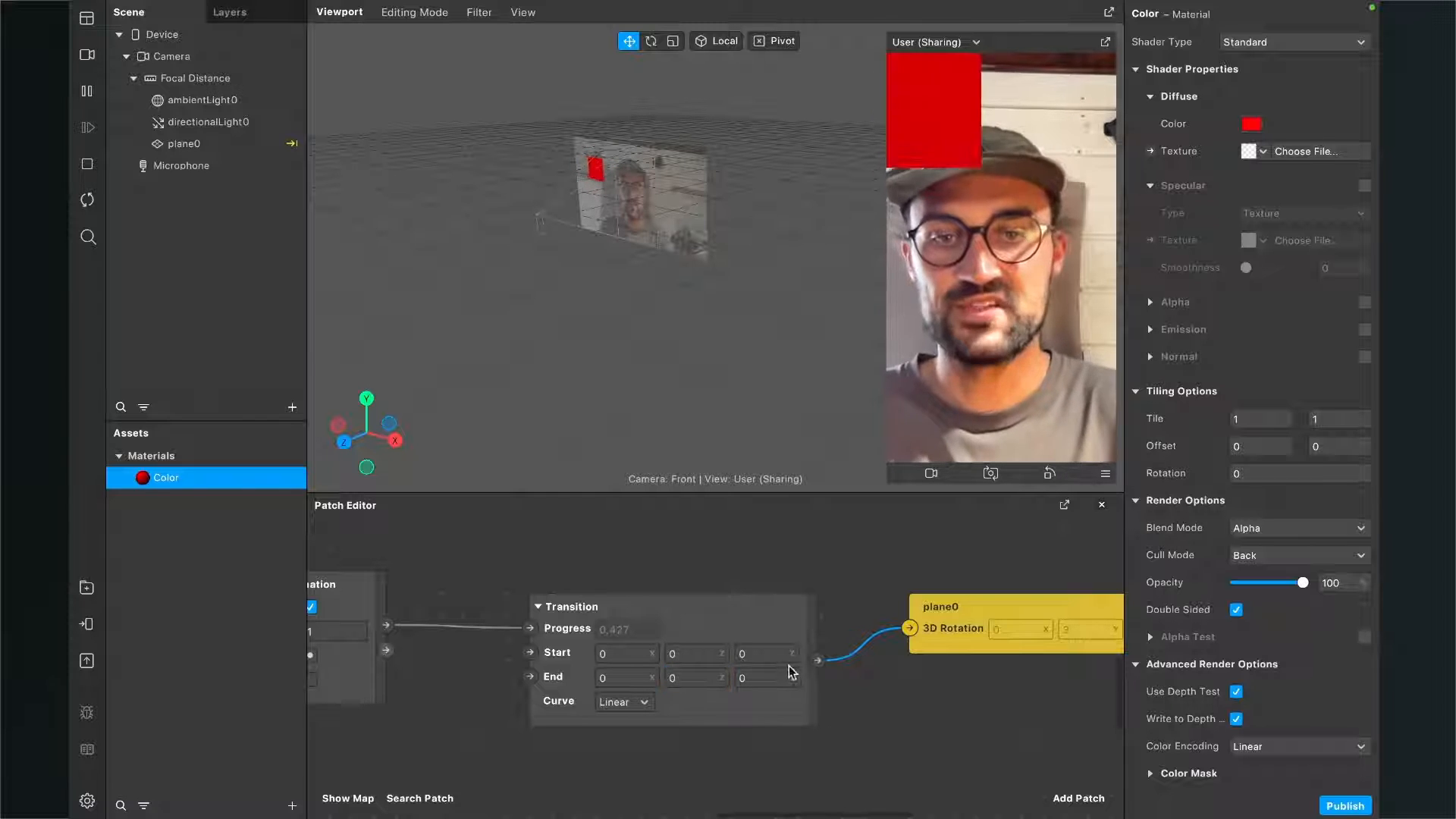
{"action": "left_click", "coordinate": [755, 677]}
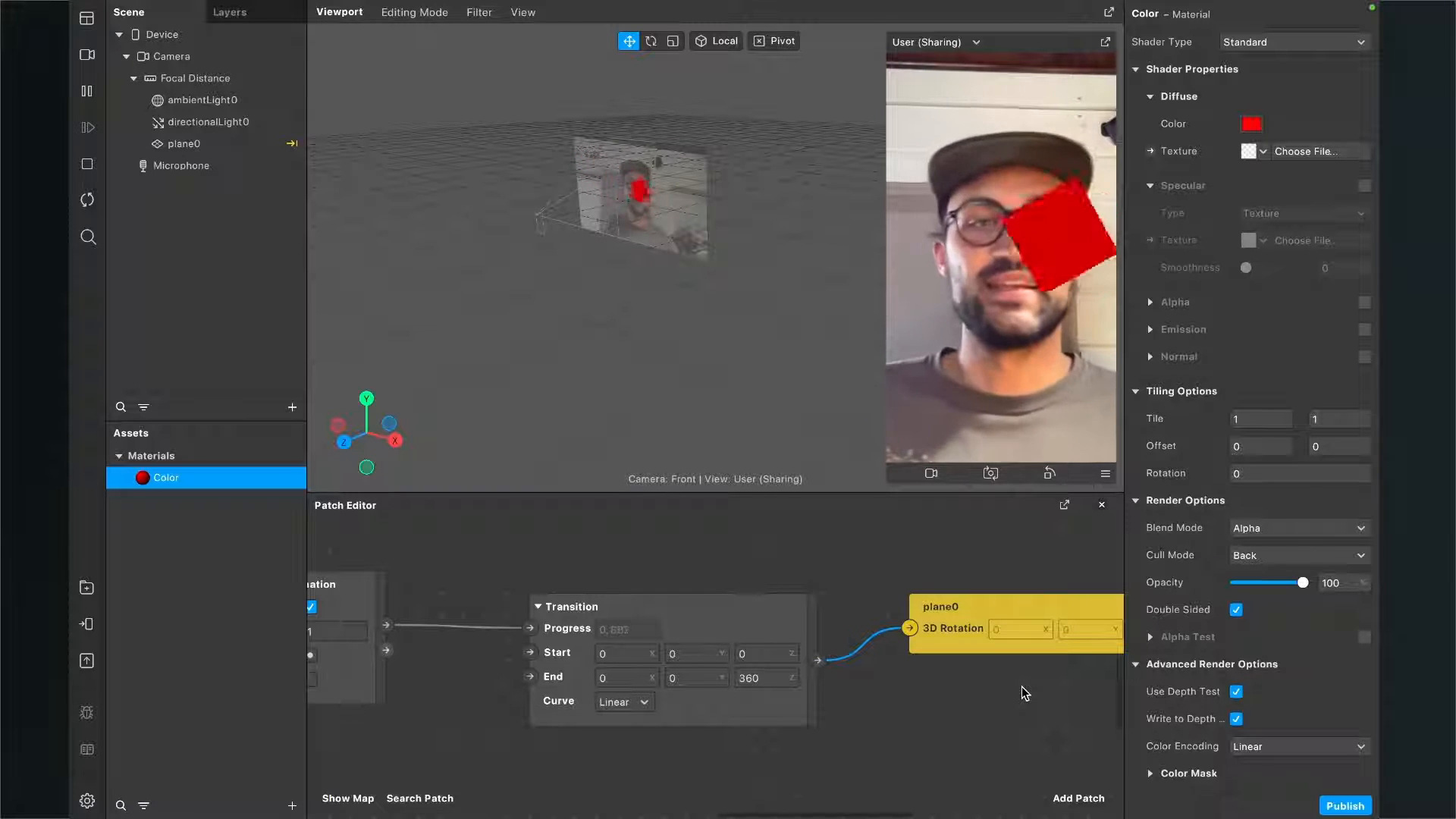
Set the Duration of the Loop Animation driving the plane's rotation to 5
{"action": "scroll", "coordinate": [703, 731], "scroll_direction": "left", "scroll_amount": 5}
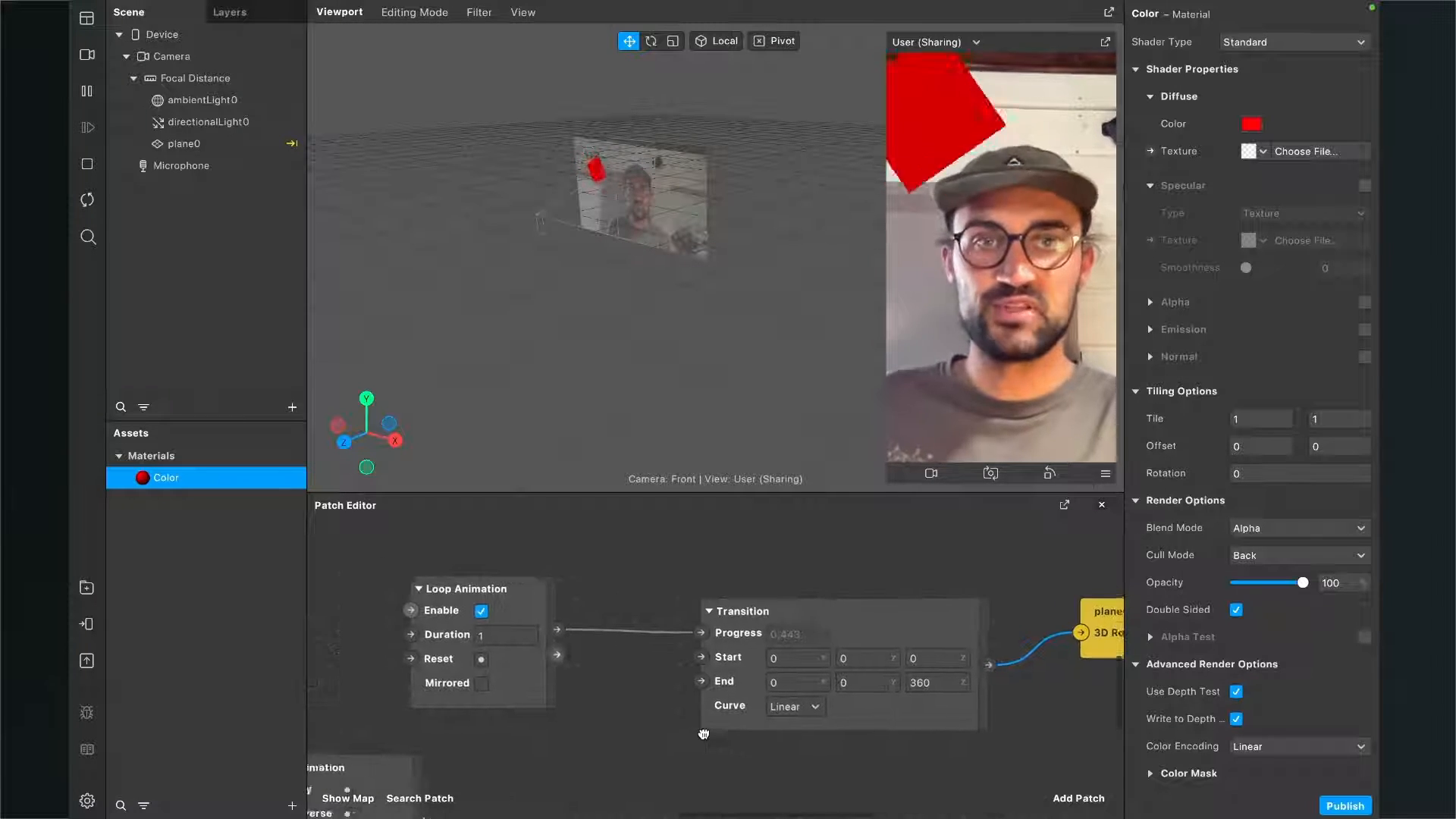
{"action": "left_click", "coordinate": [933, 684]}
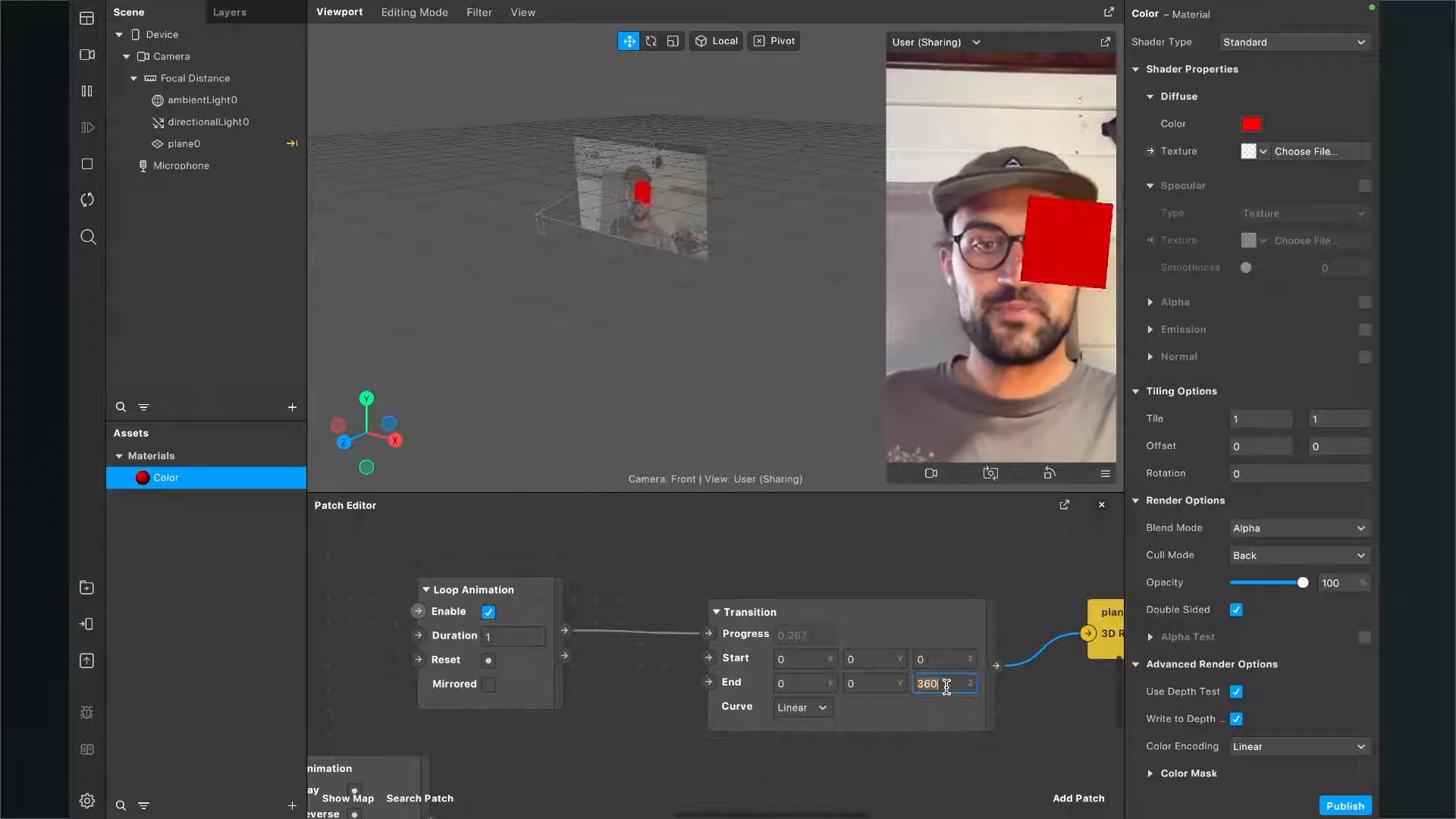
{"action": "left_click", "coordinate": [502, 637]}
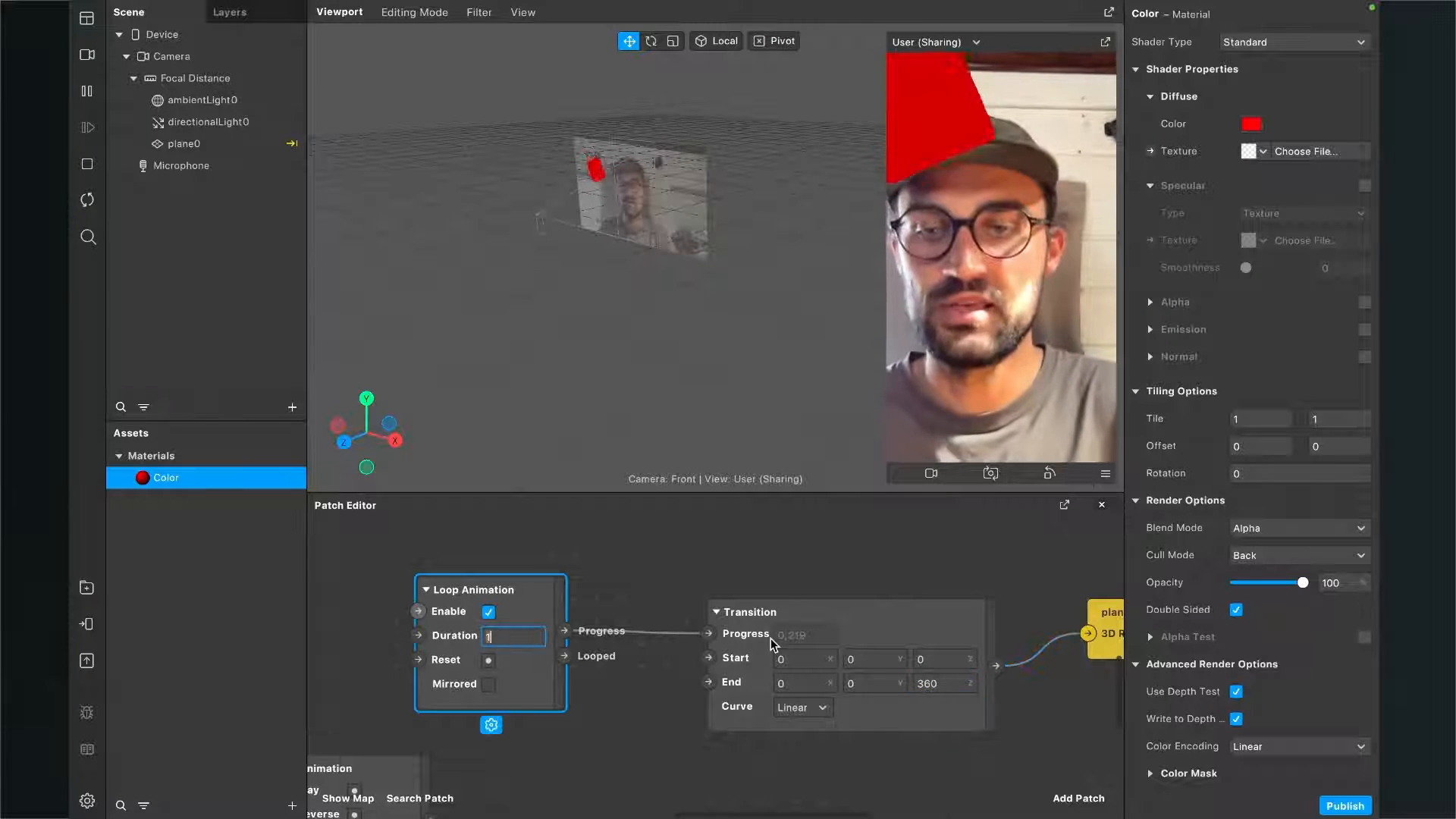
{"action": "type", "text": "5"}
{"action": "key", "text": "Return"}
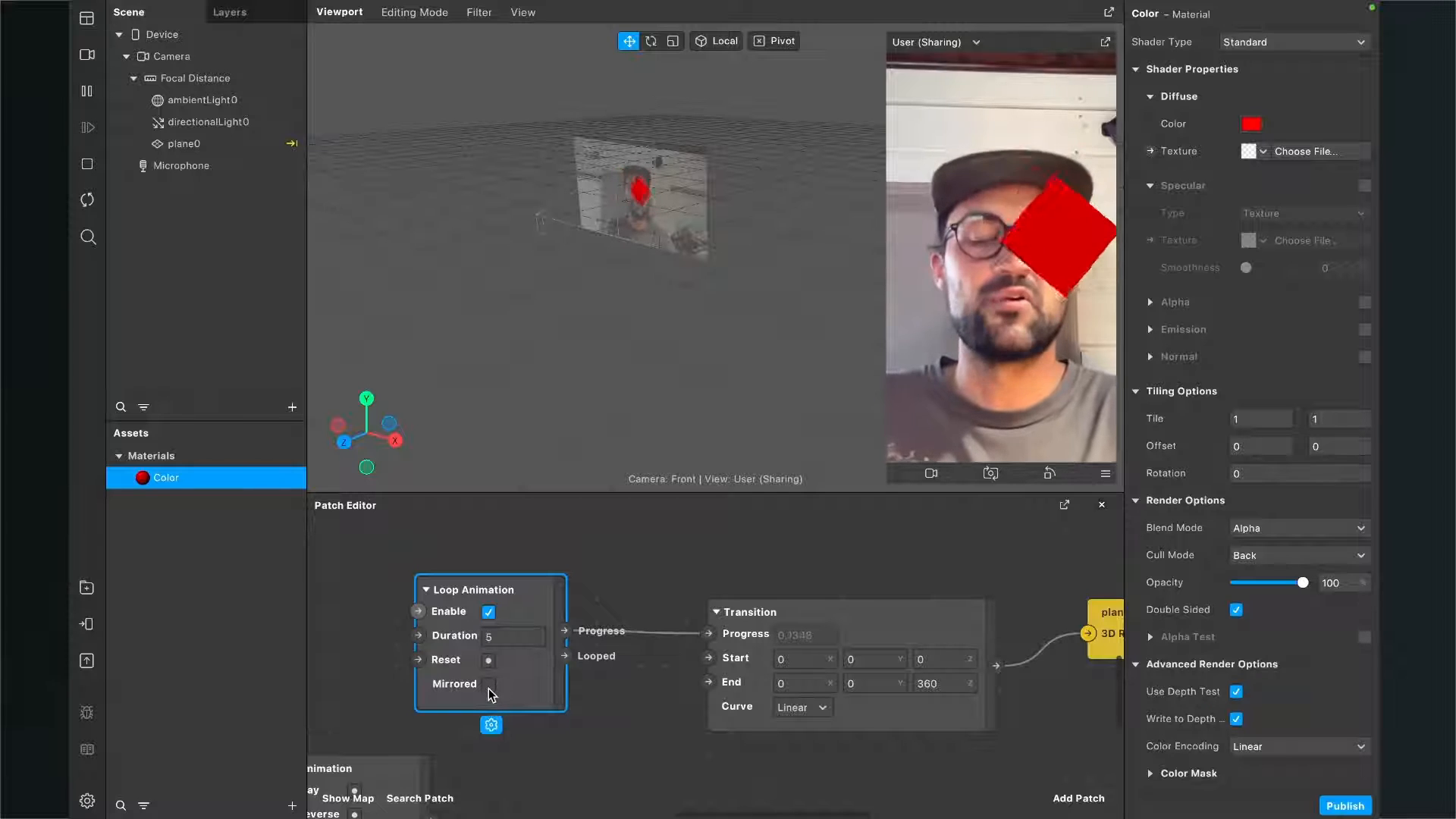
Create a 3D Scale patch for plane0 and place it below the plane's 3D Rotation patch
{"action": "scroll", "coordinate": [486, 696], "scroll_direction": "down", "scroll_amount": 5}
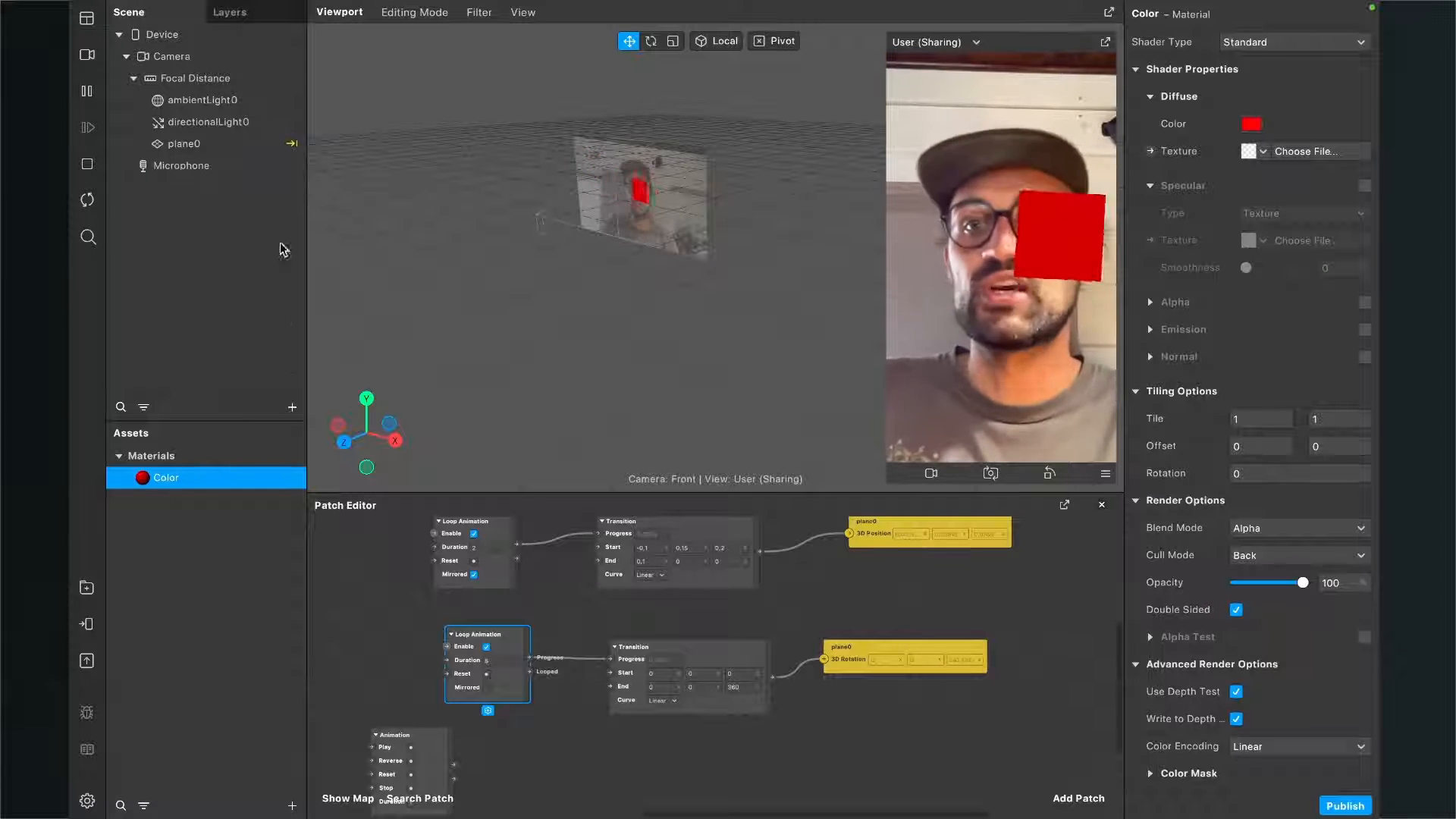
{"action": "left_click", "coordinate": [190, 148]}
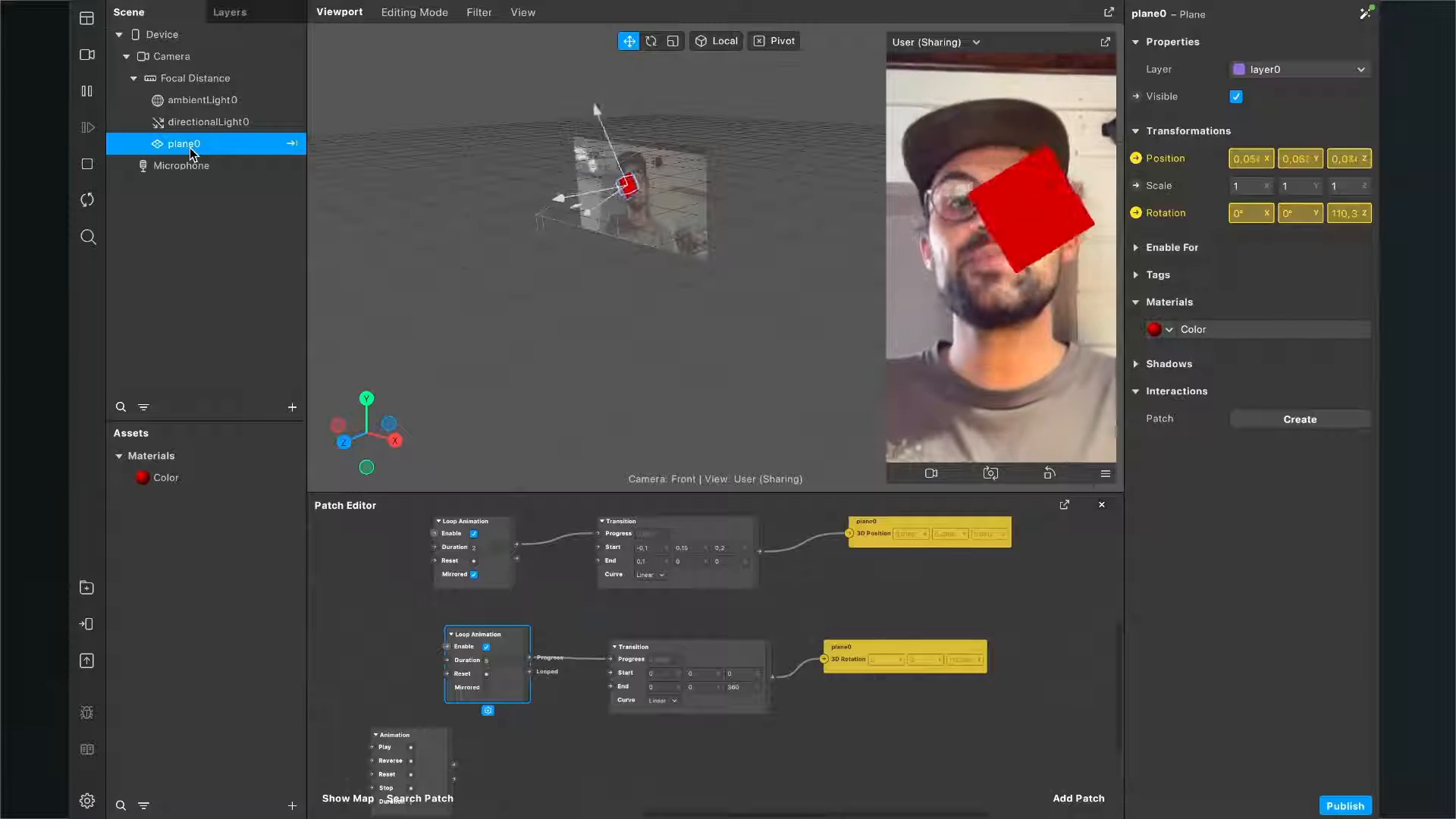
{"action": "left_click", "coordinate": [1136, 186]}
{"action": "scroll", "coordinate": [709, 728], "scroll_direction": "down", "scroll_amount": 3}
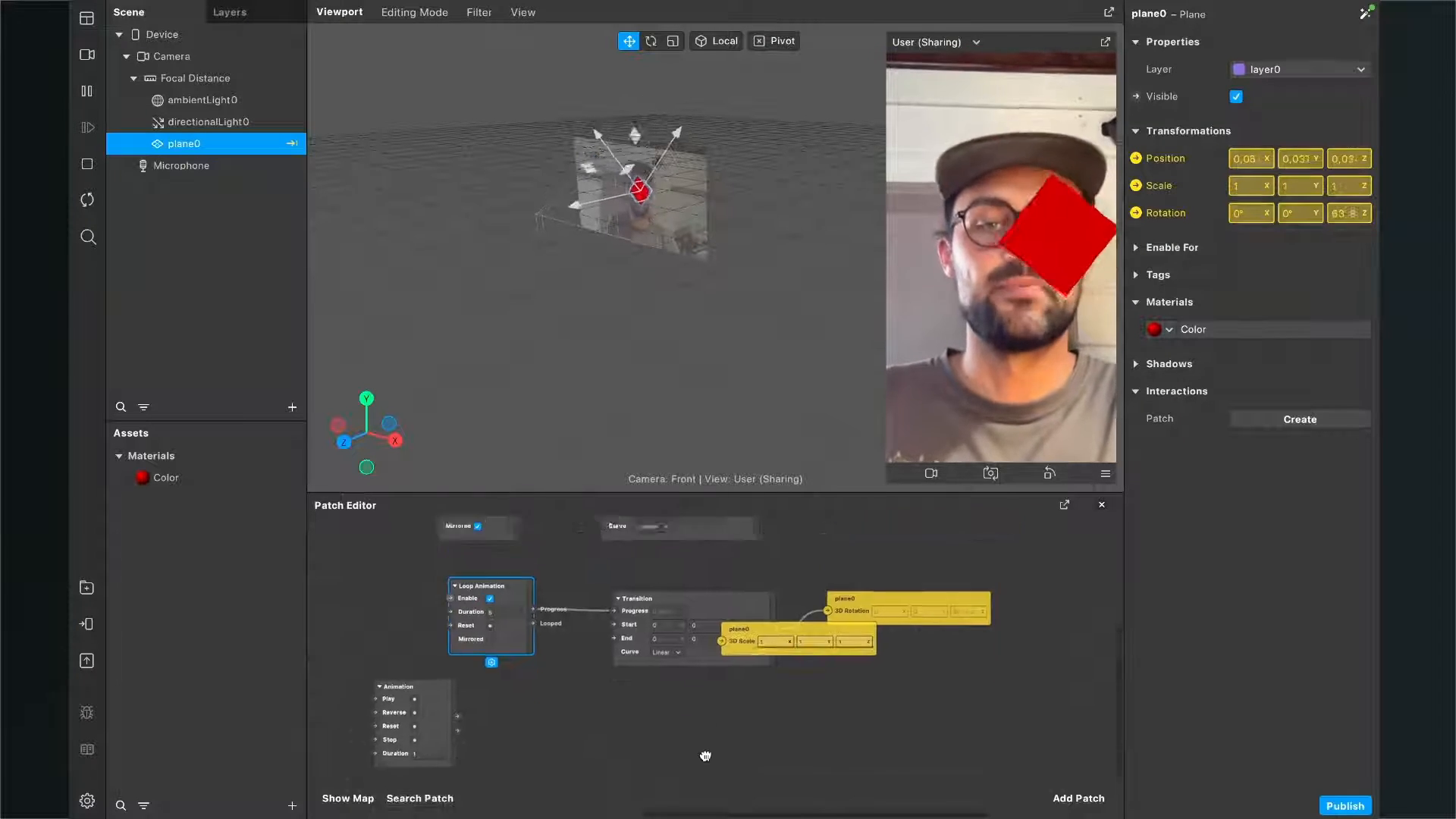
{"action": "left_click_drag", "start_coordinate": [734, 601], "coordinate": [852, 676]}
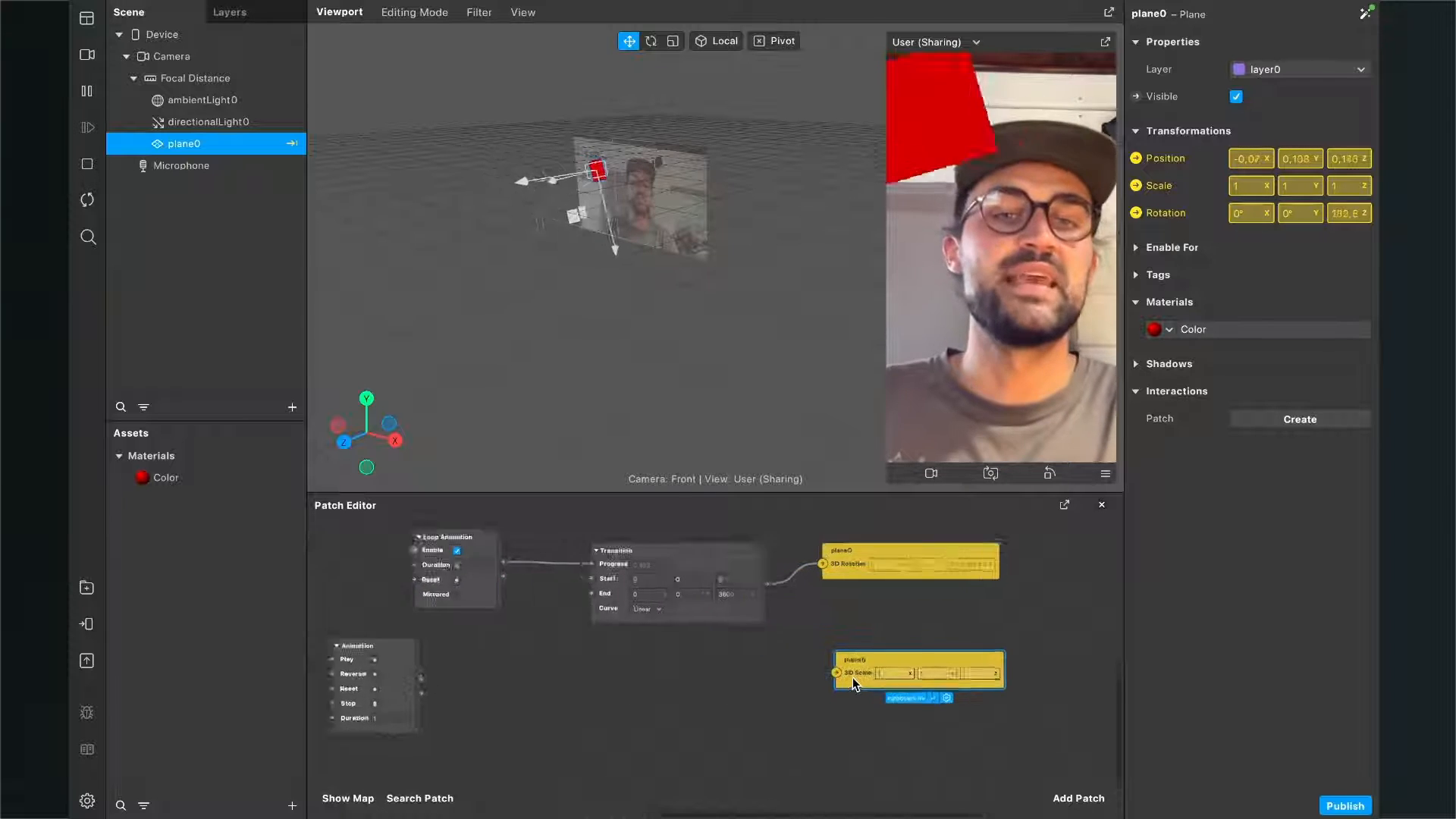
Move the unused Animation patch further down to free space below the rotation patches
{"action": "scroll", "coordinate": [852, 677], "scroll_direction": "up", "scroll_amount": 5, "text": "ctrl"}
{"action": "scroll", "coordinate": [591, 668], "scroll_direction": "down", "scroll_amount": 5, "text": "ctrl"}
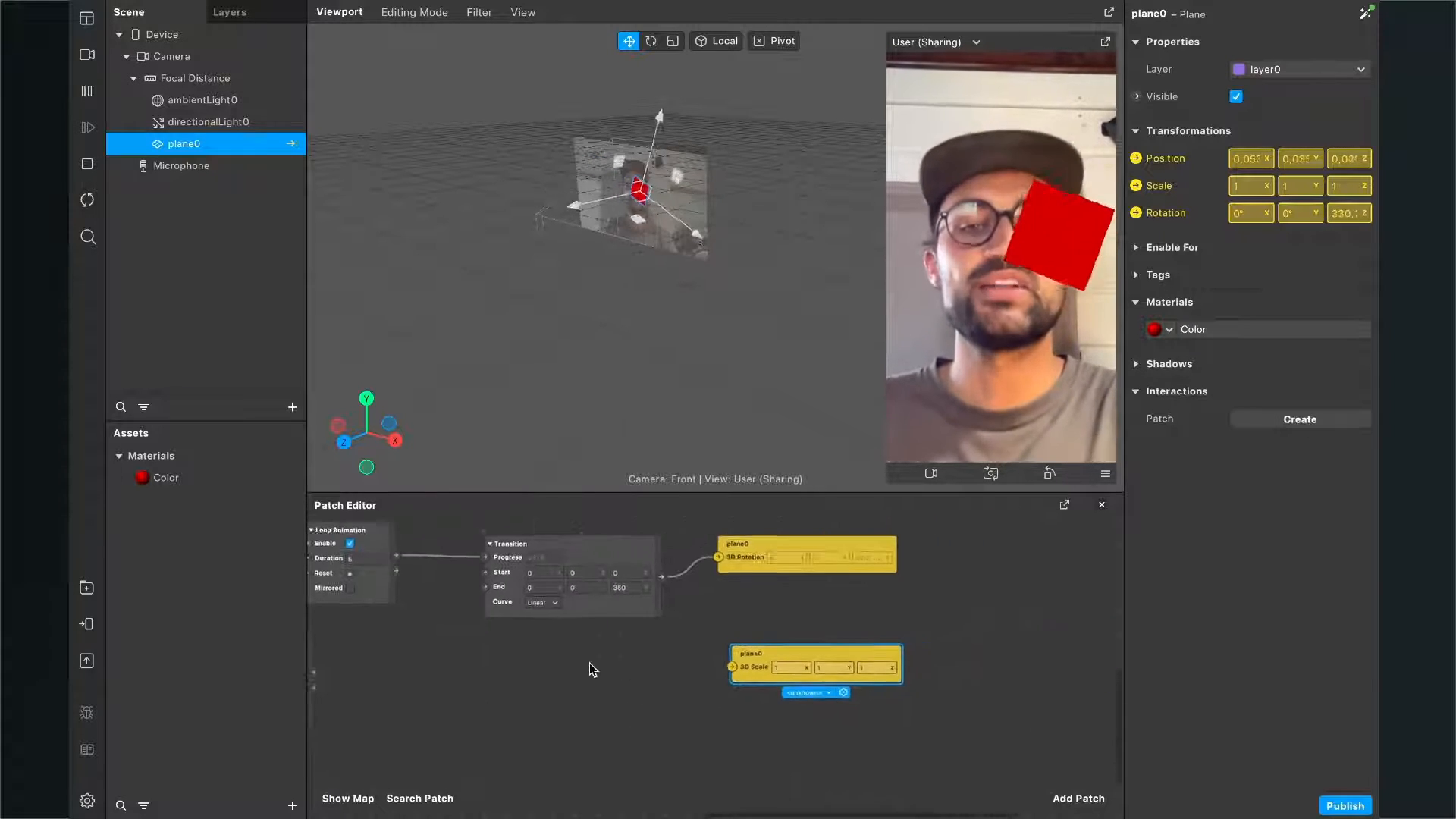
{"action": "scroll", "coordinate": [590, 665], "scroll_direction": "left", "scroll_amount": 5}
{"action": "left_click_drag", "start_coordinate": [479, 629], "coordinate": [390, 778]}
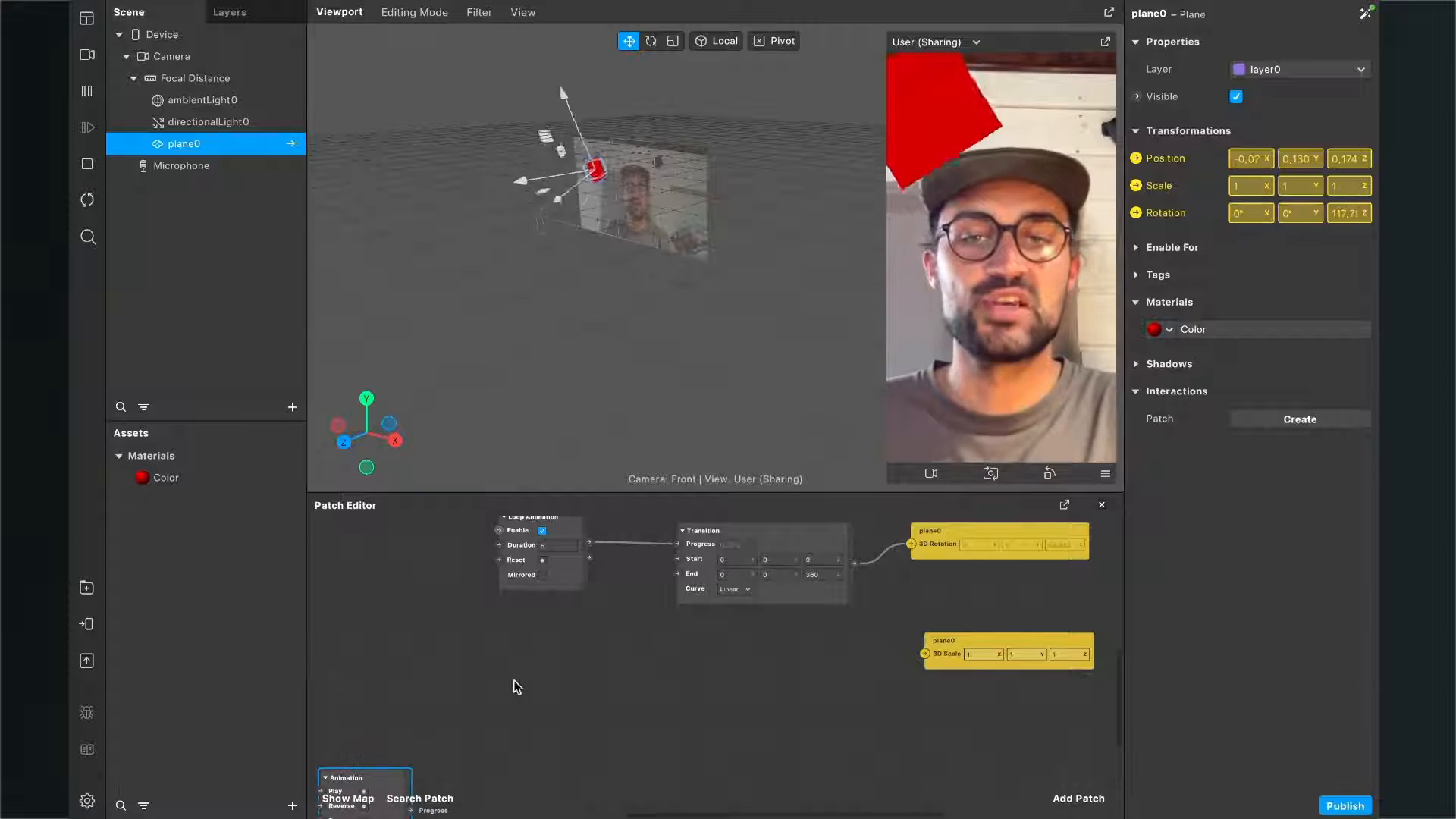
Duplicate the rotation's Loop Animation and Transition patches and place the copies beside the 3D Scale patch
{"action": "scroll", "coordinate": [514, 686], "scroll_direction": "up", "scroll_amount": 2}
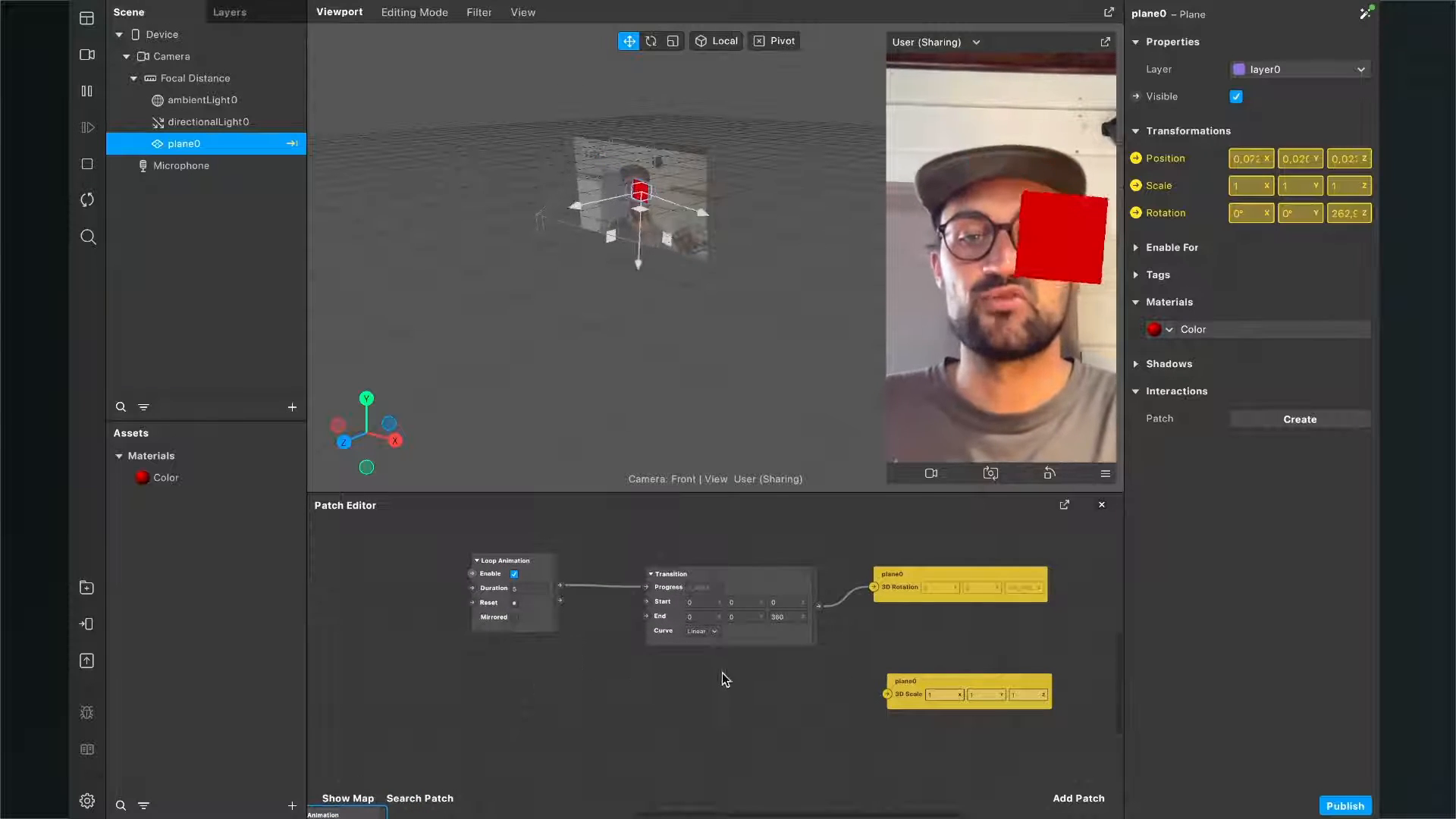
{"action": "left_click_drag", "start_coordinate": [739, 682], "coordinate": [492, 560]}
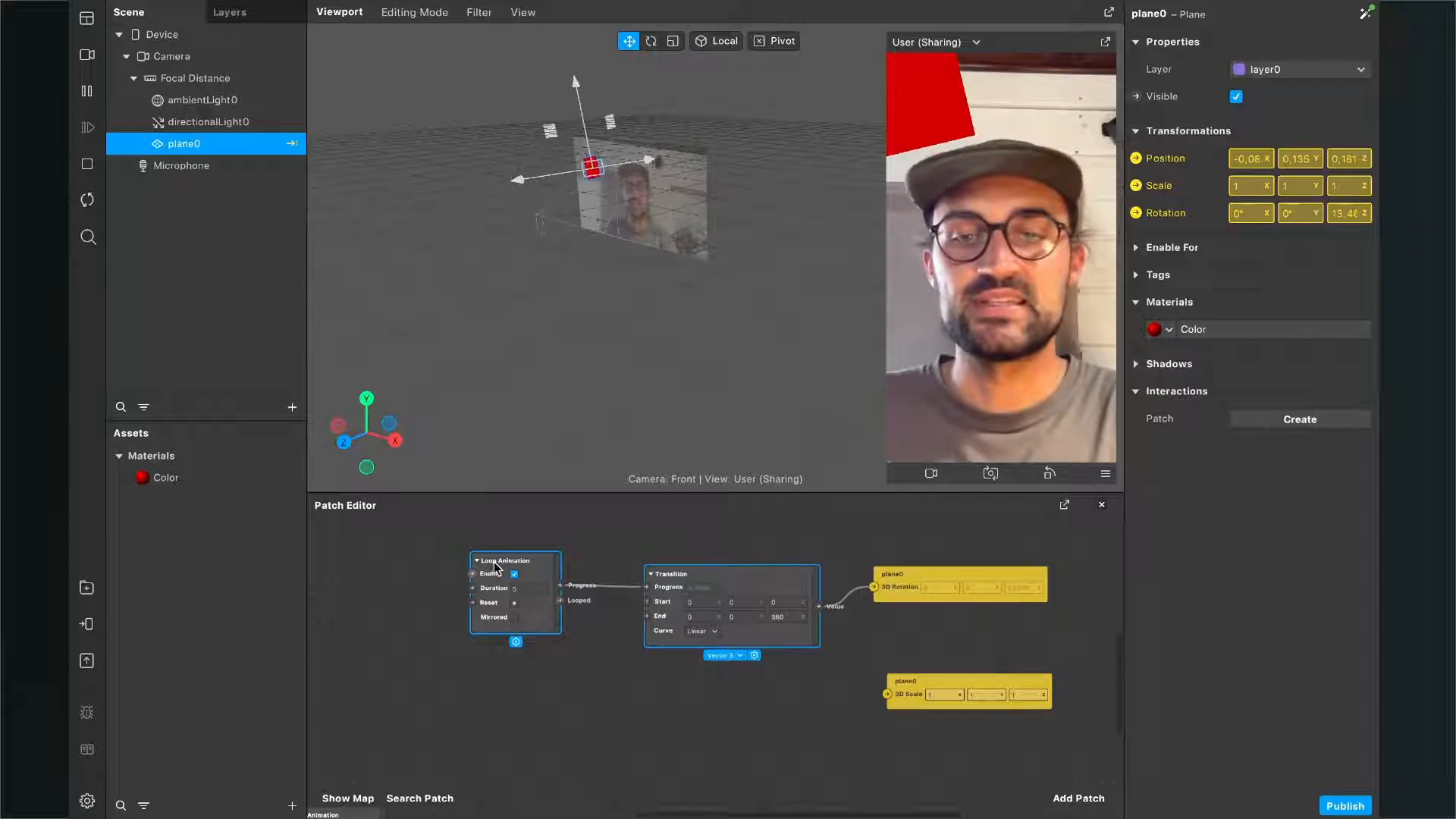
{"action": "right_click", "coordinate": [751, 582]}
{"action": "left_click", "coordinate": [789, 595]}
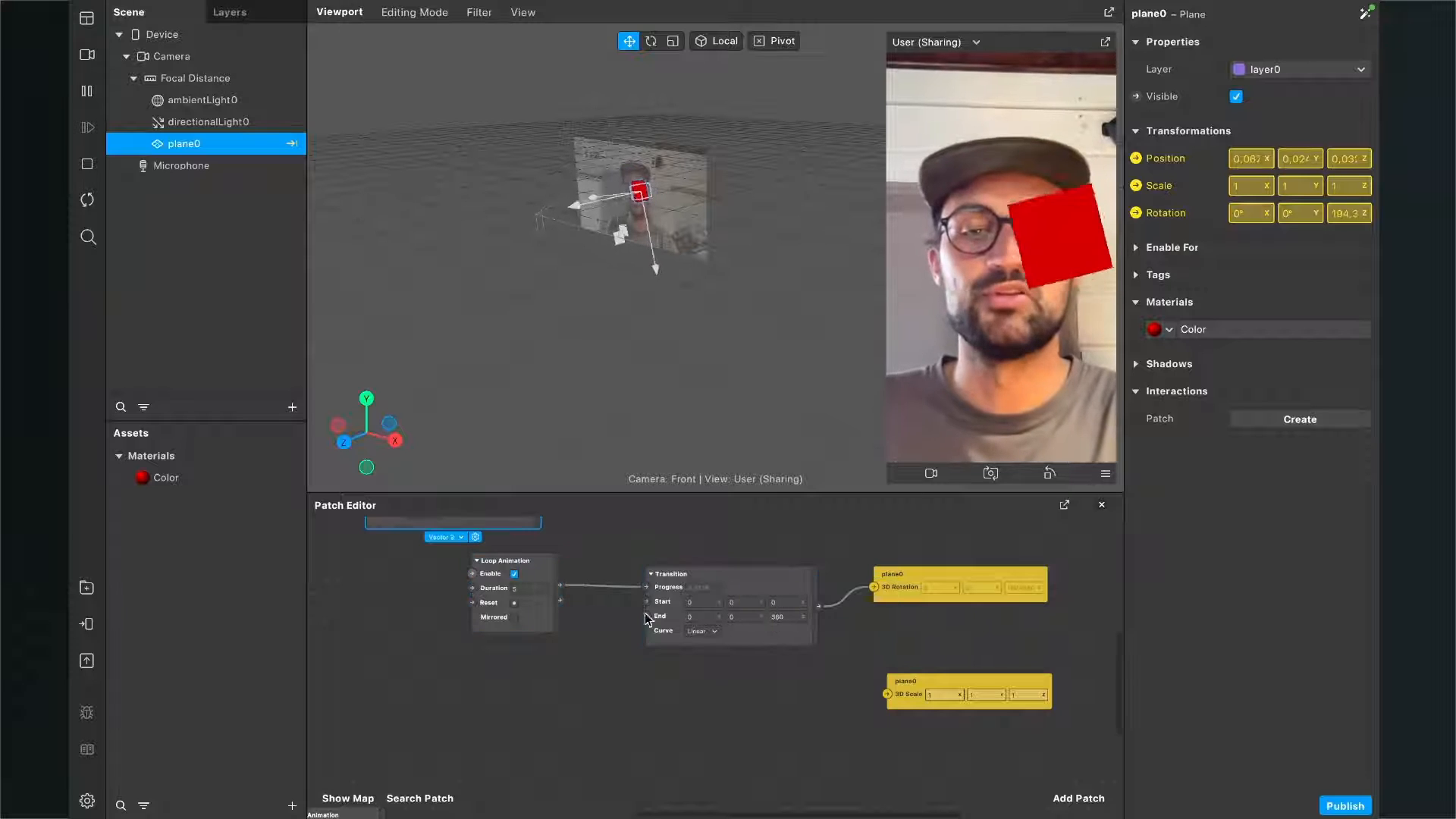
{"action": "scroll", "coordinate": [541, 594], "scroll_direction": "left", "scroll_amount": 3}
{"action": "scroll", "coordinate": [540, 595], "scroll_direction": "up", "scroll_amount": 2}
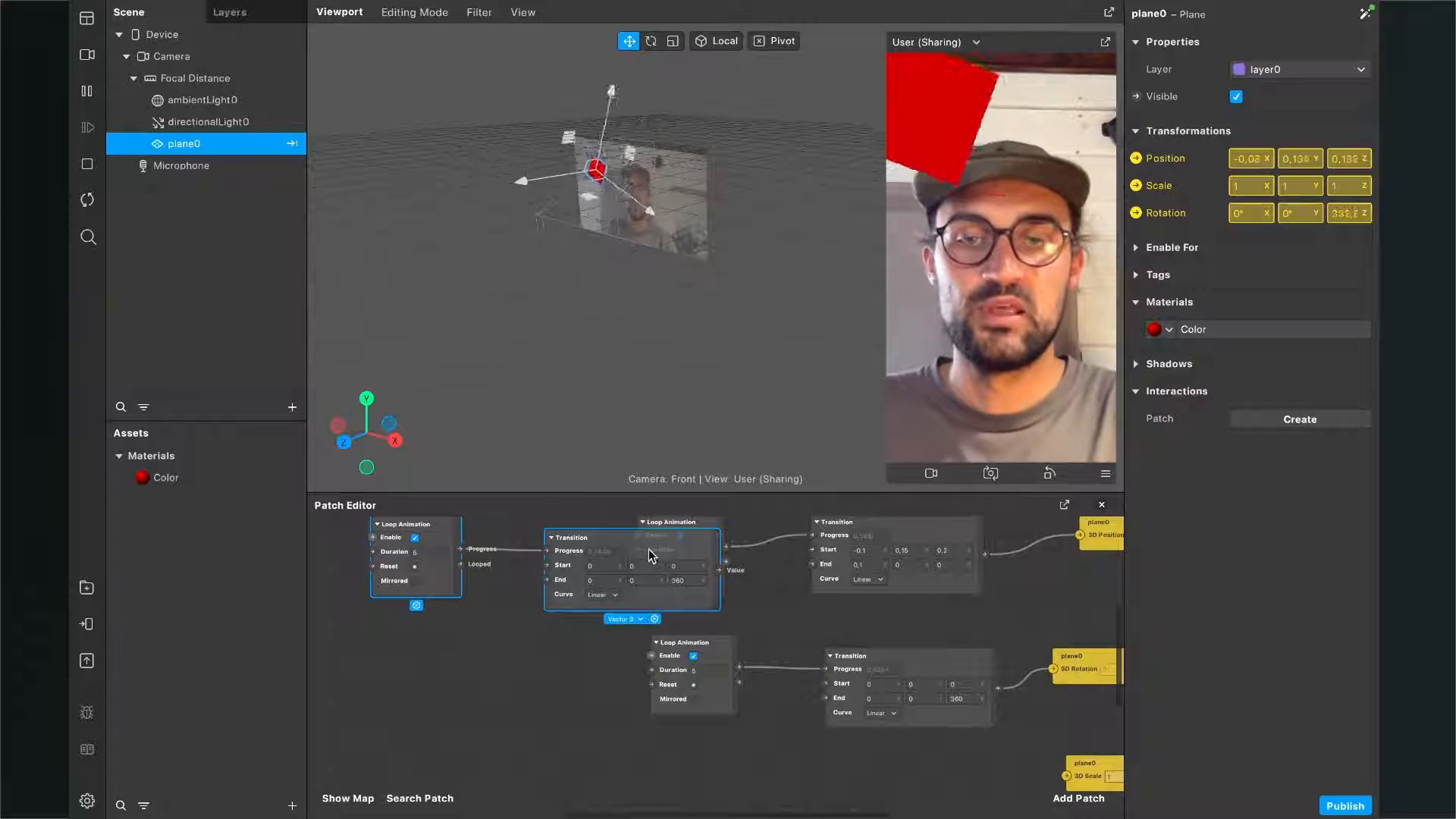
{"action": "left_click_drag", "start_coordinate": [645, 555], "coordinate": [941, 784]}
{"action": "scroll", "coordinate": [945, 731], "scroll_direction": "right", "scroll_amount": 3}
{"action": "scroll", "coordinate": [945, 731], "scroll_direction": "down", "scroll_amount": 3}
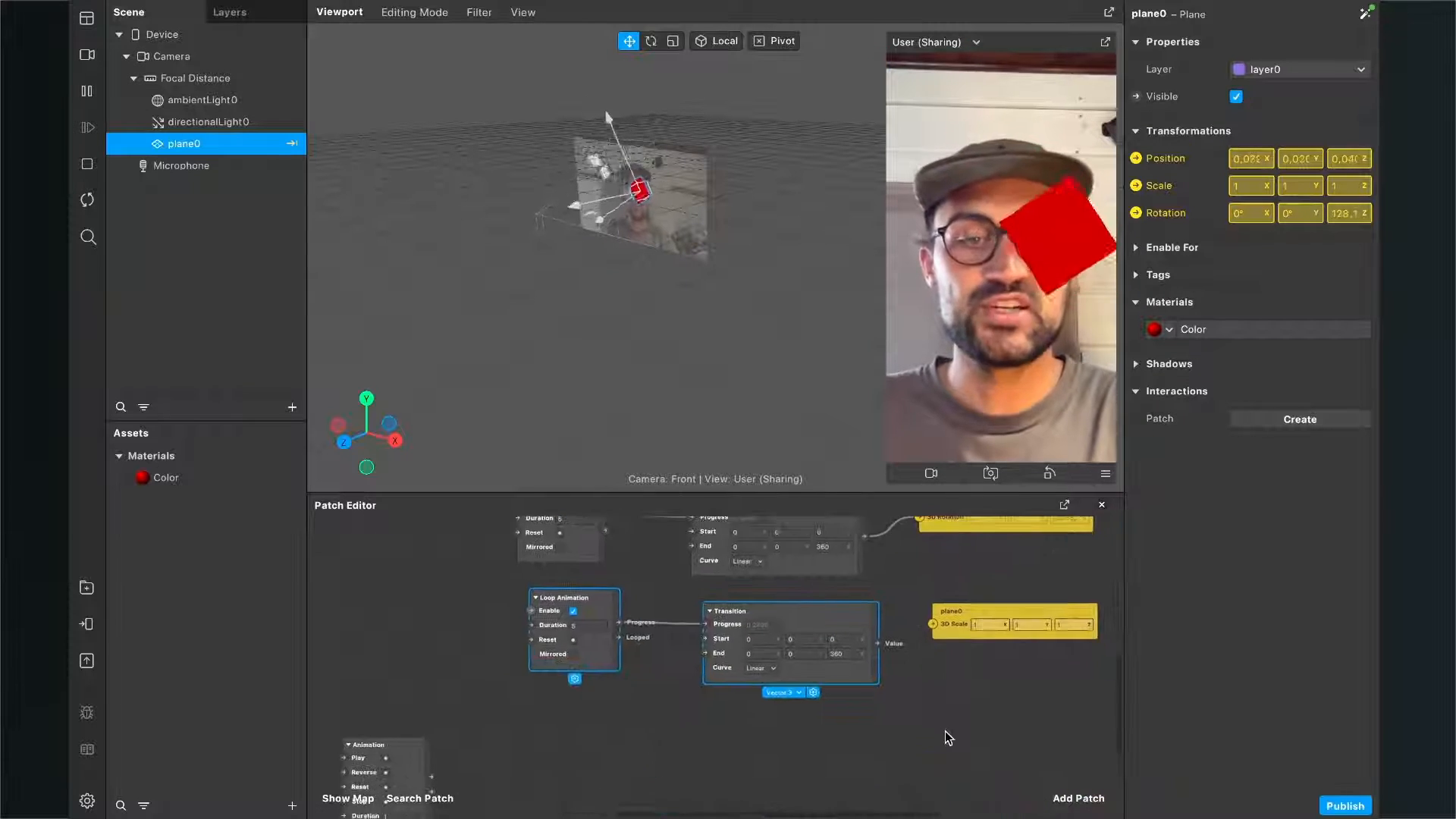
Connect the duplicated Transition's Value output to plane0's 3D Scale input and set its End Z value to 0
{"action": "scroll", "coordinate": [912, 693], "scroll_direction": "up", "scroll_amount": 3}
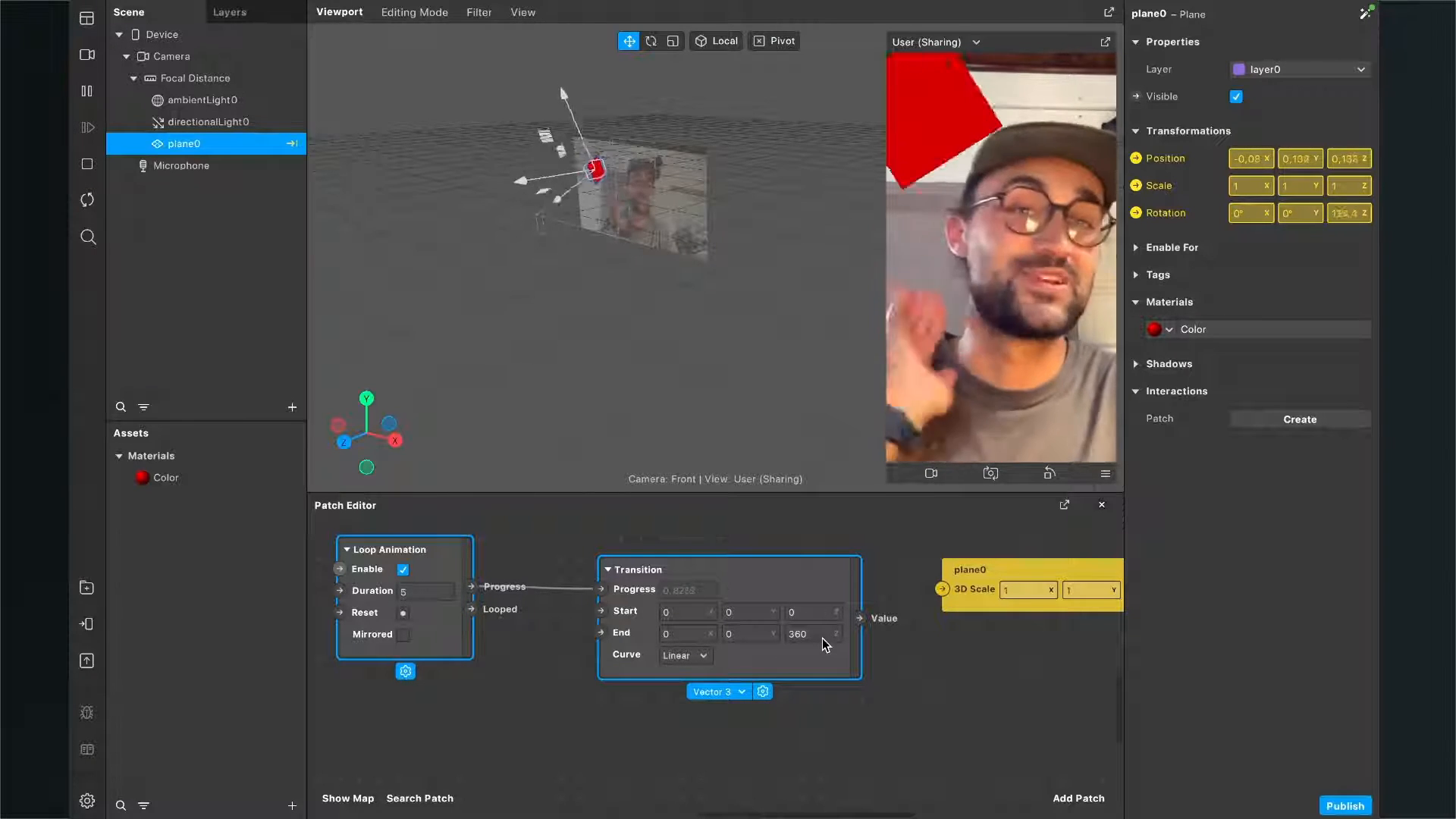
{"action": "left_click_drag", "start_coordinate": [860, 618], "coordinate": [940, 596]}
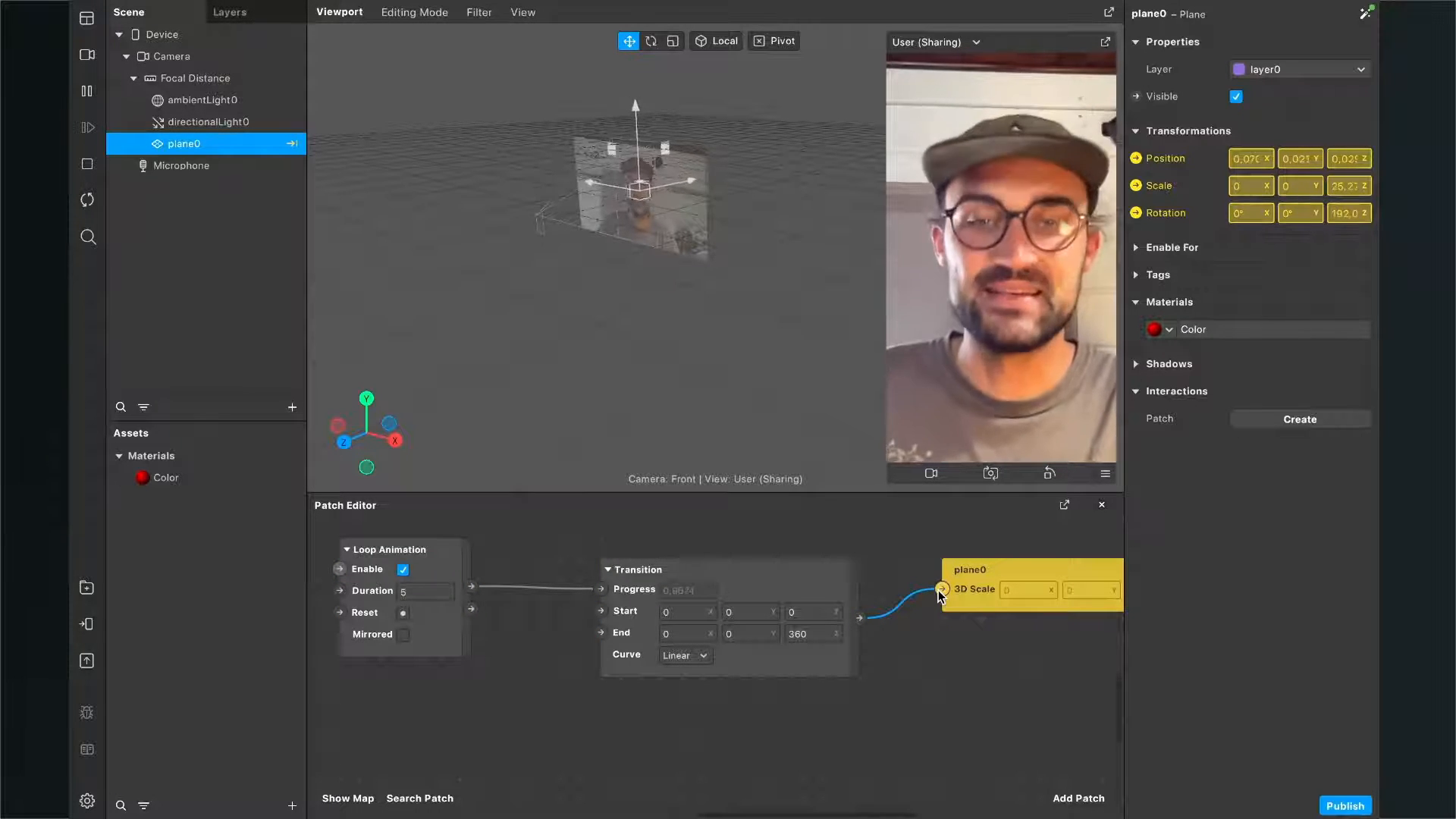
{"action": "left_click", "coordinate": [814, 636]}
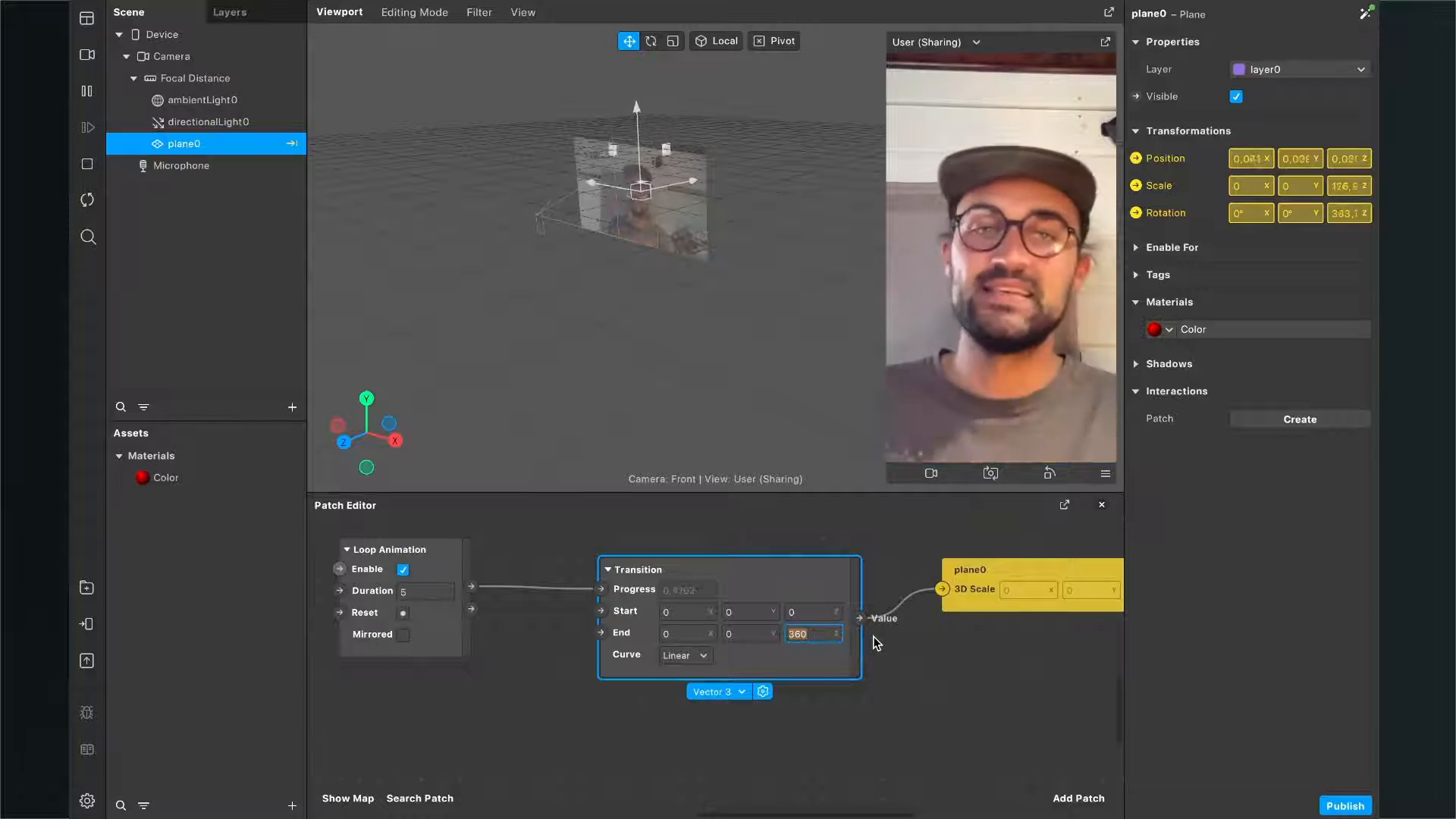
{"action": "type", "text": "380"}
{"action": "key", "text": "Return"}
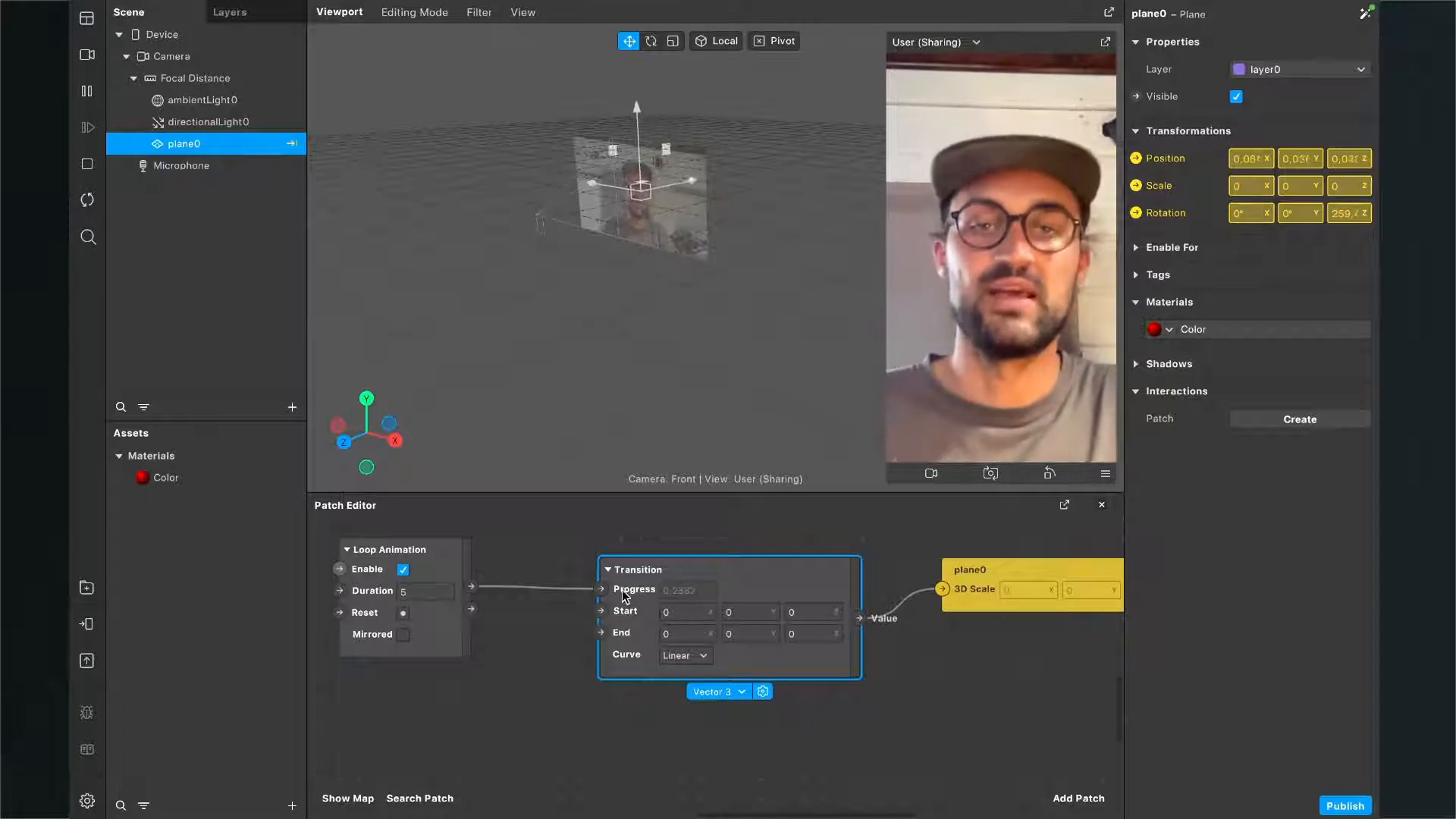
Set the scale Loop Animation to Duration 2 with Mirrored enabled, and its Transition's End X and Y to 1
{"action": "left_click_drag", "start_coordinate": [427, 558], "coordinate": [484, 589]}
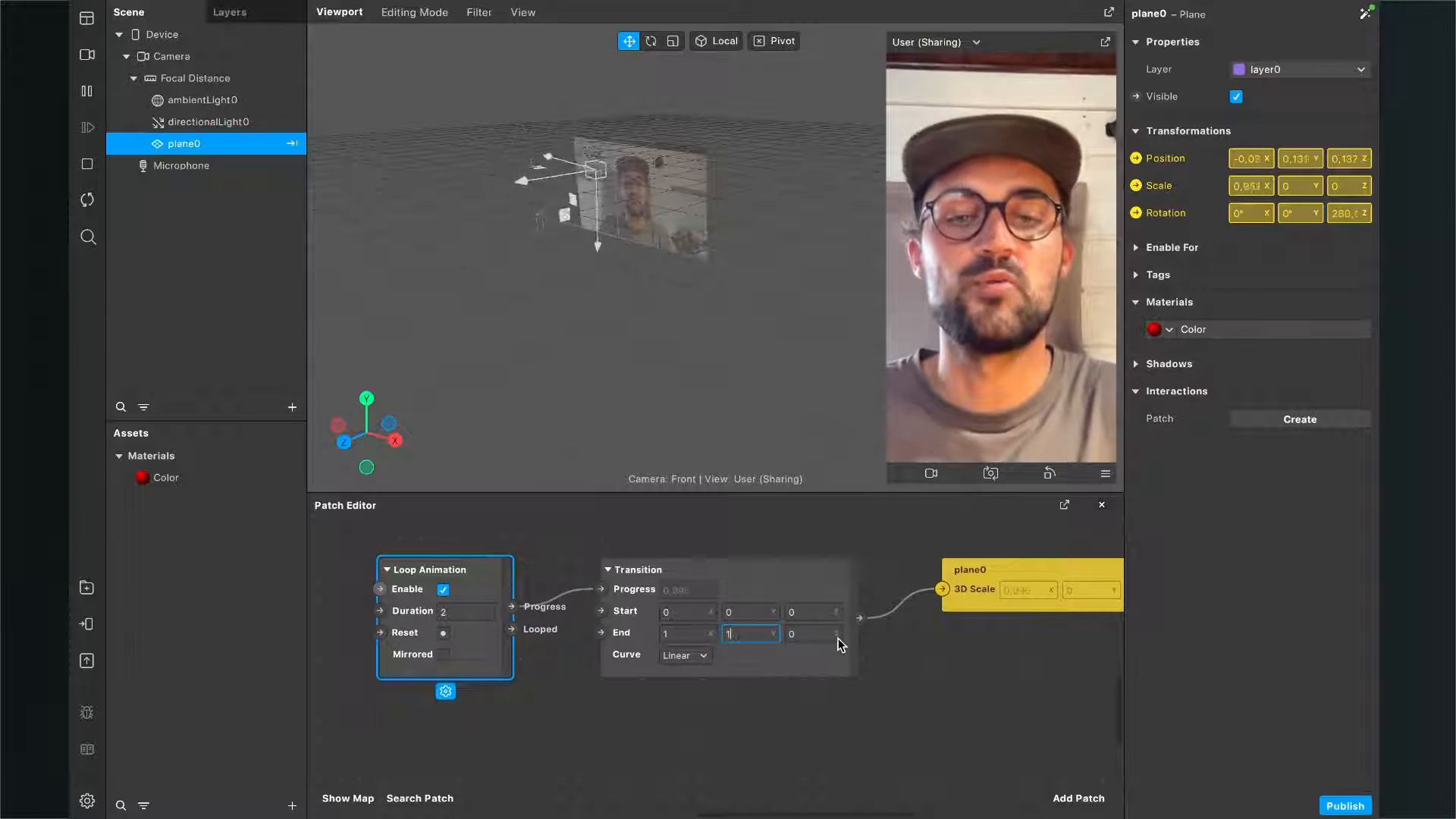
{"action": "key", "text": "Return"}
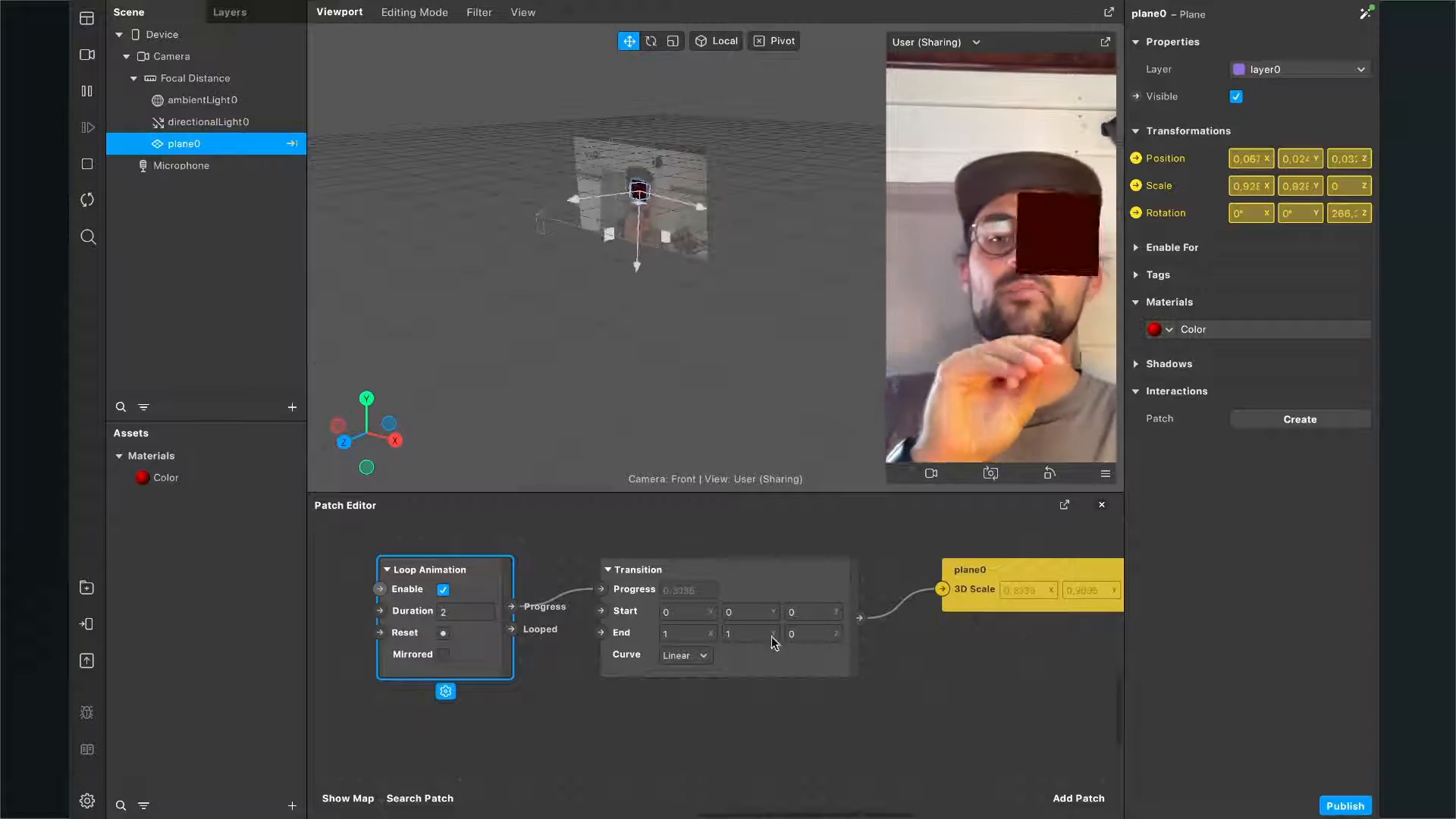
{"action": "left_click", "coordinate": [444, 656]}
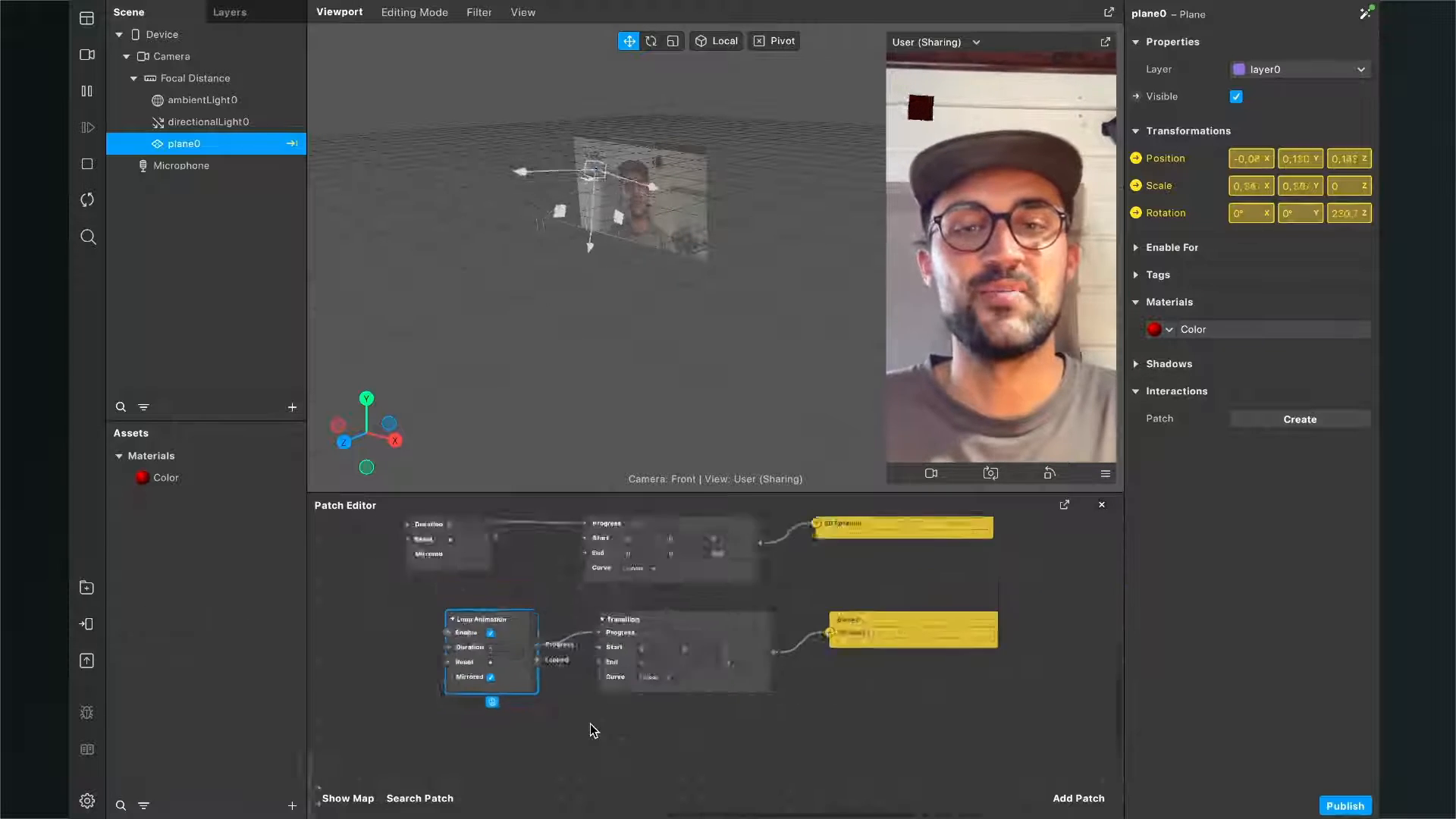
Change the Curve of the scale Transition patch to Sinusoidal In-Out
{"action": "scroll", "coordinate": [510, 664], "scroll_direction": "up", "scroll_amount": 3}
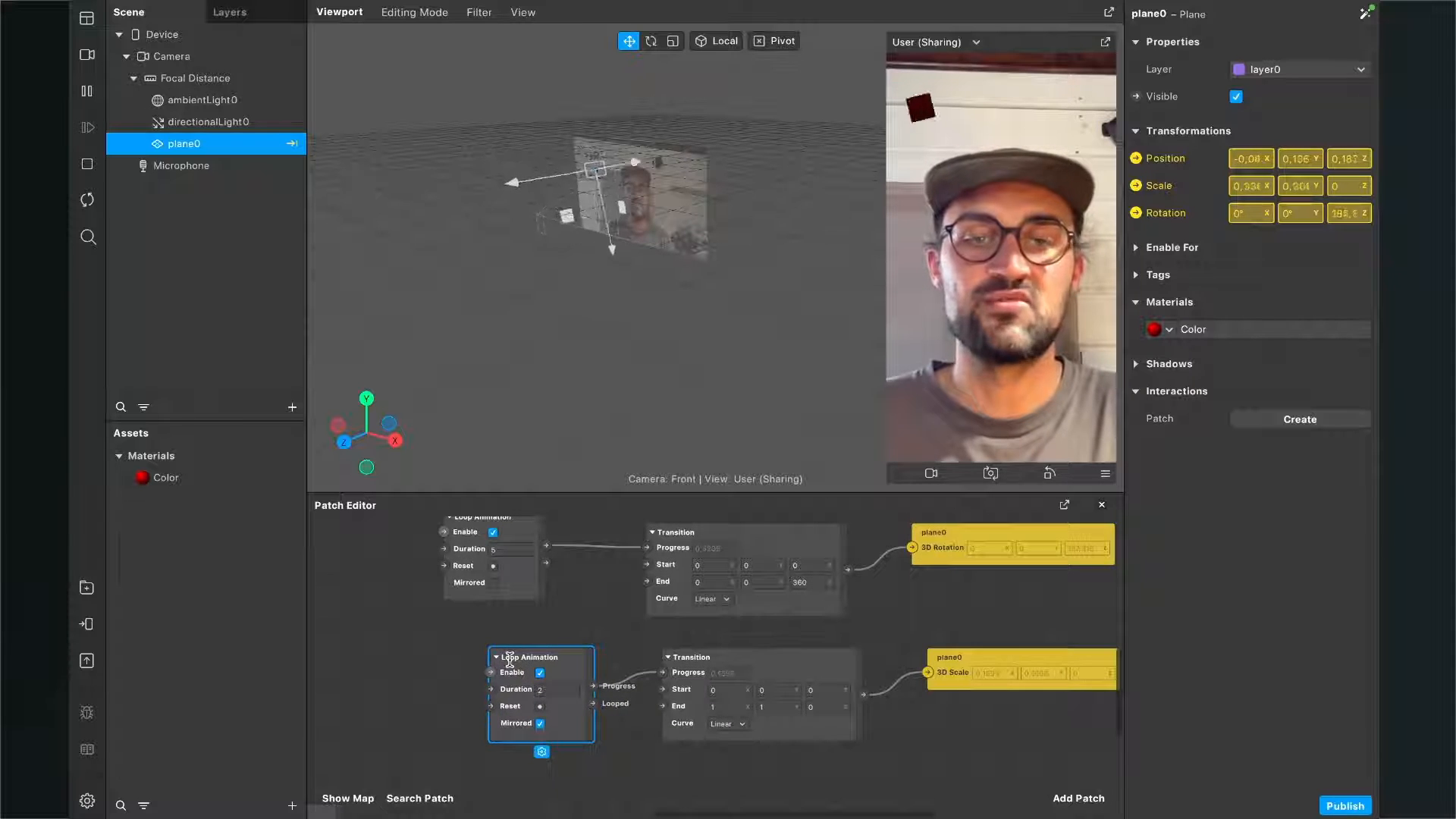
{"action": "scroll", "coordinate": [510, 660], "scroll_direction": "up", "scroll_amount": 5}
{"action": "scroll", "coordinate": [510, 660], "scroll_direction": "down", "scroll_amount": 2}
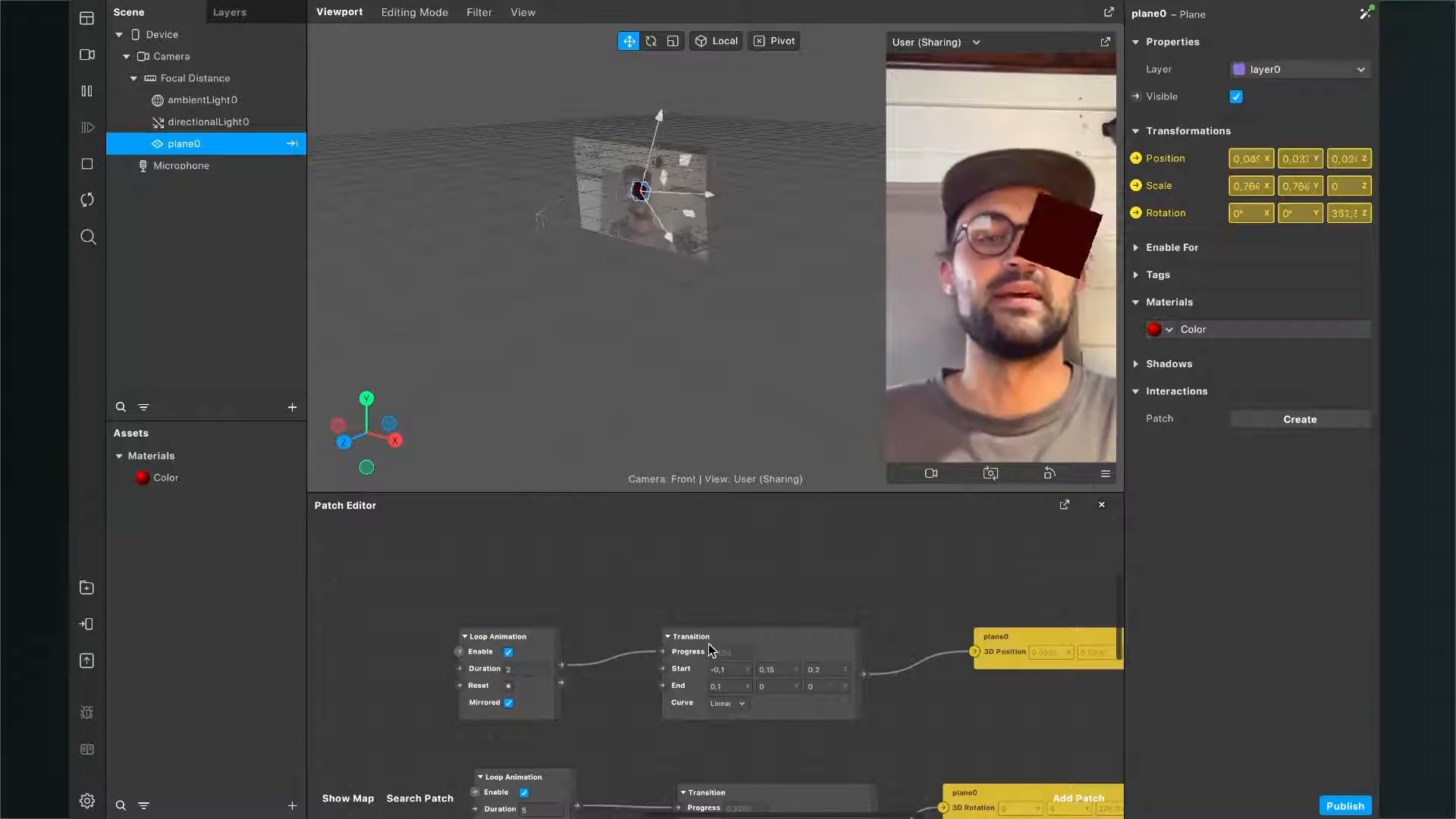
{"action": "scroll", "coordinate": [709, 644], "scroll_direction": "down", "scroll_amount": 3}
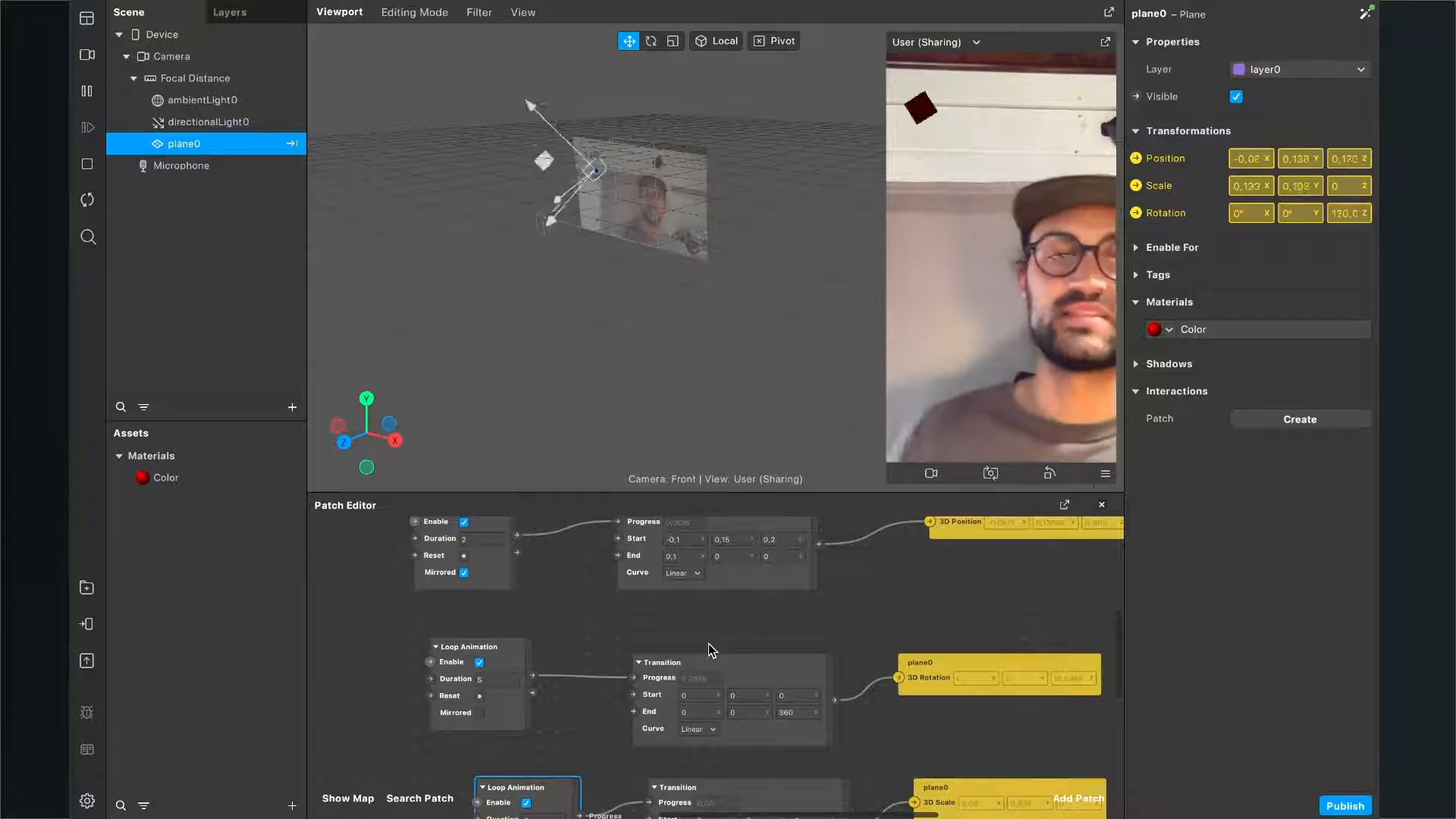
{"action": "scroll", "coordinate": [708, 643], "scroll_direction": "up", "scroll_amount": 5}
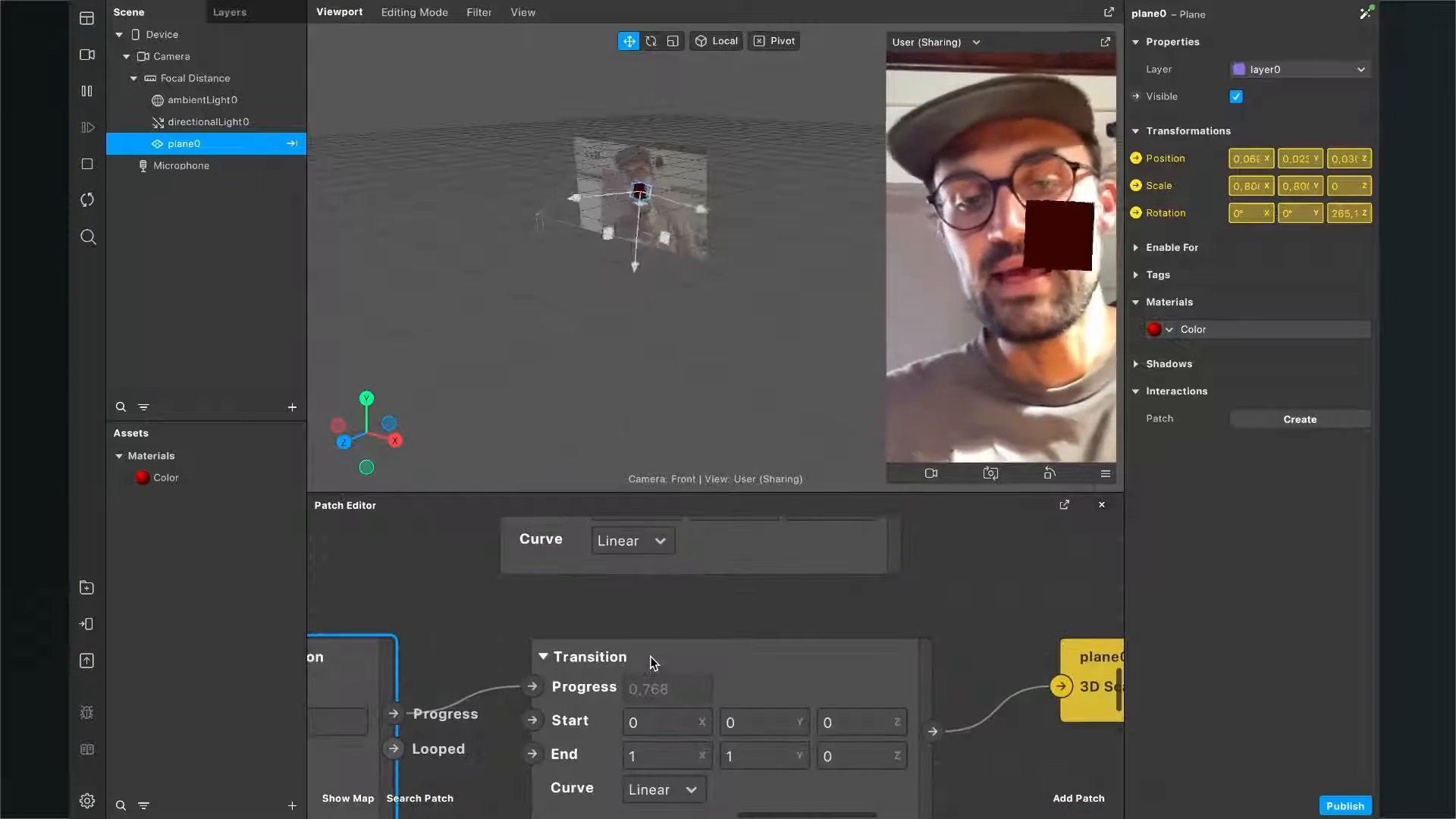
{"action": "scroll", "coordinate": [649, 657], "scroll_direction": "down", "scroll_amount": 2}
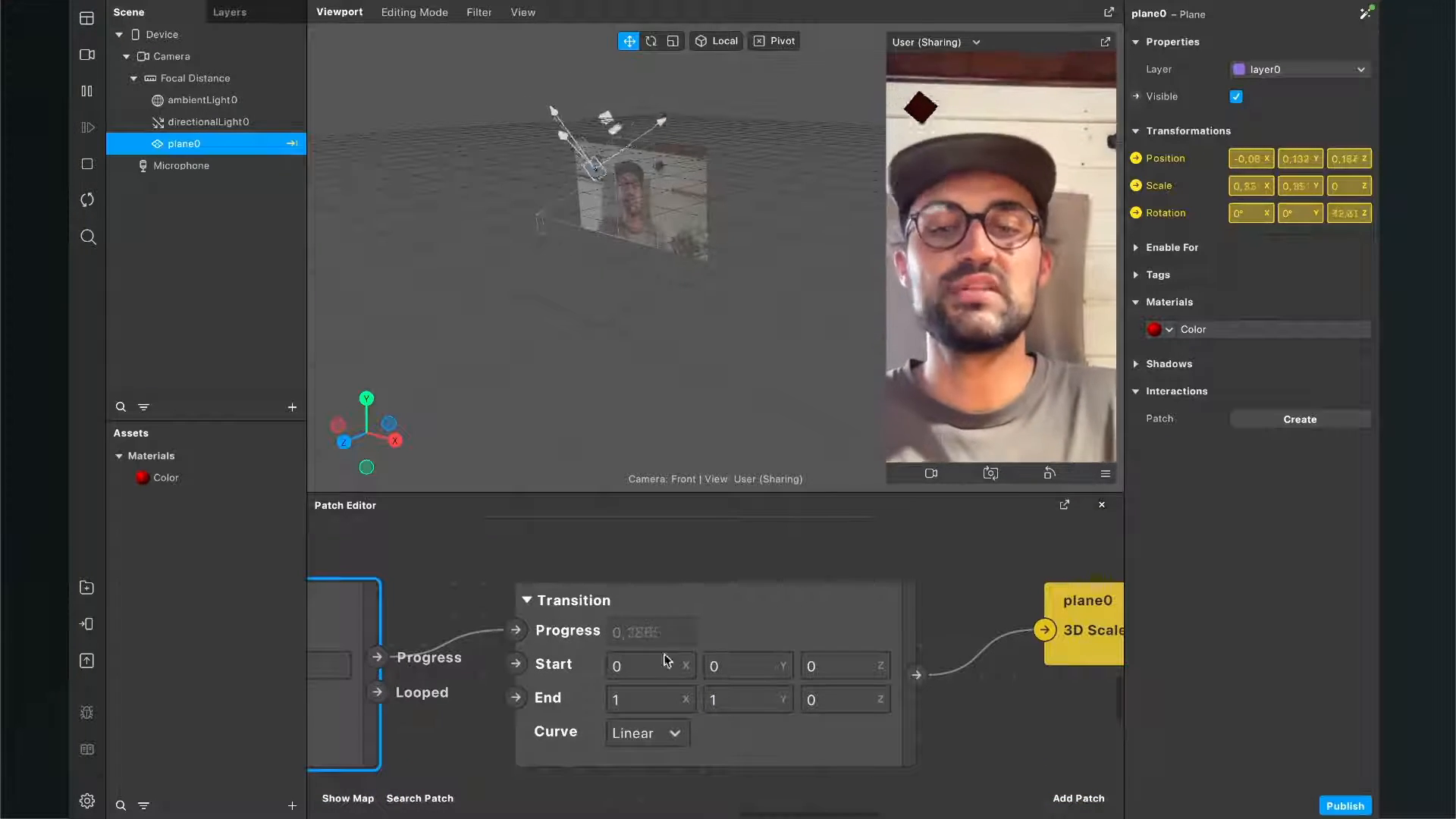
{"action": "scroll", "coordinate": [666, 709], "scroll_direction": "down", "scroll_amount": 1}
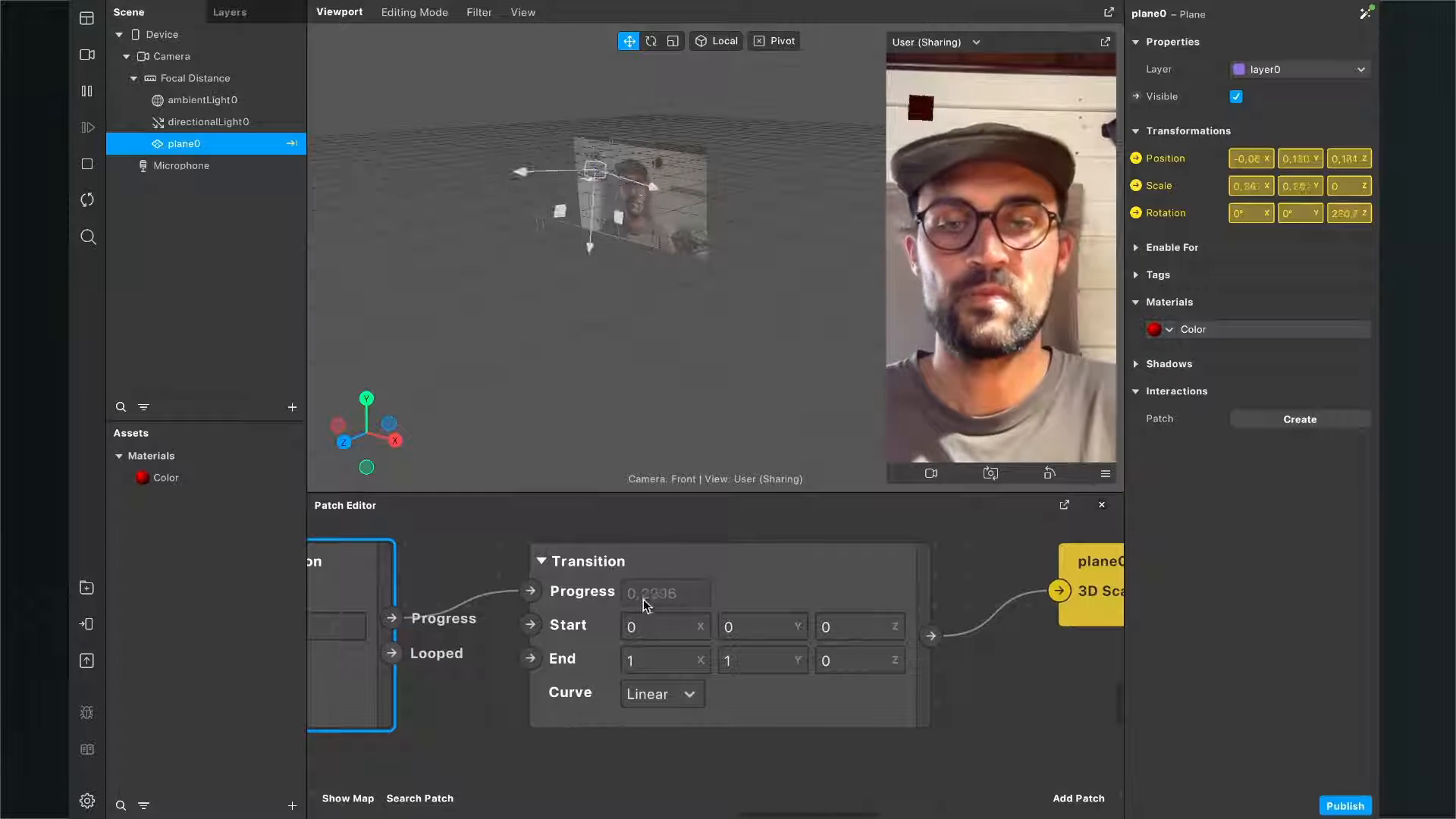
{"action": "left_click", "coordinate": [762, 586]}
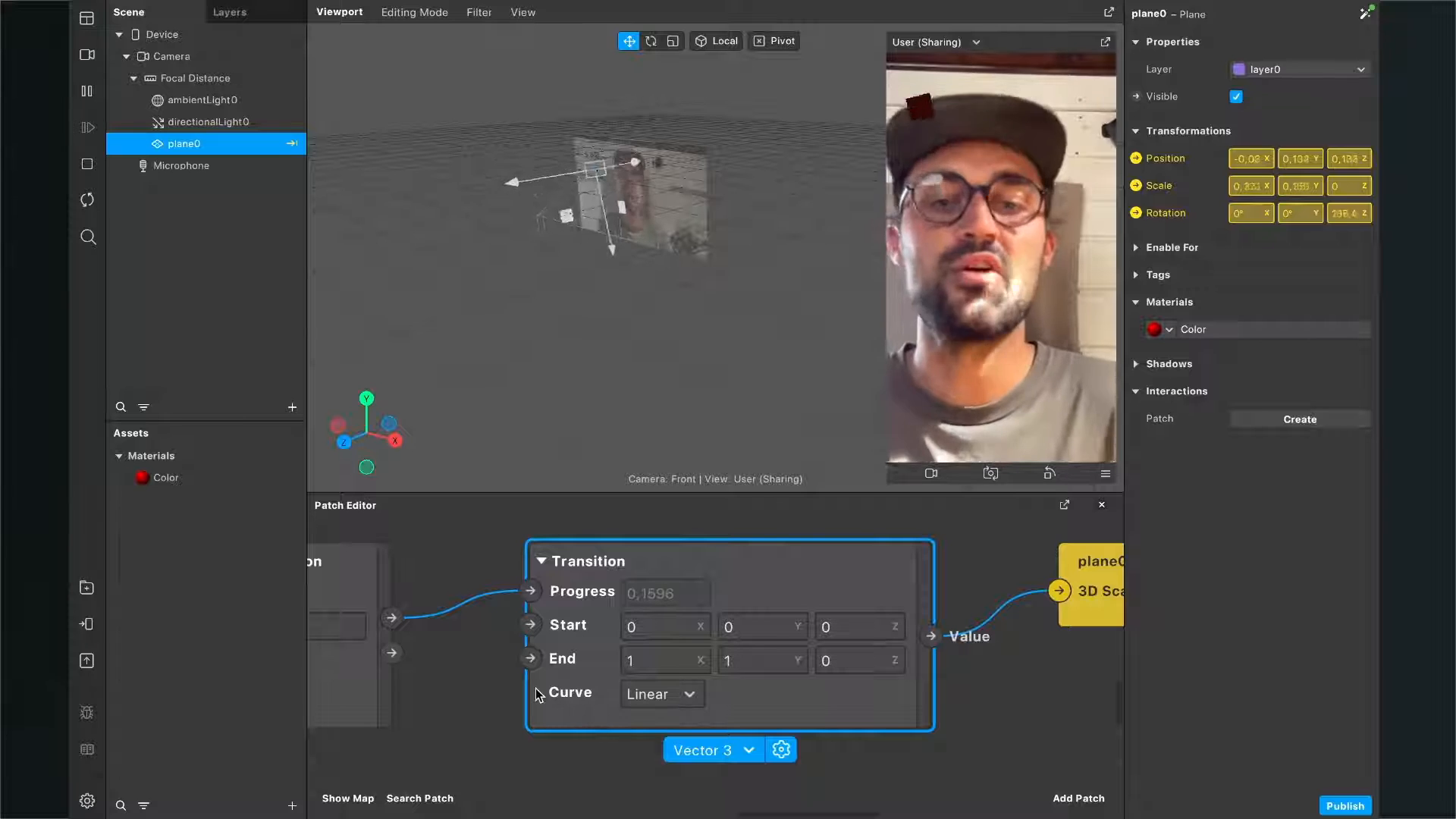
{"action": "left_click", "coordinate": [683, 694]}
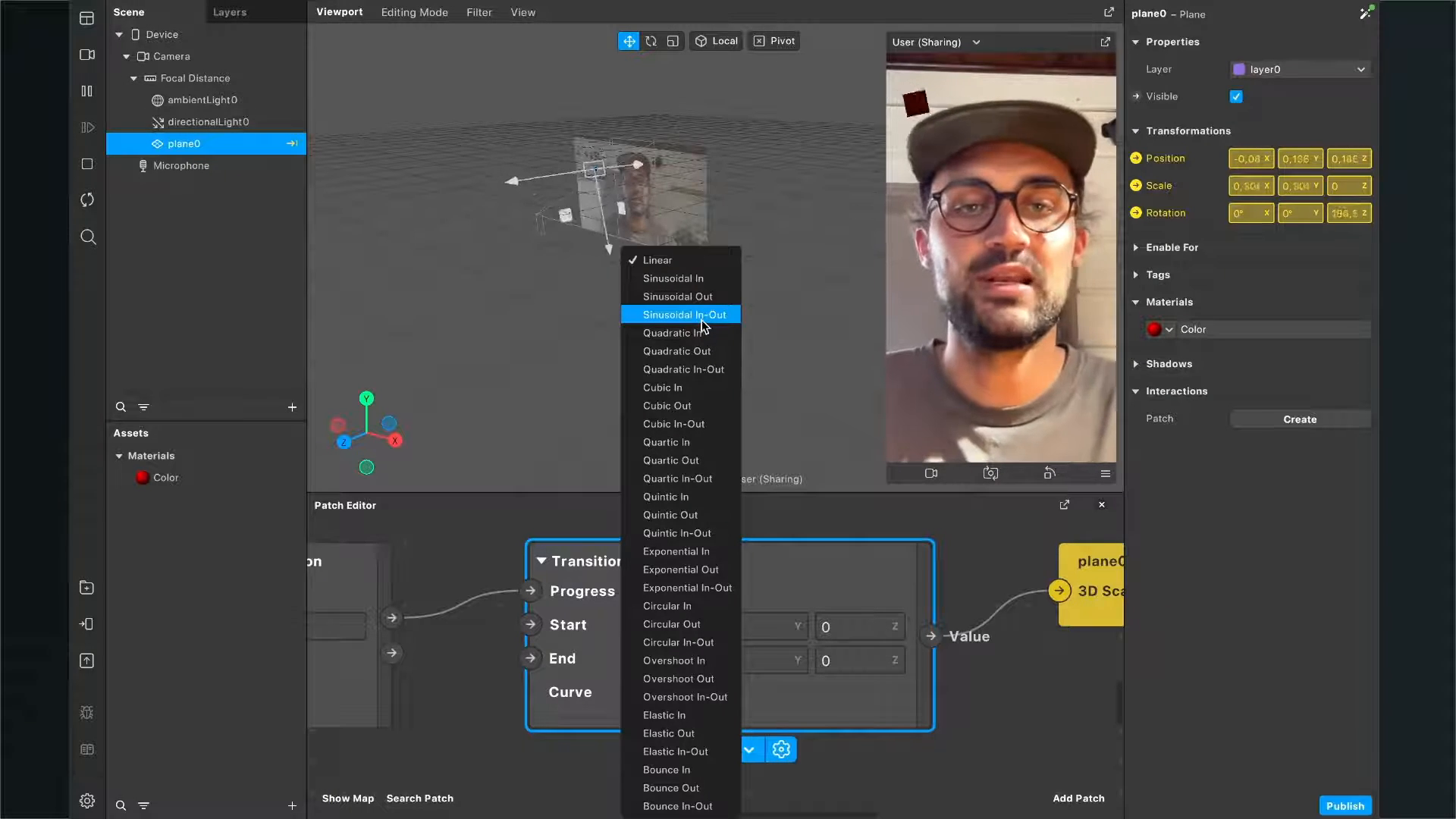
{"action": "left_click", "coordinate": [702, 314]}
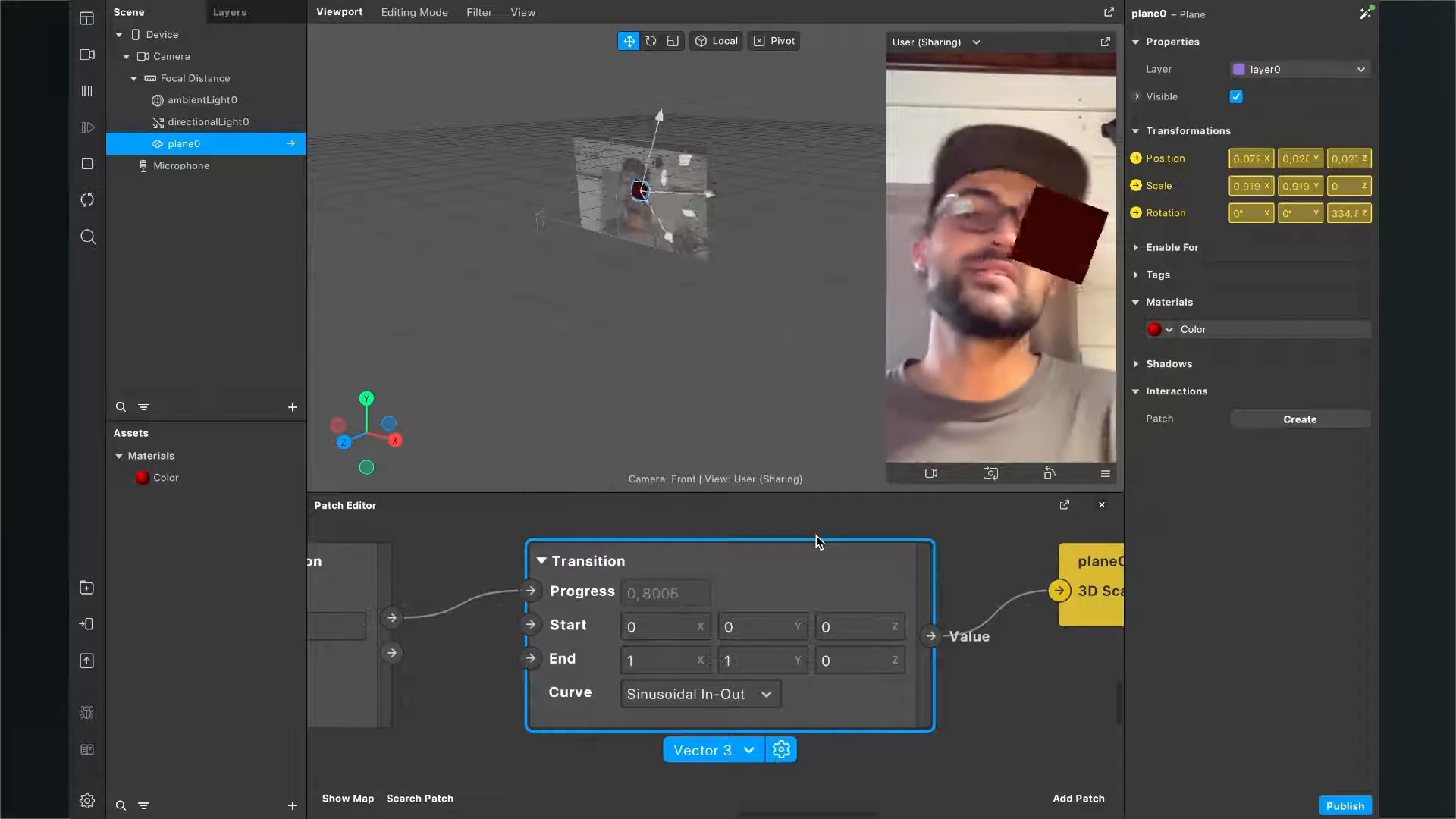
Disable the Loop Animation patches that drive the plane's position and rotation
{"action": "scroll", "coordinate": [753, 560], "scroll_direction": "down", "scroll_amount": 3}
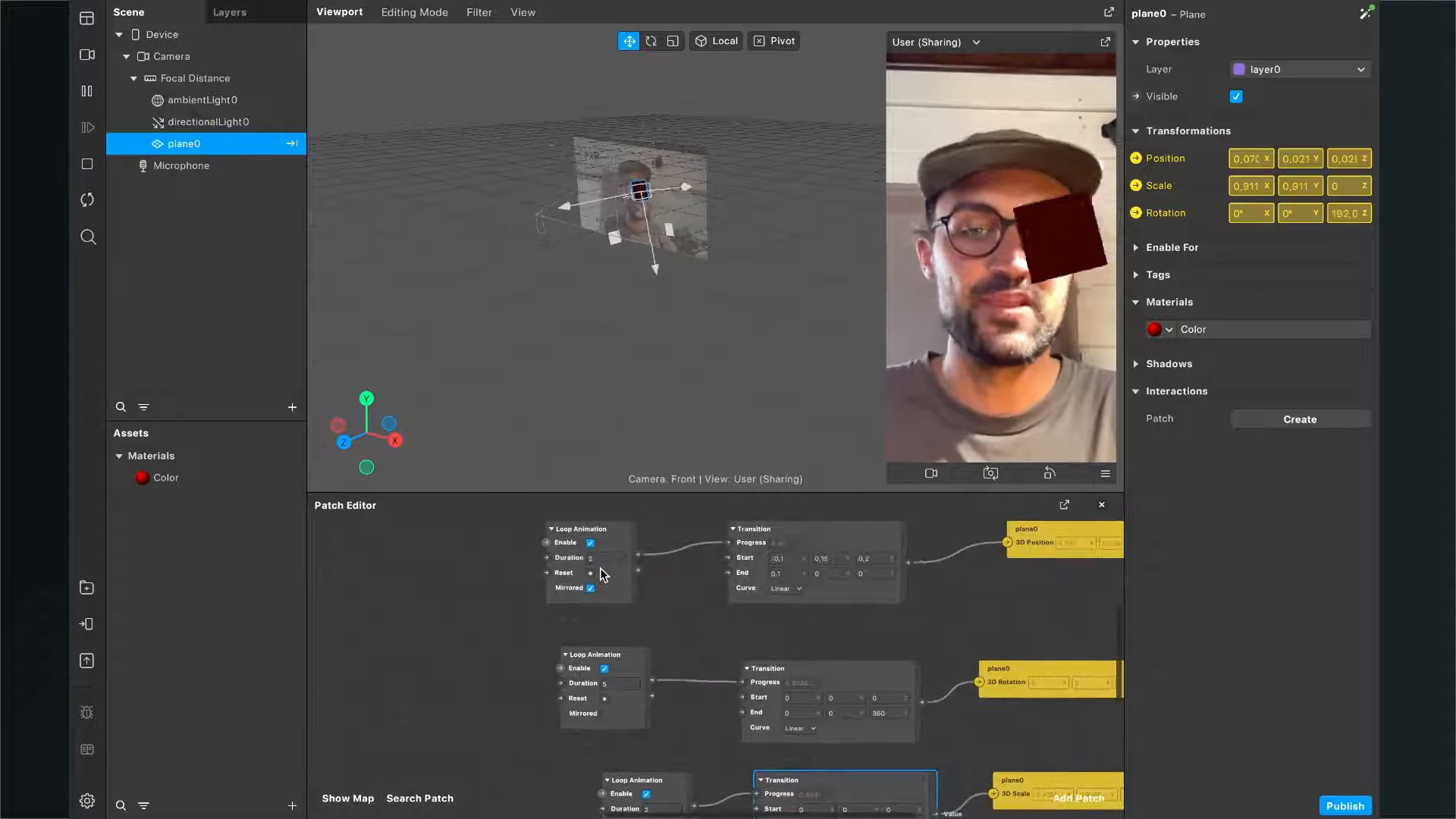
{"action": "scroll", "coordinate": [599, 569], "scroll_direction": "up", "scroll_amount": 5}
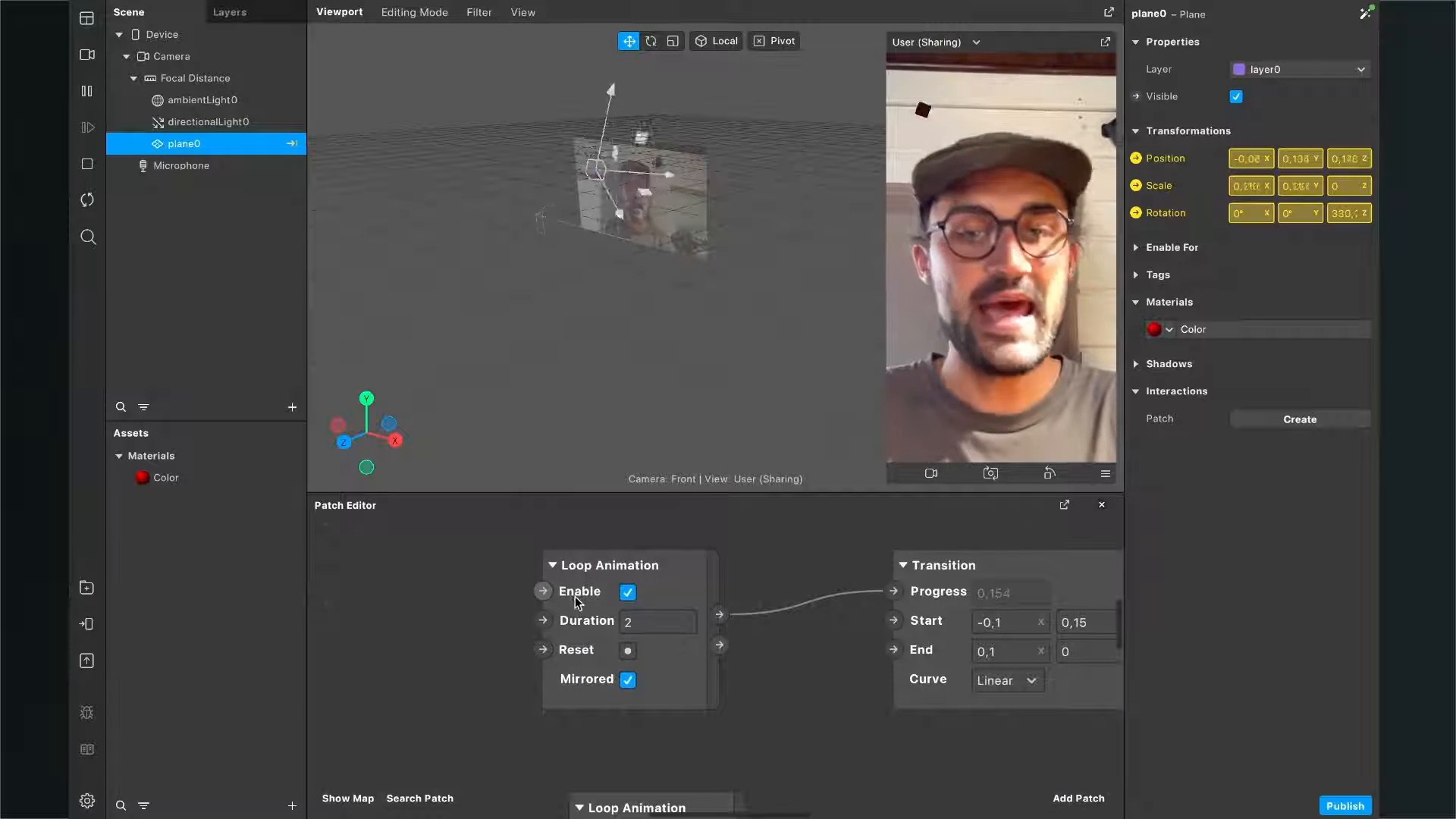
{"action": "left_click", "coordinate": [633, 594]}
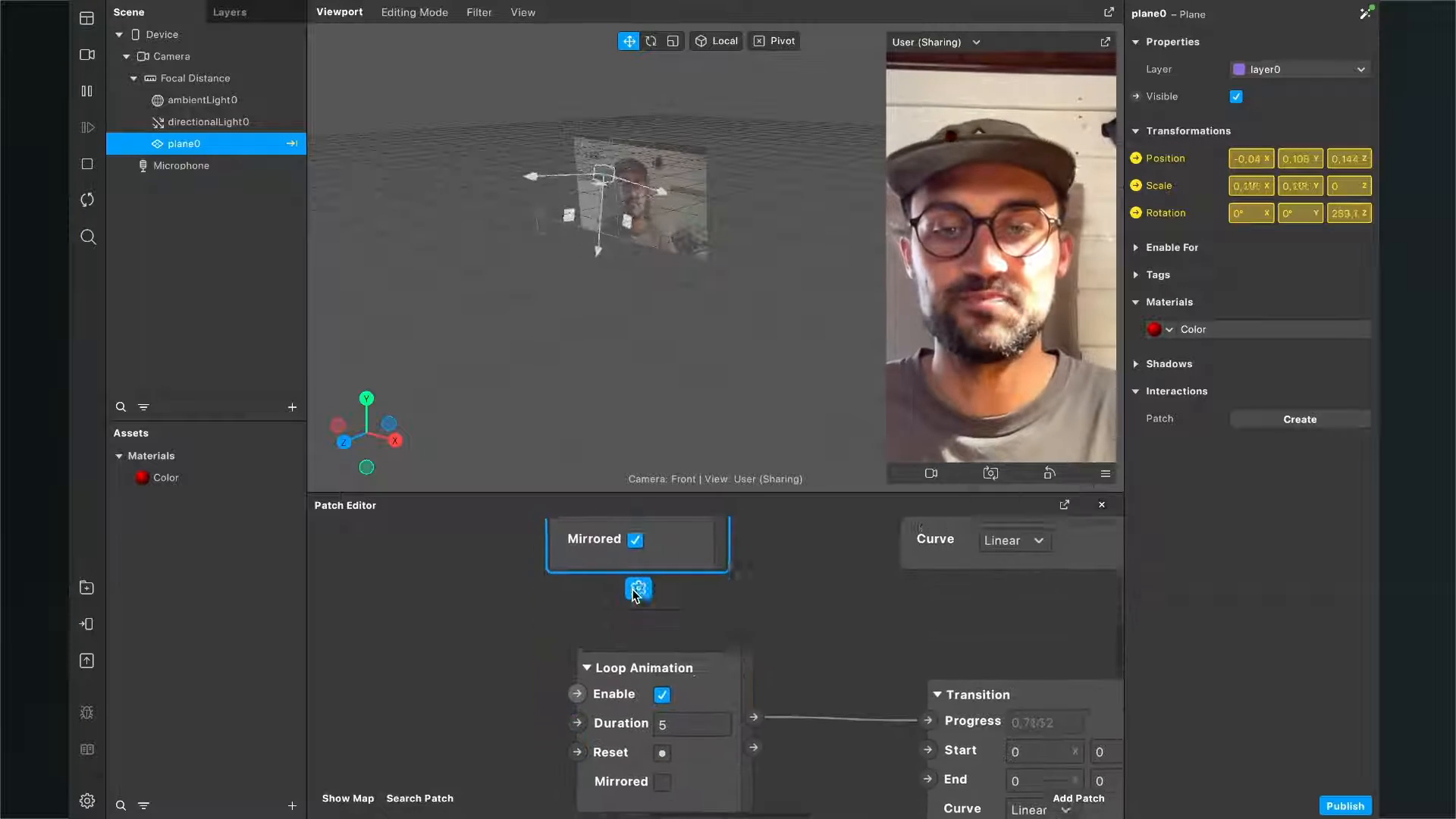
{"action": "left_click", "coordinate": [667, 687]}
{"action": "scroll", "coordinate": [664, 697], "scroll_direction": "up", "scroll_amount": 3}
{"action": "scroll", "coordinate": [664, 696], "scroll_direction": "down", "scroll_amount": 3}
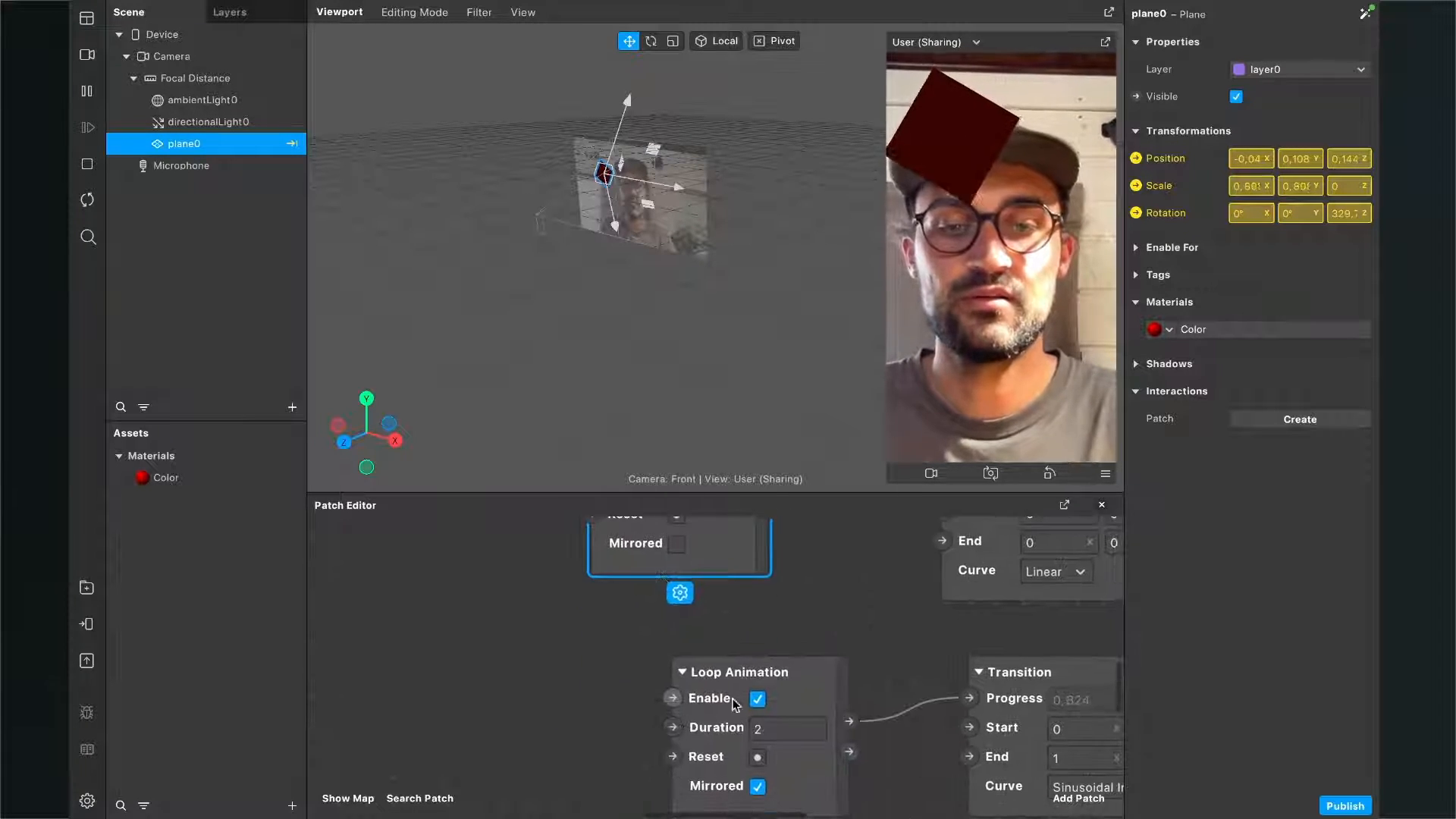
Disable the Loop Animation patch that drives the plane's scale
{"action": "left_click", "coordinate": [759, 699]}
{"action": "scroll", "coordinate": [587, 660], "scroll_direction": "down", "scroll_amount": 3, "text": "ctrl"}
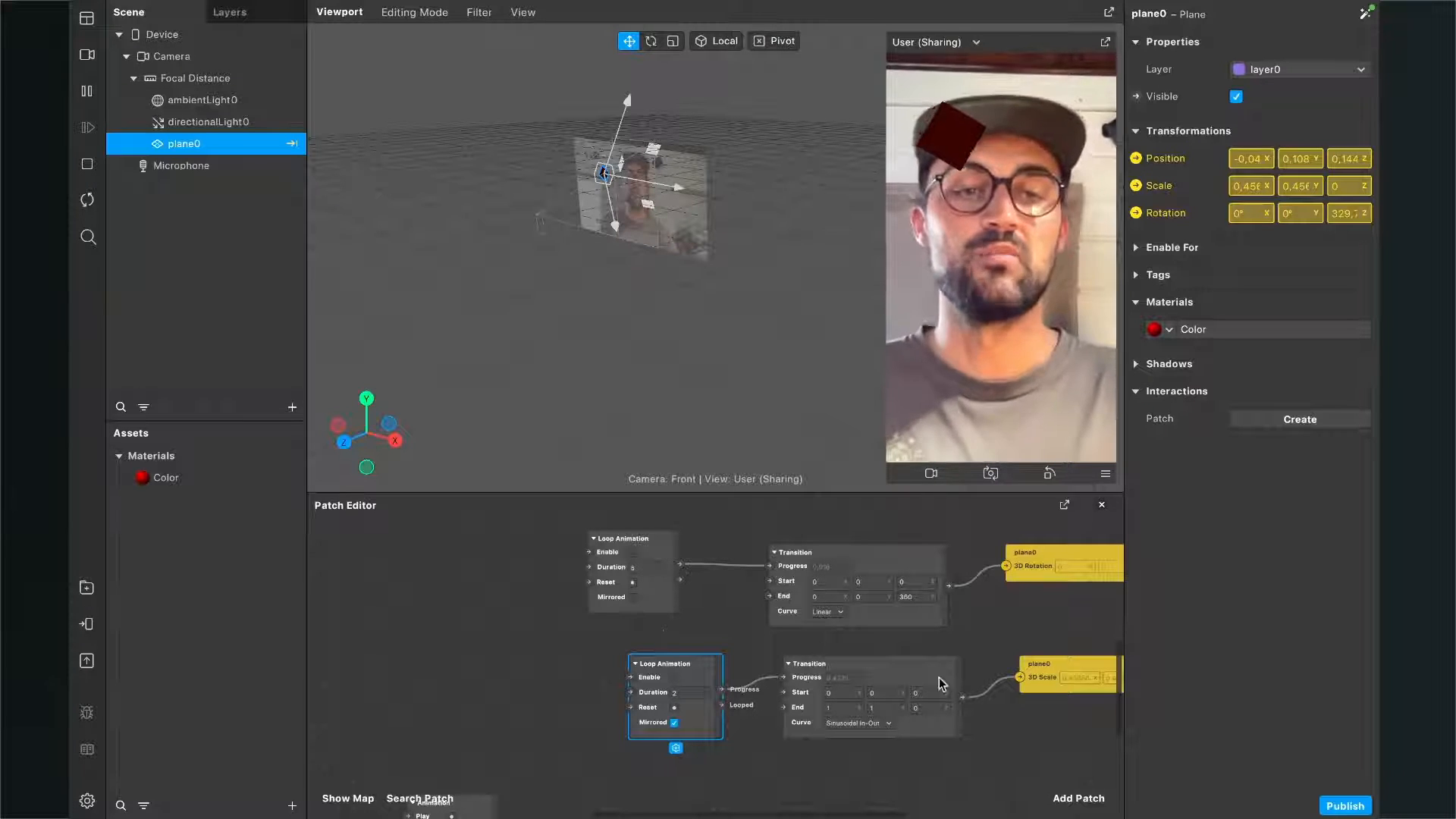
{"action": "scroll", "coordinate": [913, 736], "scroll_direction": "down", "scroll_amount": 1}
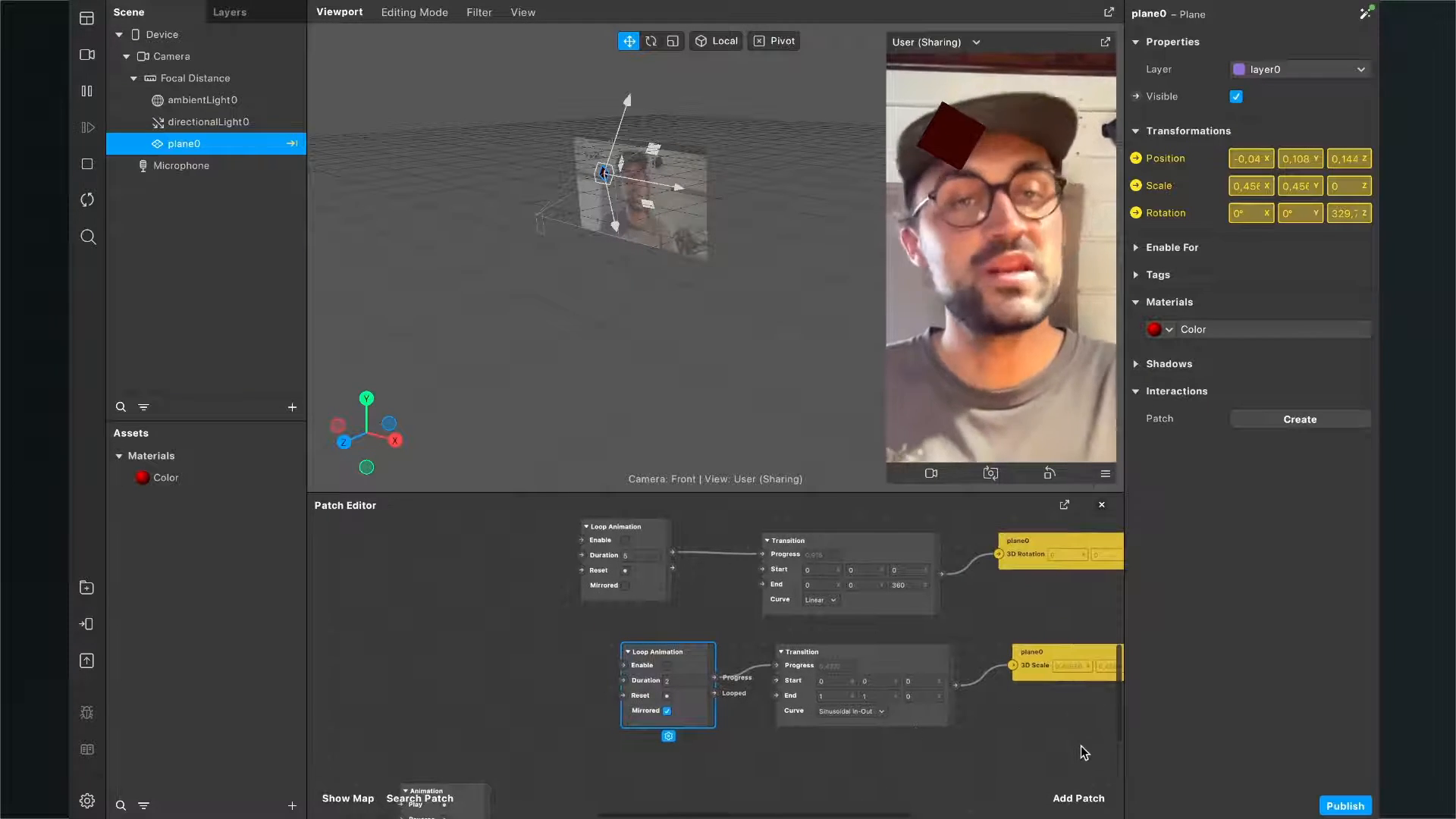
Add a Screen Tap patch and place it in the empty area before the Loop Animation patches
{"action": "left_click", "coordinate": [1077, 799]}
{"action": "type", "text": "scre"}
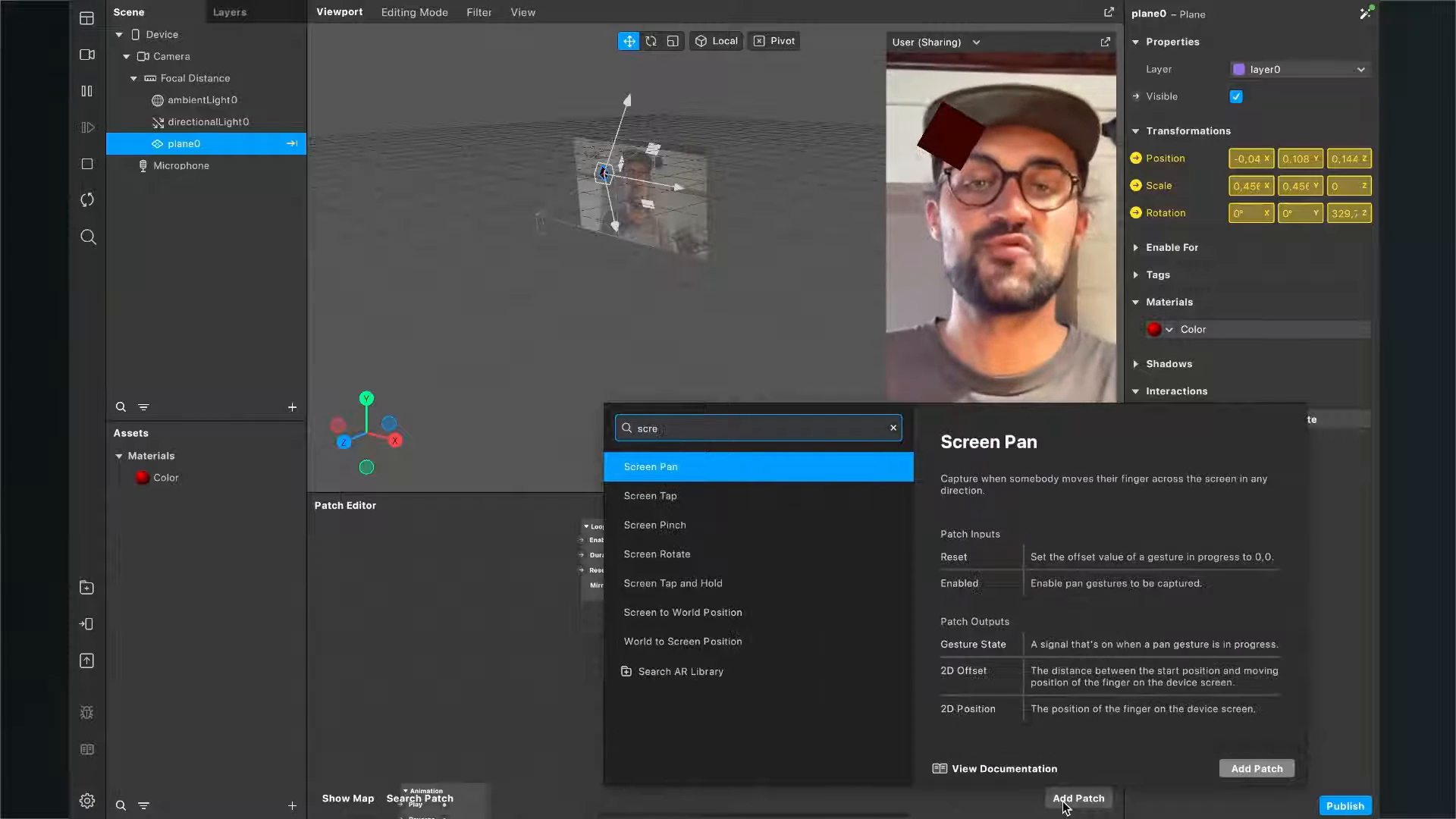
{"action": "key", "text": "Down"}
{"action": "key", "text": "Return"}
{"action": "left_click_drag", "start_coordinate": [731, 694], "coordinate": [300, 612]}
{"action": "scroll", "coordinate": [353, 634], "scroll_direction": "left", "scroll_amount": 2}
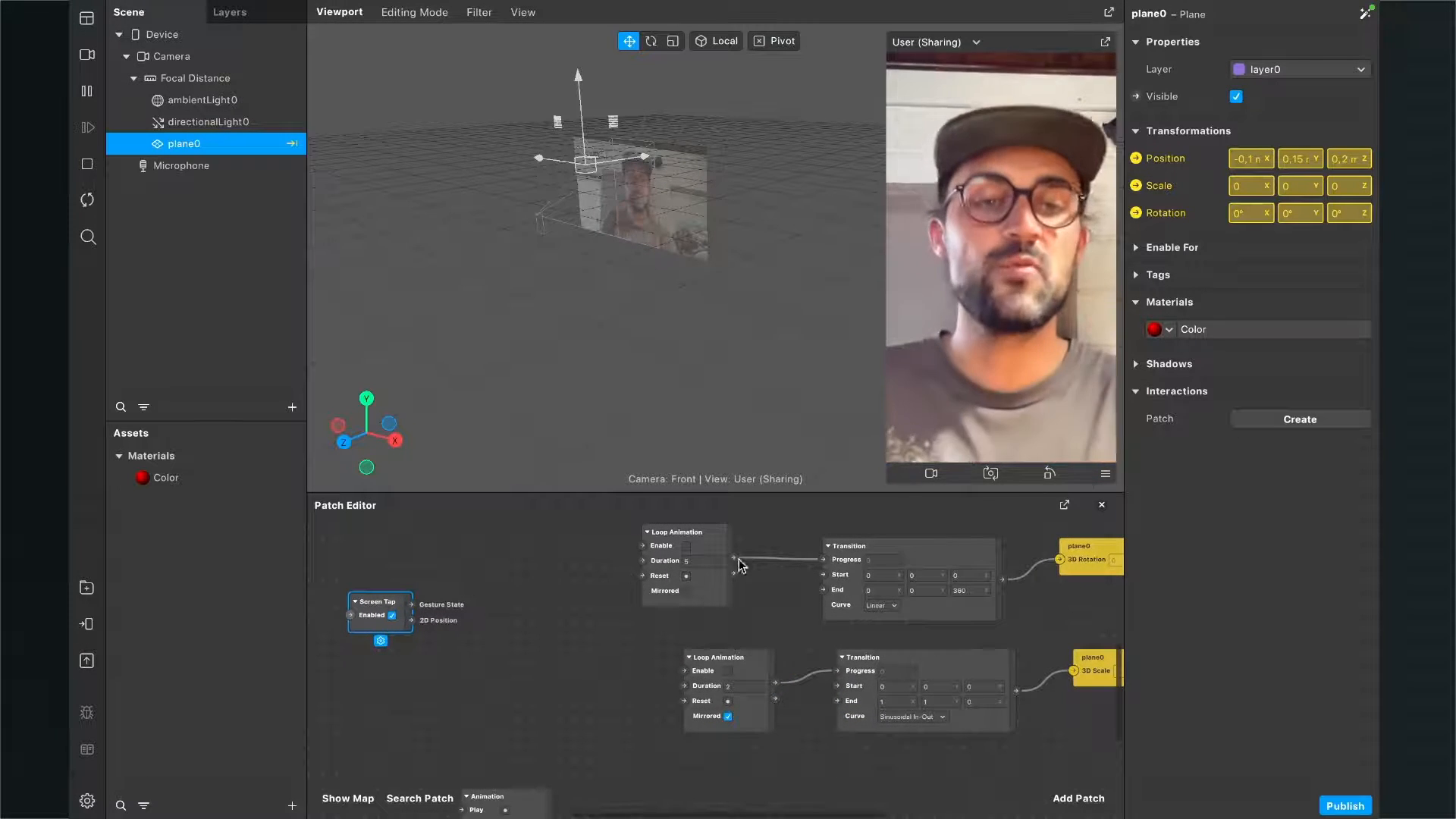
Add a Switch patch and place it between the Screen Tap patch and the Loop Animation patches
{"action": "left_click", "coordinate": [1076, 796]}
{"action": "type", "text": "swi"}
{"action": "key", "text": "Return"}
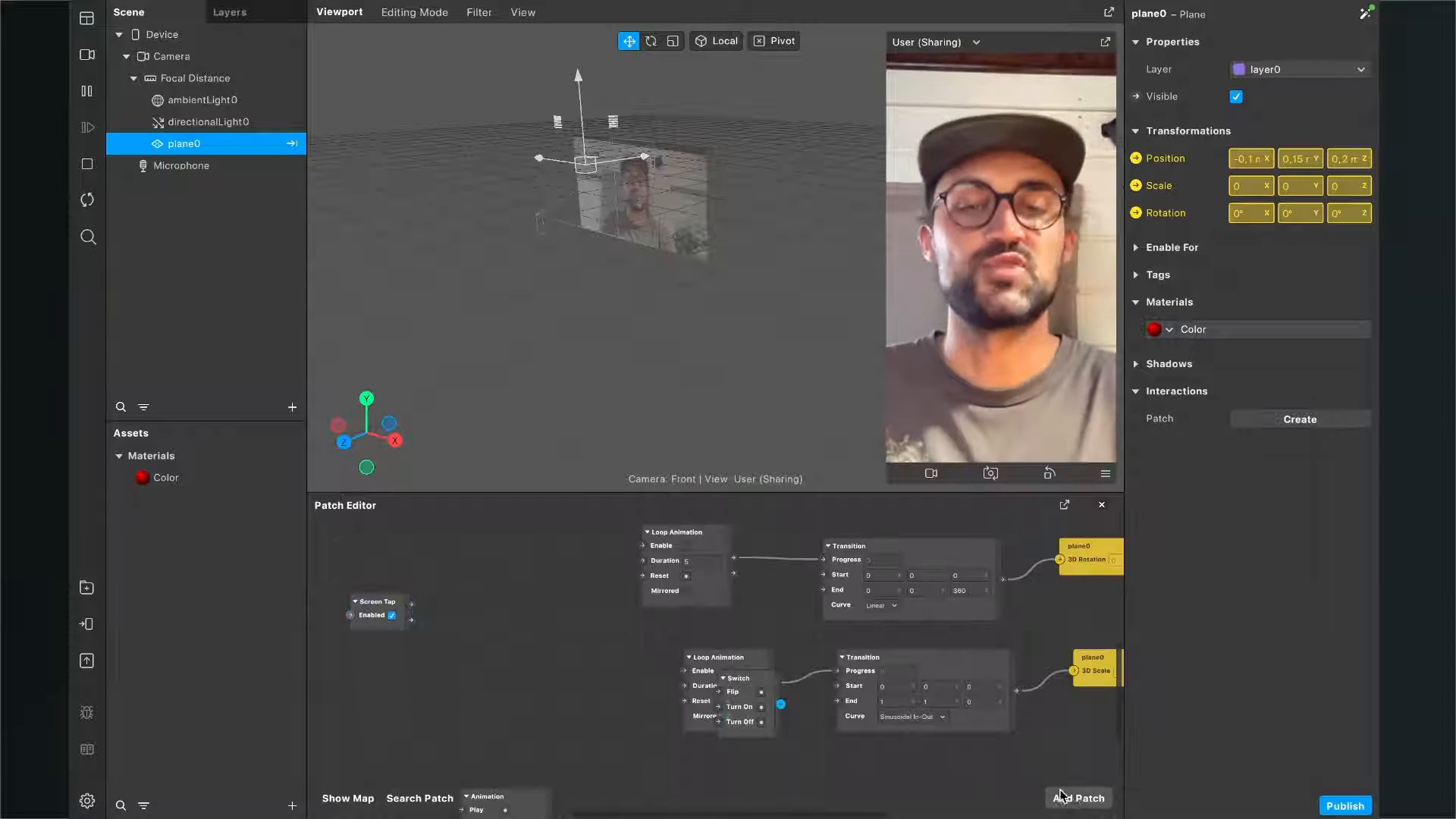
{"action": "left_click_drag", "start_coordinate": [747, 705], "coordinate": [520, 613]}
{"action": "scroll", "coordinate": [520, 613], "scroll_direction": "up", "scroll_amount": 2}
{"action": "scroll", "coordinate": [520, 613], "scroll_direction": "left", "scroll_amount": 2}
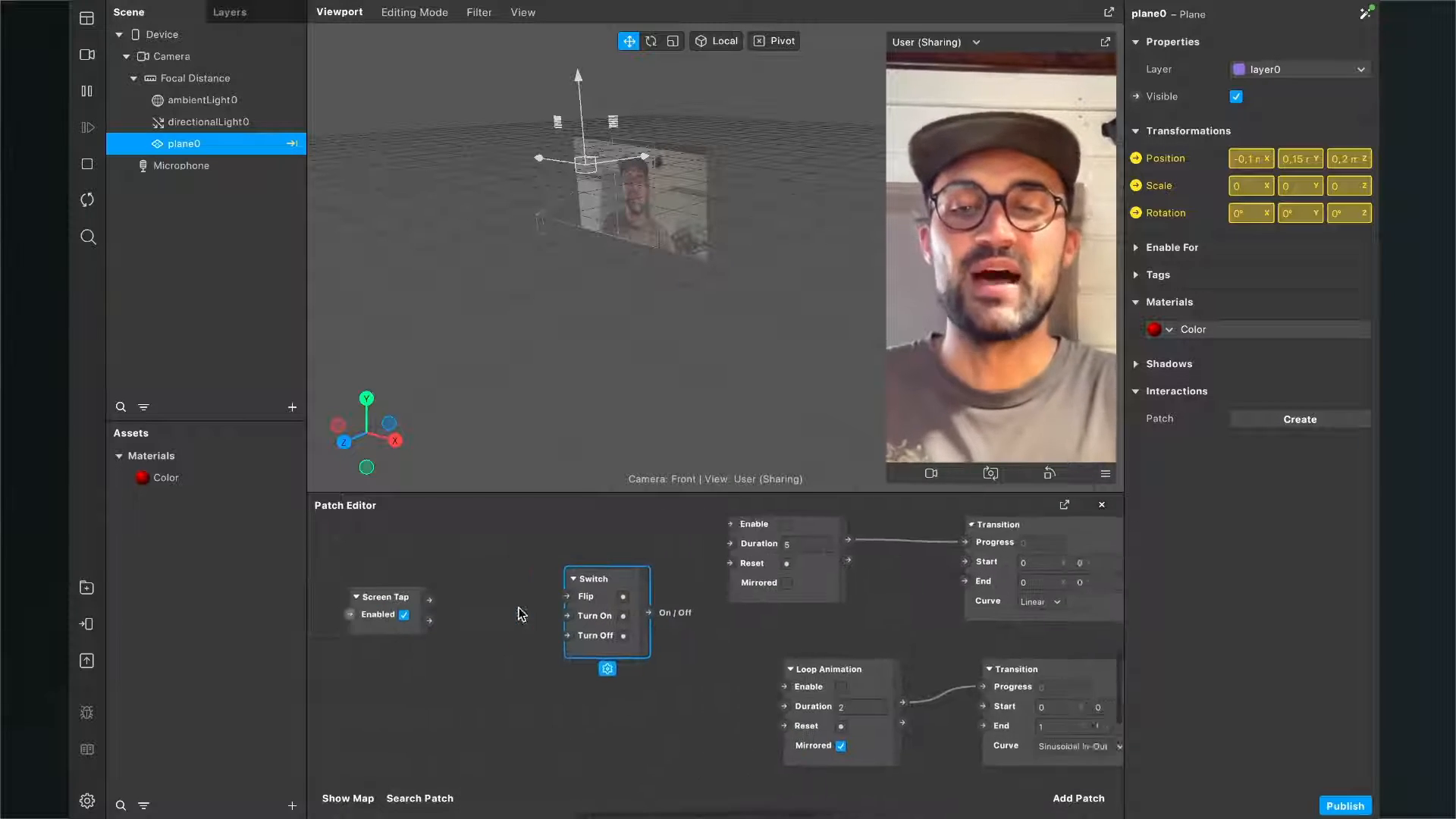
Connect the Screen Tap's Gesture State output to the Switch's Flip input
{"action": "scroll", "coordinate": [475, 606], "scroll_direction": "up", "scroll_amount": 4}
{"action": "left_click", "coordinate": [472, 601]}
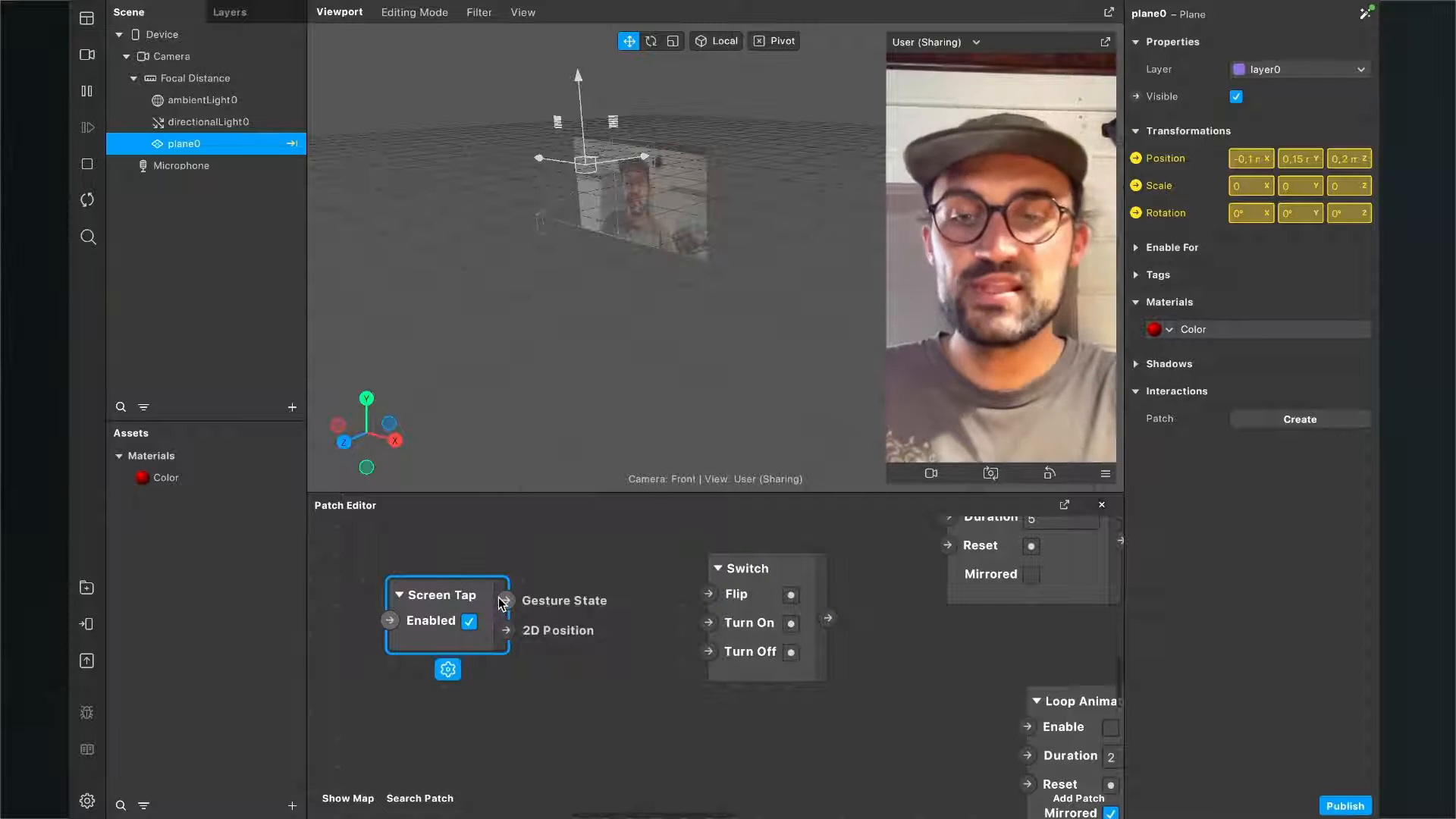
{"action": "left_click_drag", "start_coordinate": [505, 601], "coordinate": [706, 597]}
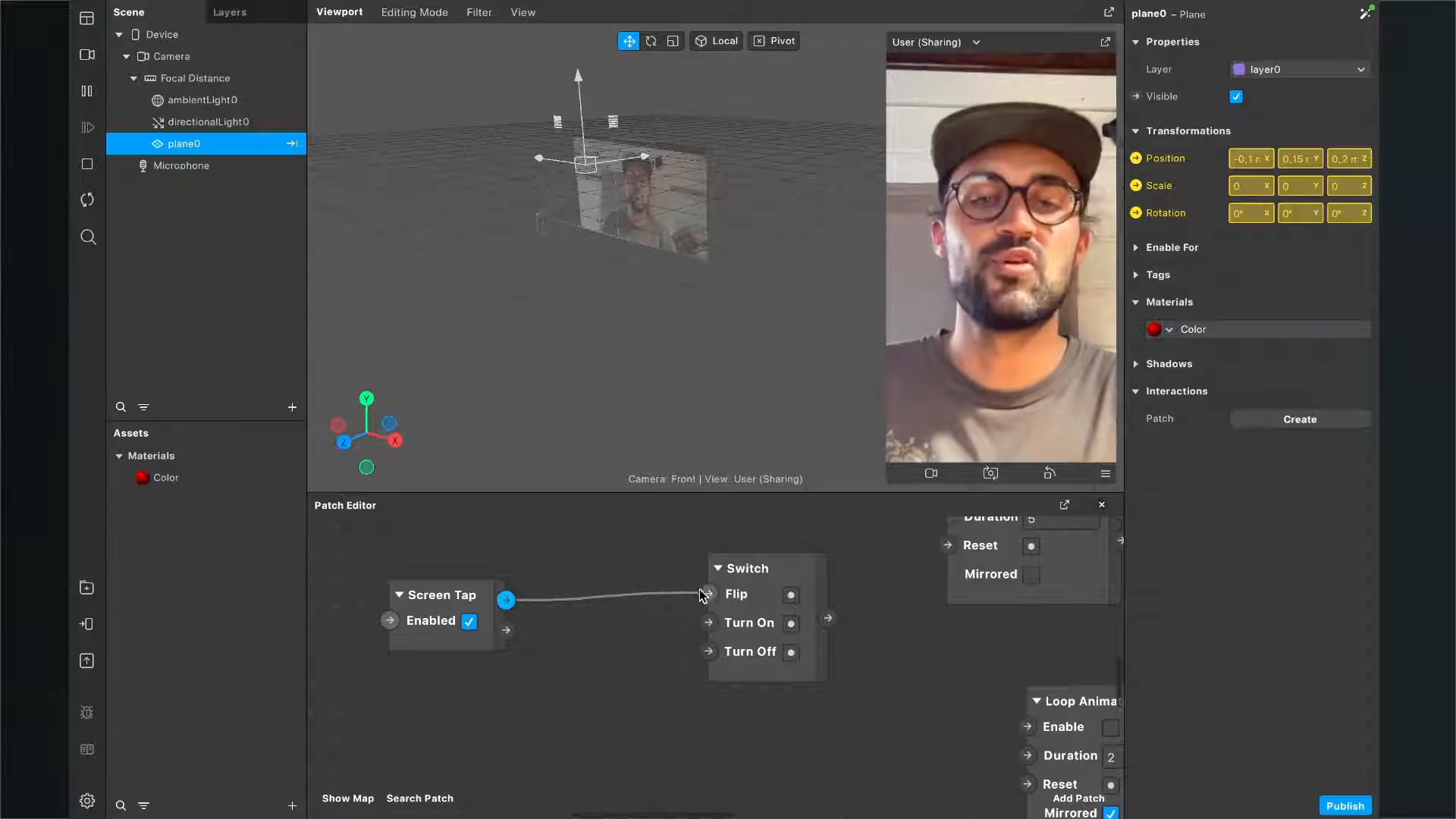
{"action": "scroll", "coordinate": [598, 611], "scroll_direction": "down", "scroll_amount": 5}
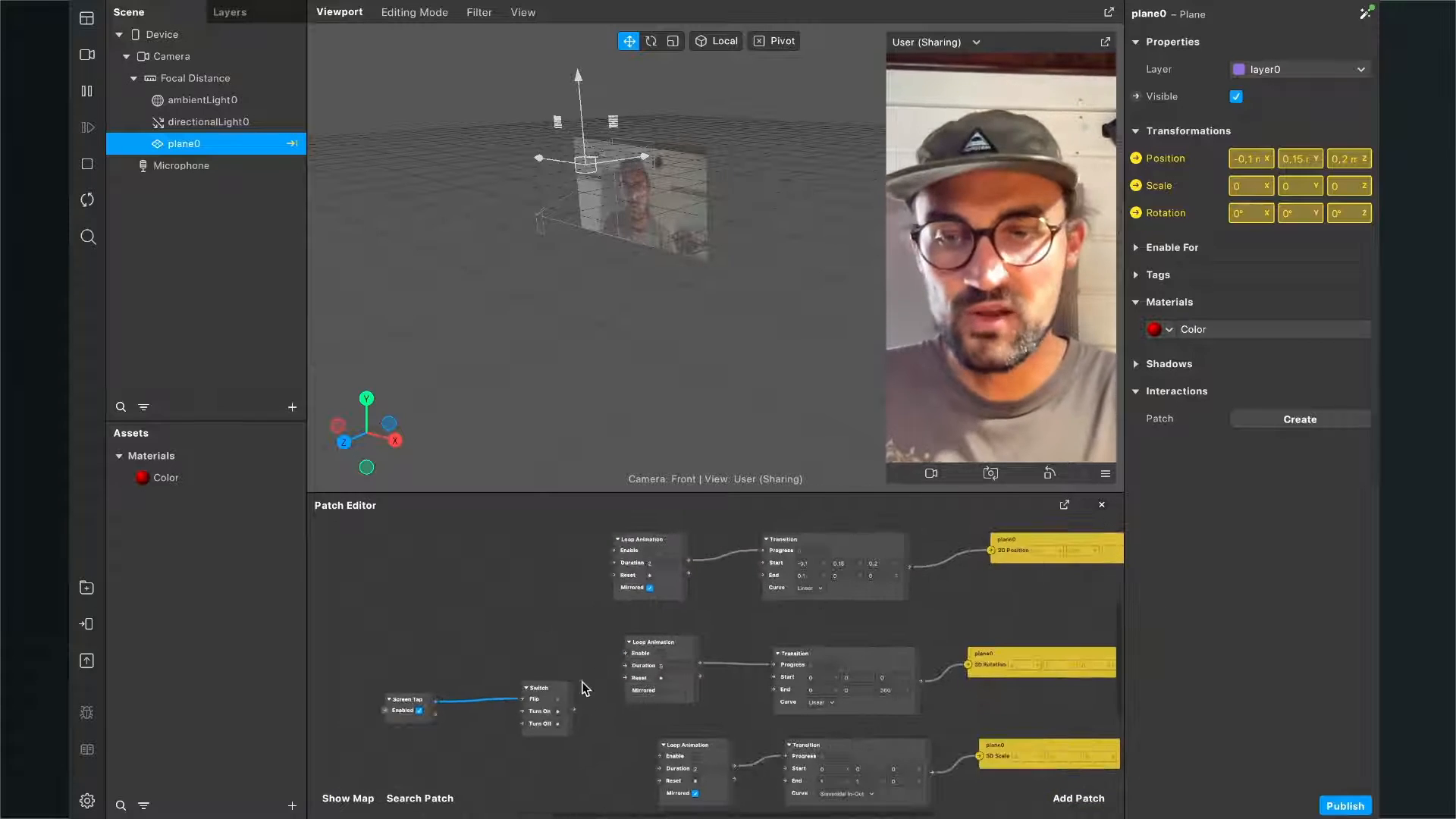
Connect the Switch's On / Off output to the Enable inputs of the rotation, position and scale Loop Animation patches
{"action": "scroll", "coordinate": [584, 686], "scroll_direction": "up", "scroll_amount": 3}
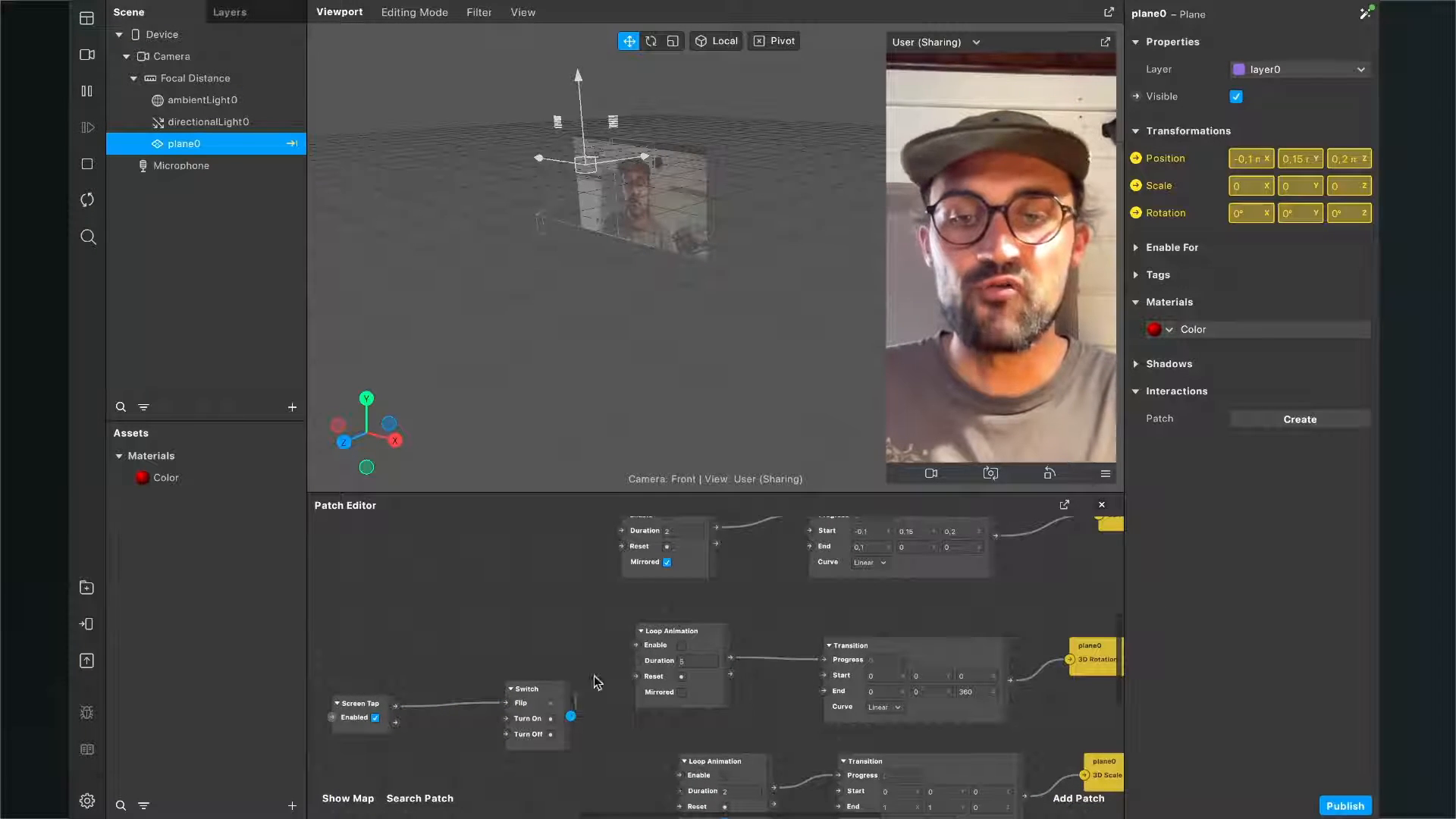
{"action": "left_click_drag", "start_coordinate": [570, 716], "coordinate": [637, 651]}
{"action": "scroll", "coordinate": [637, 652], "scroll_direction": "up", "scroll_amount": 1}
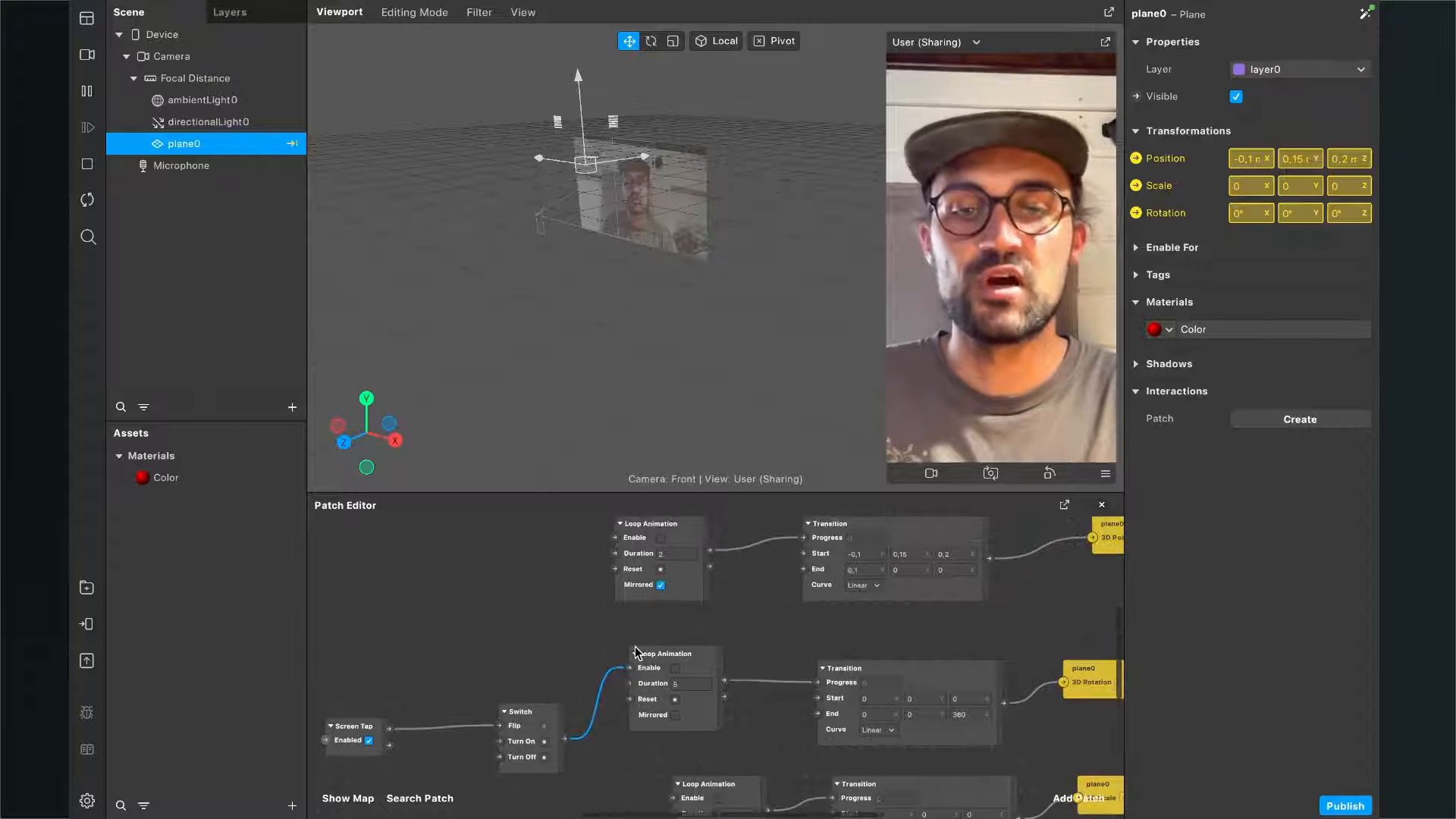
{"action": "left_click_drag", "start_coordinate": [565, 740], "coordinate": [616, 540]}
{"action": "scroll", "coordinate": [576, 650], "scroll_direction": "down", "scroll_amount": 4}
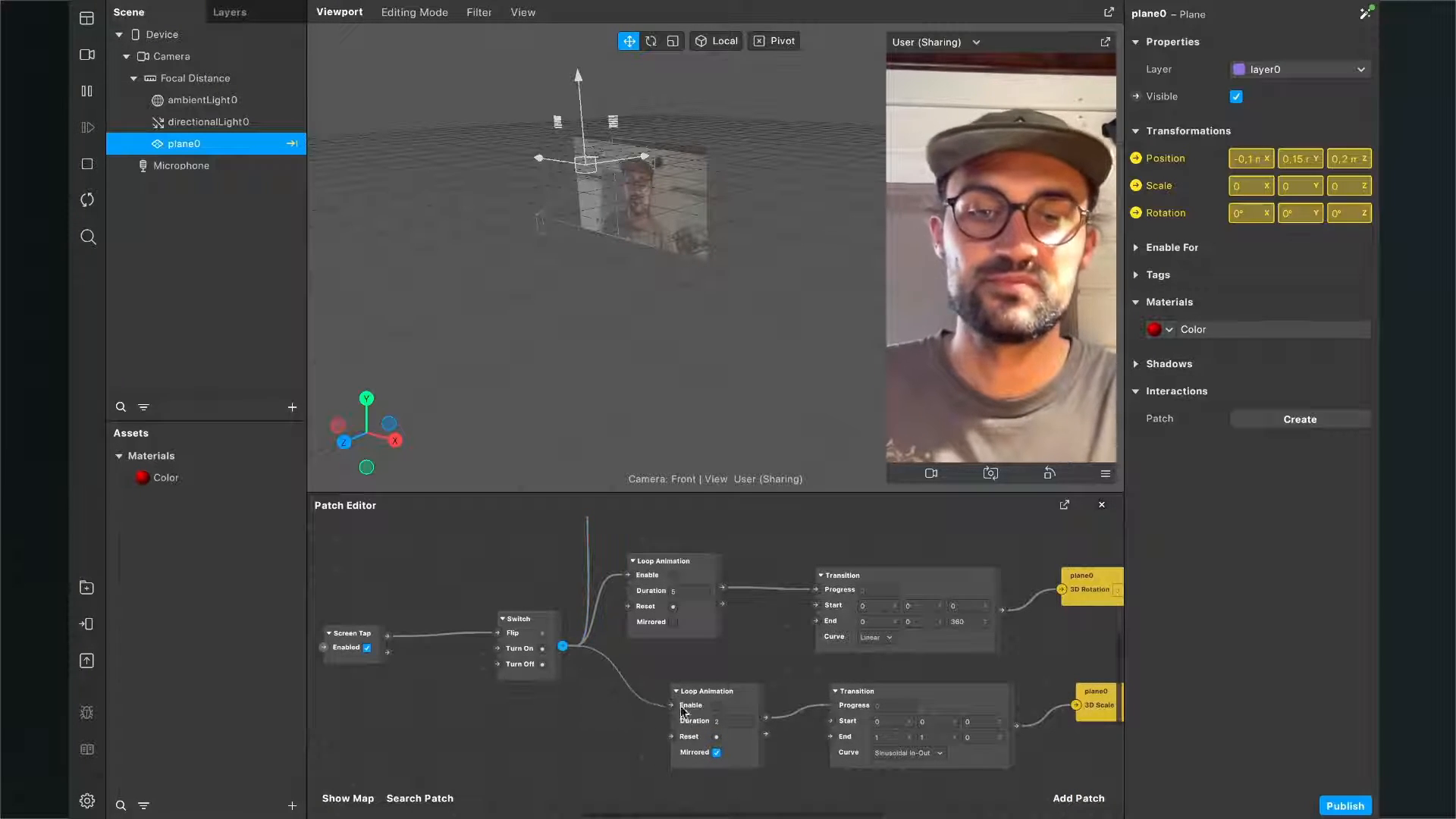
{"action": "left_click_drag", "start_coordinate": [682, 711], "coordinate": [671, 705]}
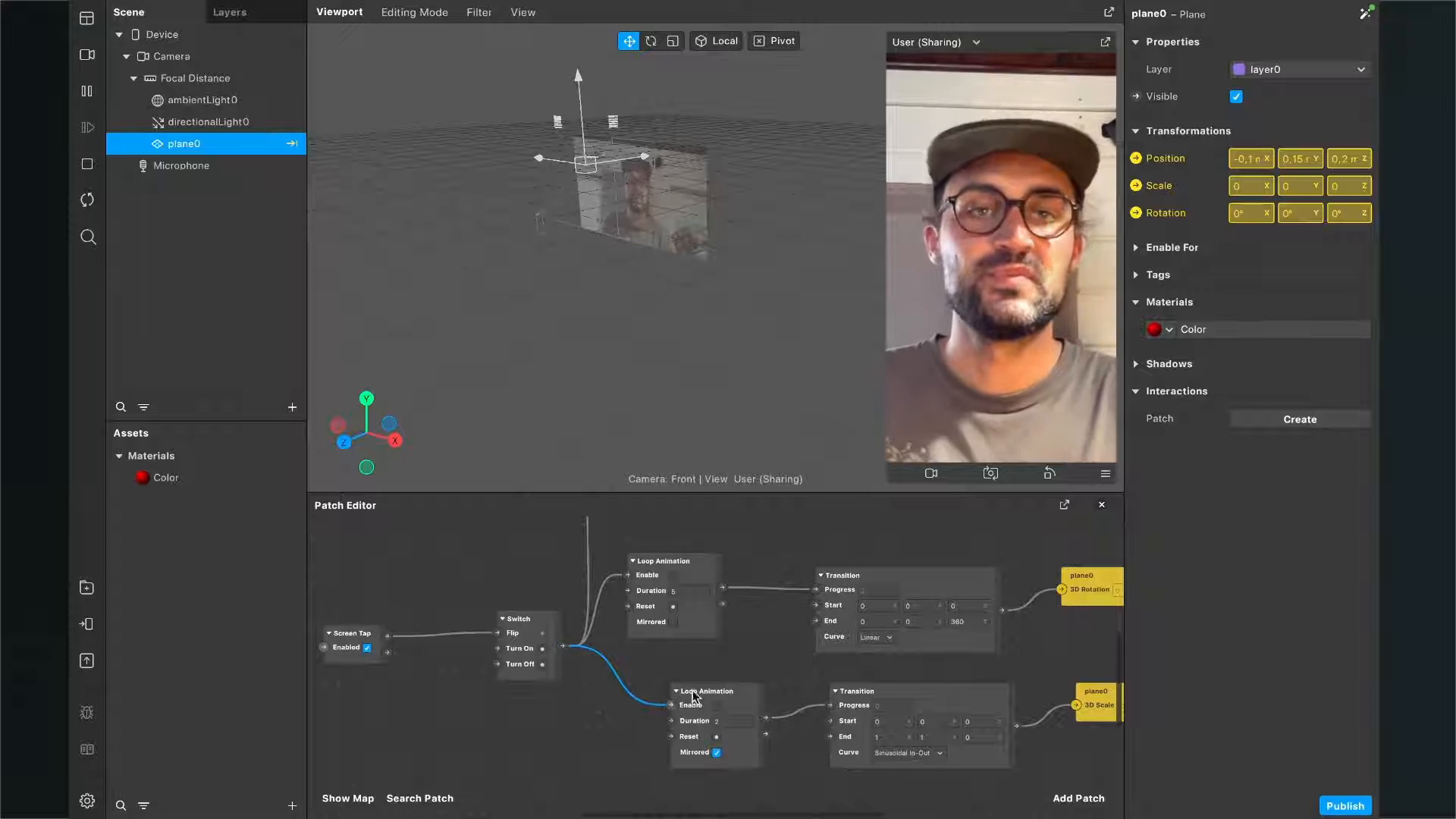
Choose Simulate Touch for the preview and tap the simulated screen to test the animation switch
{"action": "left_click", "coordinate": [1104, 477]}
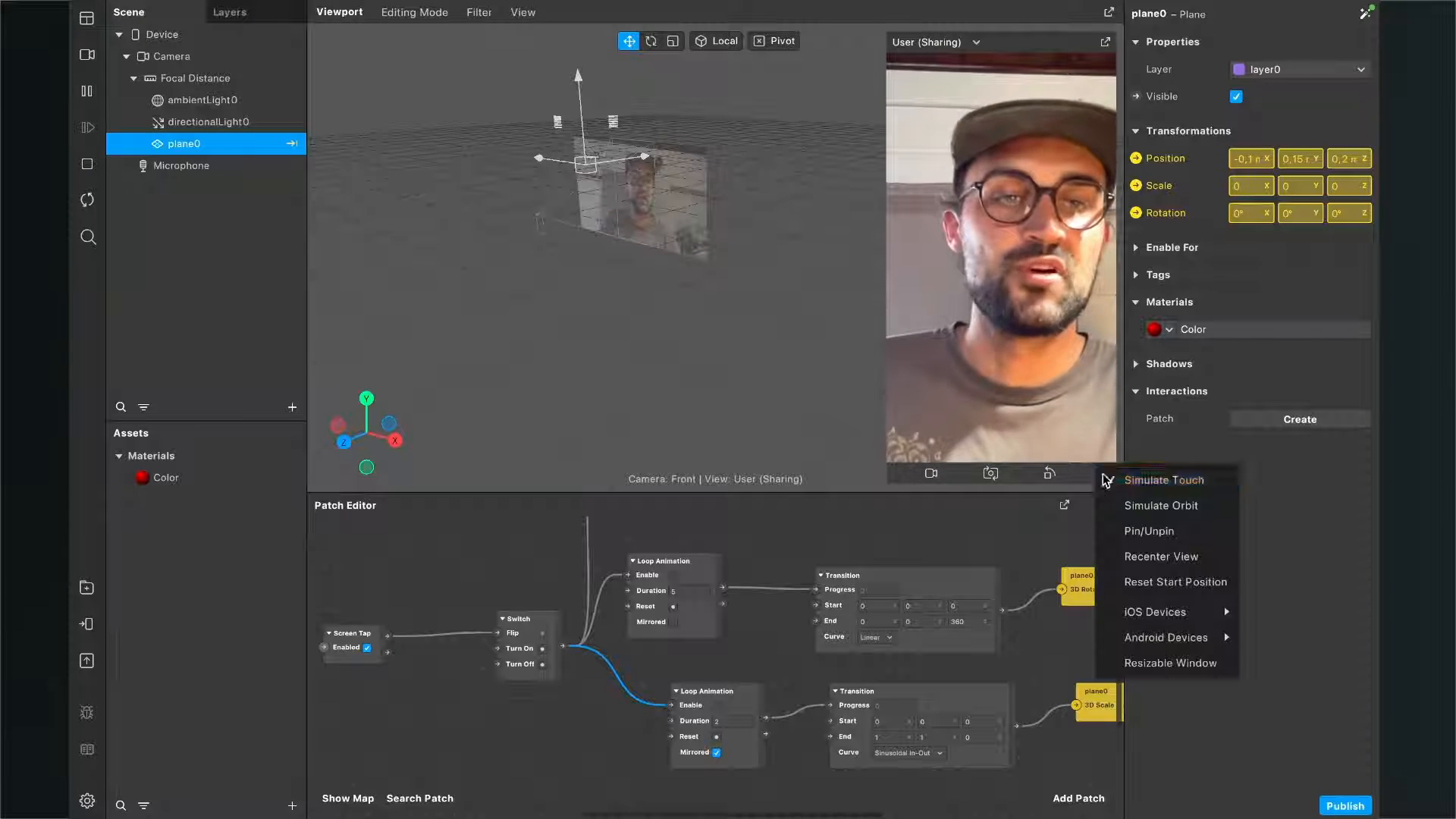
{"action": "left_click", "coordinate": [1152, 485]}
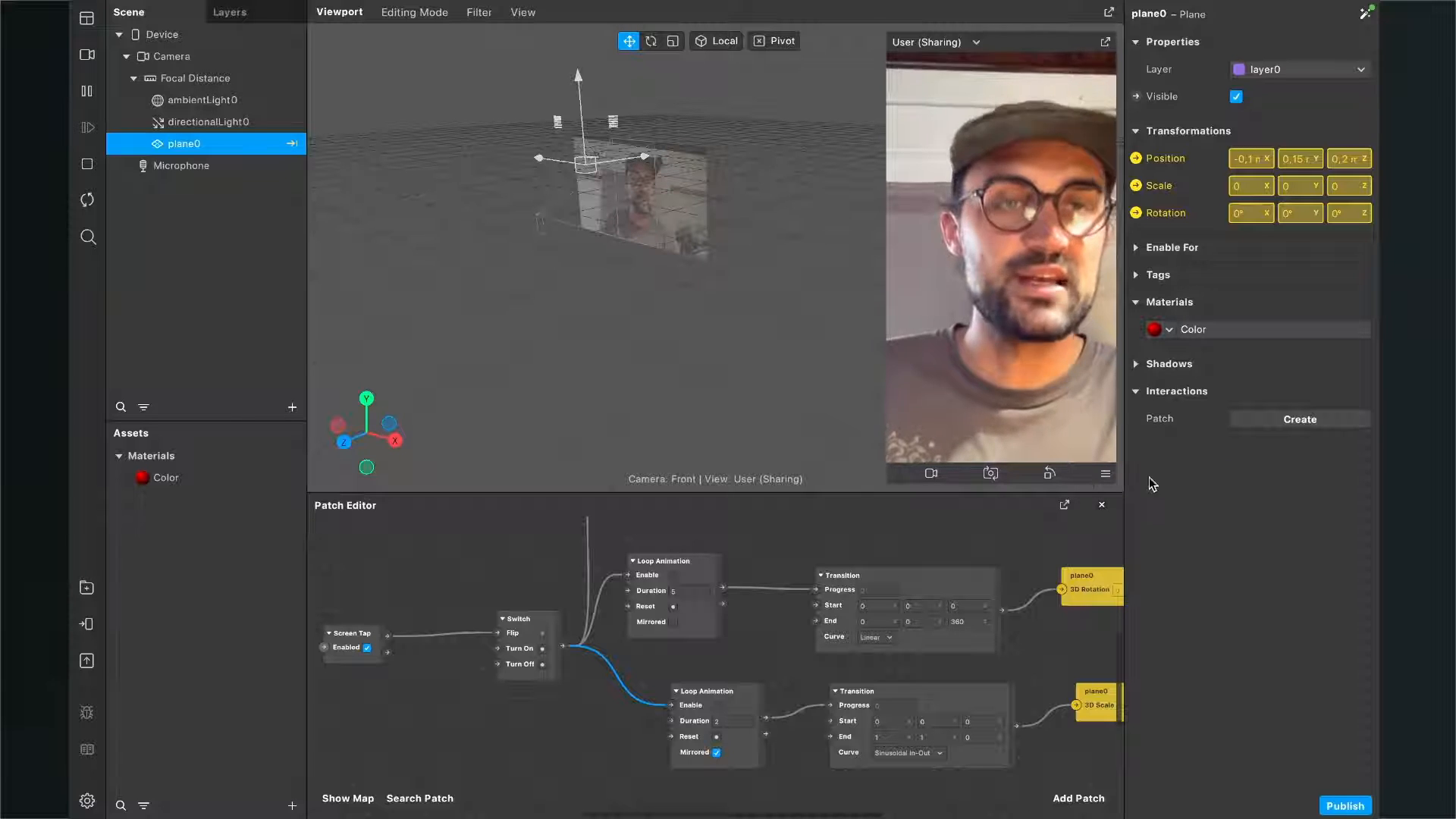
{"action": "left_click", "coordinate": [1004, 240]}
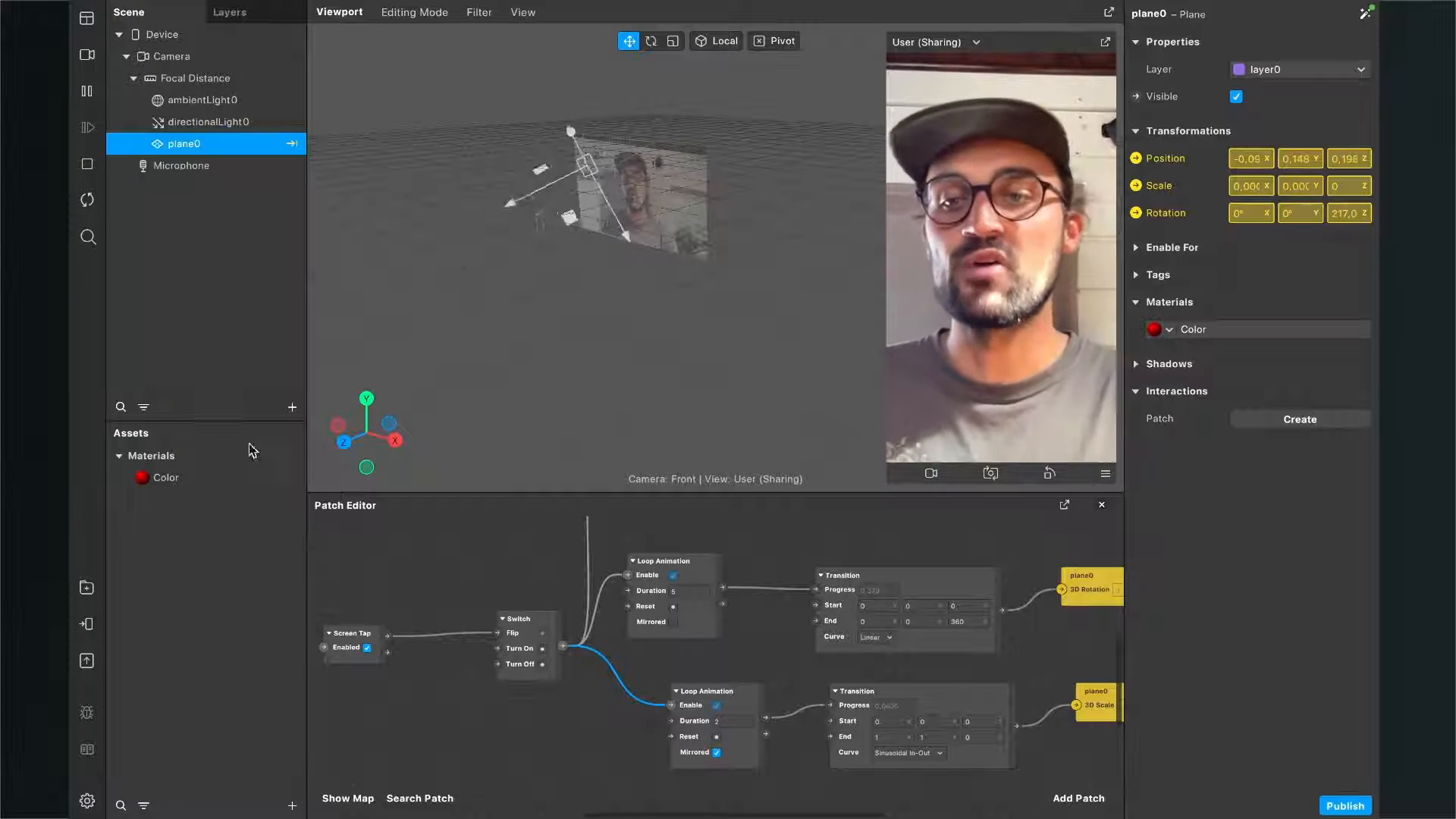
Set the Color material's Shader Type to Flat and tap the simulated screen again to toggle the animations
{"action": "left_click", "coordinate": [177, 481]}
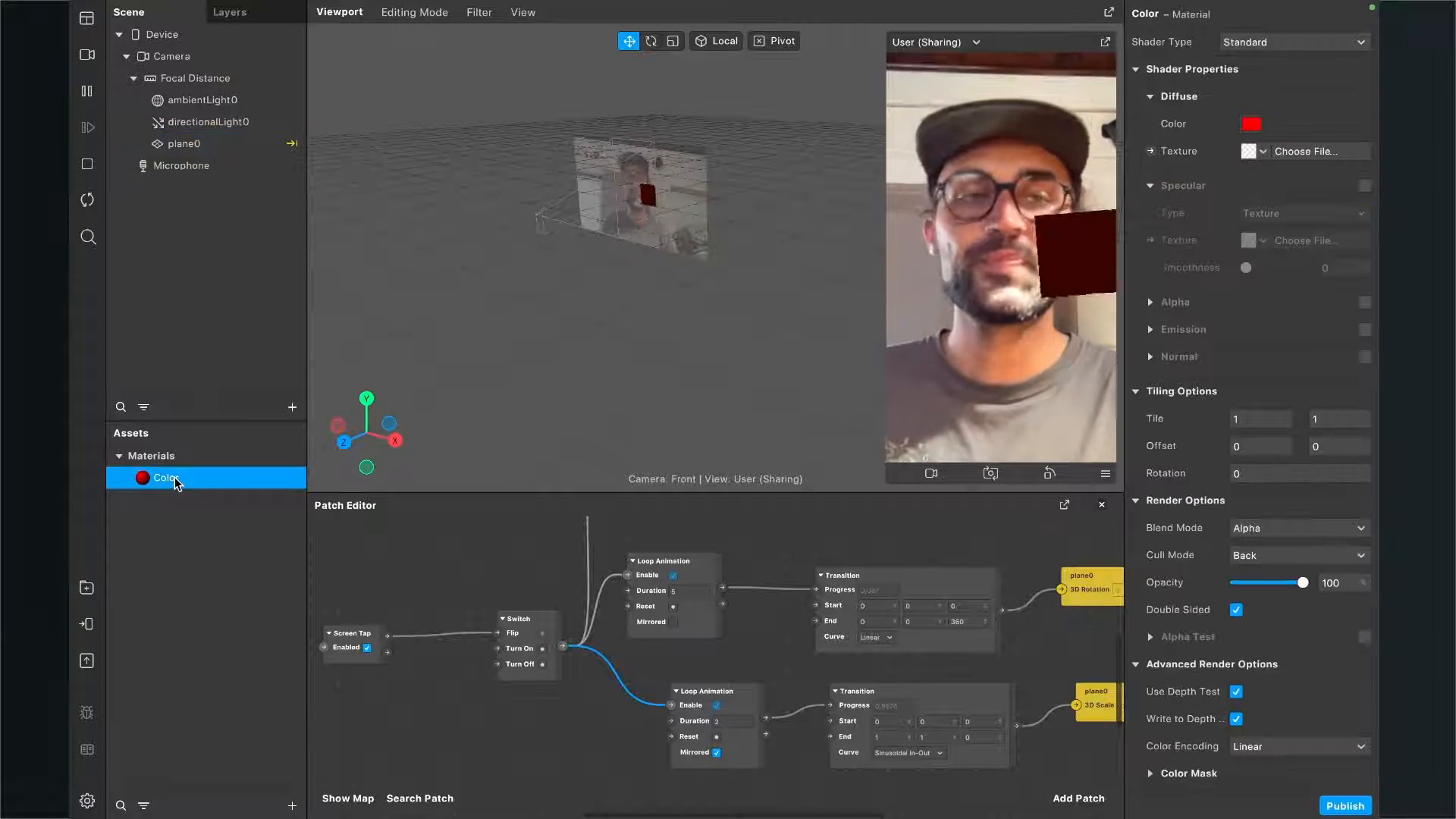
{"action": "left_click", "coordinate": [1268, 44]}
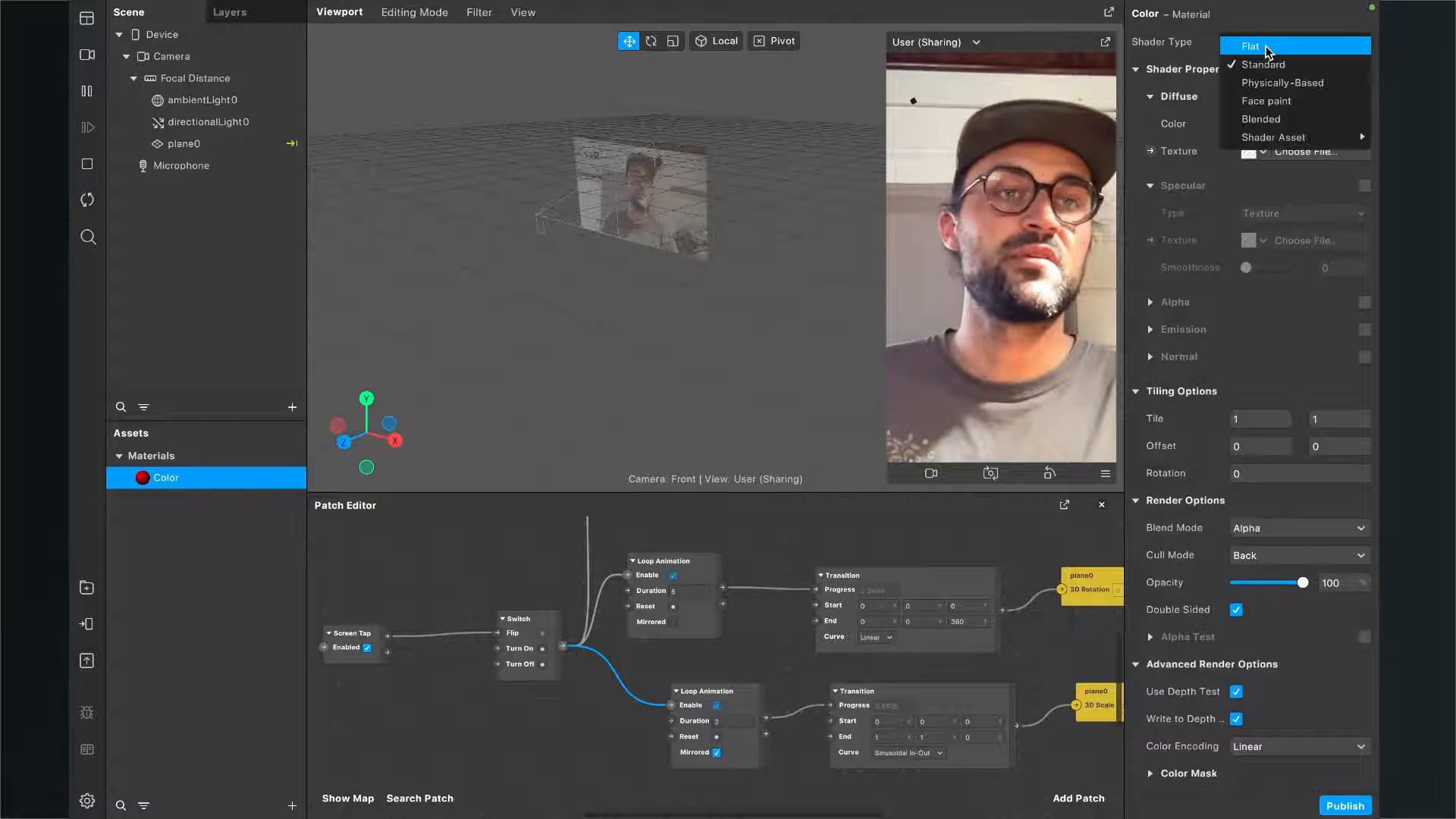
{"action": "left_click", "coordinate": [1267, 48]}
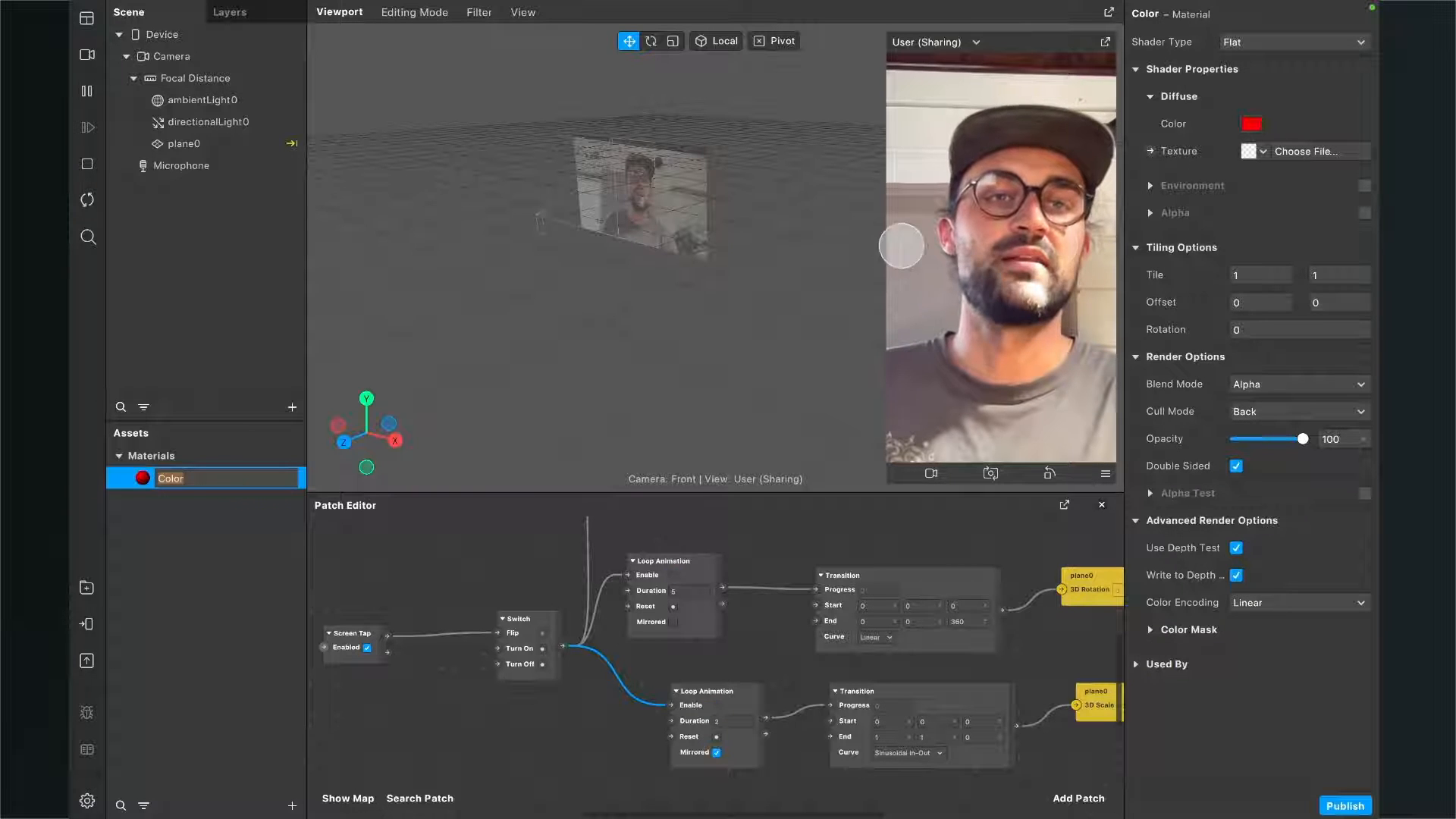
{"action": "left_click", "coordinate": [1055, 243]}
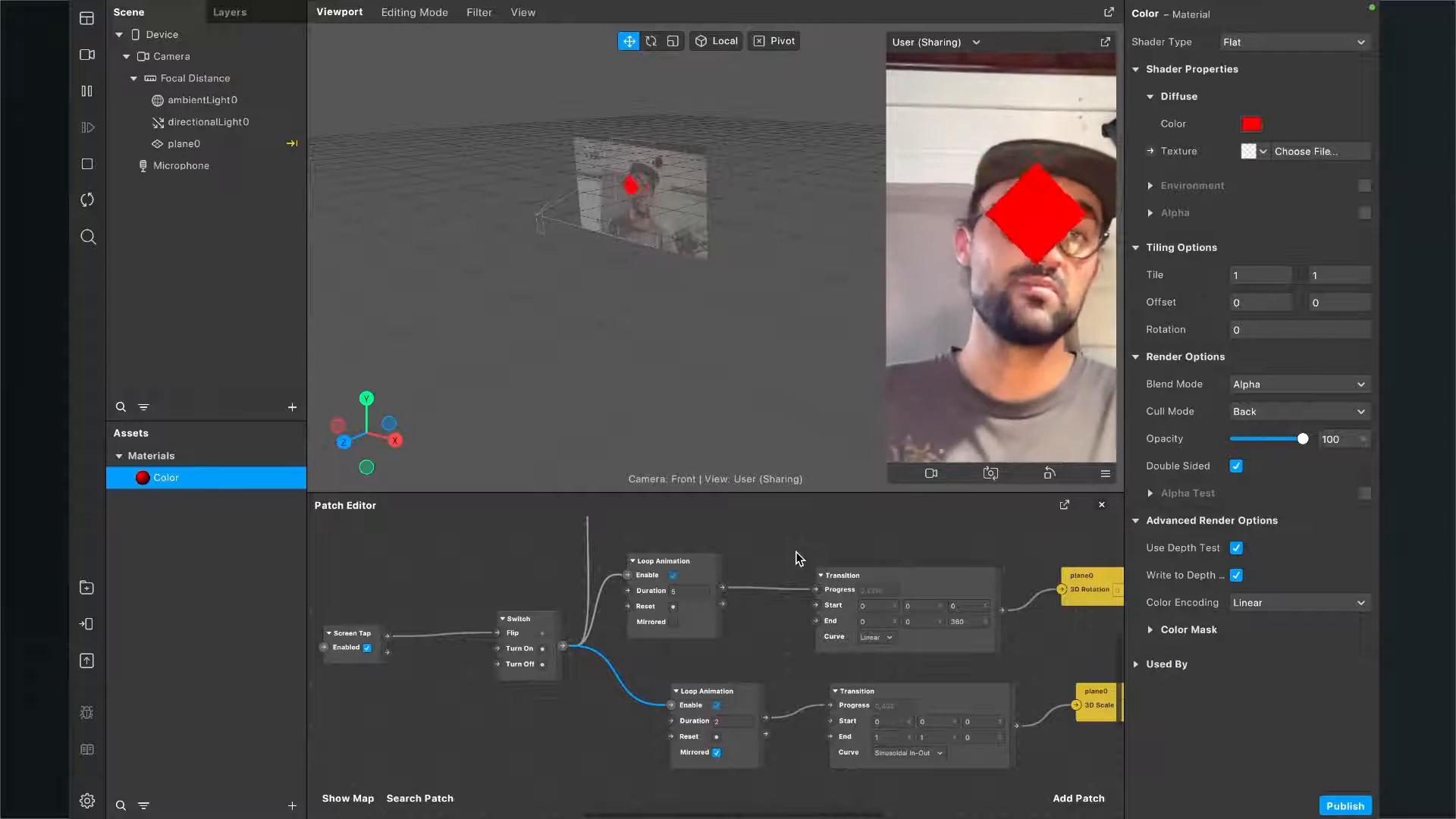
Set the End Y value of the position Transition patch to -0,15
{"action": "scroll", "coordinate": [795, 552], "scroll_direction": "up", "scroll_amount": 3}
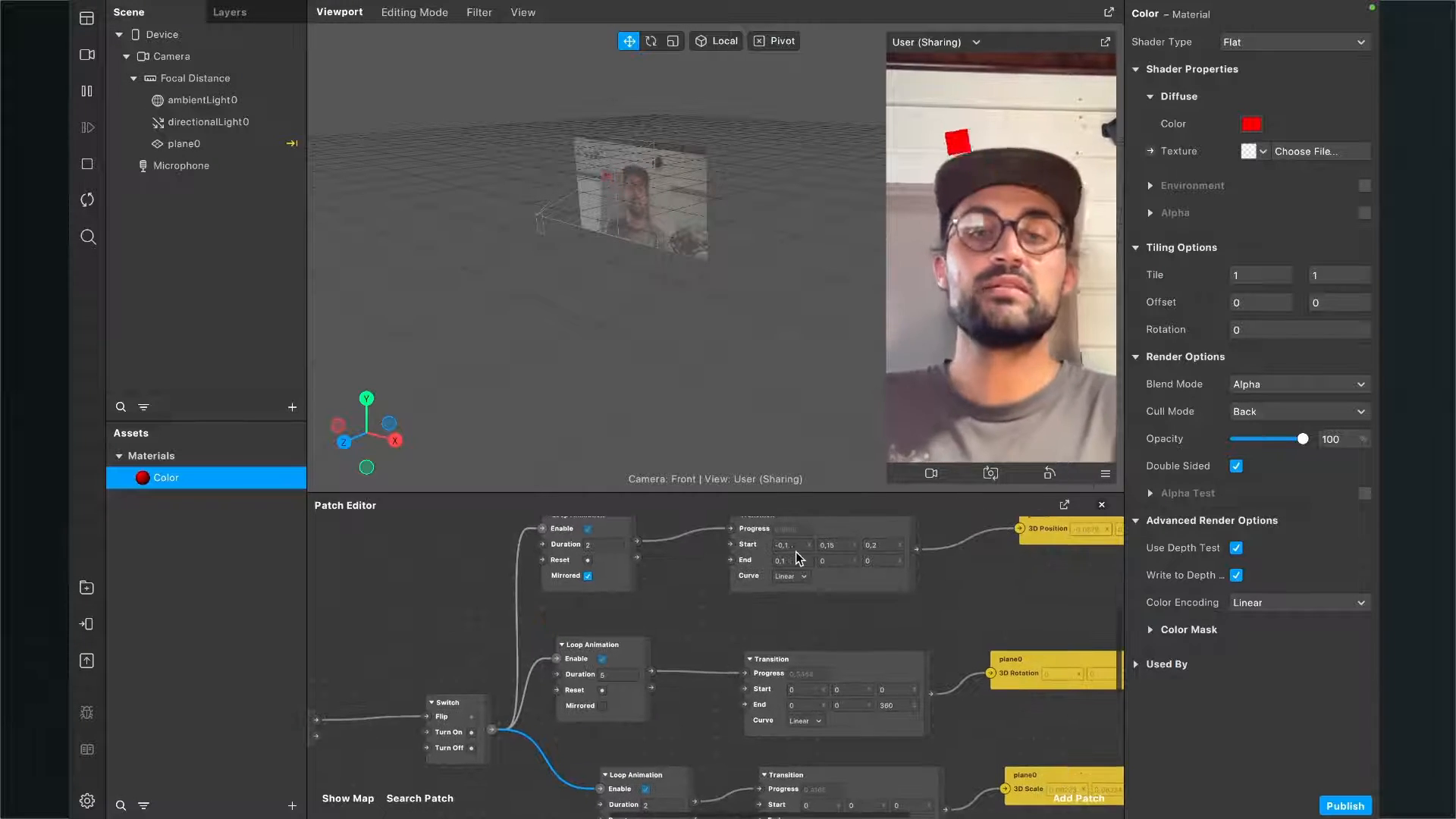
{"action": "scroll", "coordinate": [766, 560], "scroll_direction": "up", "scroll_amount": 5, "text": "ctrl"}
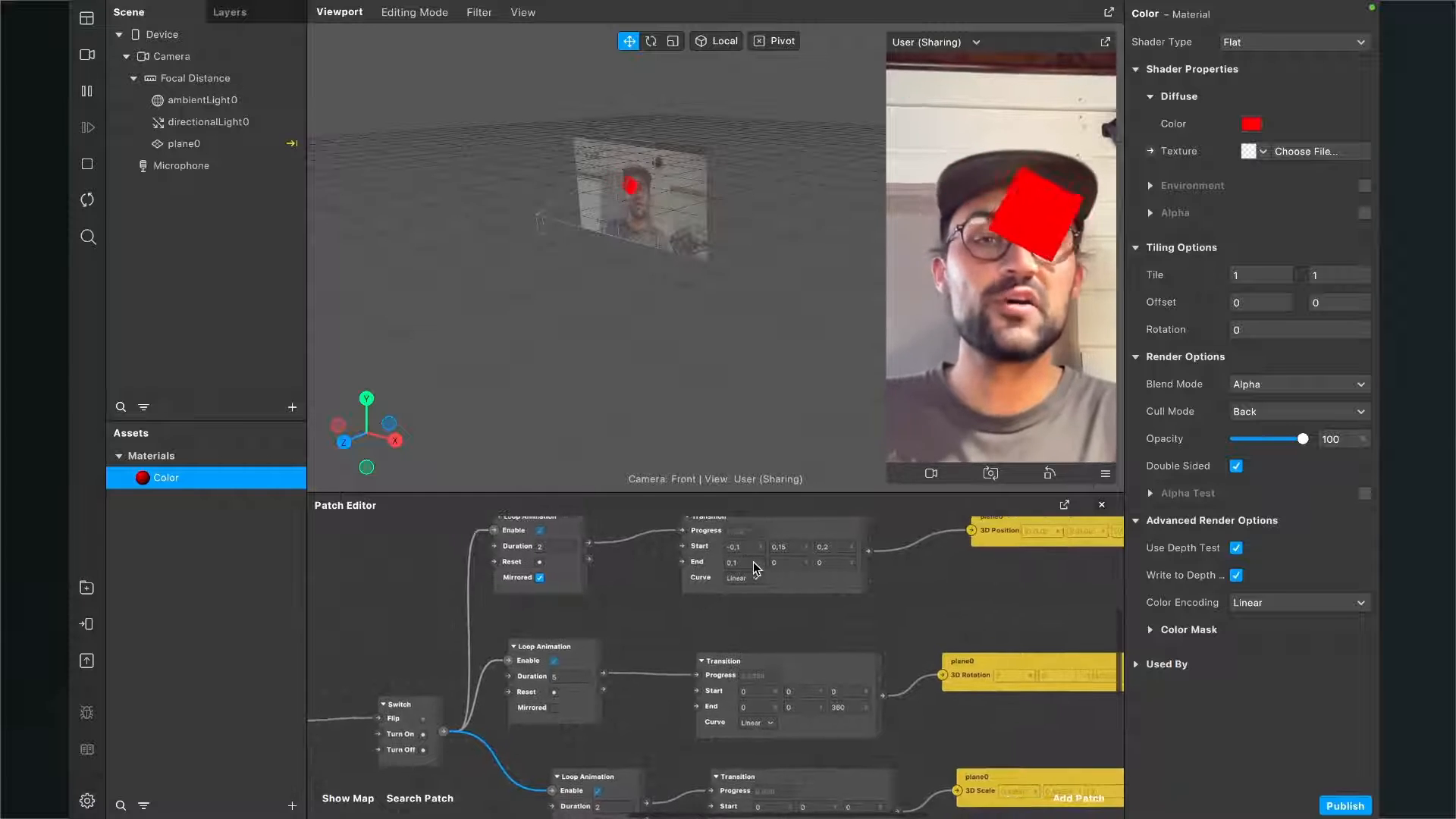
{"action": "scroll", "coordinate": [753, 562], "scroll_direction": "right", "scroll_amount": 4}
{"action": "scroll", "coordinate": [753, 562], "scroll_direction": "left", "scroll_amount": 3}
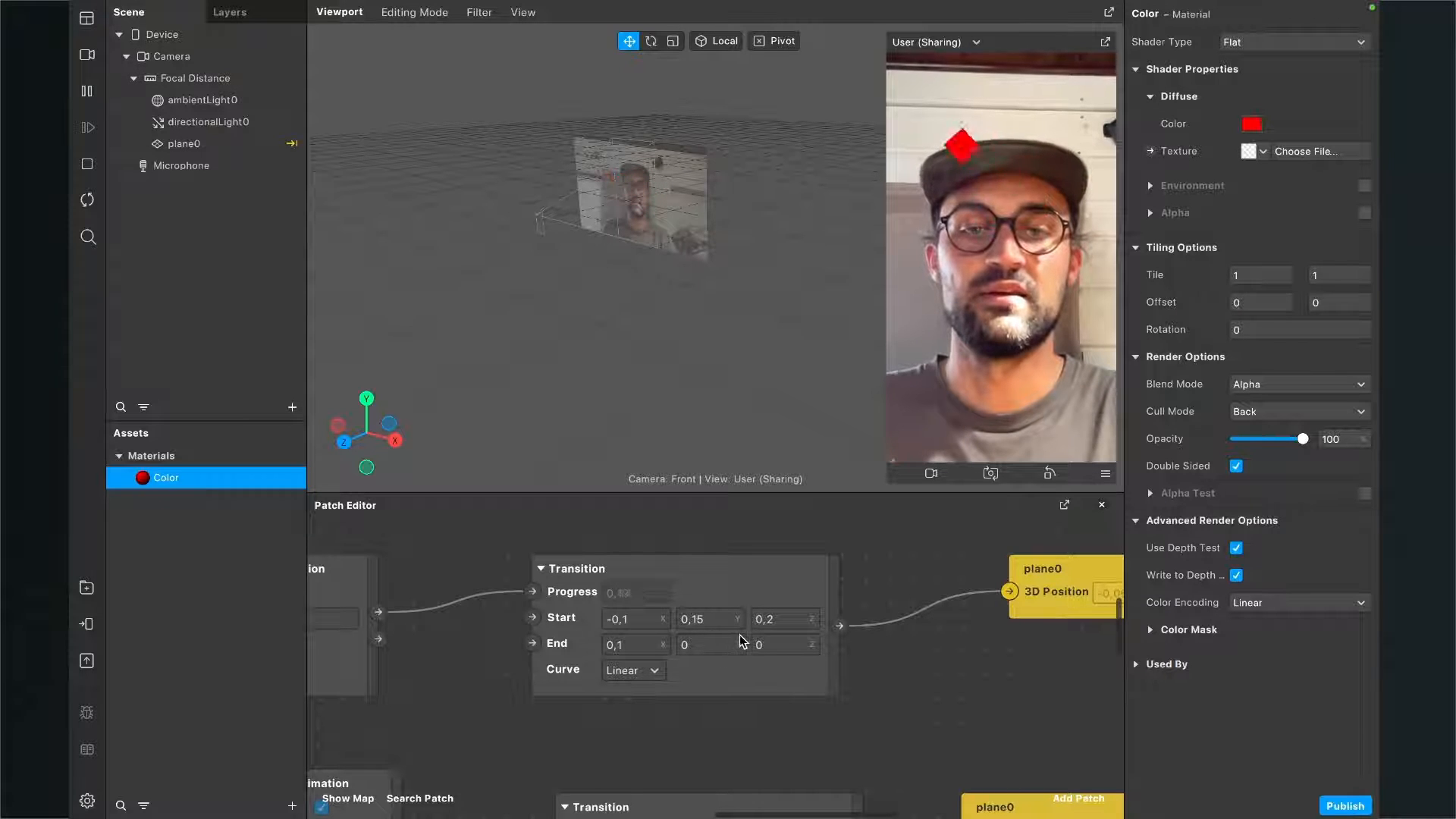
{"action": "left_click", "coordinate": [693, 649]}
{"action": "type", "text": "-"}
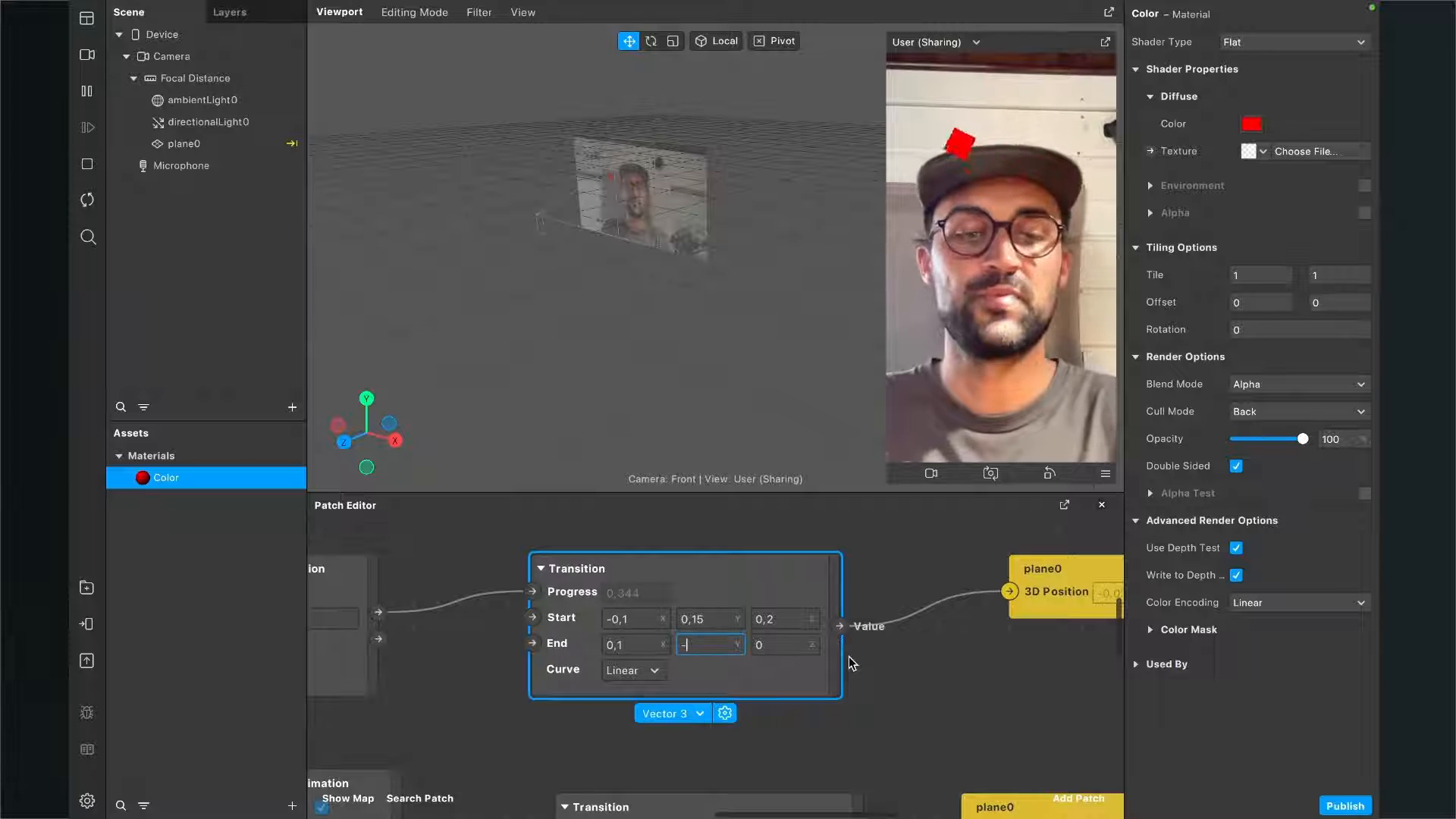
{"action": "type", "text": "0"}
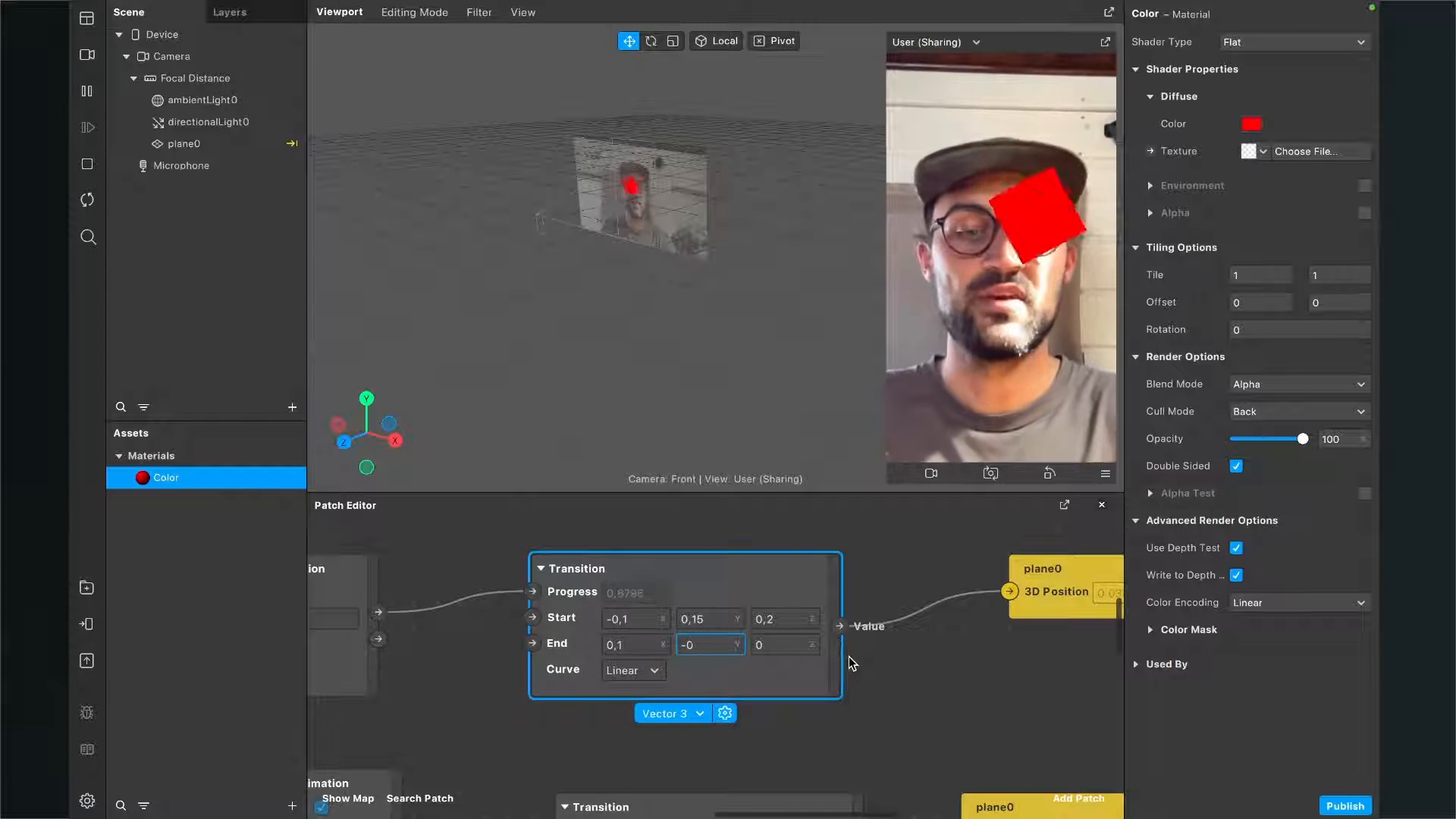
{"action": "type", "text": ",15"}
{"action": "key", "text": "Return"}
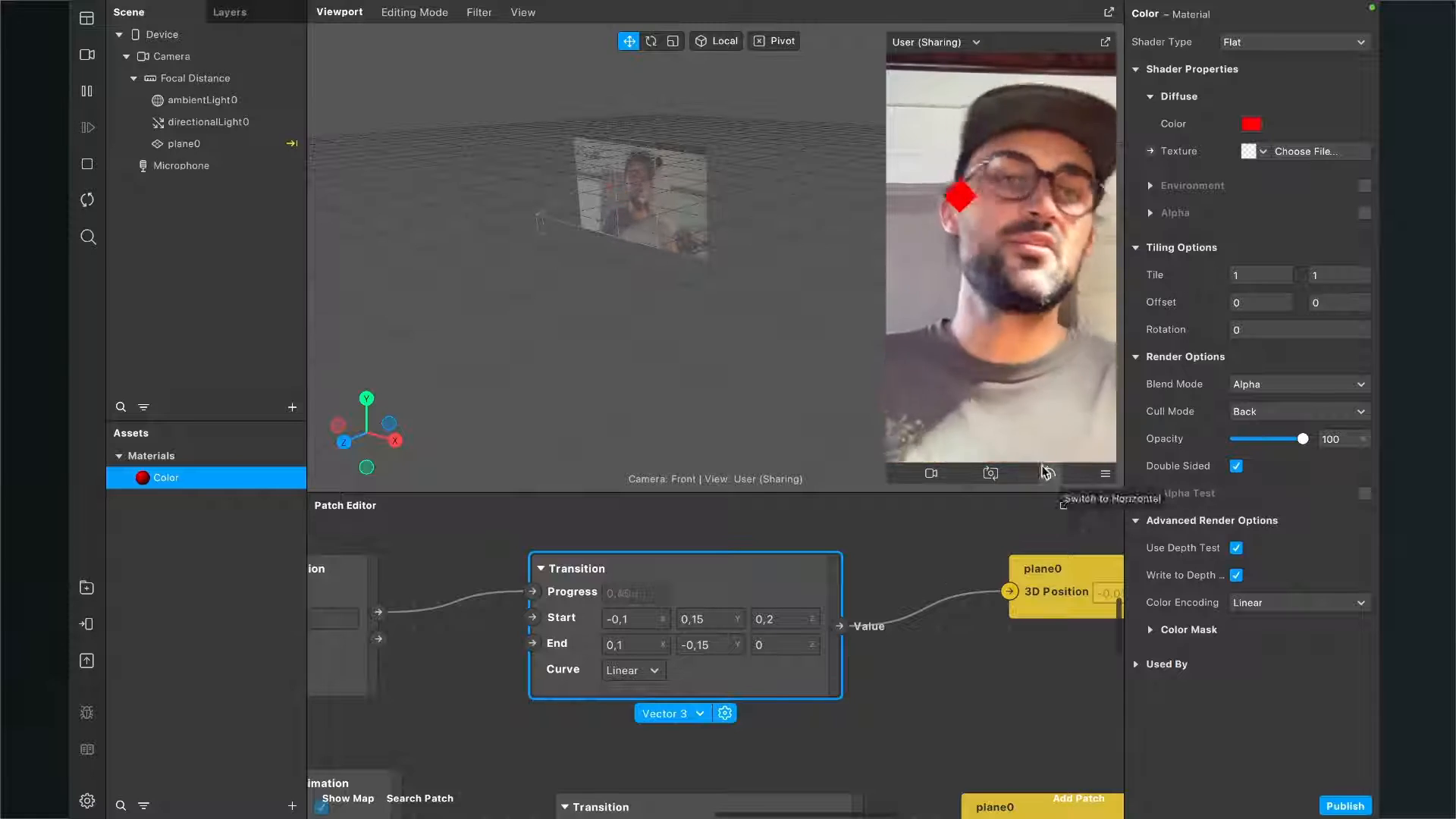
Move the unconnected Animation patch so it sits directly beneath the scale Loop Animation patch
{"action": "scroll", "coordinate": [617, 743], "scroll_direction": "down", "scroll_amount": 3}
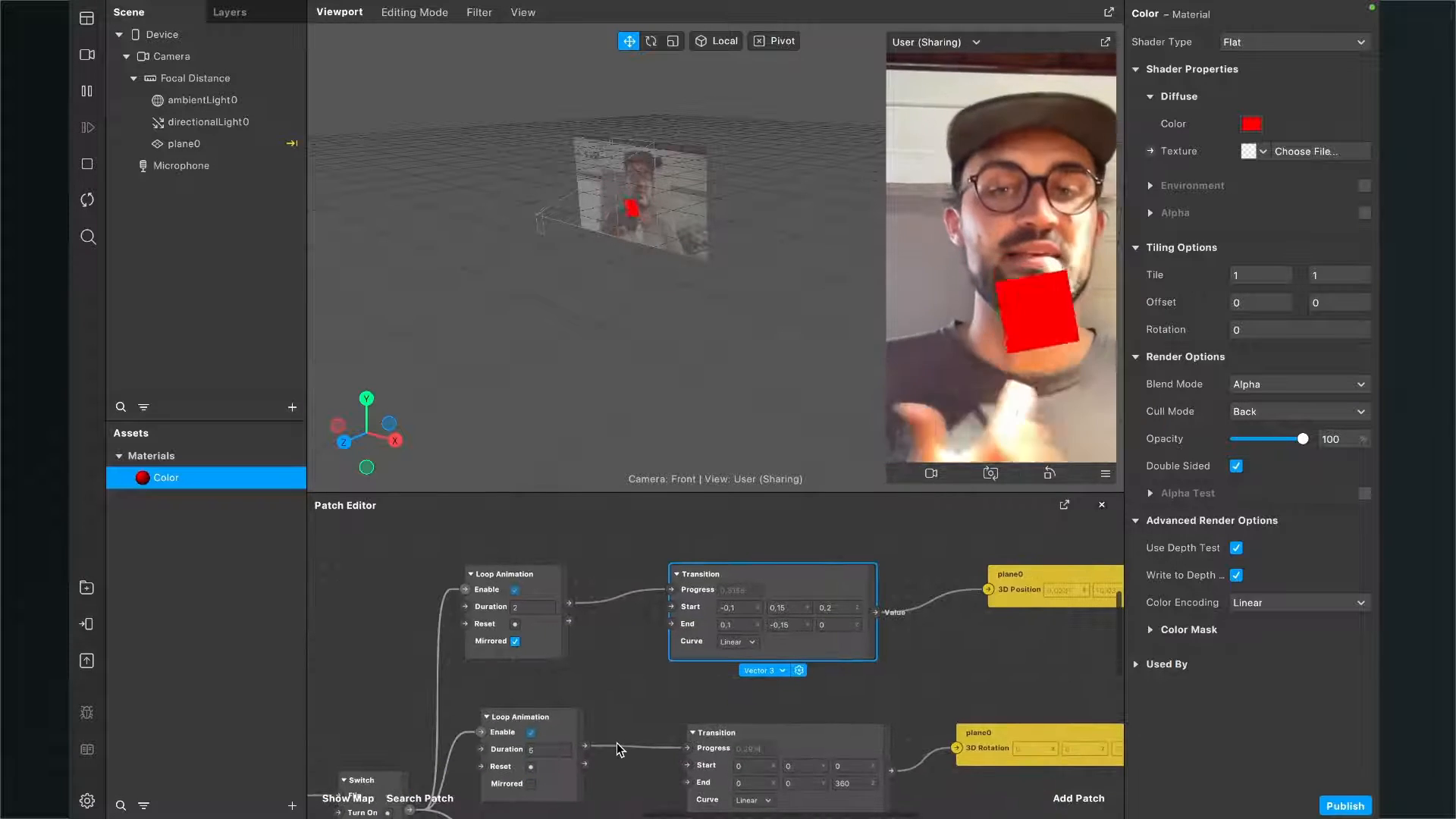
{"action": "scroll", "coordinate": [616, 743], "scroll_direction": "down", "scroll_amount": 5}
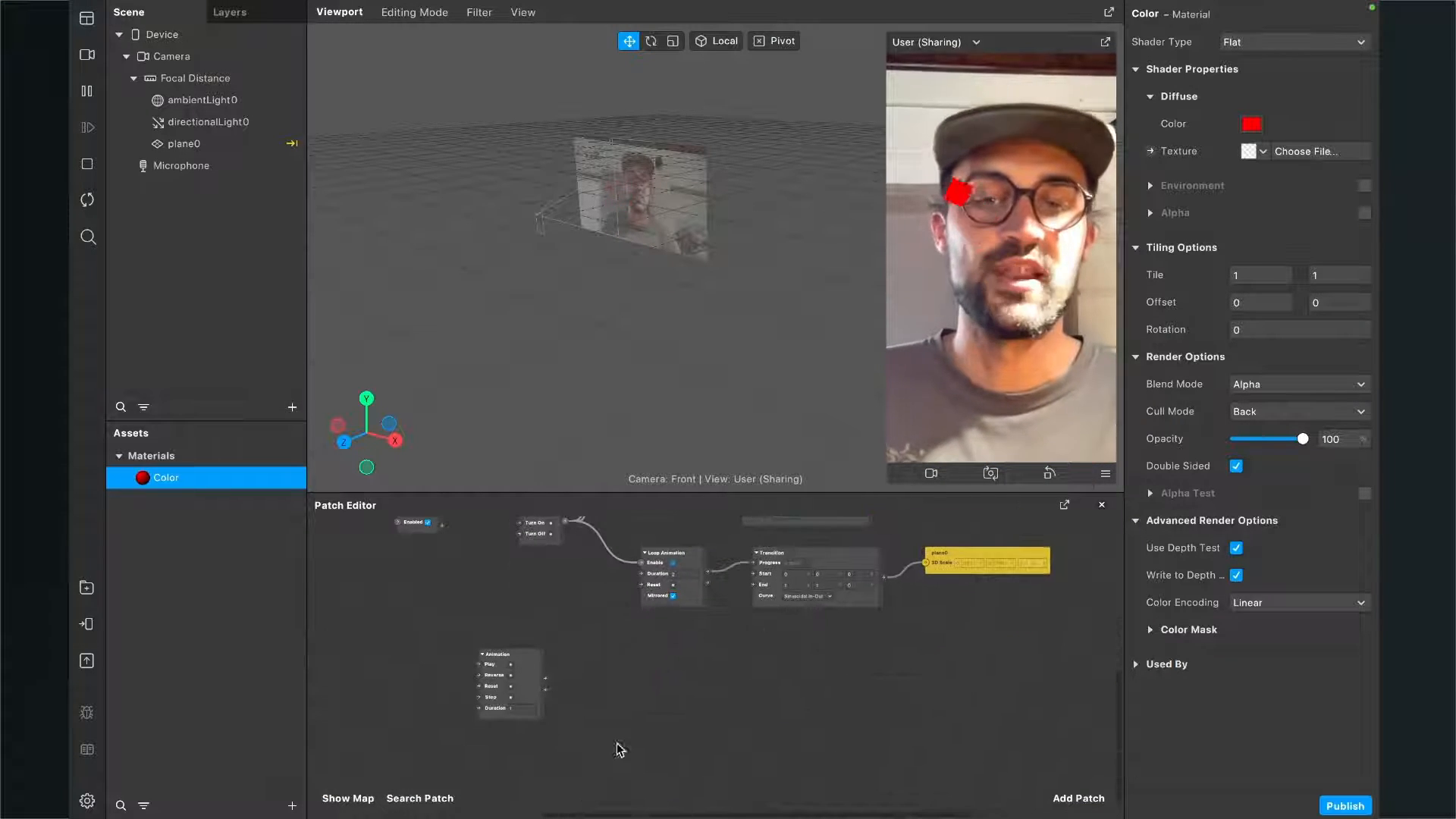
{"action": "scroll", "coordinate": [617, 743], "scroll_direction": "left", "scroll_amount": 2}
{"action": "scroll", "coordinate": [570, 698], "scroll_direction": "up", "scroll_amount": 5}
{"action": "left_click_drag", "start_coordinate": [587, 637], "coordinate": [971, 596]}
{"action": "scroll", "coordinate": [945, 591], "scroll_direction": "right", "scroll_amount": 2}
{"action": "scroll", "coordinate": [945, 592], "scroll_direction": "up", "scroll_amount": 2}
{"action": "scroll", "coordinate": [657, 704], "scroll_direction": "up", "scroll_amount": 5}
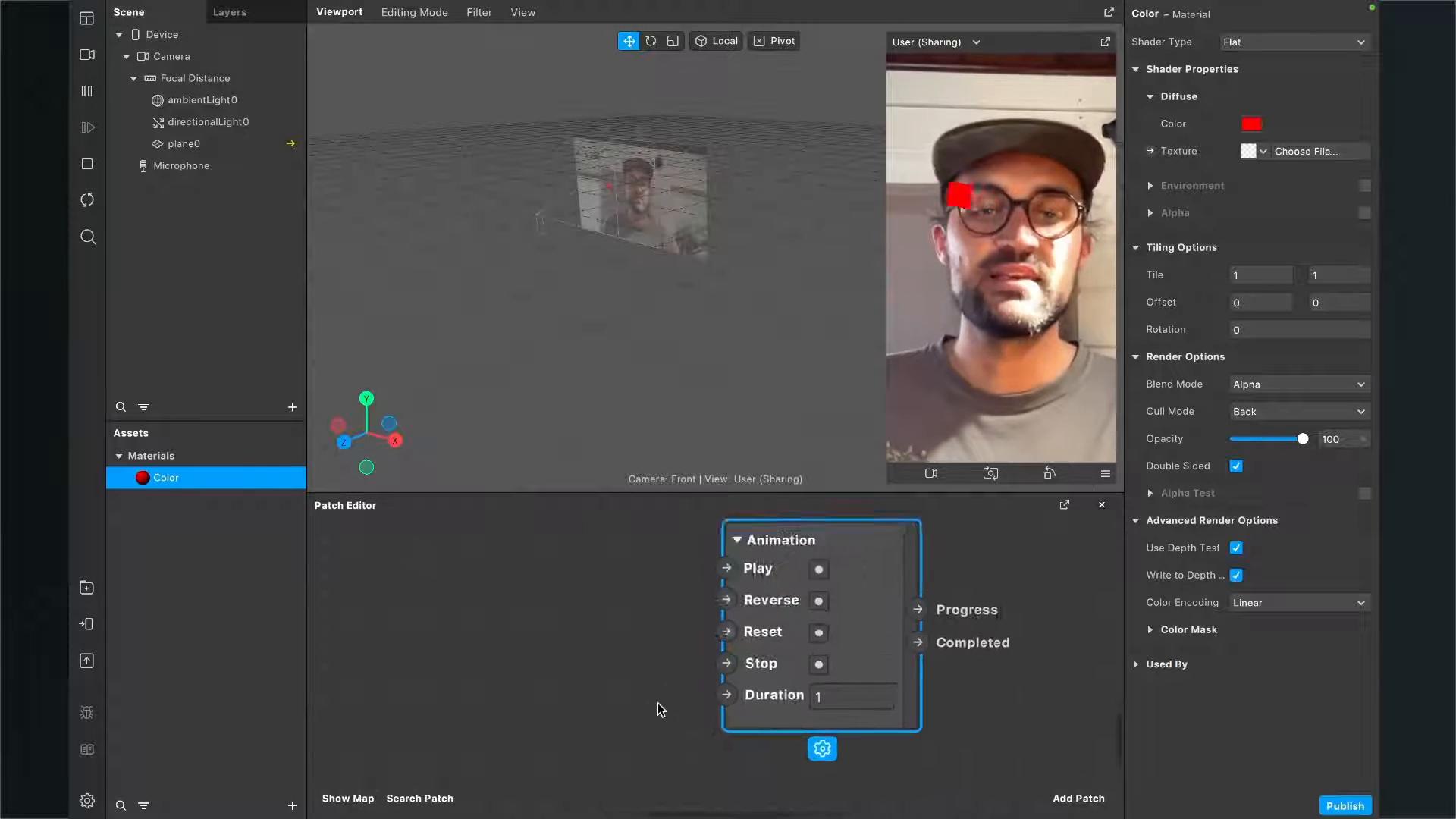
{"action": "scroll", "coordinate": [658, 704], "scroll_direction": "up", "scroll_amount": 1}
{"action": "left_click_drag", "start_coordinate": [869, 629], "coordinate": [838, 630]}
Examine the Animation patch's inputs and outputs and compare them with the connected scale and rotation patches
{"action": "scroll", "coordinate": [893, 627], "scroll_direction": "down", "scroll_amount": 3}
{"action": "scroll", "coordinate": [893, 627], "scroll_direction": "right", "scroll_amount": 2}
{"action": "scroll", "coordinate": [893, 627], "scroll_direction": "up", "scroll_amount": 1}
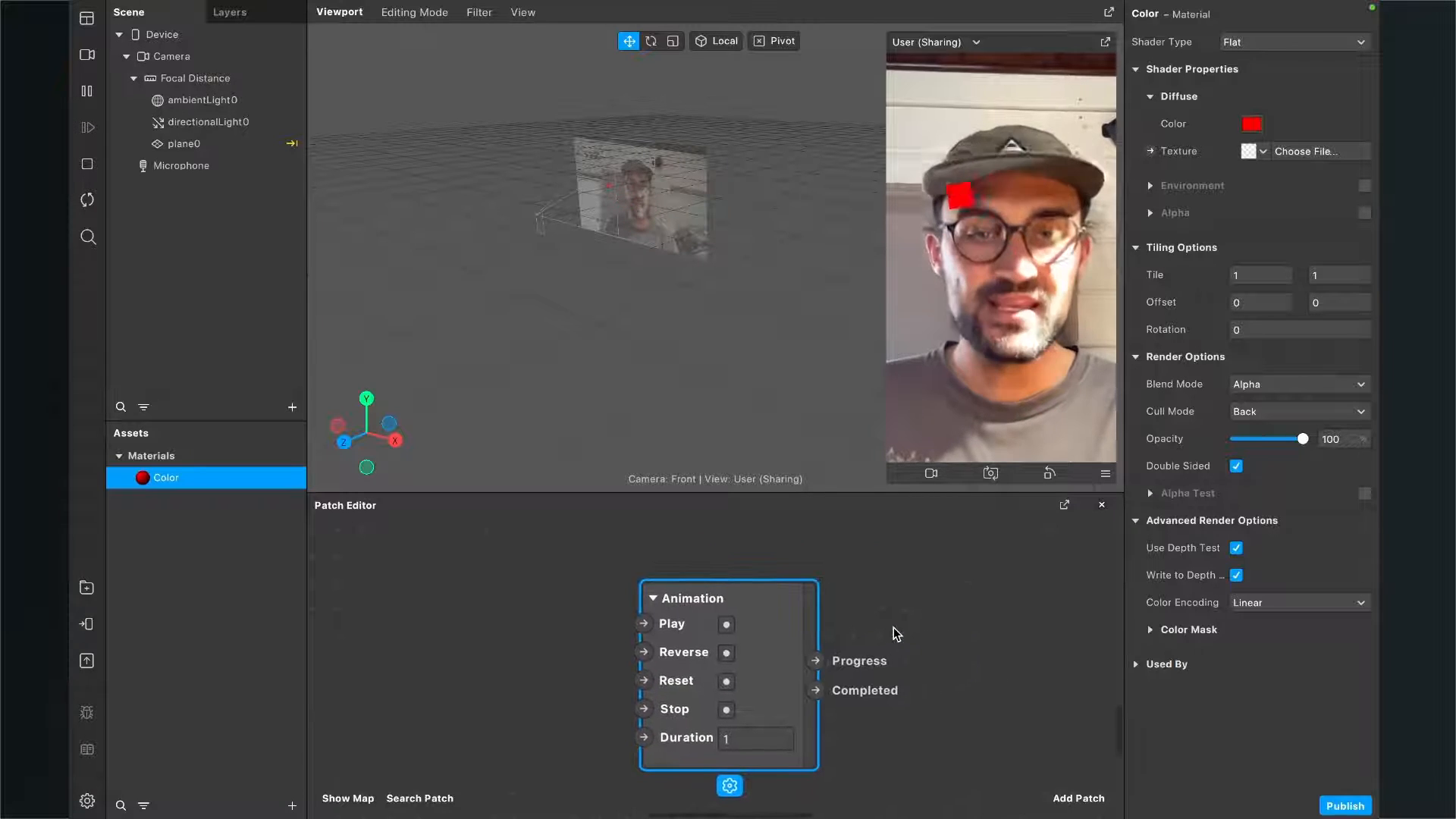
{"action": "scroll", "coordinate": [893, 627], "scroll_direction": "down", "scroll_amount": 2}
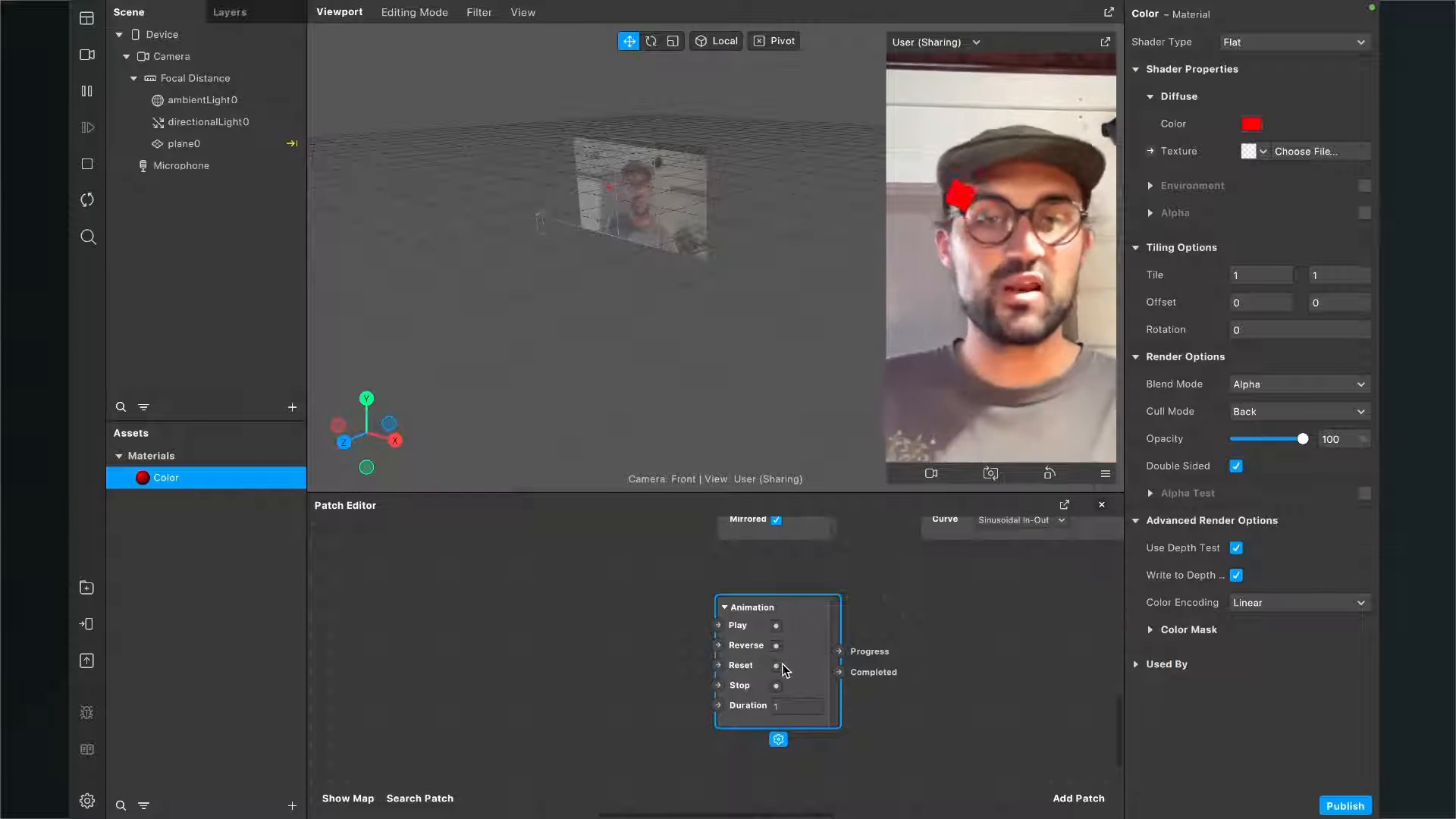
{"action": "scroll", "coordinate": [781, 663], "scroll_direction": "up", "scroll_amount": 5}
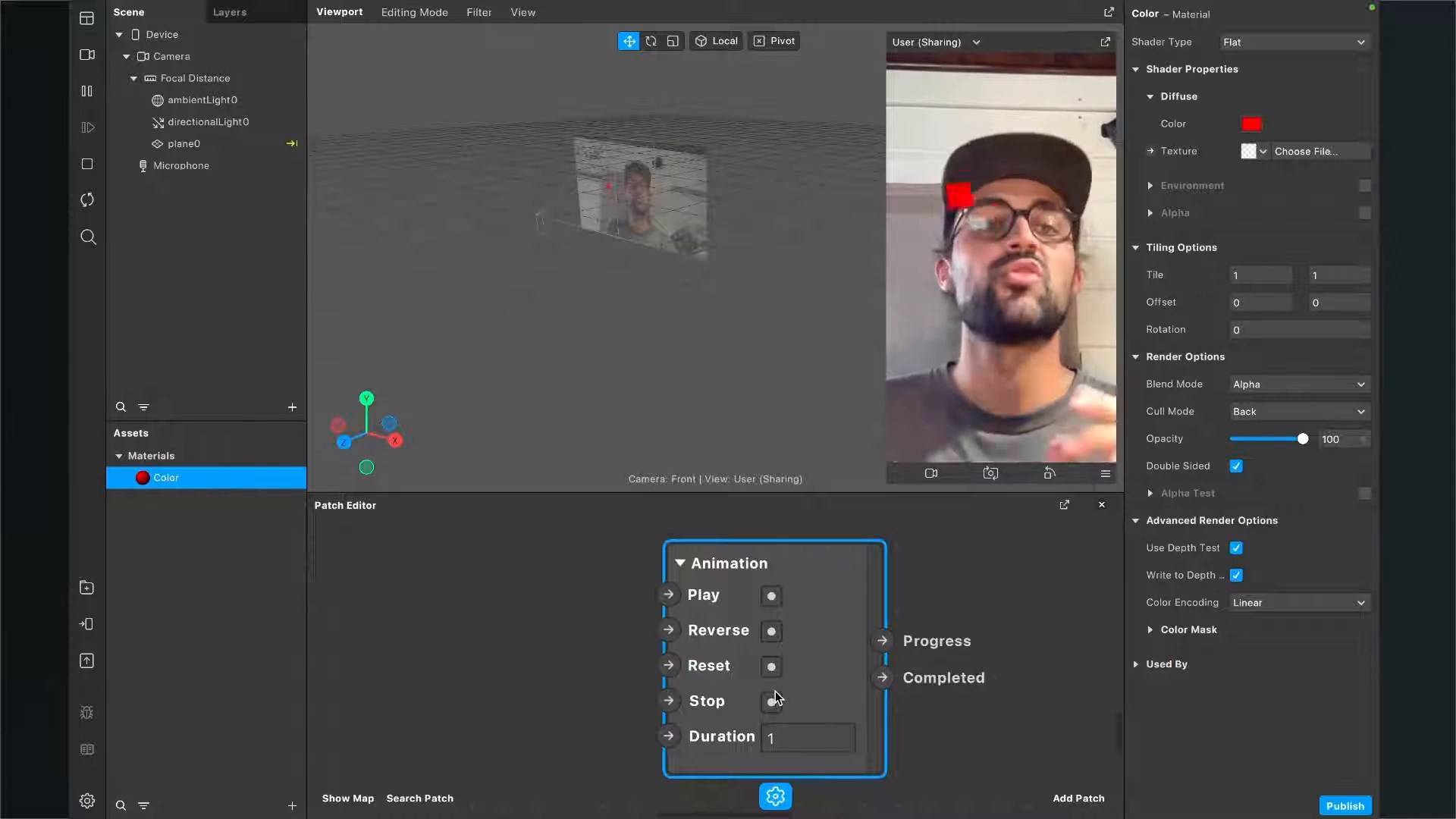
{"action": "scroll", "coordinate": [775, 690], "scroll_direction": "down", "scroll_amount": 5}
{"action": "scroll", "coordinate": [775, 690], "scroll_direction": "right", "scroll_amount": 2}
{"action": "scroll", "coordinate": [775, 690], "scroll_direction": "up", "scroll_amount": 1}
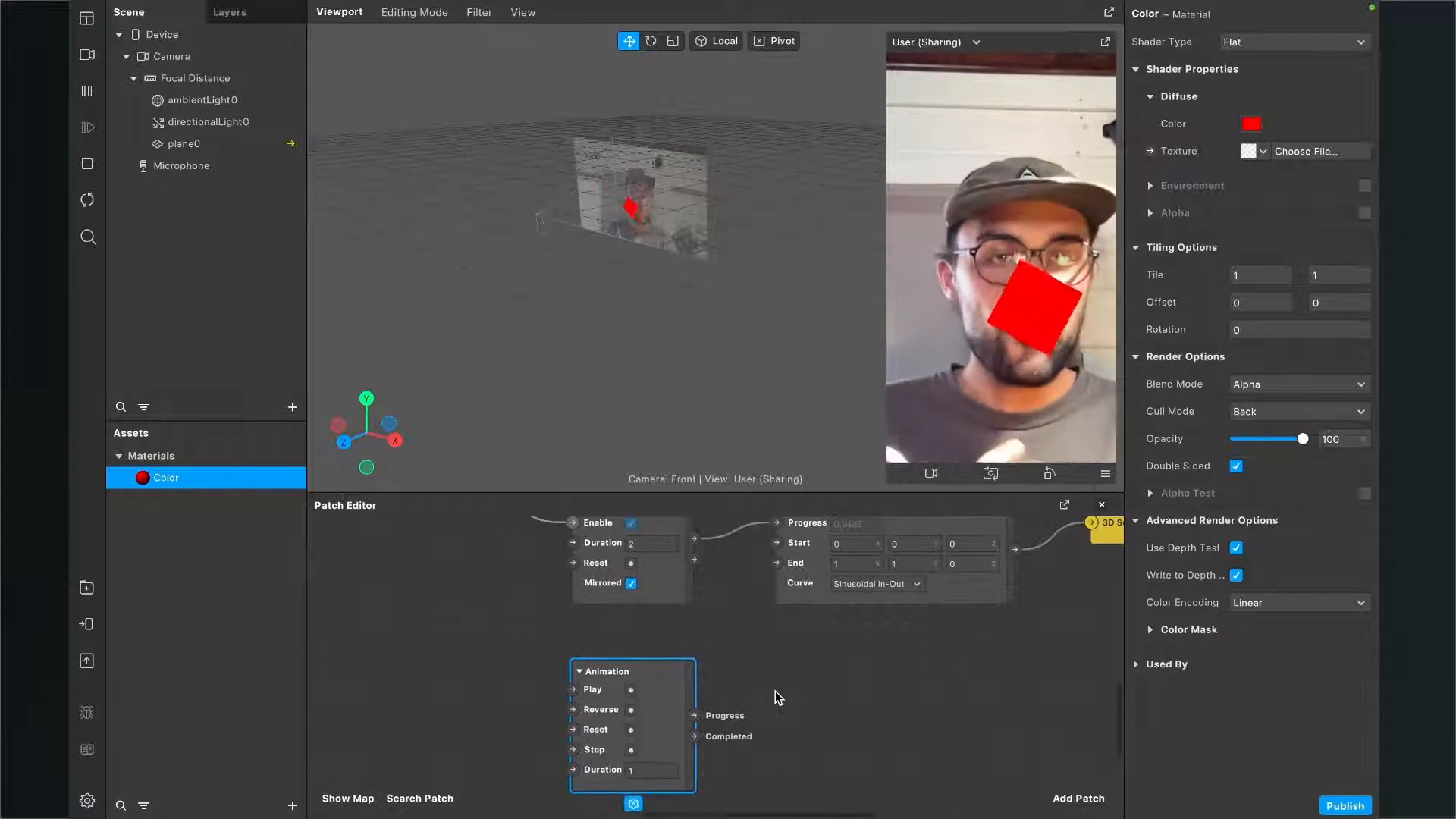
{"action": "scroll", "coordinate": [775, 690], "scroll_direction": "down", "scroll_amount": 3}
{"action": "scroll", "coordinate": [775, 691], "scroll_direction": "up", "scroll_amount": 1}
{"action": "scroll", "coordinate": [775, 690], "scroll_direction": "right", "scroll_amount": 1}
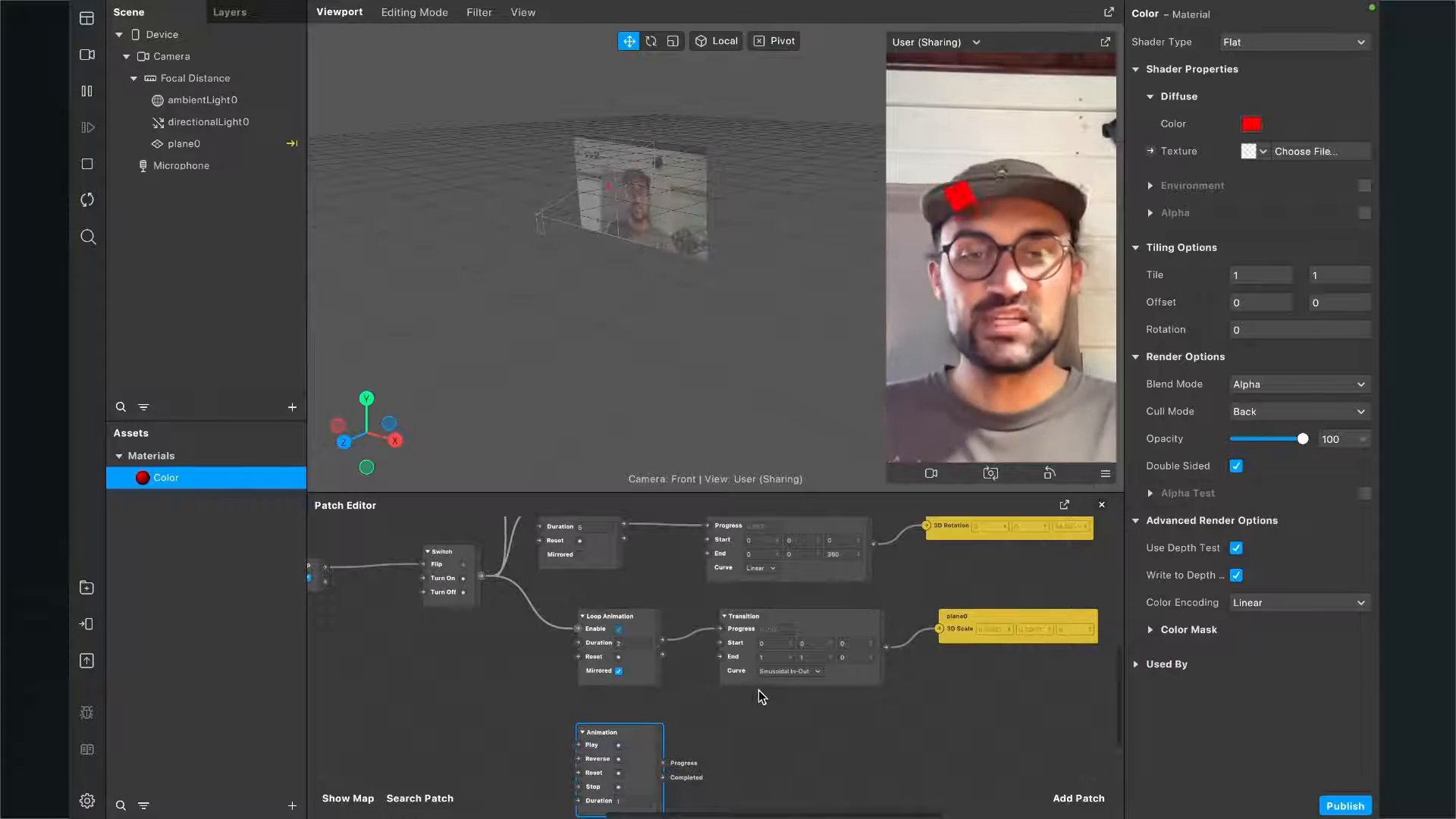
{"action": "scroll", "coordinate": [762, 697], "scroll_direction": "up", "scroll_amount": 1}
{"action": "scroll", "coordinate": [762, 696], "scroll_direction": "right", "scroll_amount": 1}
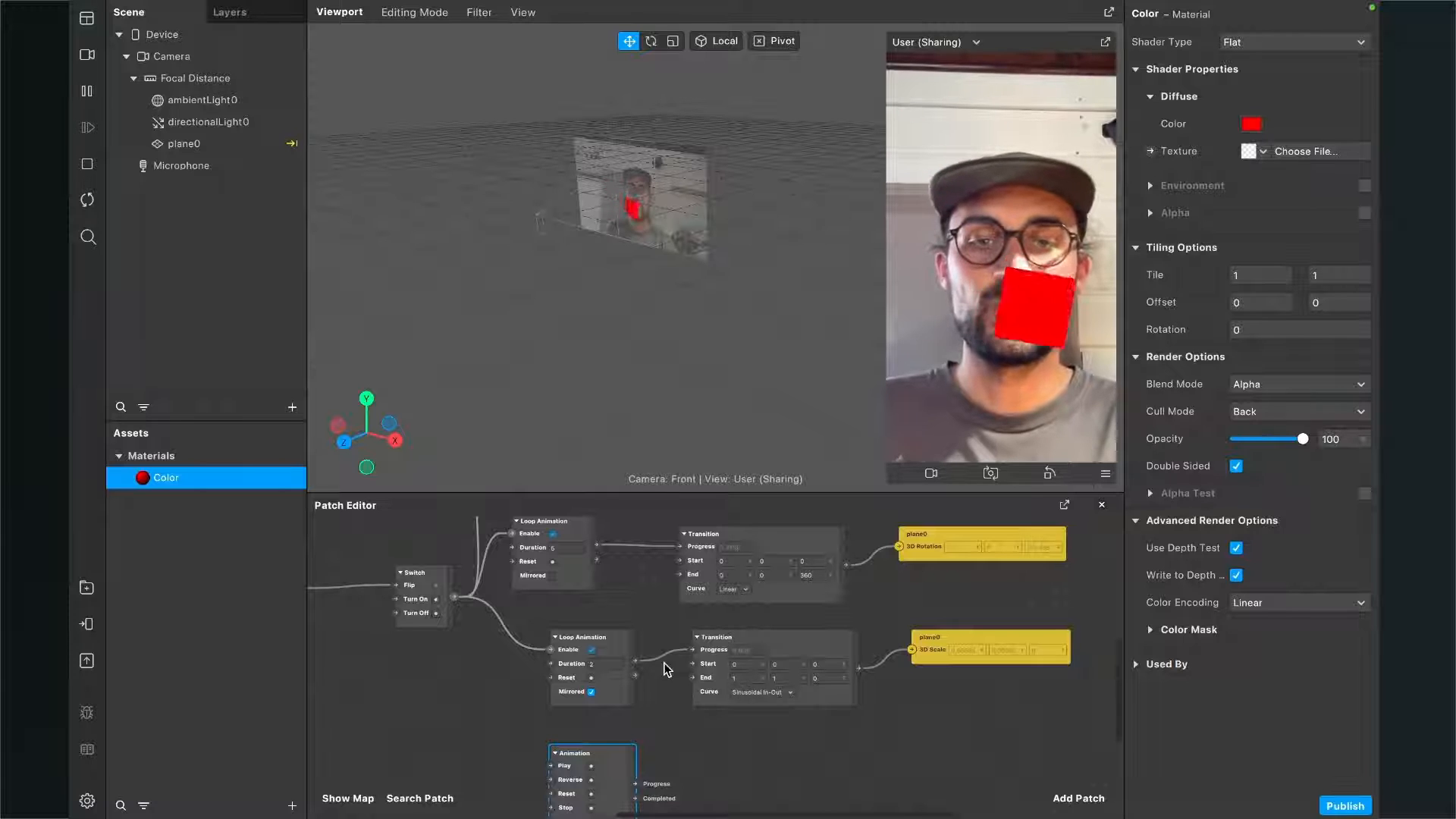
Delete the connections from the three Transition patches to the plane0 3D Position, 3D Rotation and 3D Scale patches
{"action": "scroll", "coordinate": [665, 666], "scroll_direction": "up", "scroll_amount": 2}
{"action": "scroll", "coordinate": [666, 666], "scroll_direction": "right", "scroll_amount": 2}
{"action": "scroll", "coordinate": [681, 616], "scroll_direction": "down", "scroll_amount": 2}
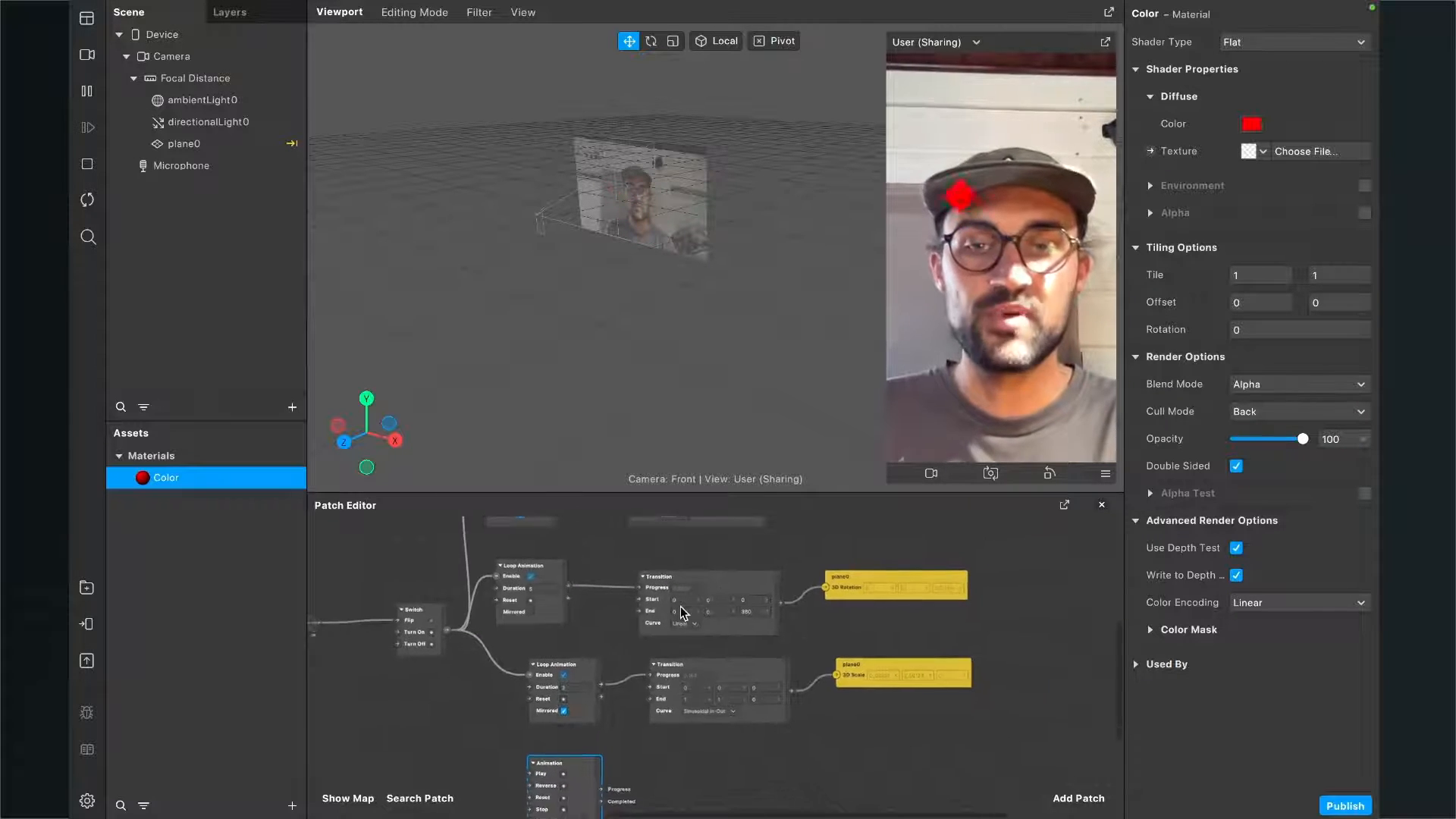
{"action": "scroll", "coordinate": [643, 634], "scroll_direction": "up", "scroll_amount": 5}
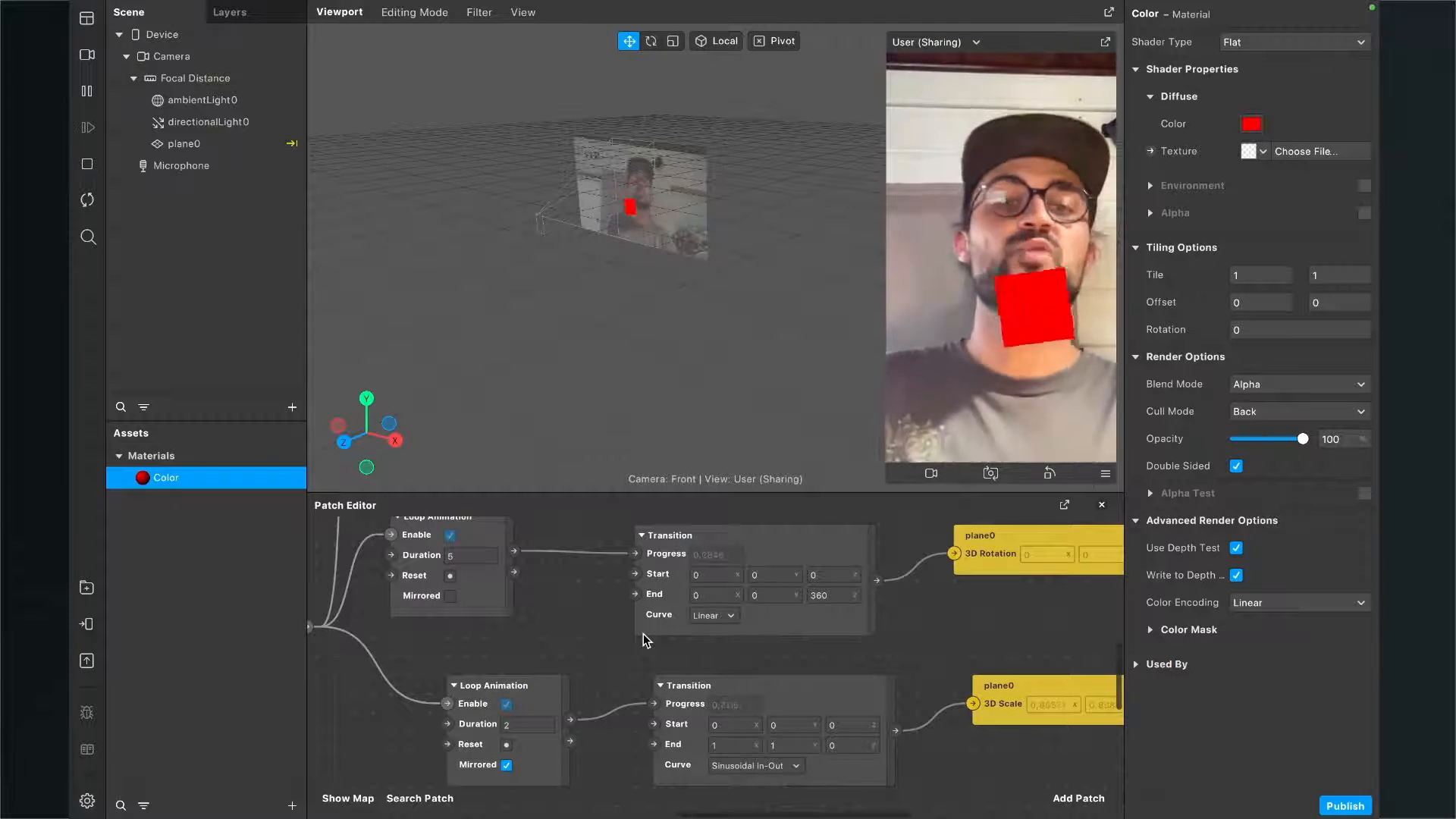
{"action": "scroll", "coordinate": [643, 634], "scroll_direction": "up", "scroll_amount": 10}
{"action": "scroll", "coordinate": [643, 634], "scroll_direction": "right", "scroll_amount": 3}
{"action": "scroll", "coordinate": [643, 634], "scroll_direction": "down", "scroll_amount": 3}
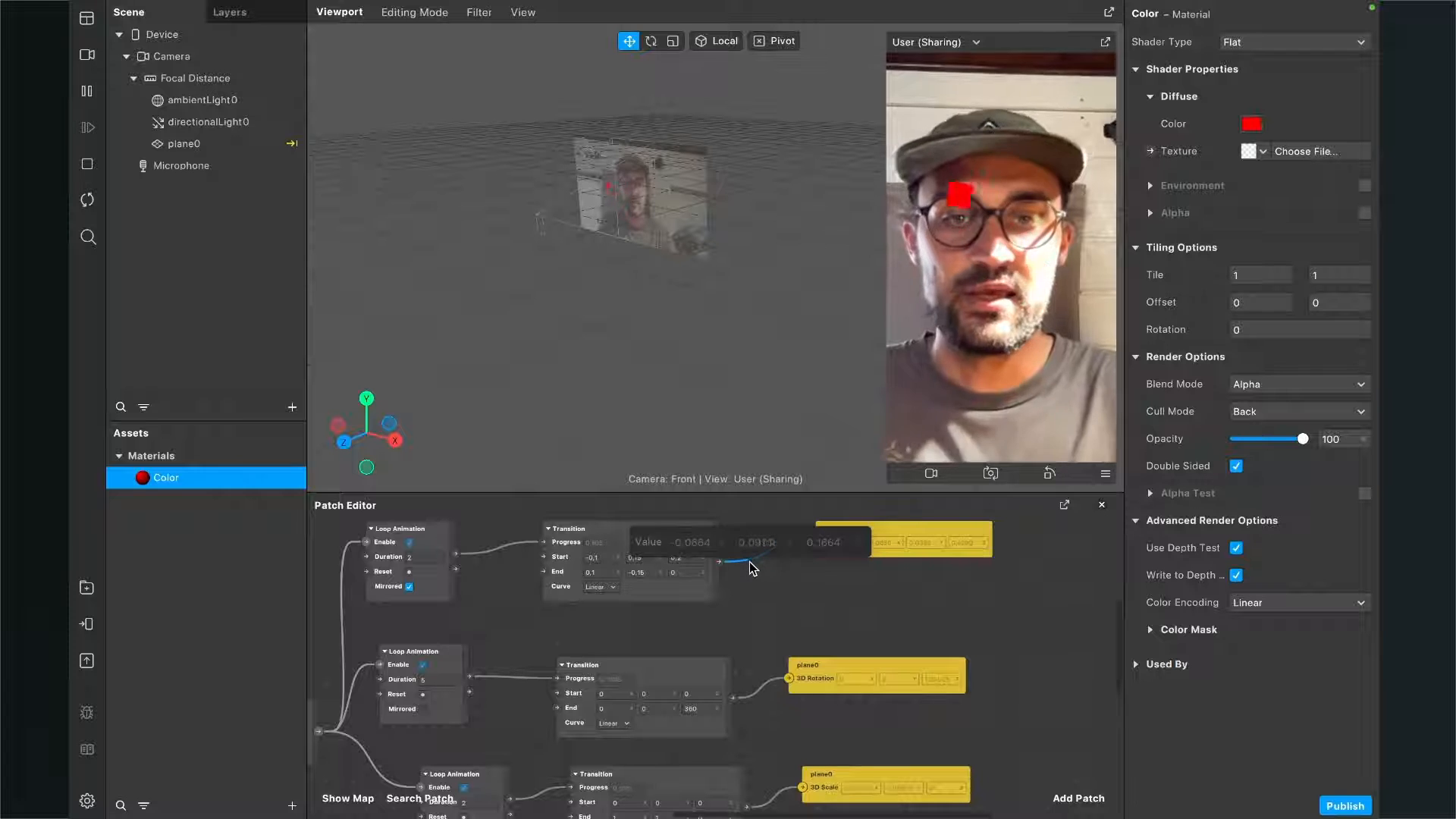
{"action": "scroll", "coordinate": [798, 591], "scroll_direction": "up", "scroll_amount": 5}
{"action": "scroll", "coordinate": [798, 590], "scroll_direction": "left", "scroll_amount": 2}
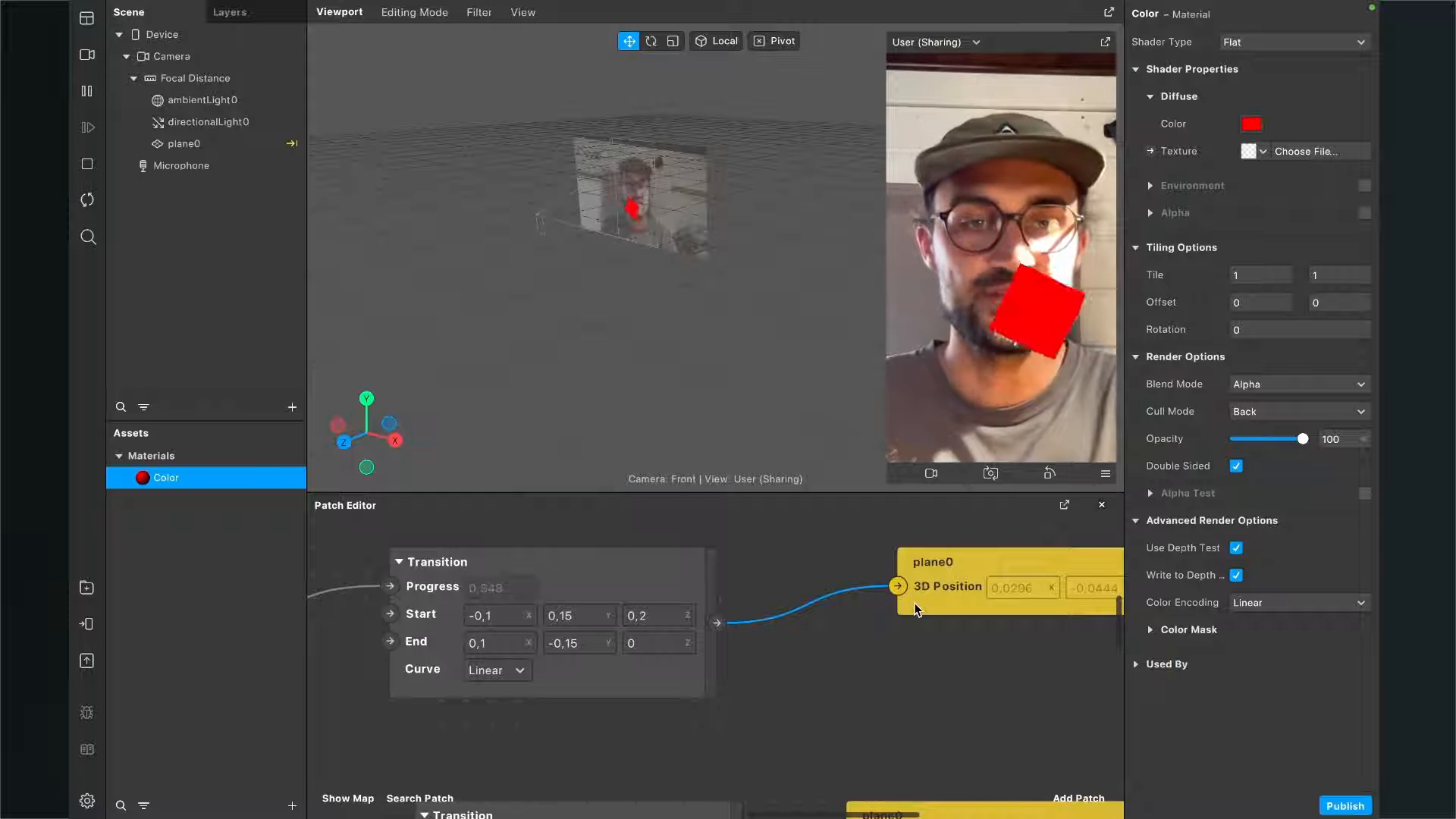
{"action": "scroll", "coordinate": [864, 660], "scroll_direction": "down", "scroll_amount": 3}
{"action": "scroll", "coordinate": [800, 767], "scroll_direction": "down", "scroll_amount": 7}
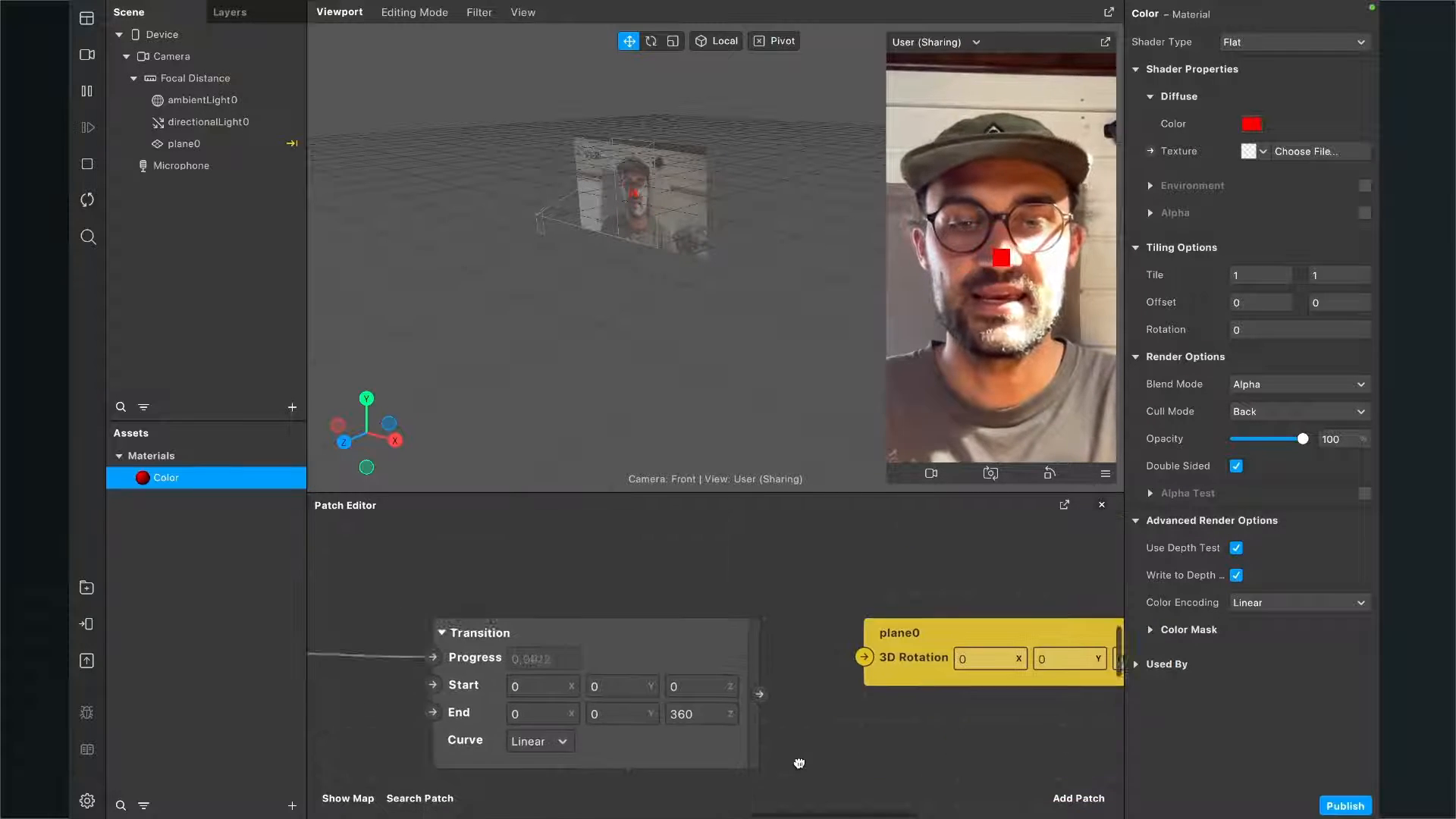
{"action": "mouse_move", "coordinate": [862, 731]}
{"action": "key", "text": "Delete"}
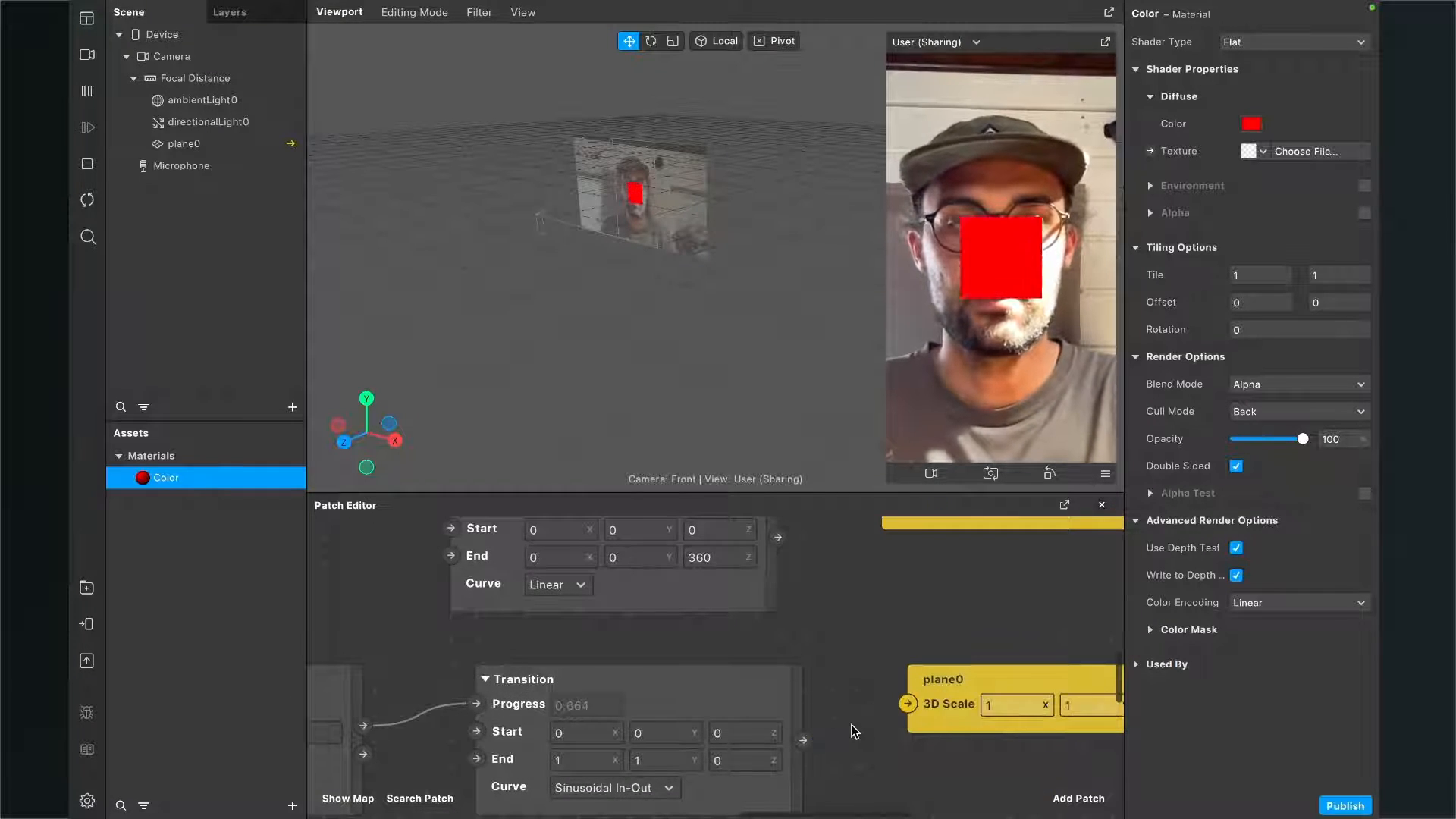
Move the three plane0 property patches and the Animation patch below the loop animation setup, clear of its patches
{"action": "scroll", "coordinate": [908, 725], "scroll_direction": "down", "scroll_amount": 5, "text": "ctrl"}
{"action": "scroll", "coordinate": [929, 696], "scroll_direction": "down", "scroll_amount": 5, "text": "ctrl"}
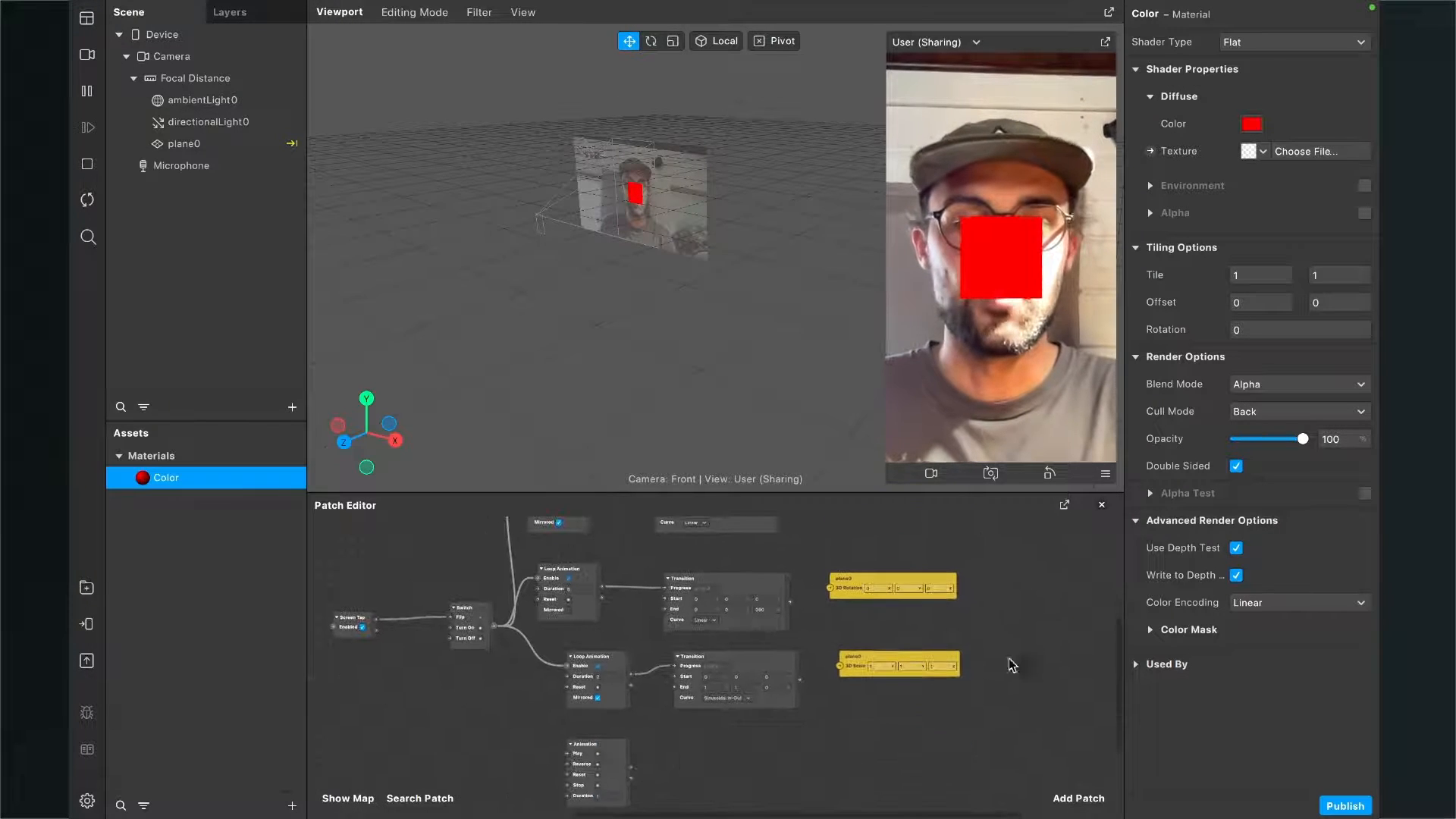
{"action": "left_click_drag", "start_coordinate": [1034, 688], "coordinate": [899, 728]}
{"action": "scroll", "coordinate": [656, 665], "scroll_direction": "down", "scroll_amount": 3}
{"action": "left_click_drag", "start_coordinate": [624, 667], "coordinate": [594, 707]}
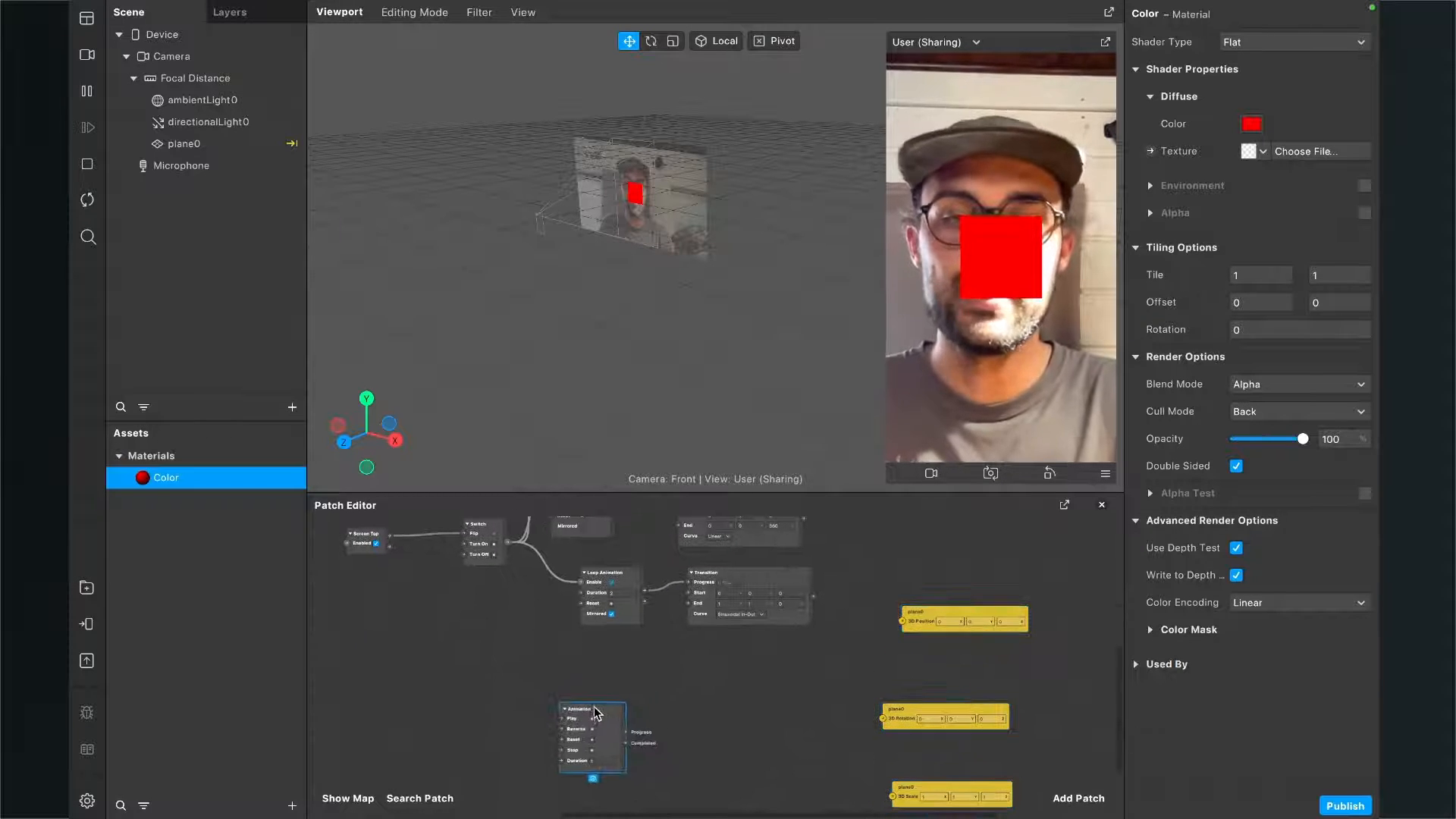
{"action": "scroll", "coordinate": [709, 673], "scroll_direction": "up", "scroll_amount": 3}
{"action": "scroll", "coordinate": [731, 658], "scroll_direction": "up", "scroll_amount": 2}
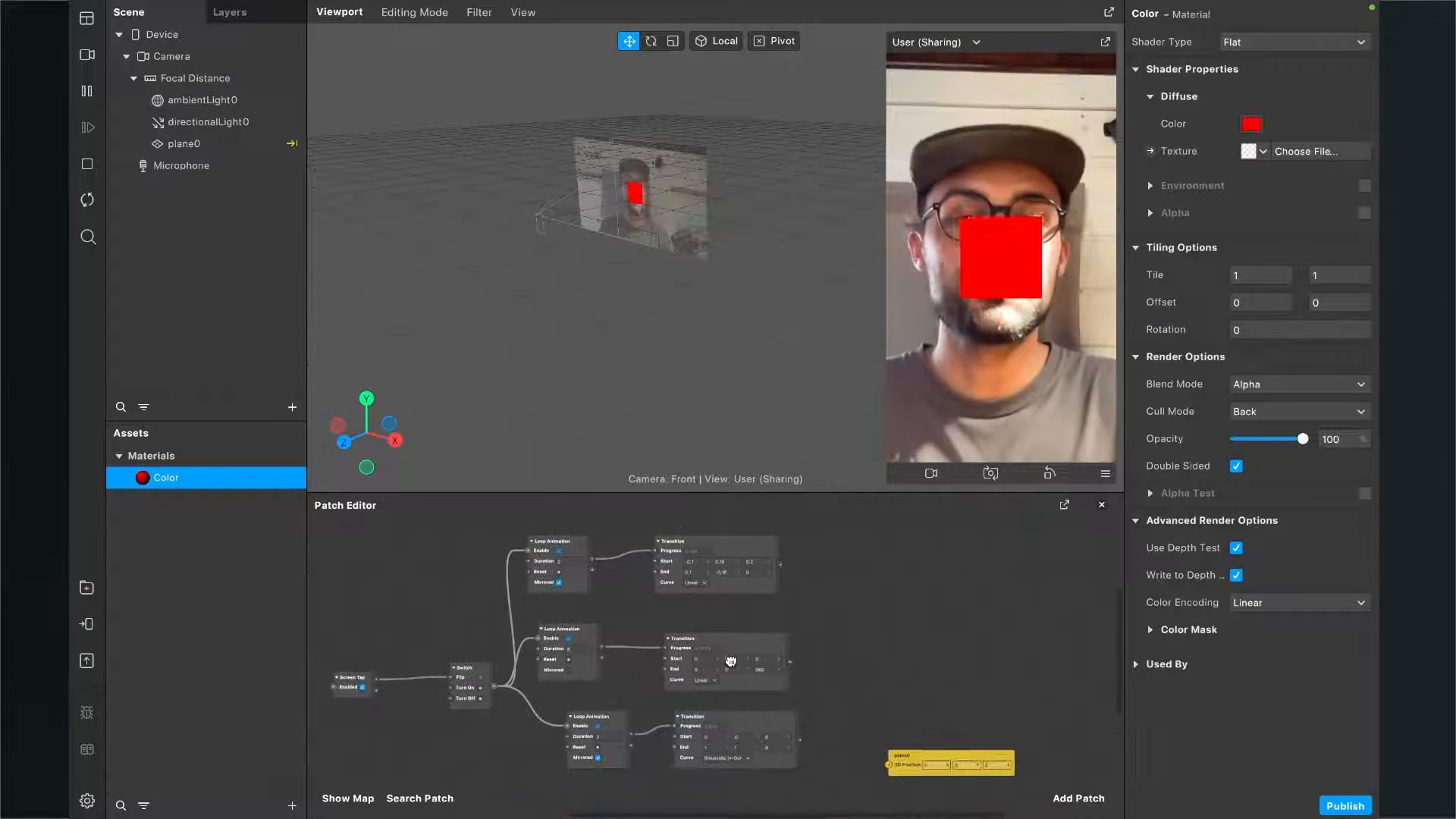
Duplicate the Transition patch that has Start -0,1, 0,15, 0,2 and End 0,1, -0,15, 0
{"action": "scroll", "coordinate": [734, 630], "scroll_direction": "up", "scroll_amount": 5, "text": "ctrl"}
{"action": "scroll", "coordinate": [735, 631], "scroll_direction": "up", "scroll_amount": 3}
{"action": "scroll", "coordinate": [734, 631], "scroll_direction": "left", "scroll_amount": 3}
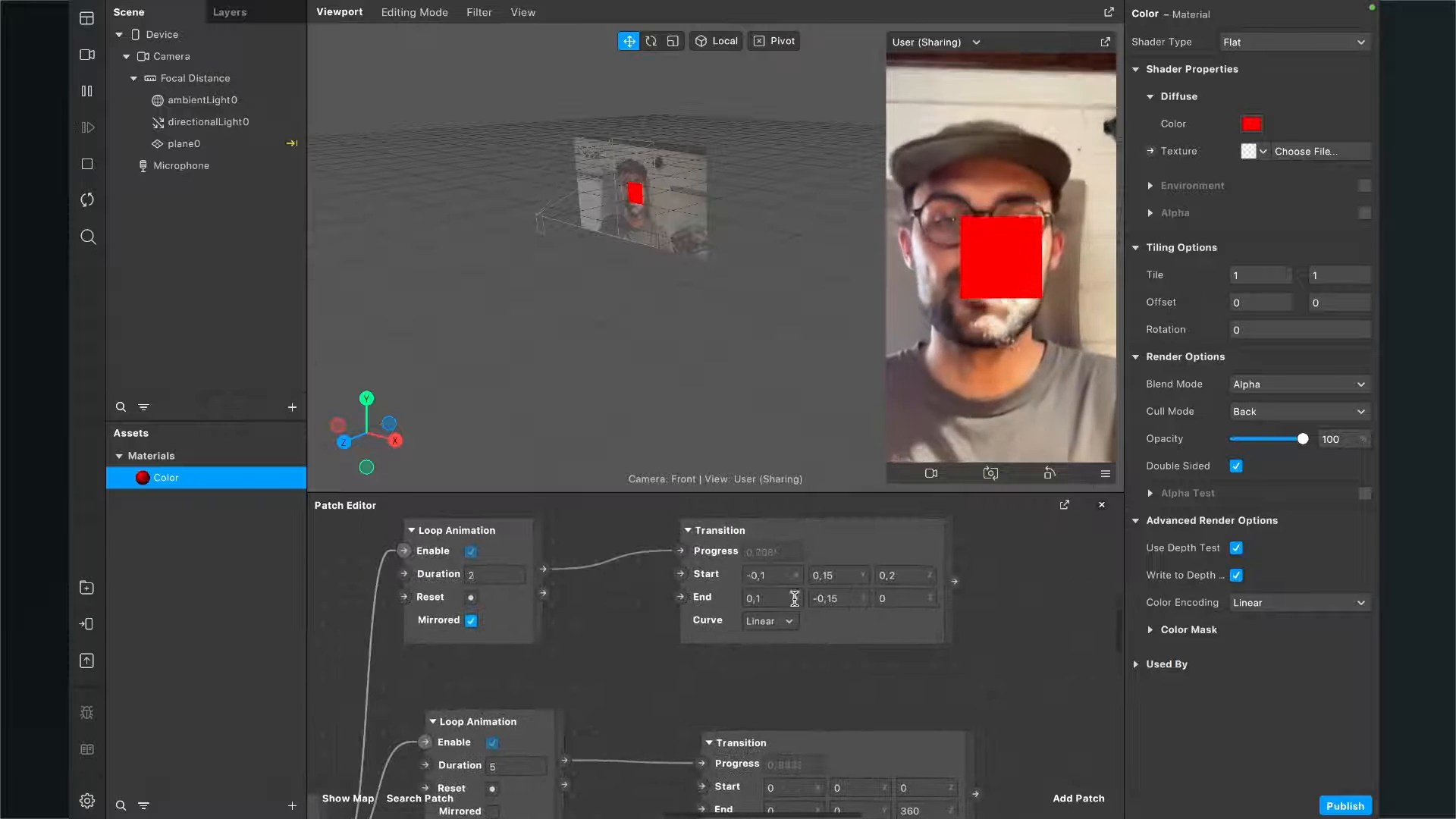
{"action": "left_click", "coordinate": [857, 559]}
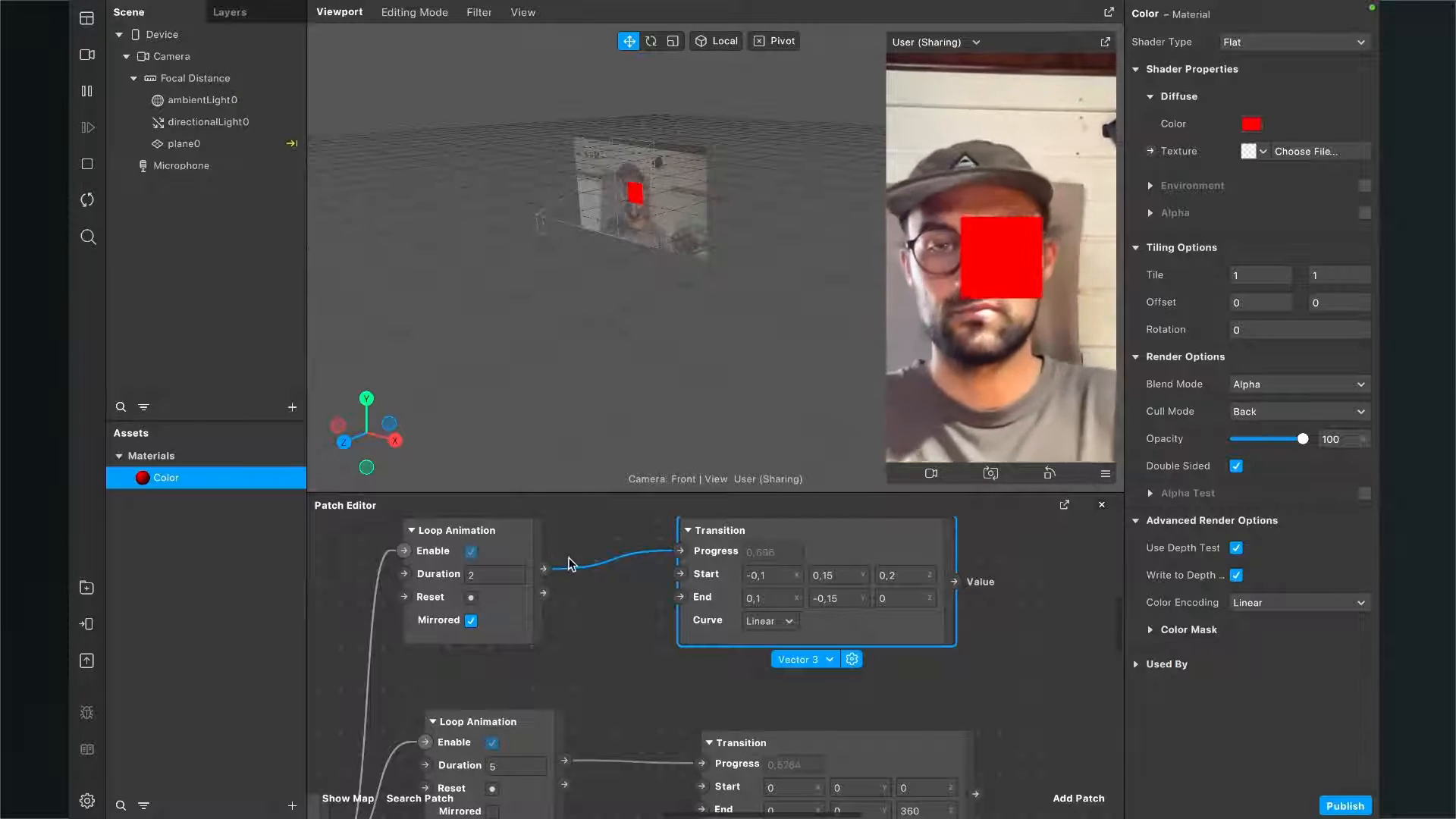
{"action": "scroll", "coordinate": [880, 582], "scroll_direction": "up", "scroll_amount": 1}
{"action": "right_click", "coordinate": [880, 576]}
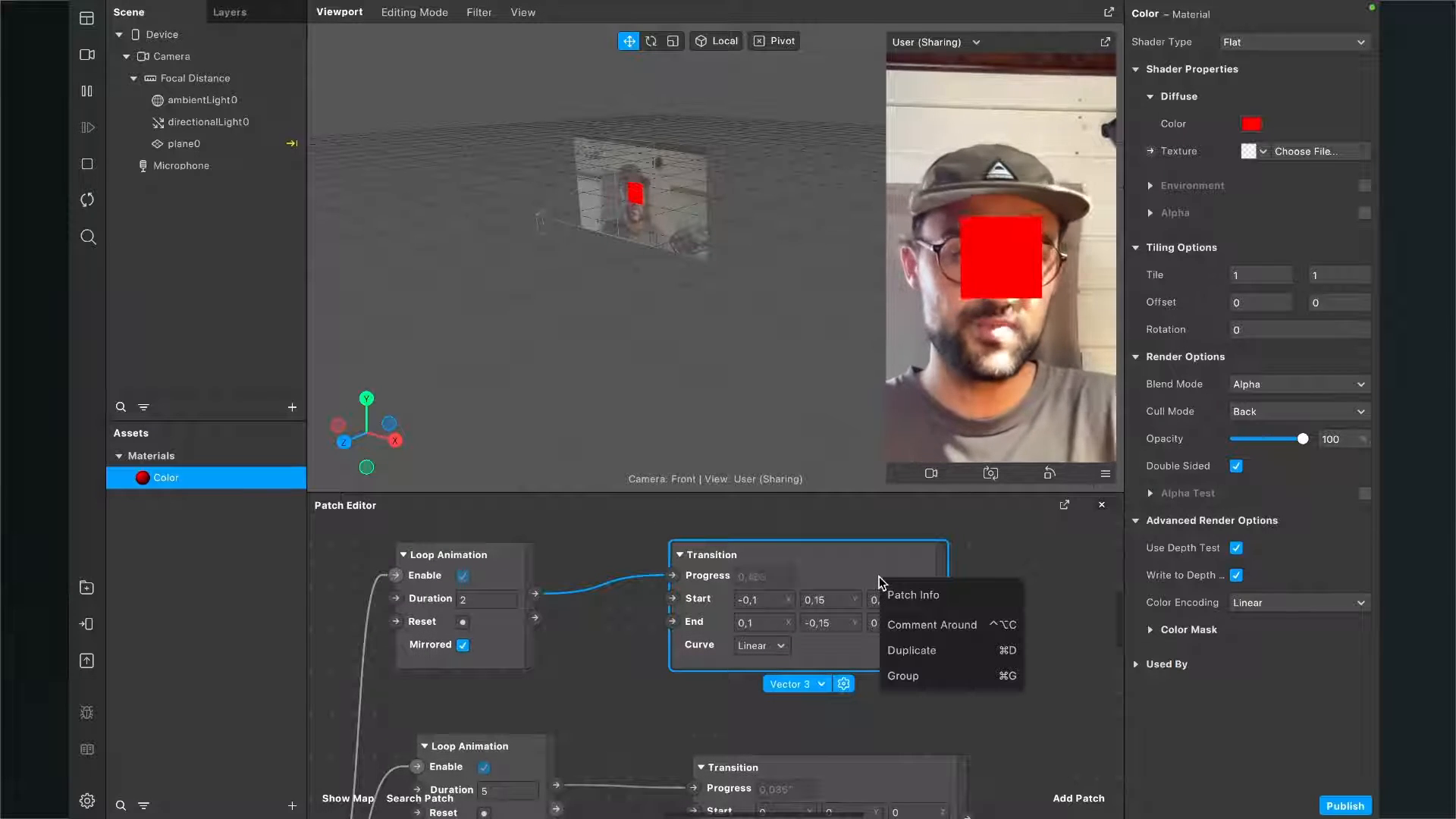
{"action": "left_click", "coordinate": [913, 648]}
Place the duplicated Transition patch beside the Animation patch and move the plane0 3D Position patch closer to it
{"action": "scroll", "coordinate": [818, 663], "scroll_direction": "down", "scroll_amount": 5}
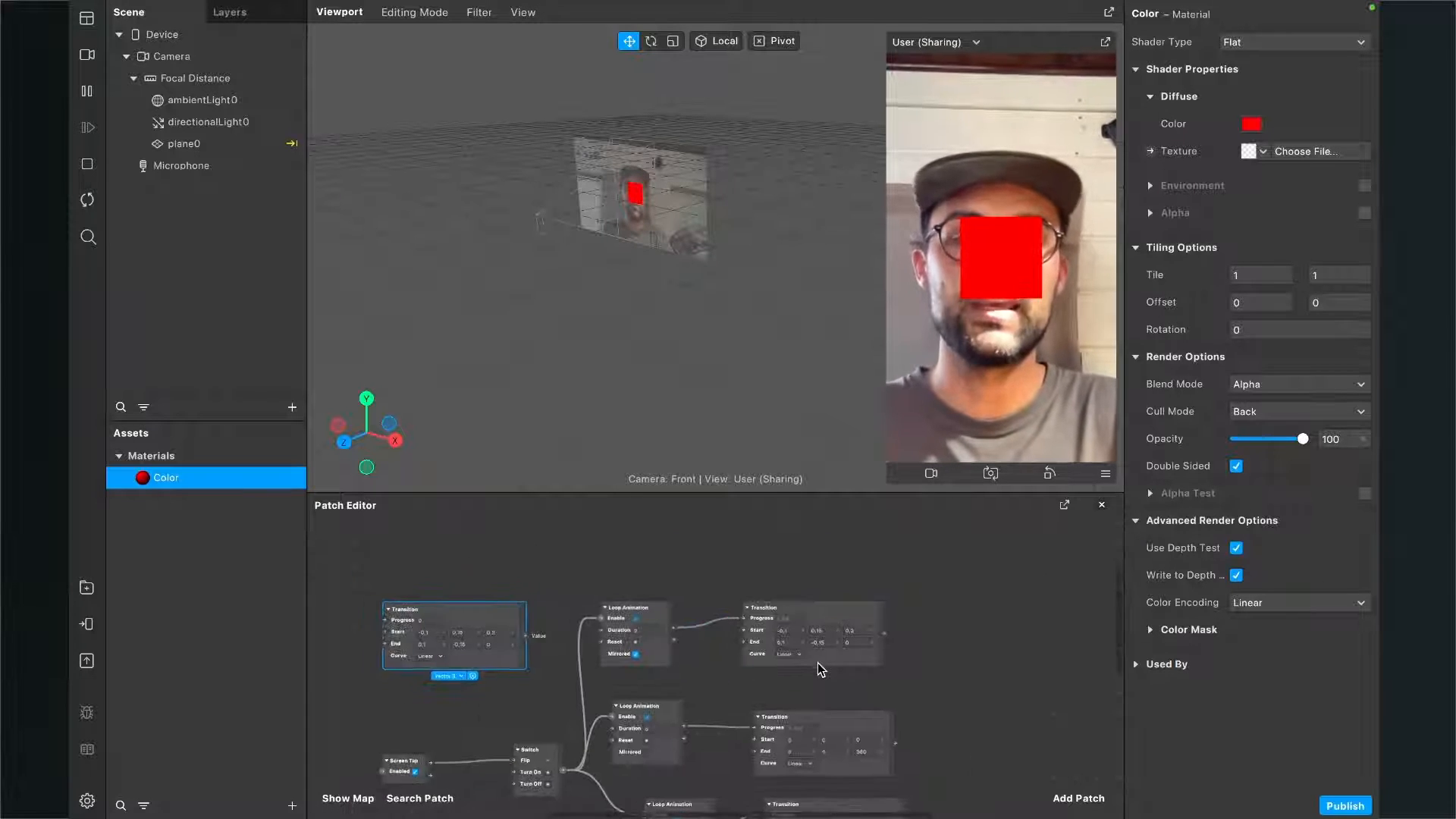
{"action": "left_click_drag", "start_coordinate": [483, 618], "coordinate": [978, 676]}
{"action": "scroll", "coordinate": [978, 676], "scroll_direction": "down", "scroll_amount": 1}
{"action": "scroll", "coordinate": [981, 681], "scroll_direction": "down", "scroll_amount": 2}
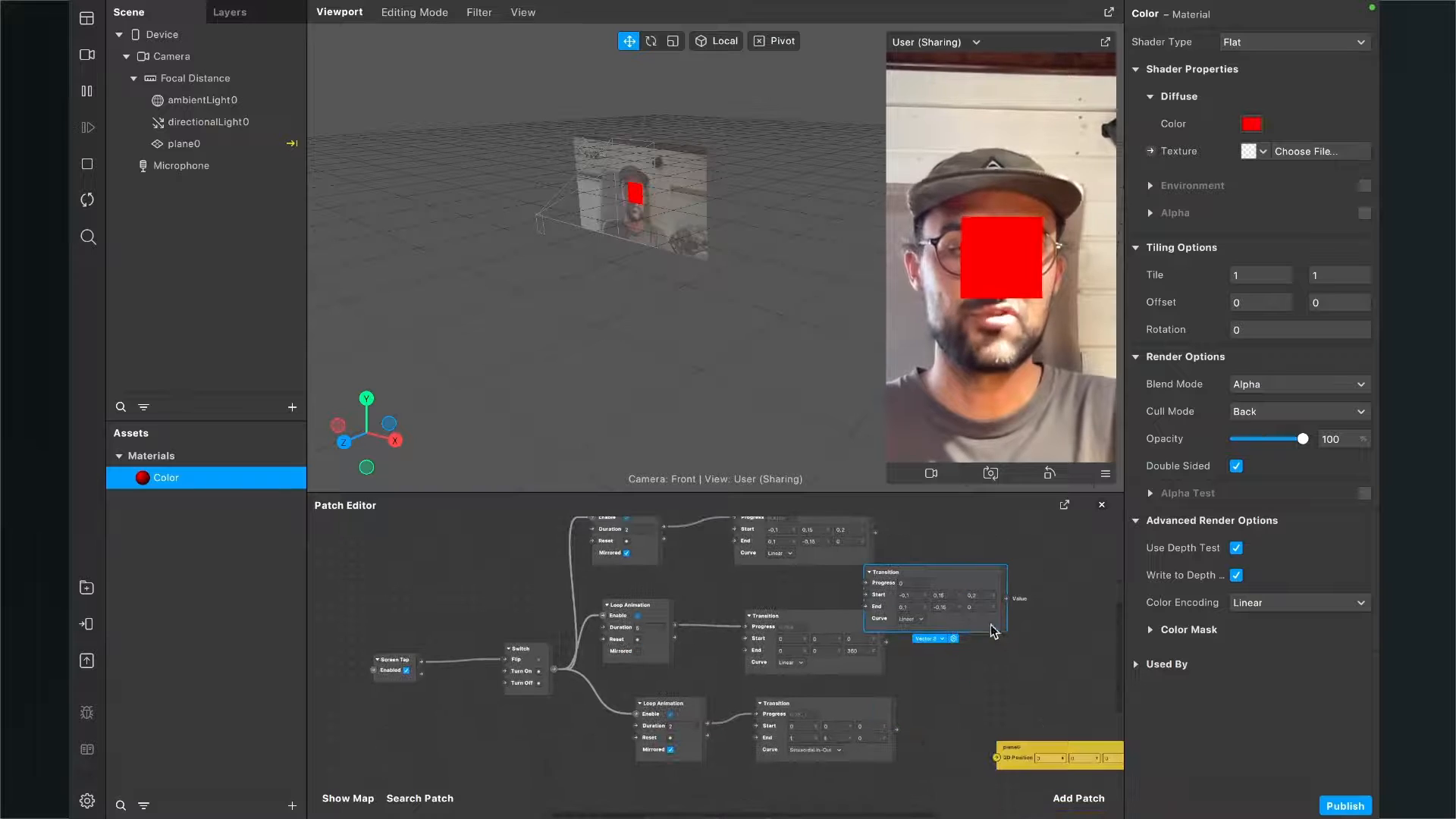
{"action": "left_click_drag", "start_coordinate": [980, 586], "coordinate": [946, 769]}
{"action": "scroll", "coordinate": [1023, 650], "scroll_direction": "down", "scroll_amount": 5}
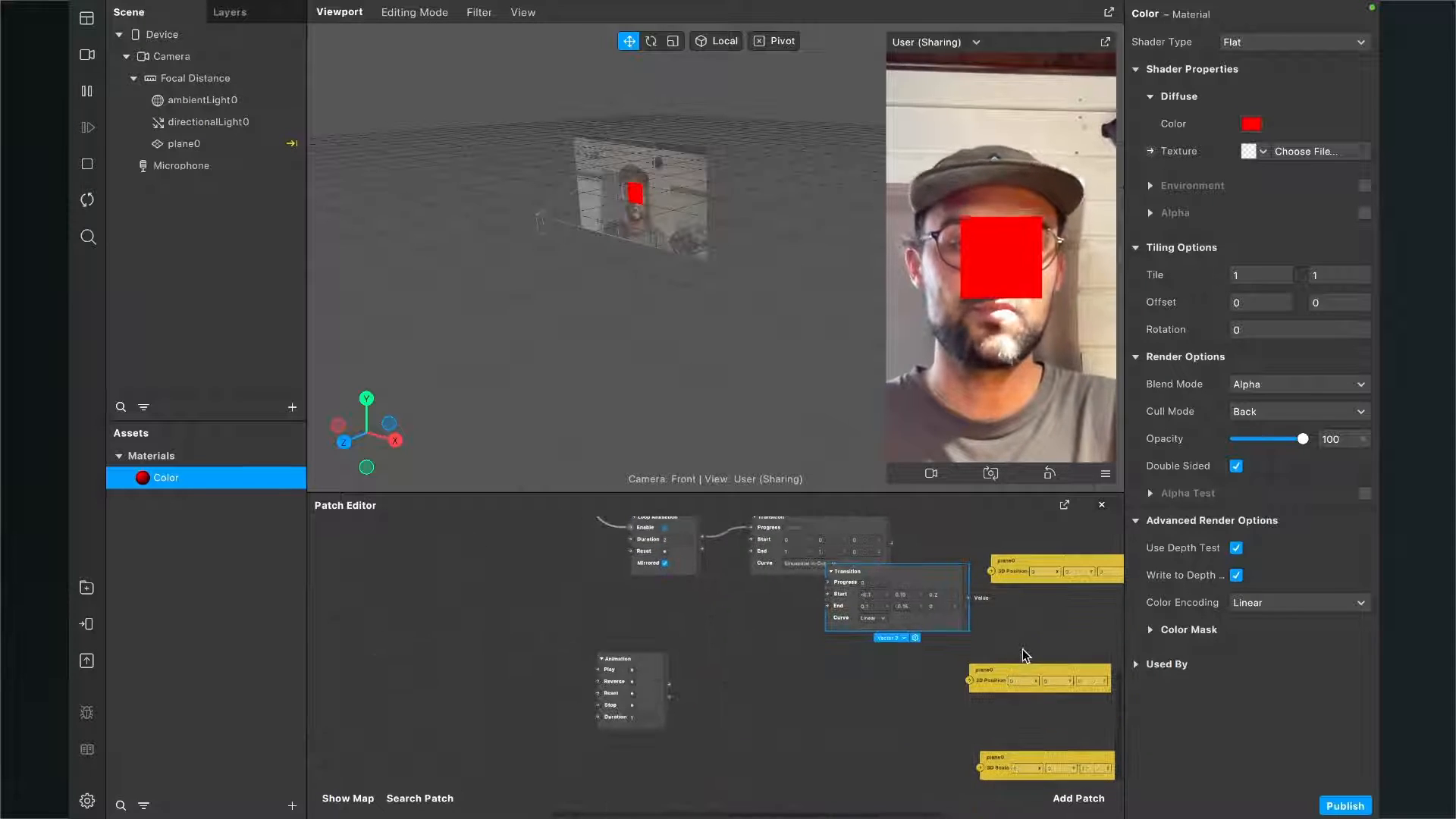
{"action": "left_click_drag", "start_coordinate": [927, 593], "coordinate": [817, 662]}
{"action": "scroll", "coordinate": [817, 663], "scroll_direction": "up", "scroll_amount": 4}
{"action": "scroll", "coordinate": [817, 665], "scroll_direction": "down", "scroll_amount": 3}
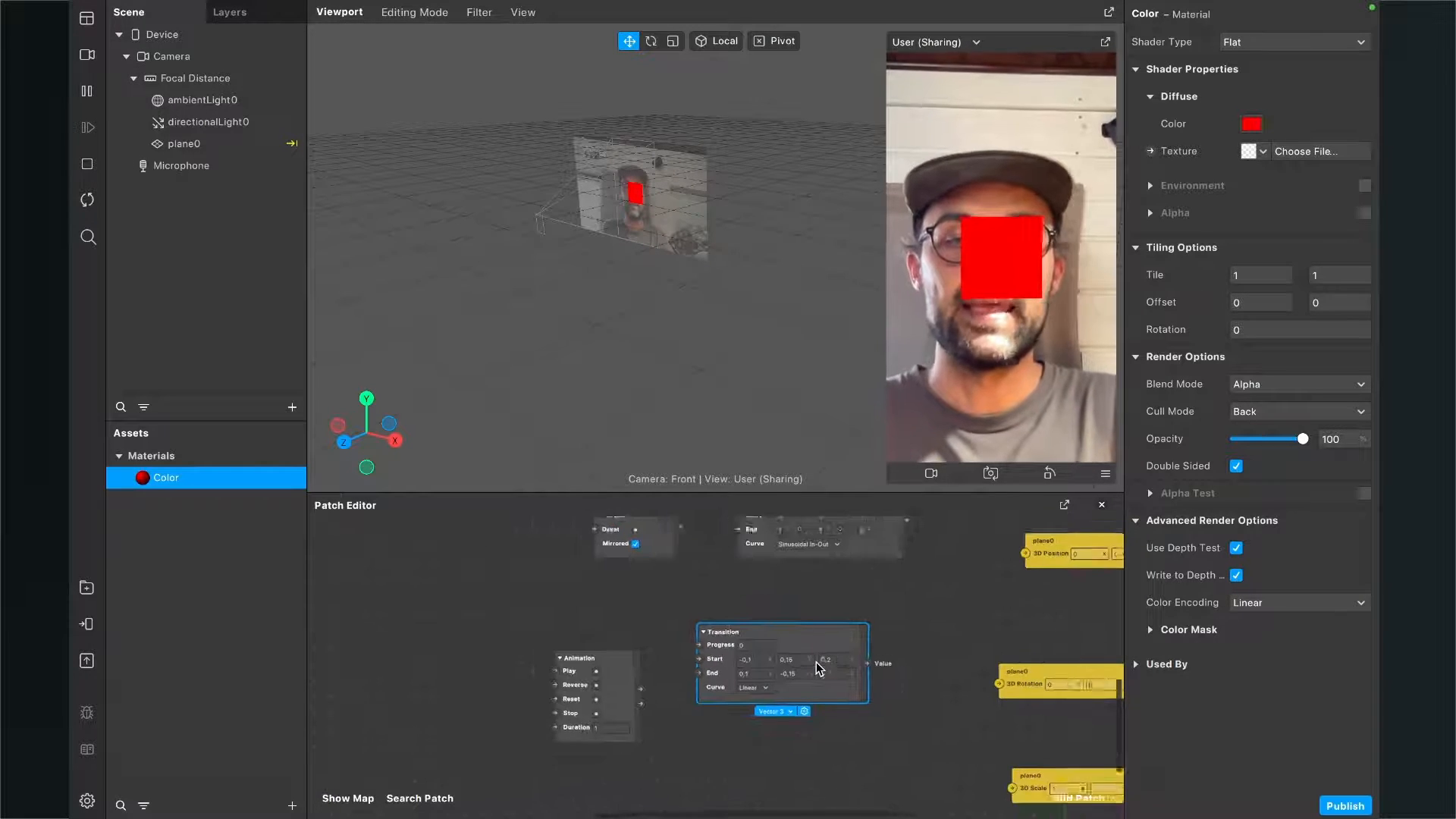
{"action": "scroll", "coordinate": [818, 667], "scroll_direction": "right", "scroll_amount": 1}
{"action": "left_click_drag", "start_coordinate": [1009, 559], "coordinate": [953, 623]}
{"action": "scroll", "coordinate": [627, 682], "scroll_direction": "down", "scroll_amount": 1}
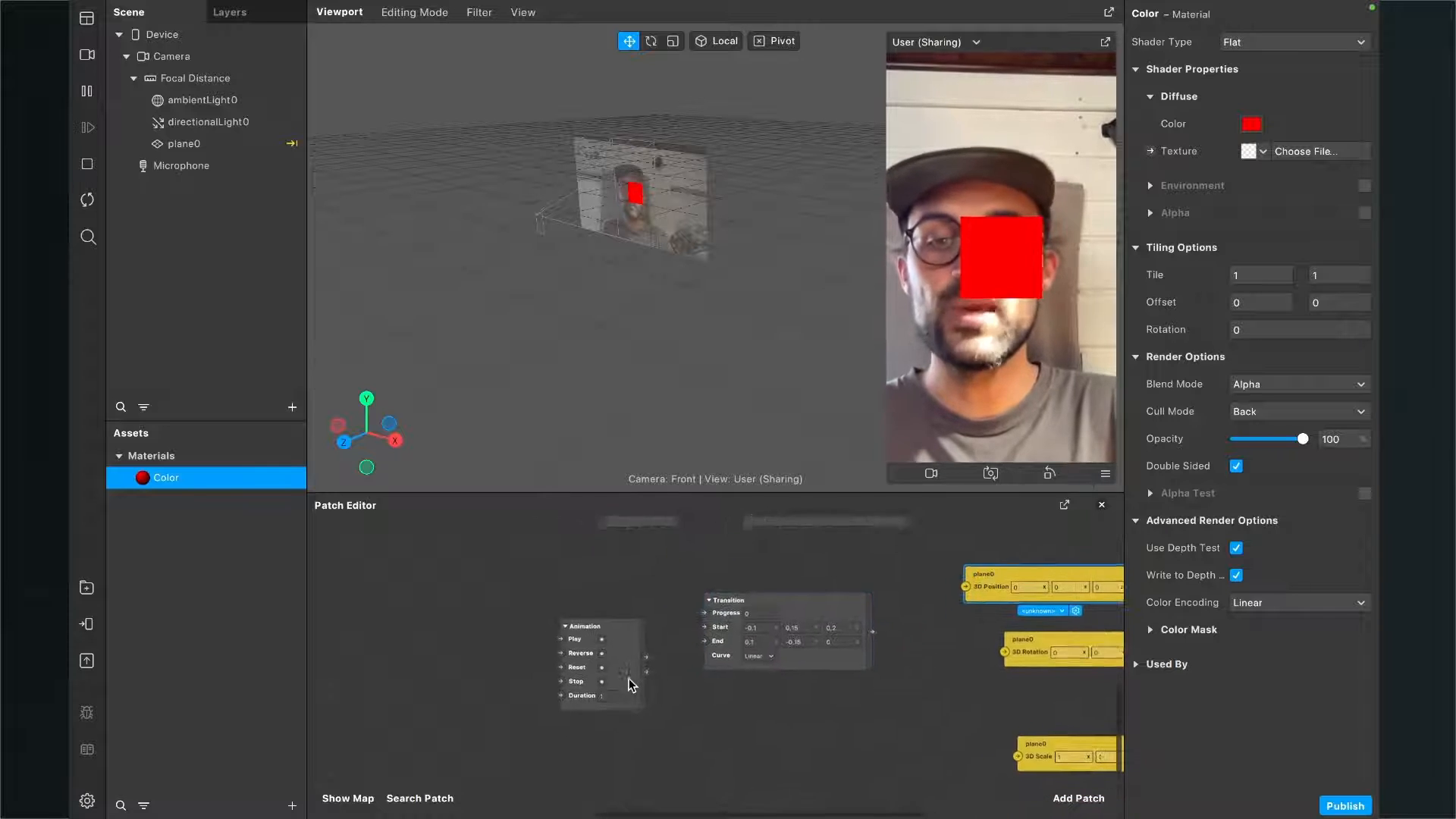
Connect the Animation patch's Progress to the duplicated Transition's Progress, and that Transition's output to plane0's 3D Position
{"action": "scroll", "coordinate": [627, 682], "scroll_direction": "up", "scroll_amount": 5}
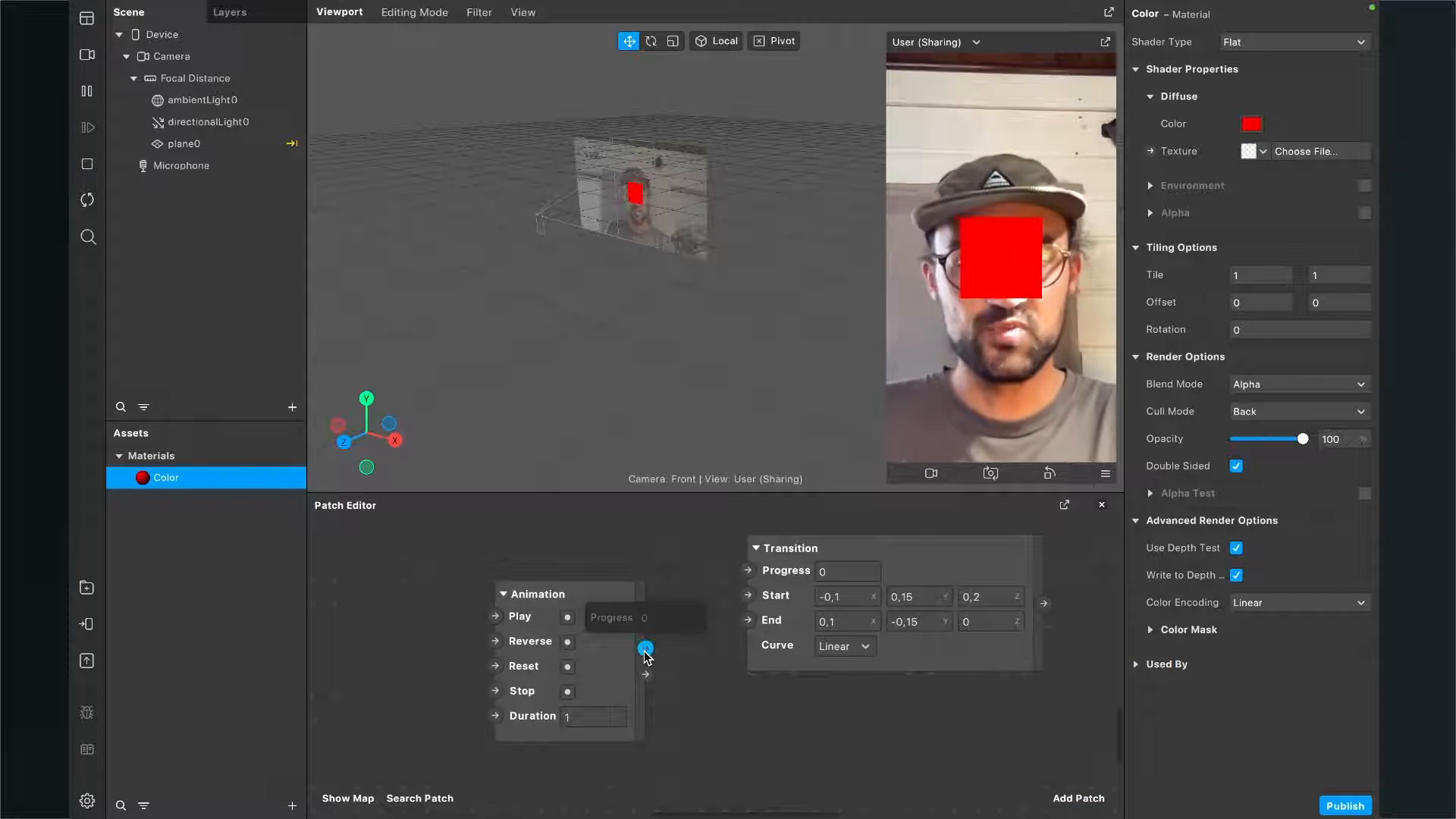
{"action": "left_click", "coordinate": [615, 677]}
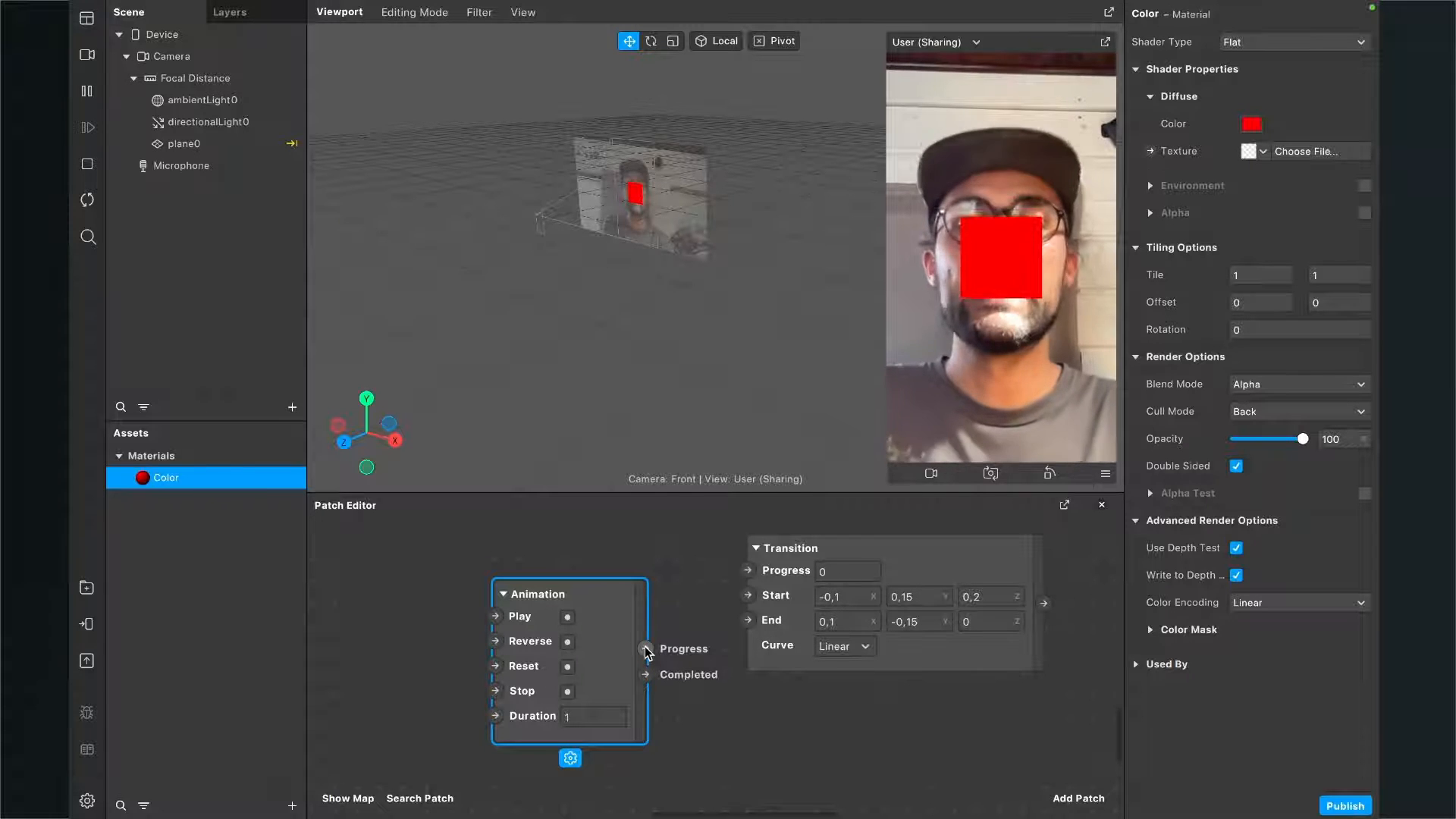
{"action": "left_click_drag", "start_coordinate": [645, 652], "coordinate": [747, 571]}
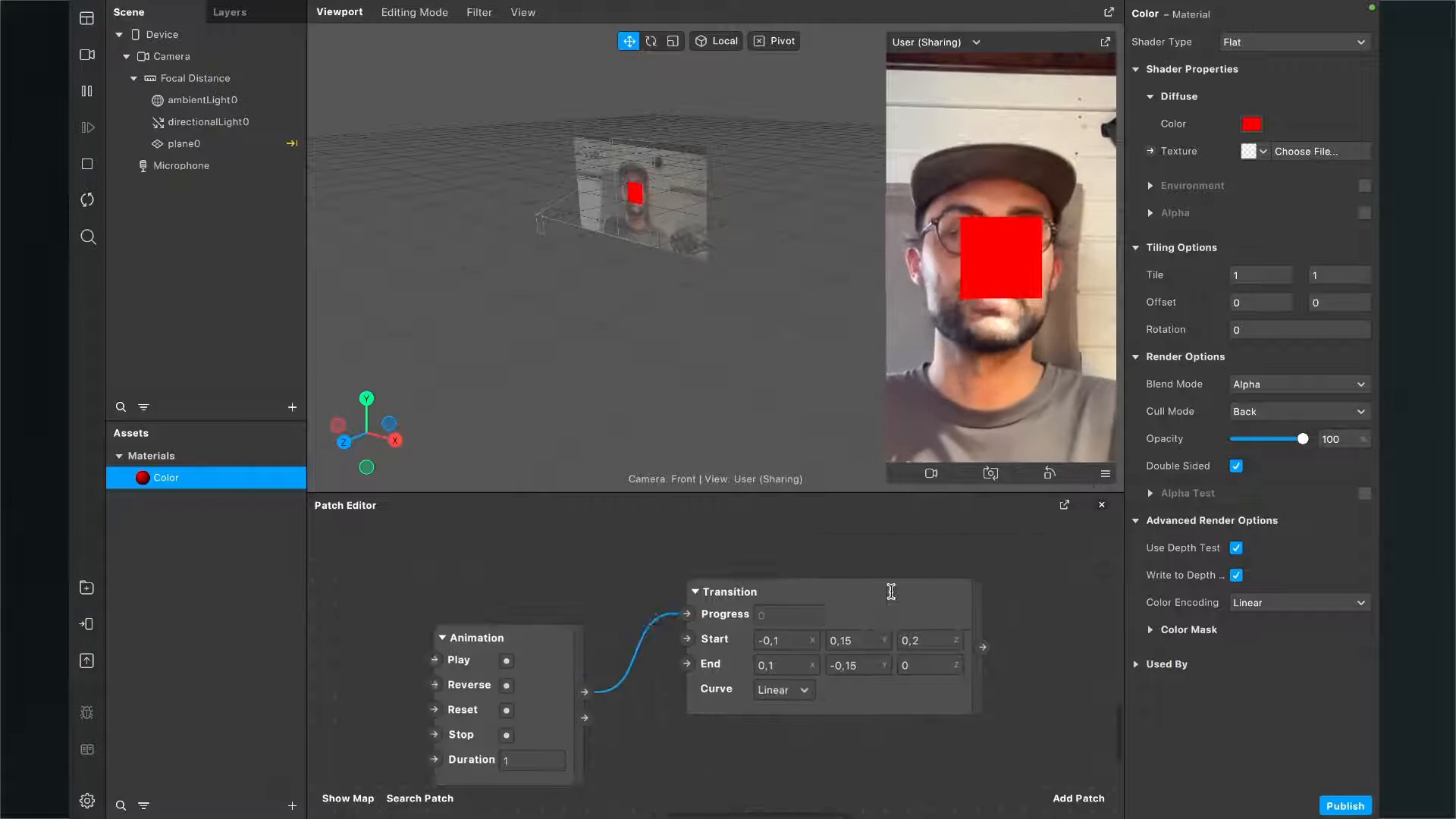
{"action": "scroll", "coordinate": [891, 591], "scroll_direction": "down", "scroll_amount": 2}
{"action": "scroll", "coordinate": [890, 593], "scroll_direction": "right", "scroll_amount": 2}
{"action": "left_click_drag", "start_coordinate": [836, 655], "coordinate": [939, 637]}
{"action": "scroll", "coordinate": [872, 731], "scroll_direction": "right", "scroll_amount": 2}
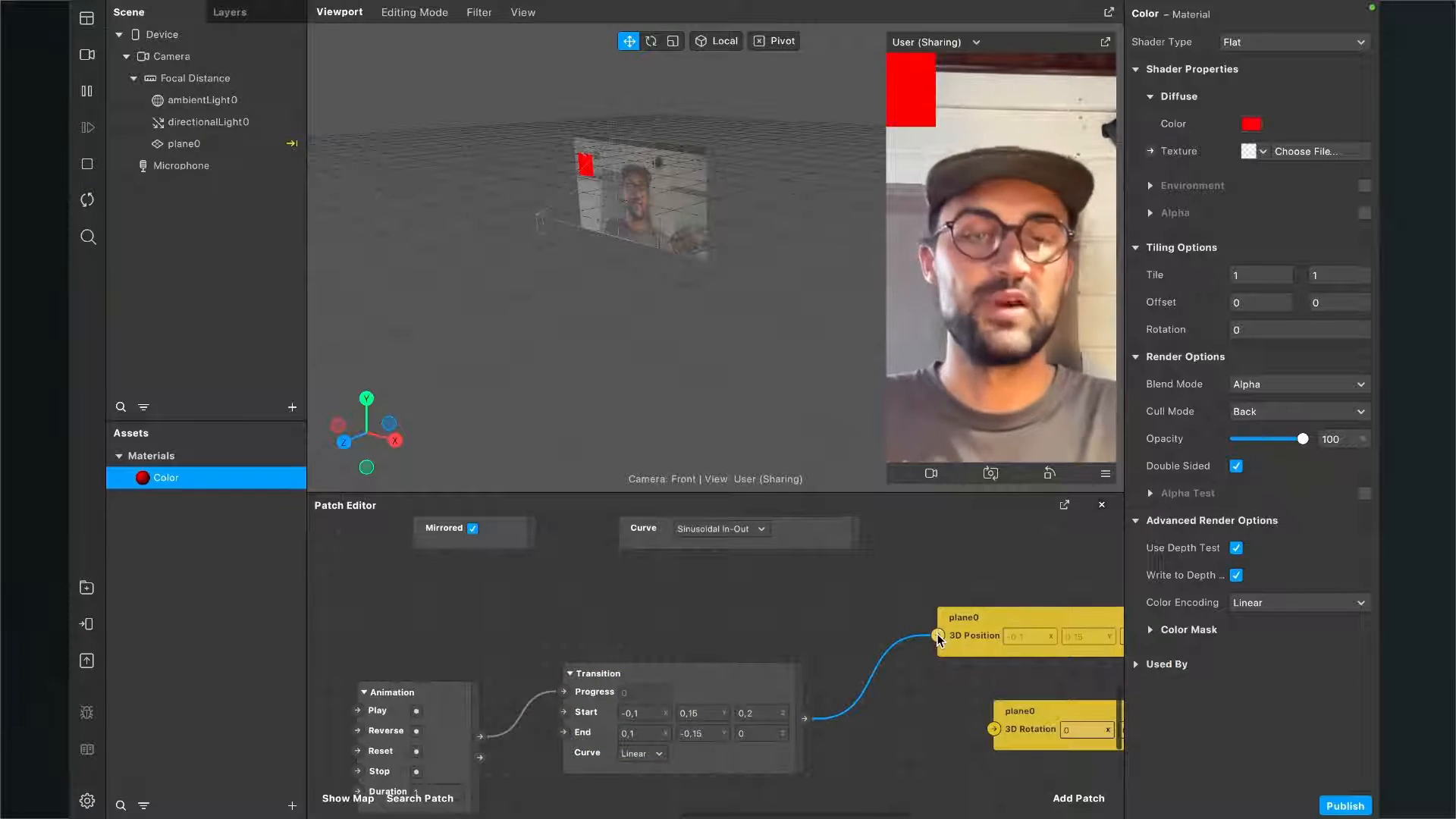
Add a new Screen Tap patch and place it in front of the Animation patch
{"action": "scroll", "coordinate": [839, 666], "scroll_direction": "left", "scroll_amount": 5}
{"action": "scroll", "coordinate": [840, 666], "scroll_direction": "down", "scroll_amount": 1}
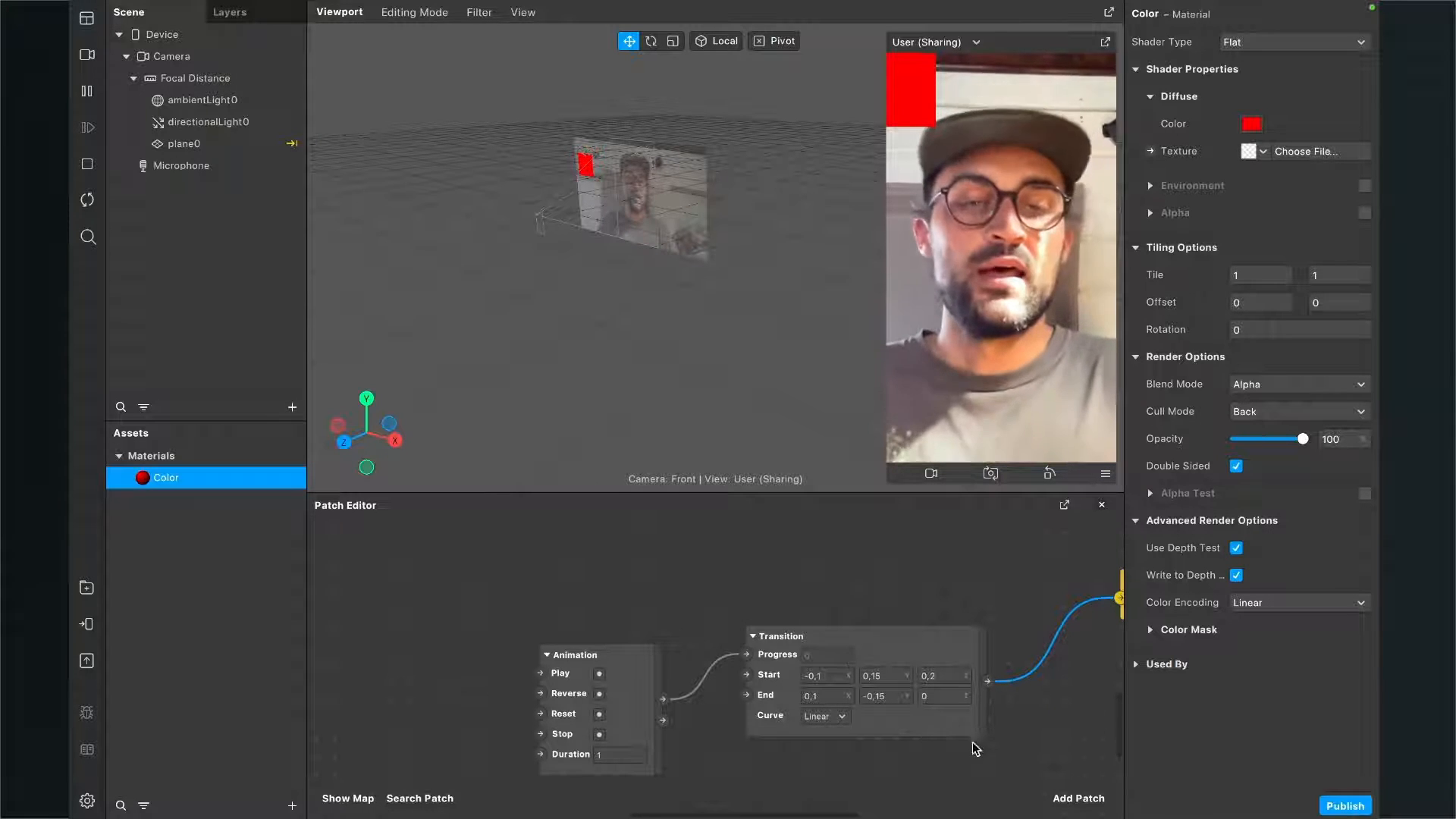
{"action": "left_click", "coordinate": [1069, 799]}
{"action": "type", "text": "screen"}
{"action": "key", "text": "Down"}
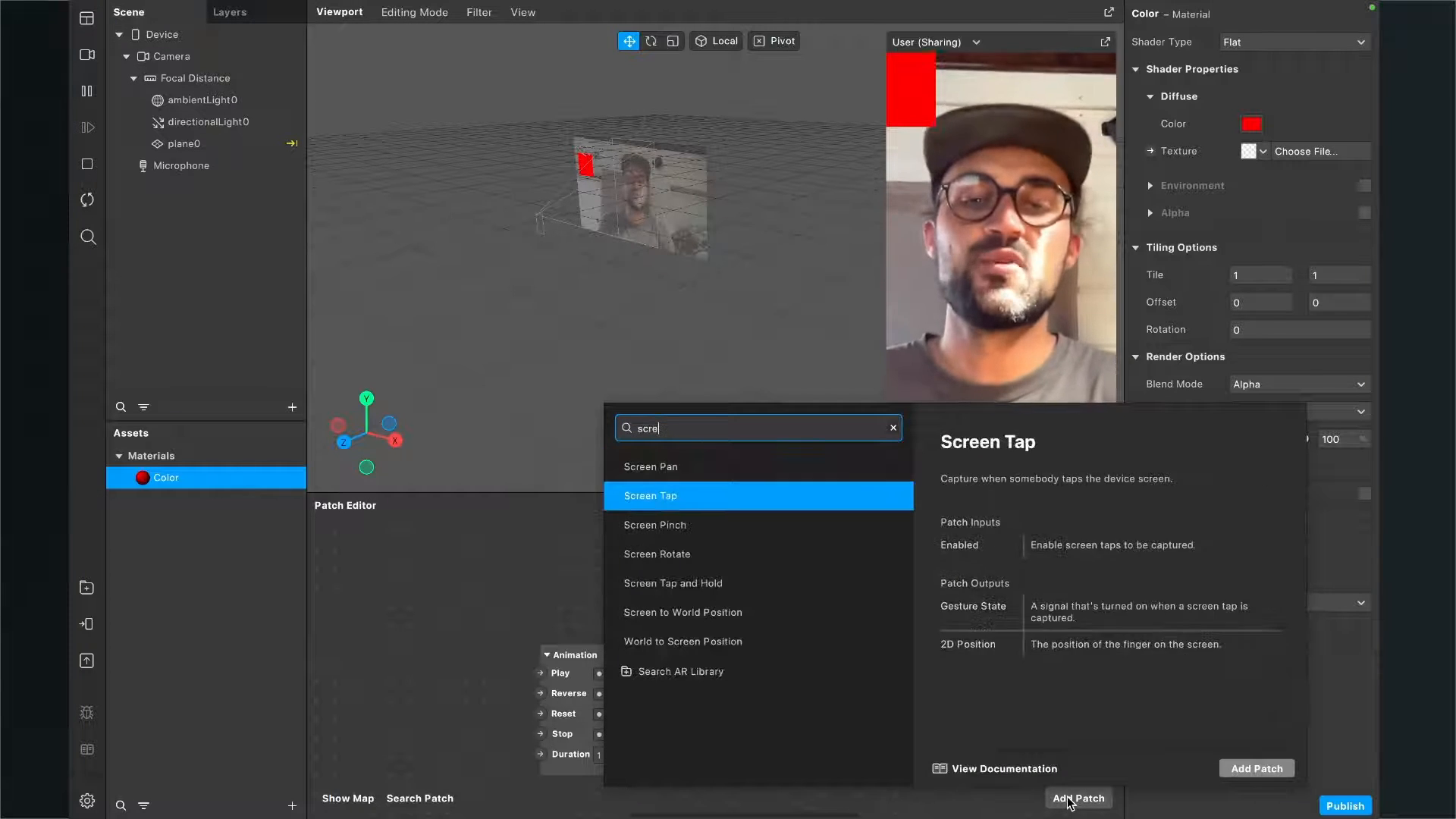
{"action": "key", "text": "Return"}
{"action": "left_click_drag", "start_coordinate": [756, 681], "coordinate": [349, 670]}
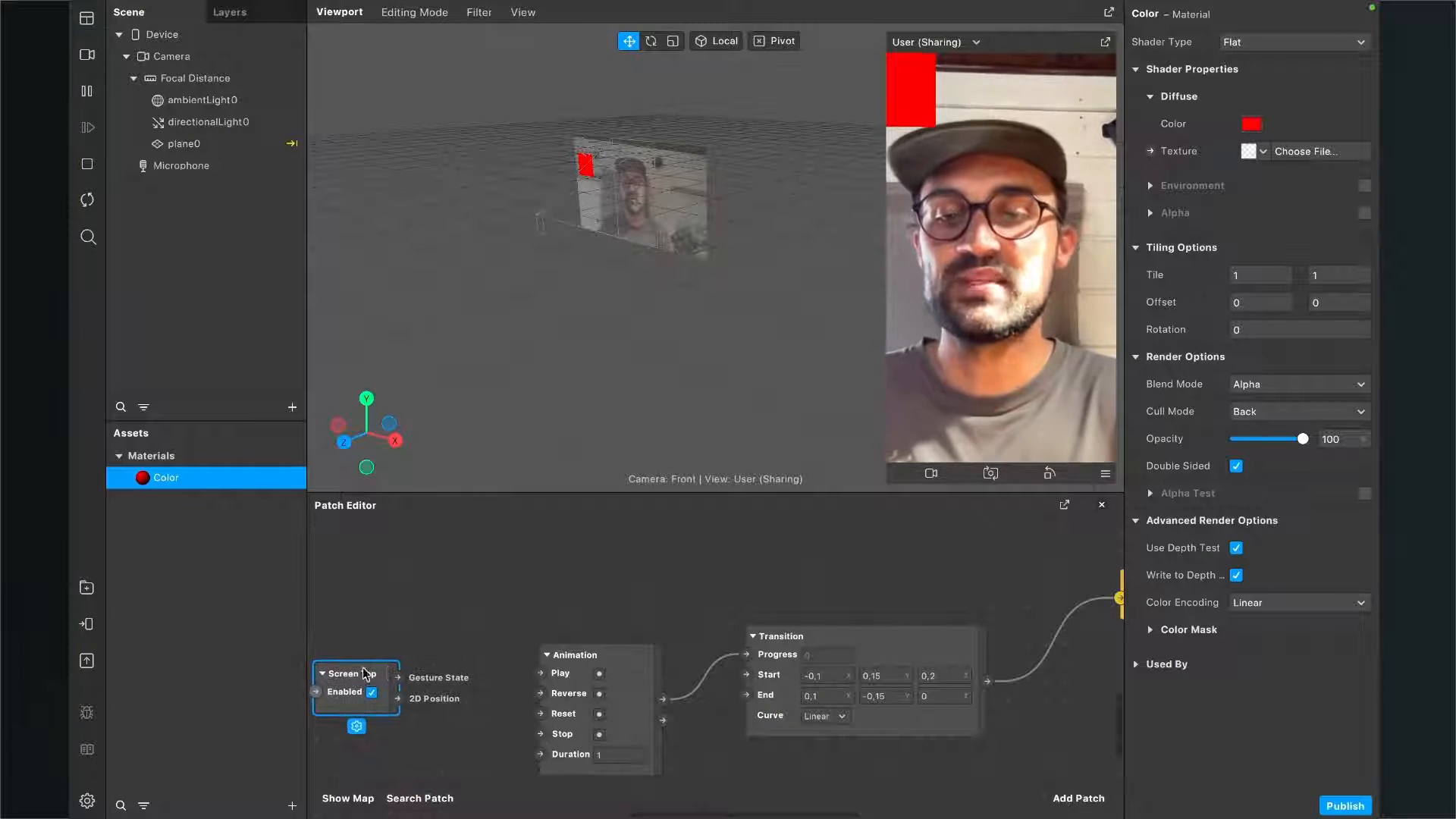
Connect the new Screen Tap patch's Gesture State to the Animation patch's Play input and tap the simulated screen
{"action": "scroll", "coordinate": [388, 670], "scroll_direction": "left", "scroll_amount": 1}
{"action": "scroll", "coordinate": [388, 670], "scroll_direction": "down", "scroll_amount": 1}
{"action": "scroll", "coordinate": [389, 672], "scroll_direction": "up", "scroll_amount": 2}
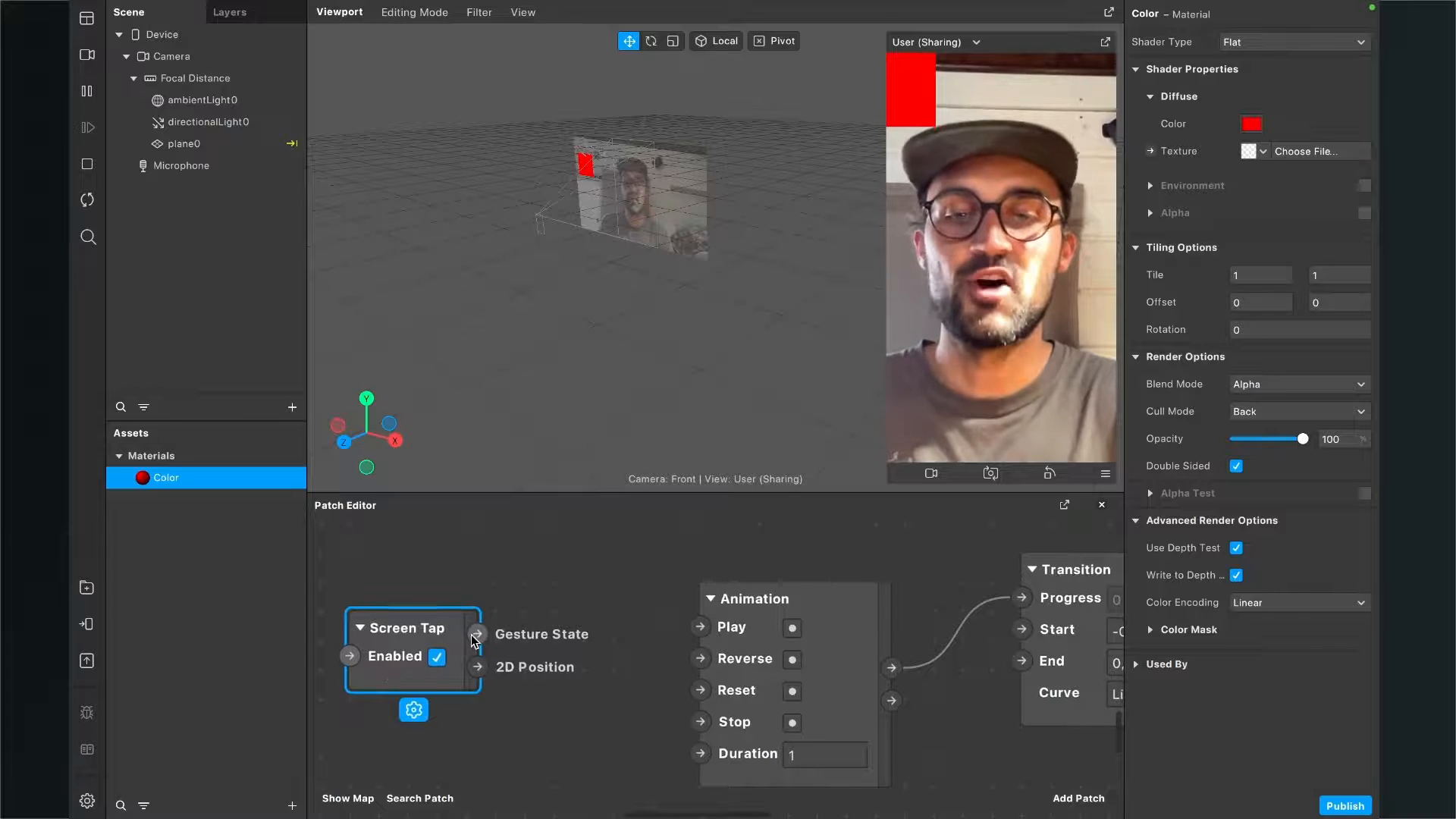
{"action": "left_click_drag", "start_coordinate": [470, 635], "coordinate": [708, 633]}
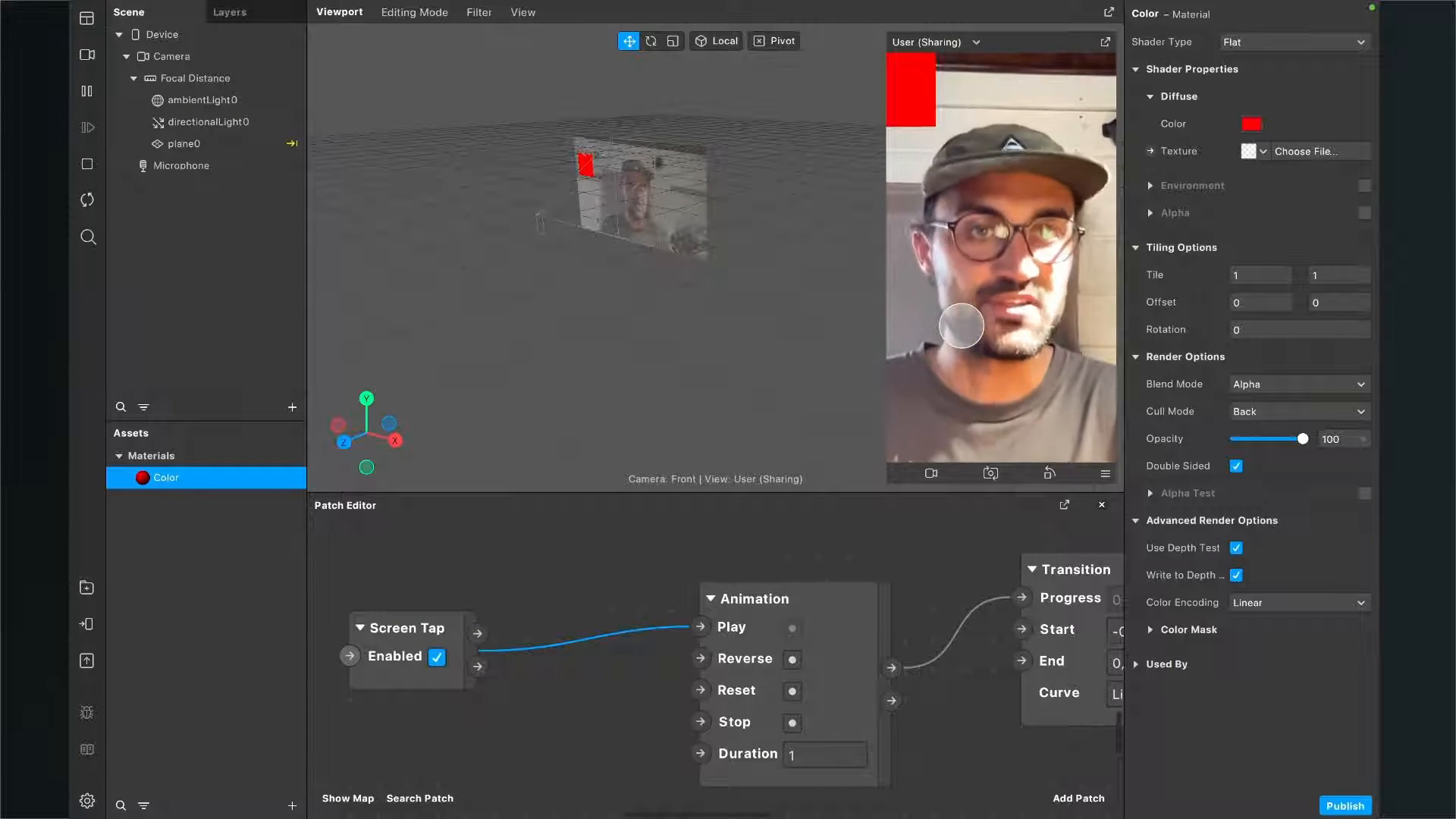
{"action": "left_click", "coordinate": [960, 326]}
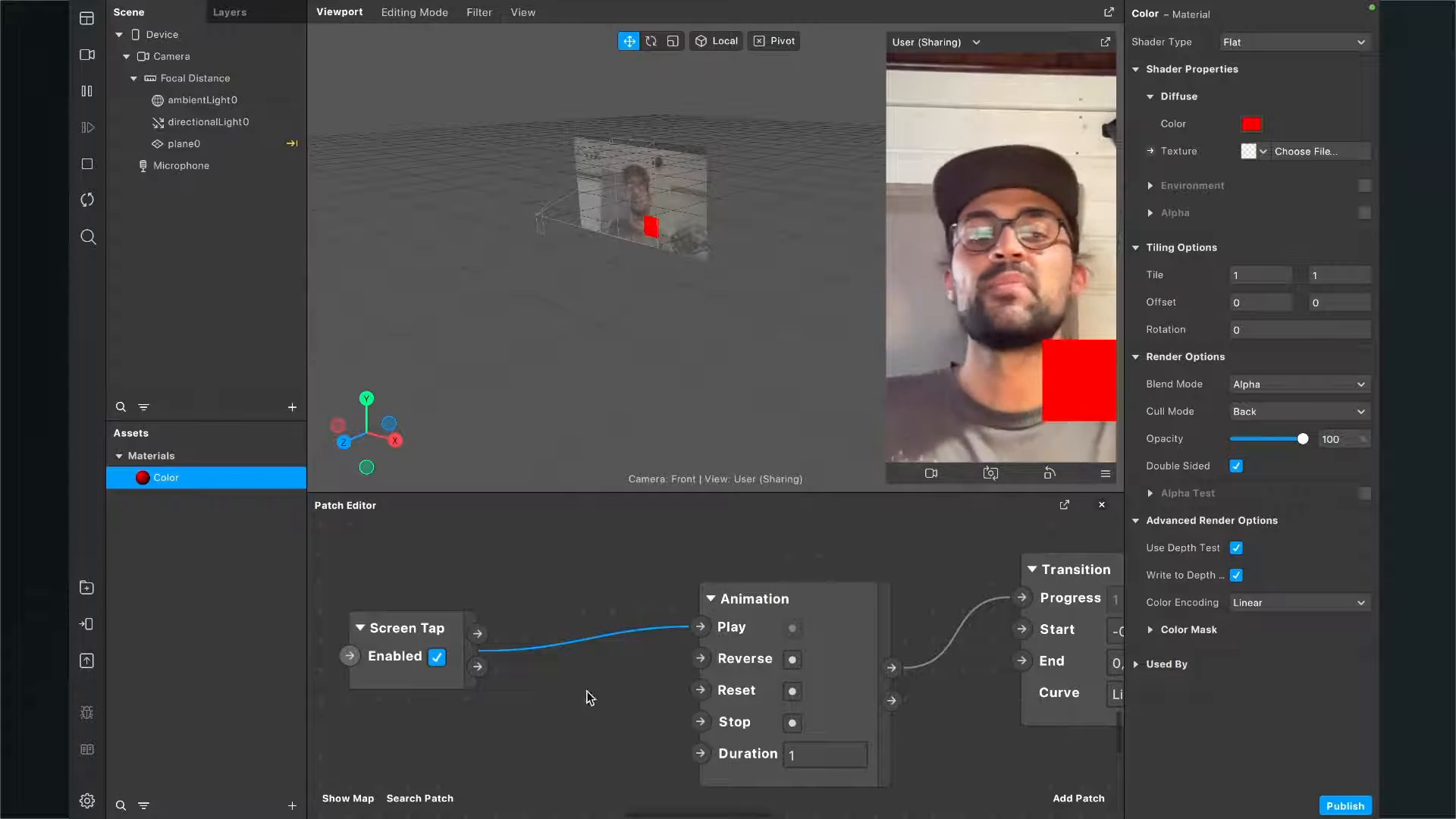
Connect the Screen Tap's Gesture State also to the Animation patch's Reset input and tap the simulated screen twice
{"action": "scroll", "coordinate": [468, 639], "scroll_direction": "down", "scroll_amount": 2}
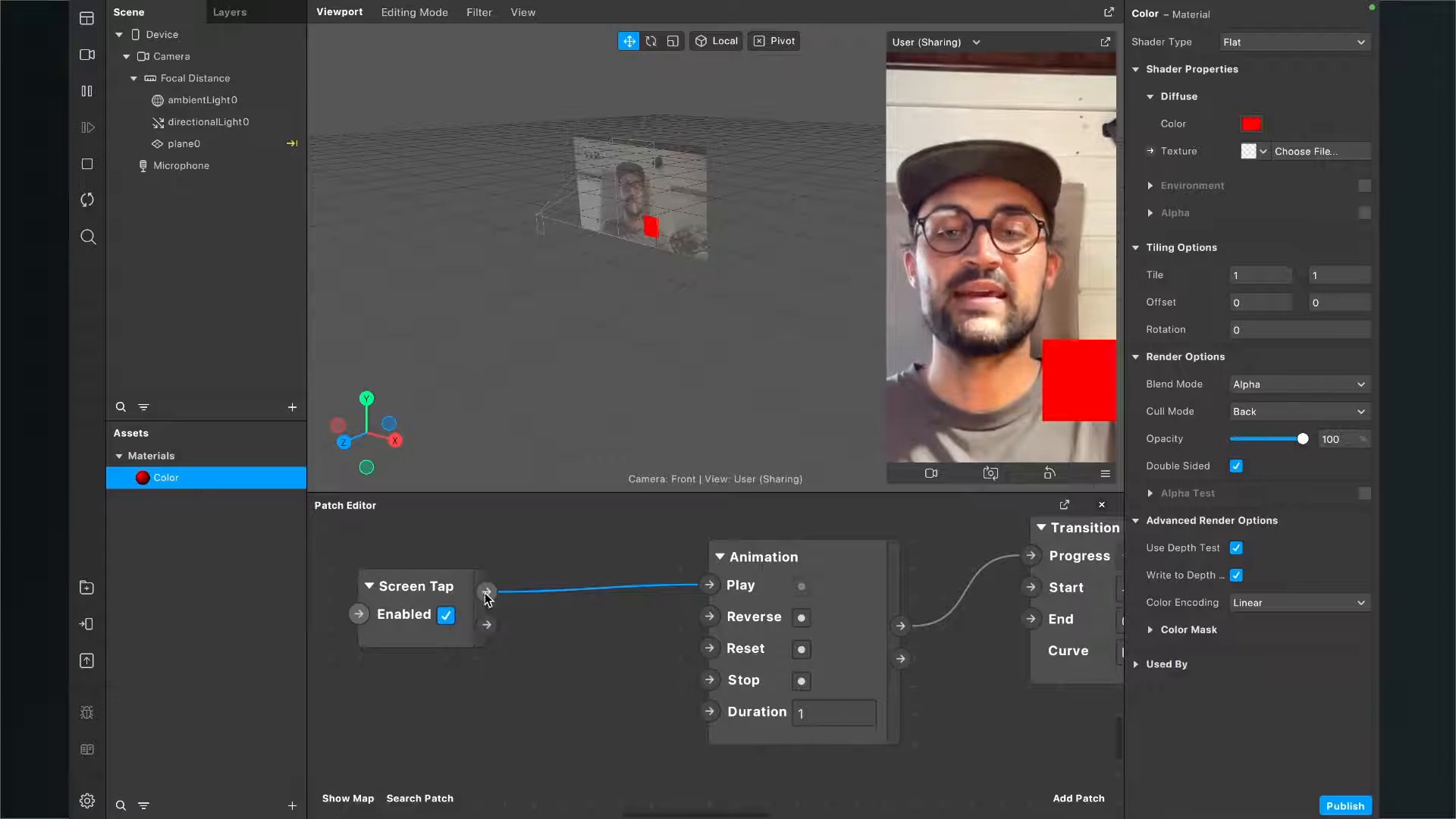
{"action": "left_click_drag", "start_coordinate": [486, 600], "coordinate": [709, 648]}
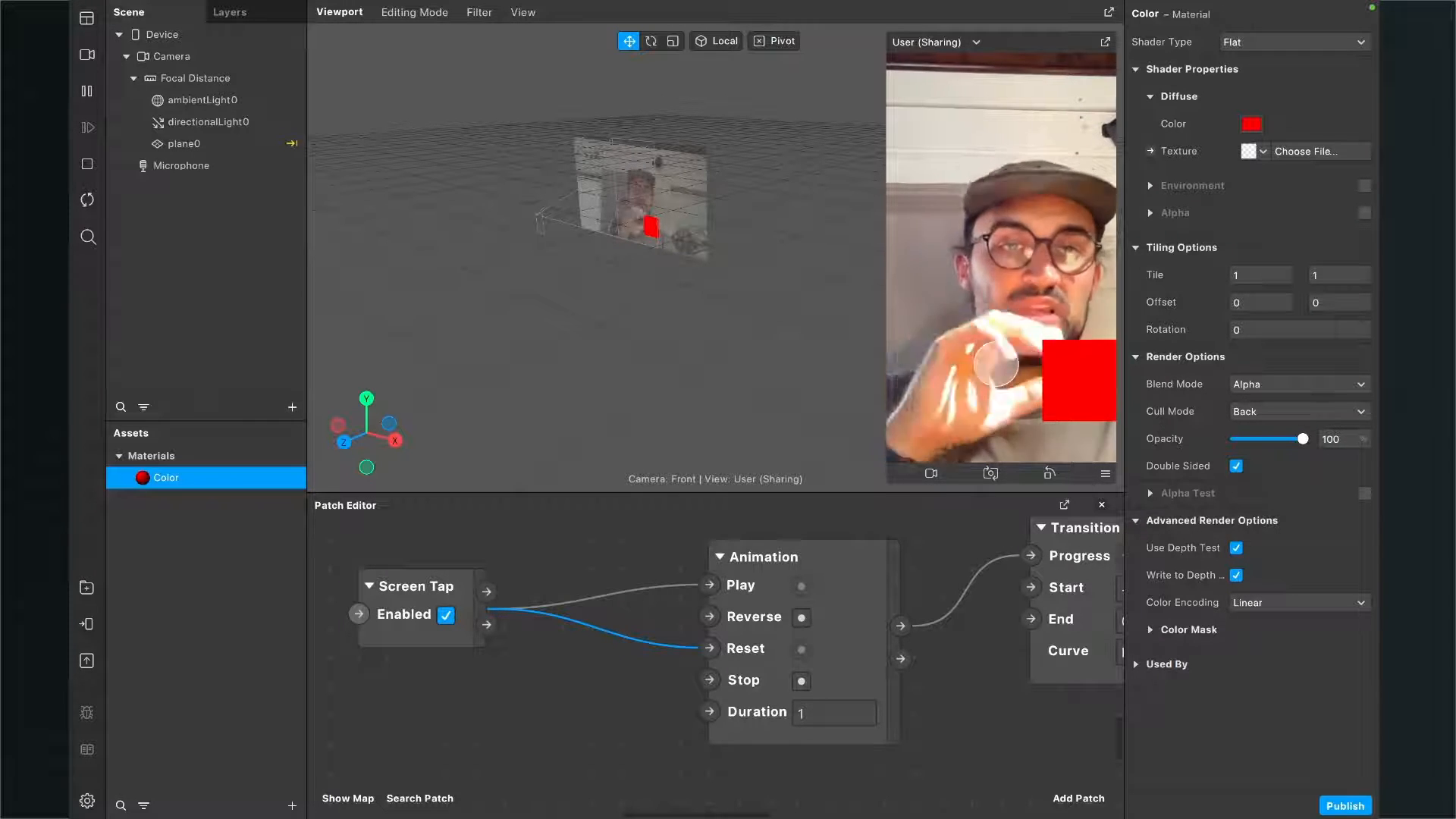
{"action": "left_click", "coordinate": [996, 364]}
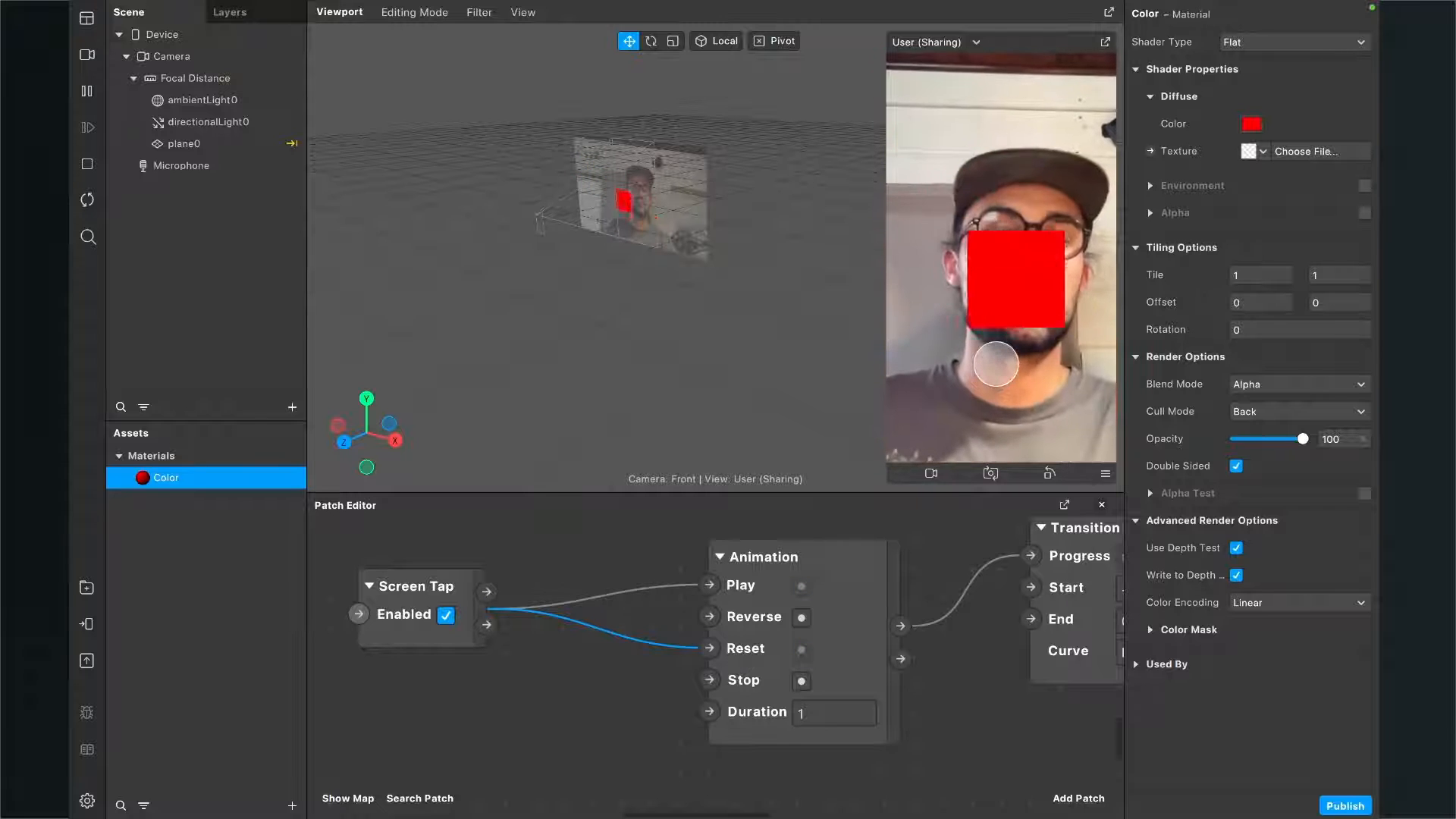
{"action": "left_click", "coordinate": [996, 364]}
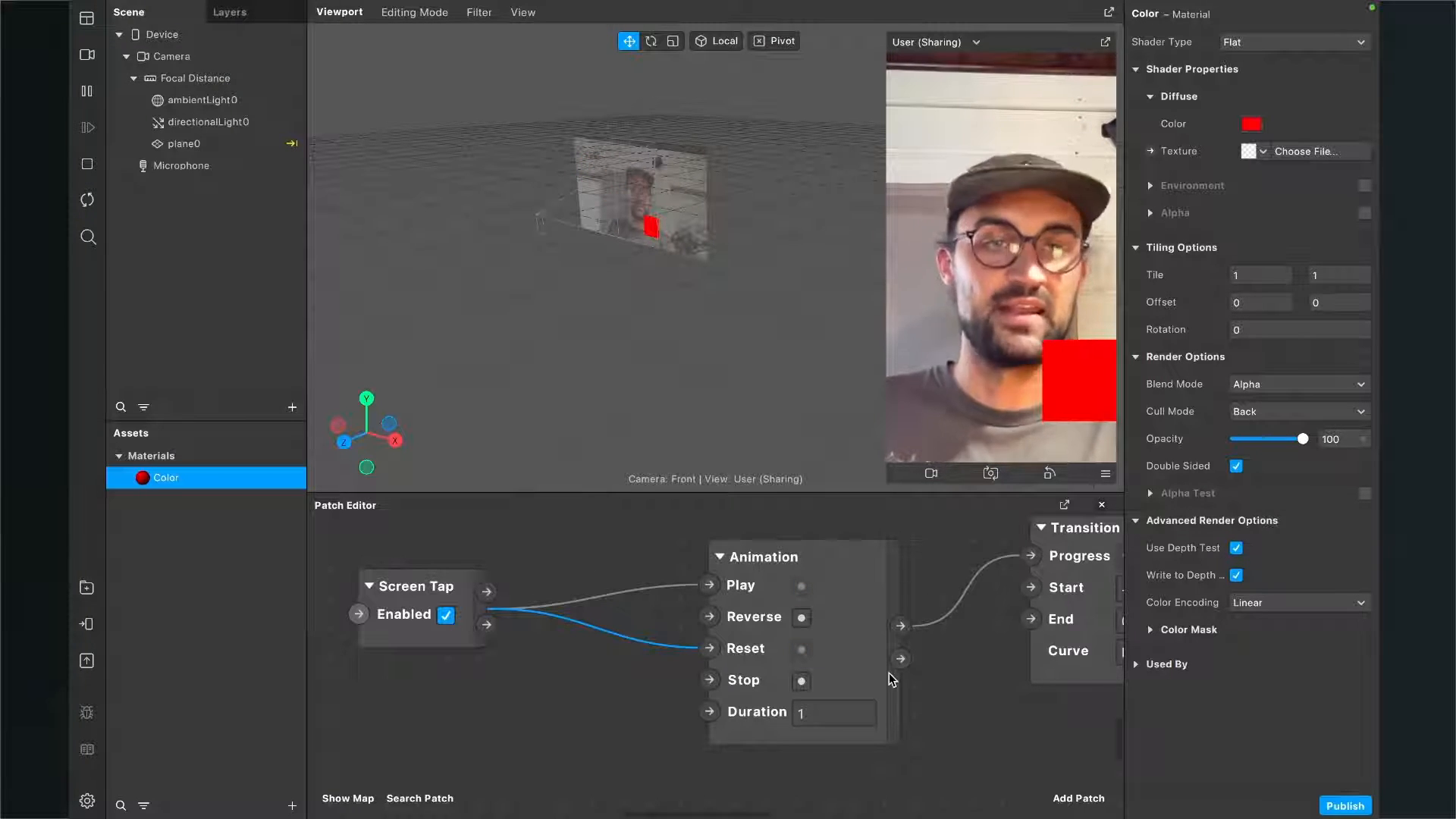
Create a patch for plane0's Visible property and place it below the duplicated Transition patch
{"action": "scroll", "coordinate": [889, 675], "scroll_direction": "right", "scroll_amount": 2}
{"action": "scroll", "coordinate": [888, 675], "scroll_direction": "down", "scroll_amount": 1}
{"action": "scroll", "coordinate": [889, 675], "scroll_direction": "down", "scroll_amount": 3}
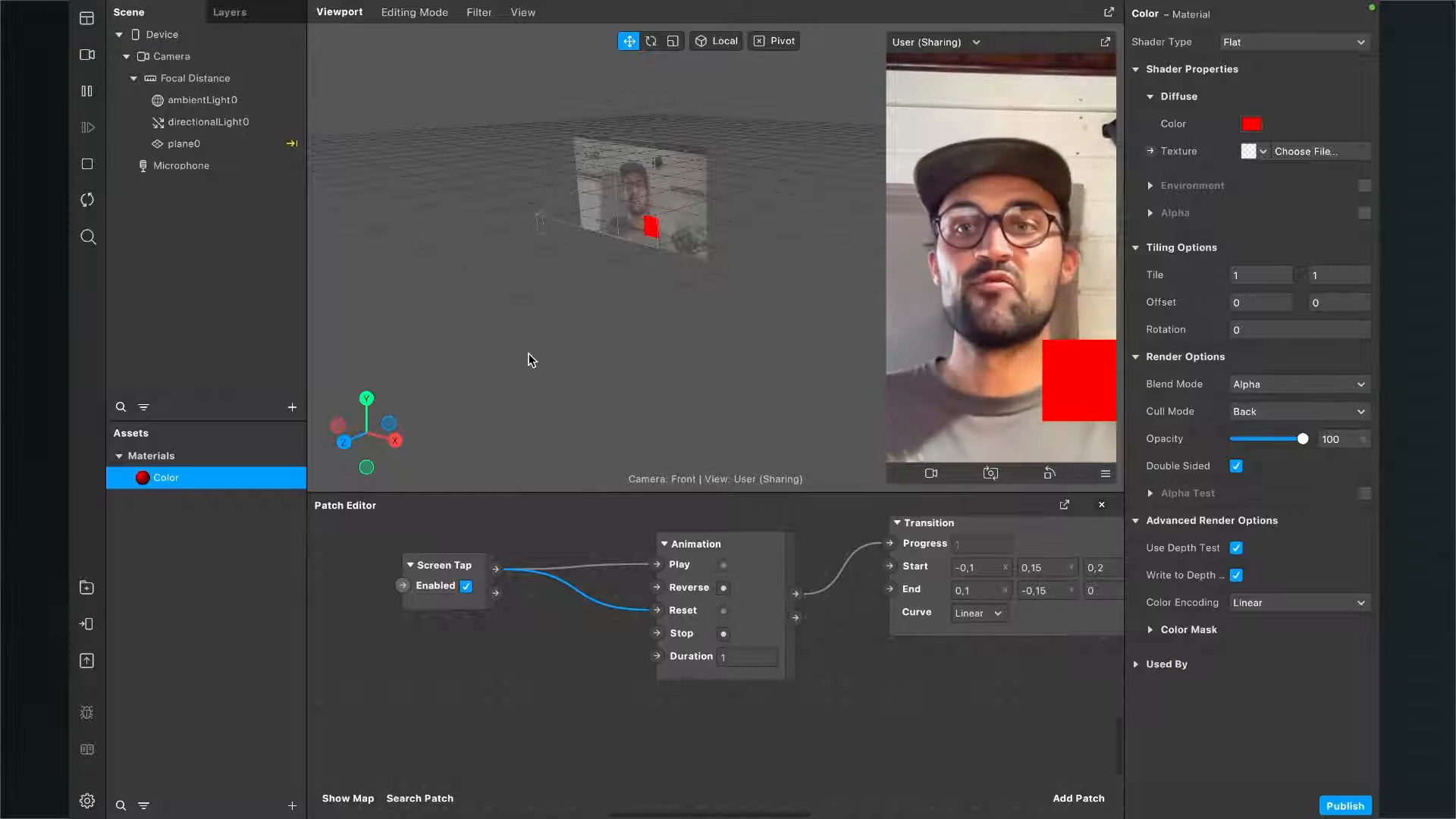
{"action": "left_click", "coordinate": [190, 145]}
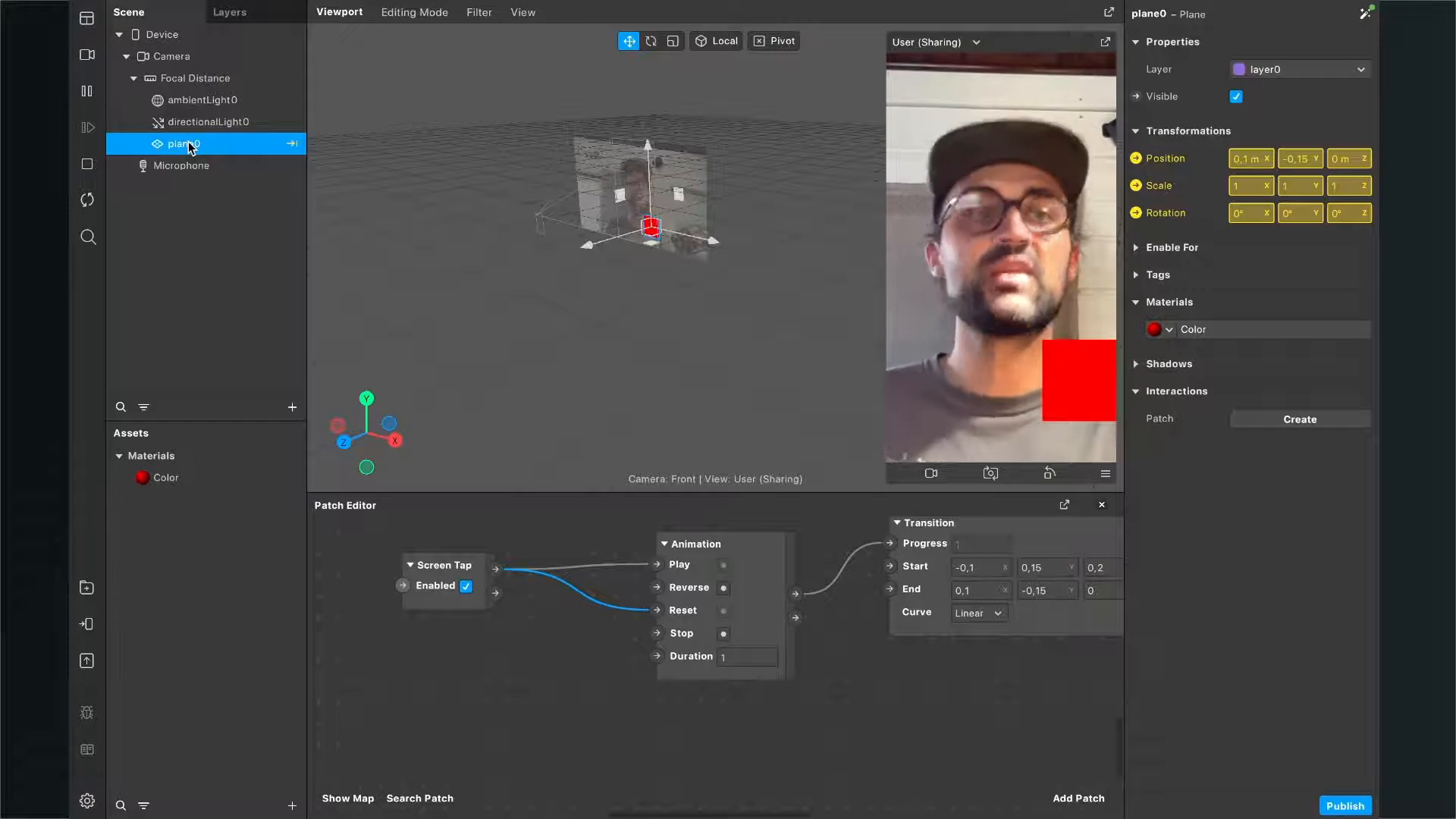
{"action": "left_click", "coordinate": [1136, 96]}
{"action": "scroll", "coordinate": [595, 665], "scroll_direction": "right", "scroll_amount": 3}
{"action": "scroll", "coordinate": [595, 664], "scroll_direction": "down", "scroll_amount": 1}
{"action": "left_click_drag", "start_coordinate": [548, 608], "coordinate": [953, 745]}
{"action": "scroll", "coordinate": [877, 696], "scroll_direction": "up", "scroll_amount": 3}
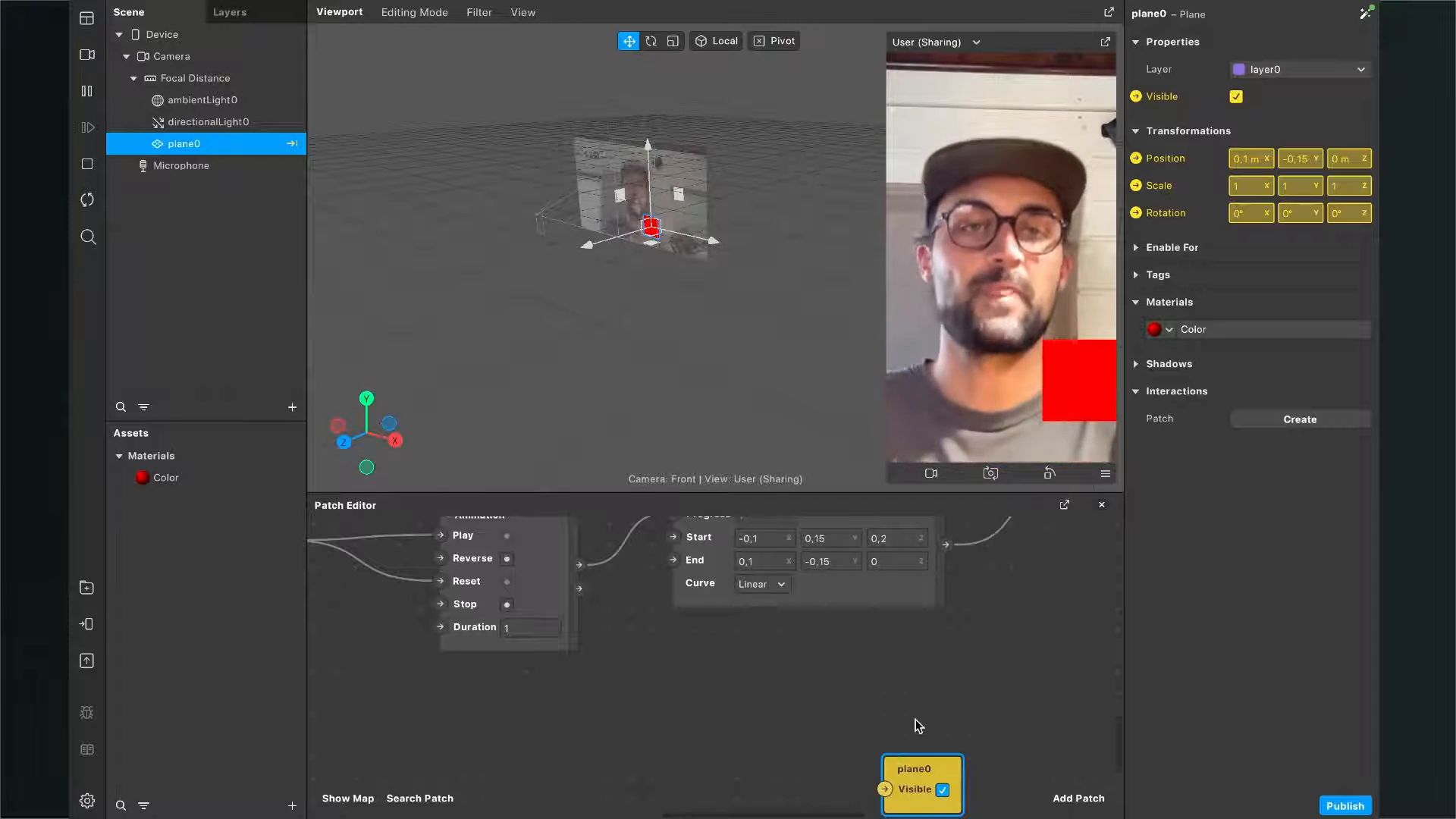
Add a Switch patch in front of plane0's Visible patch and connect its On / Off output to Visible
{"action": "scroll", "coordinate": [917, 726], "scroll_direction": "down", "scroll_amount": 2}
{"action": "left_click", "coordinate": [1078, 797]}
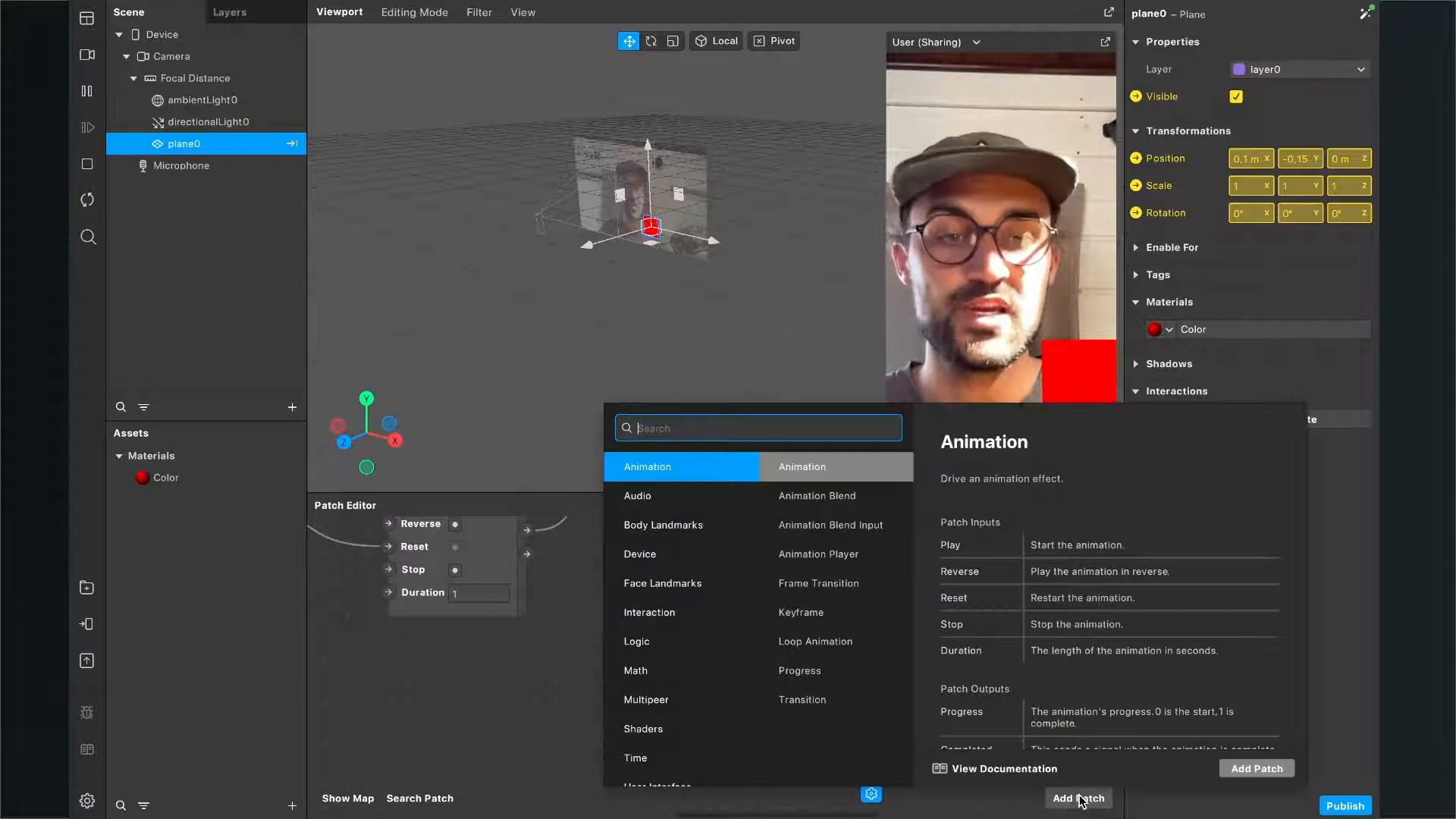
{"action": "type", "text": "swi"}
{"action": "key", "text": "Return"}
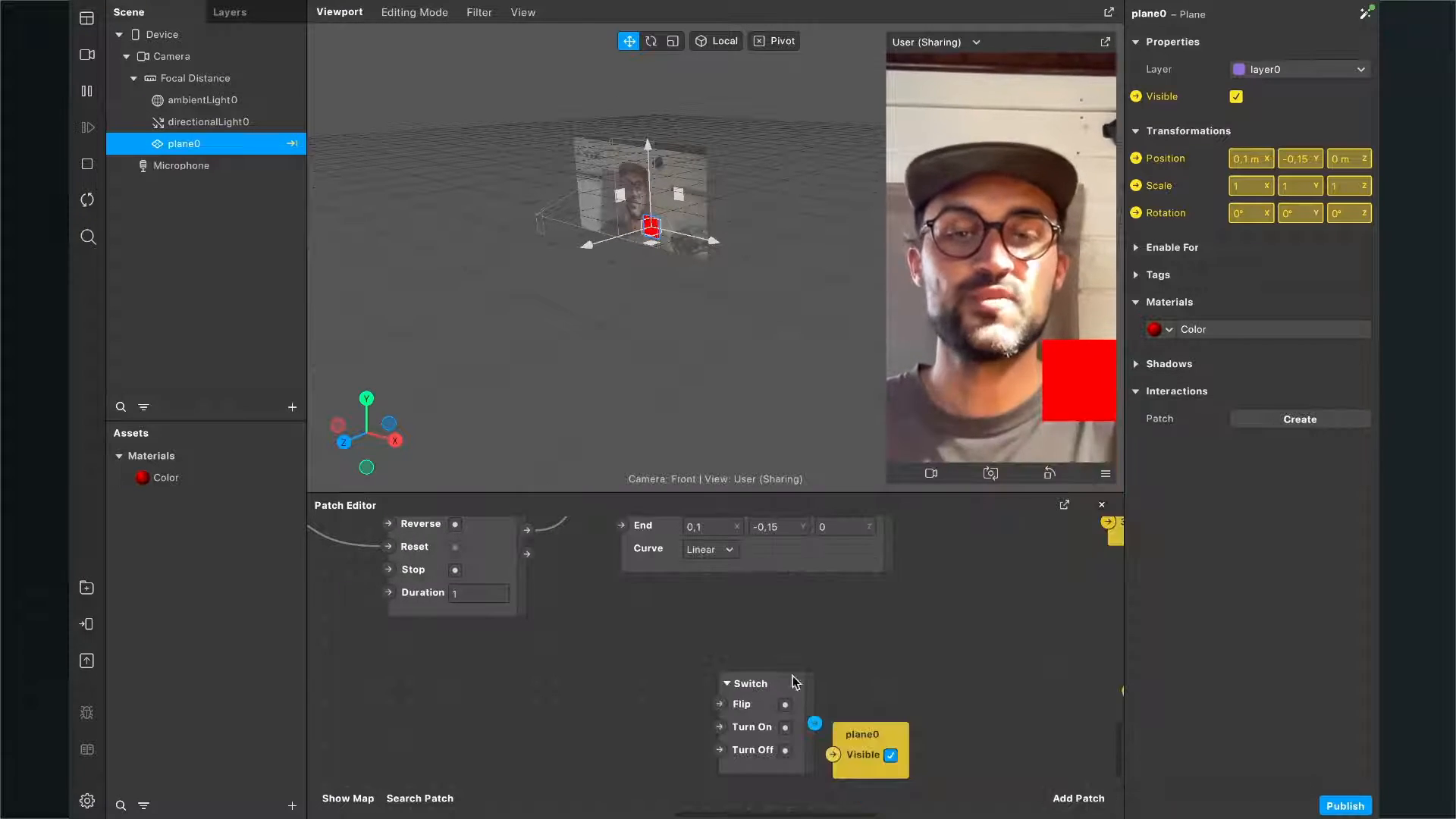
{"action": "left_click_drag", "start_coordinate": [771, 686], "coordinate": [690, 646]}
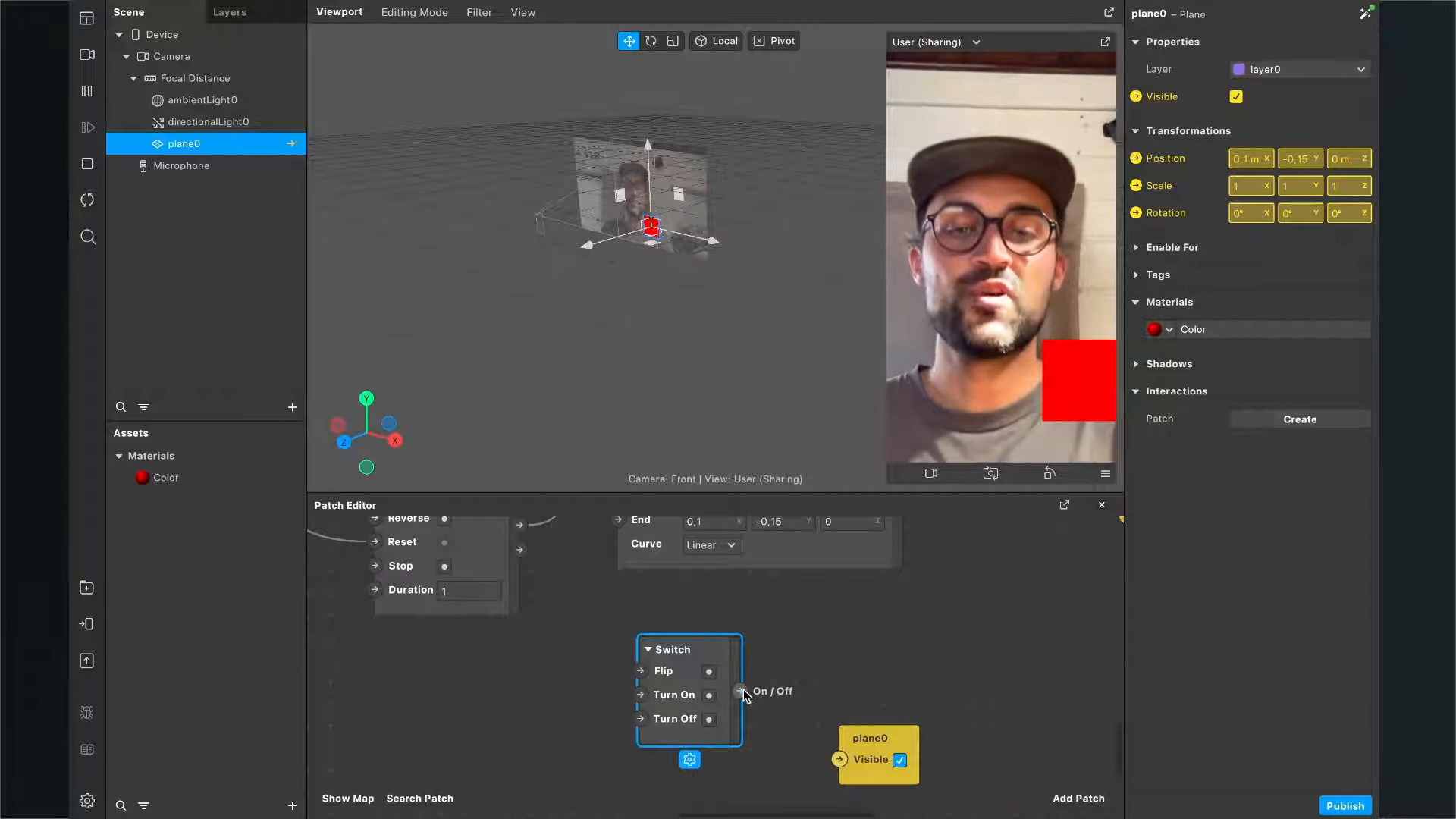
{"action": "left_click_drag", "start_coordinate": [740, 692], "coordinate": [913, 722]}
Connect the Animation patch's Completed output to the Switch patch's Turn Off input
{"action": "scroll", "coordinate": [683, 686], "scroll_direction": "left", "scroll_amount": 3}
{"action": "scroll", "coordinate": [682, 687], "scroll_direction": "up", "scroll_amount": 2}
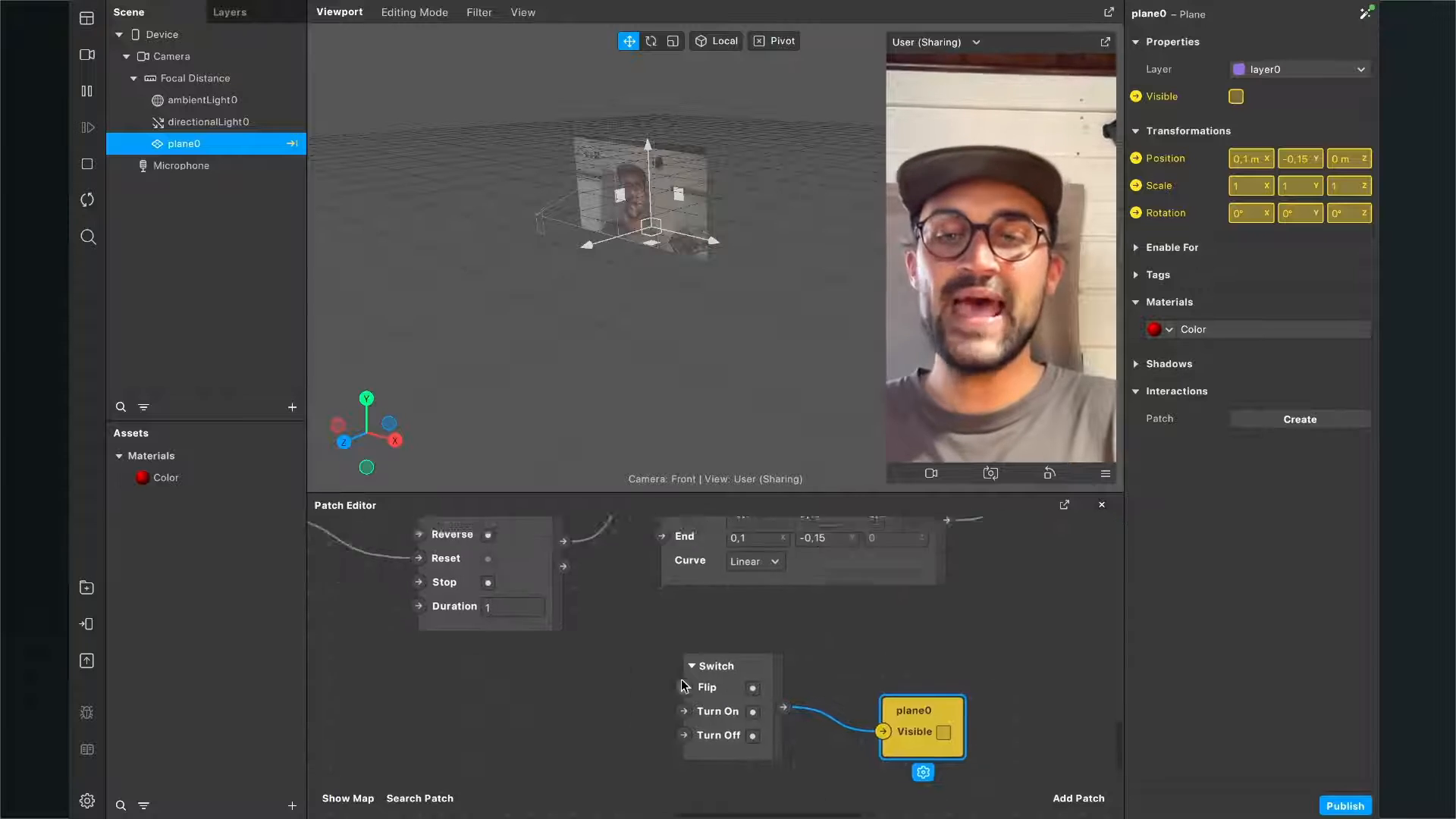
{"action": "scroll", "coordinate": [692, 637], "scroll_direction": "down", "scroll_amount": 3}
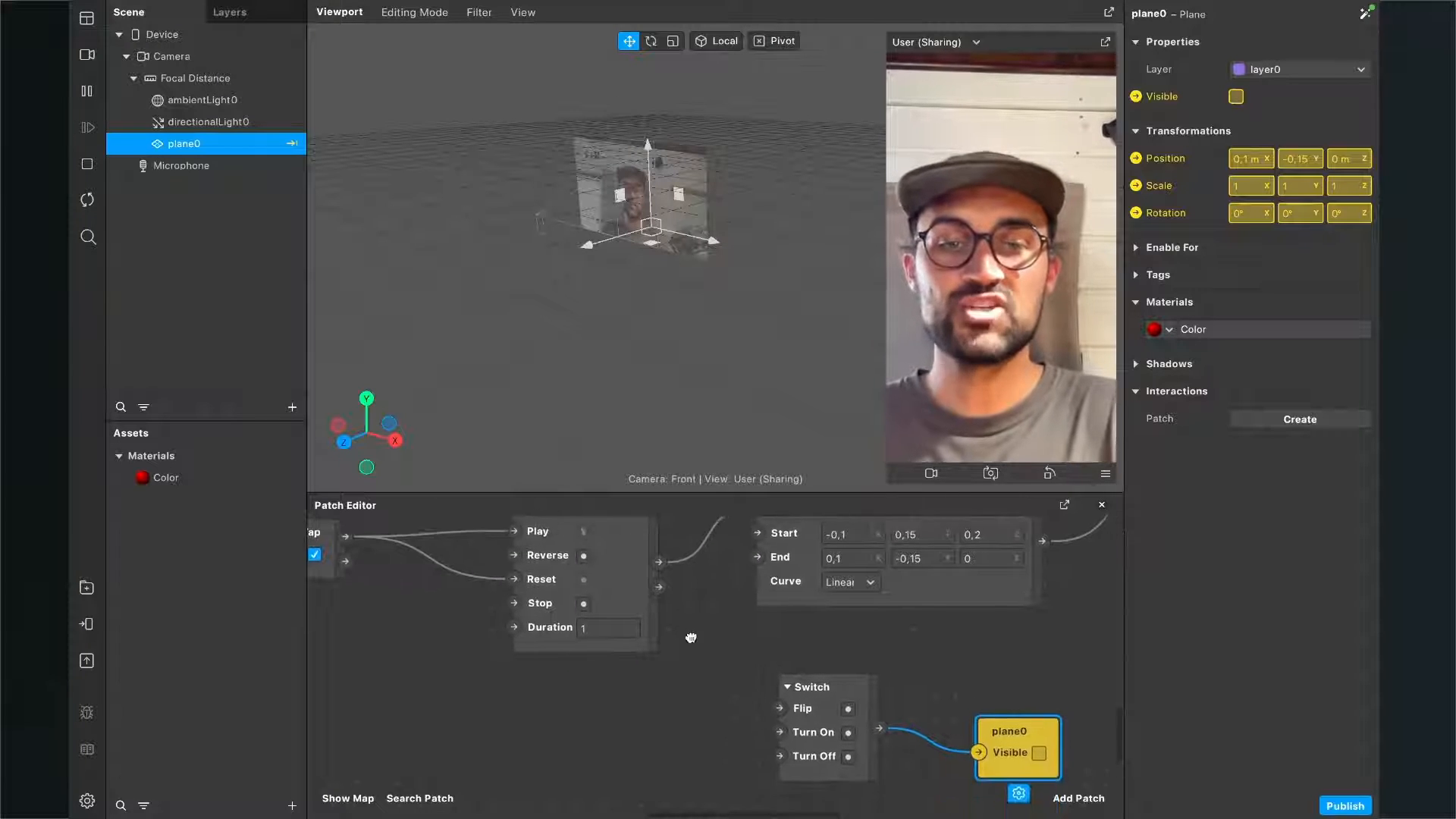
{"action": "left_click_drag", "start_coordinate": [660, 584], "coordinate": [790, 775]}
Connect the Screen Tap patch's Gesture State to the Switch patch's Turn On input
{"action": "scroll", "coordinate": [691, 752], "scroll_direction": "left", "scroll_amount": 3}
{"action": "scroll", "coordinate": [691, 752], "scroll_direction": "up", "scroll_amount": 2}
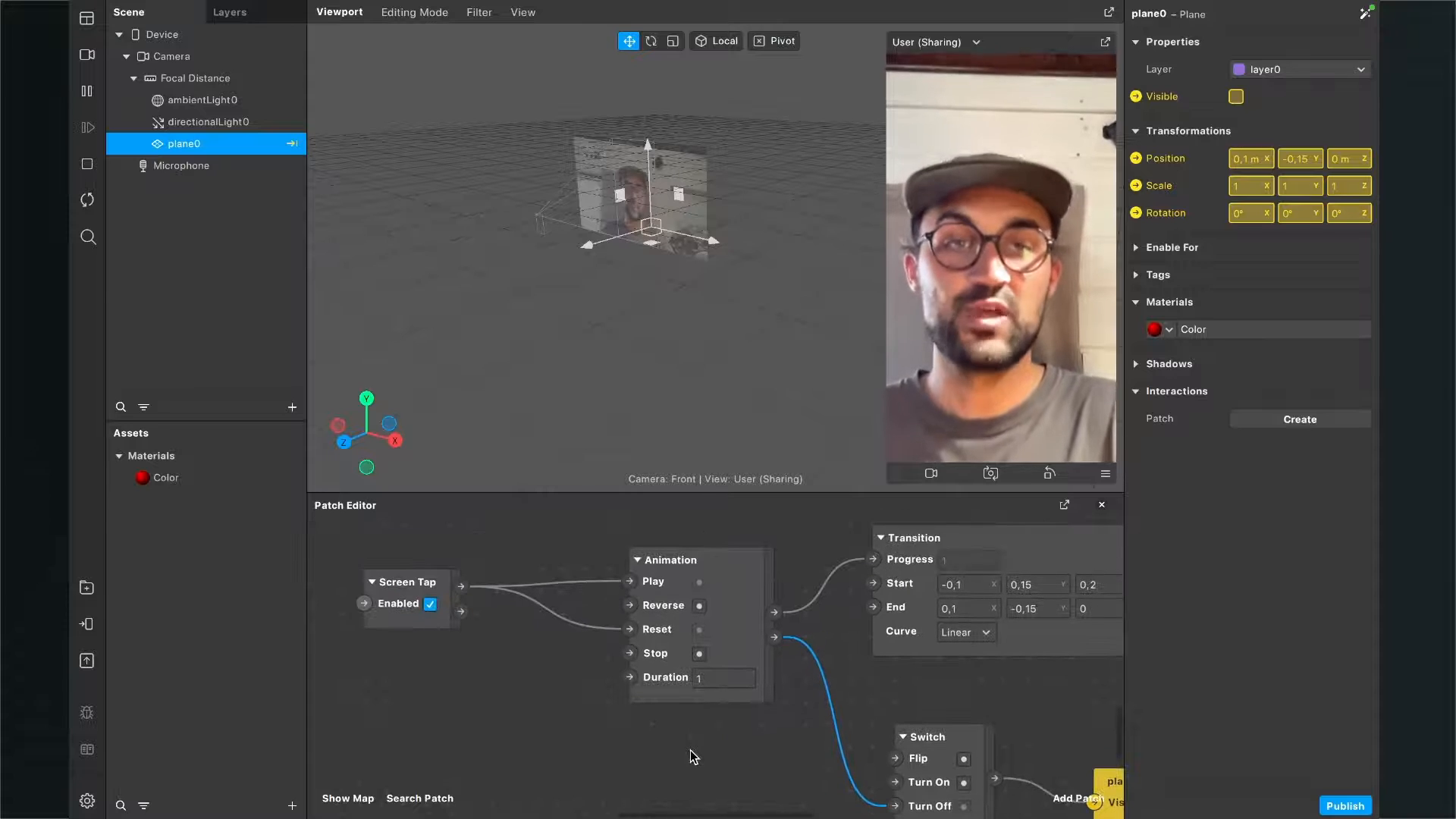
{"action": "scroll", "coordinate": [584, 707], "scroll_direction": "down", "scroll_amount": 1}
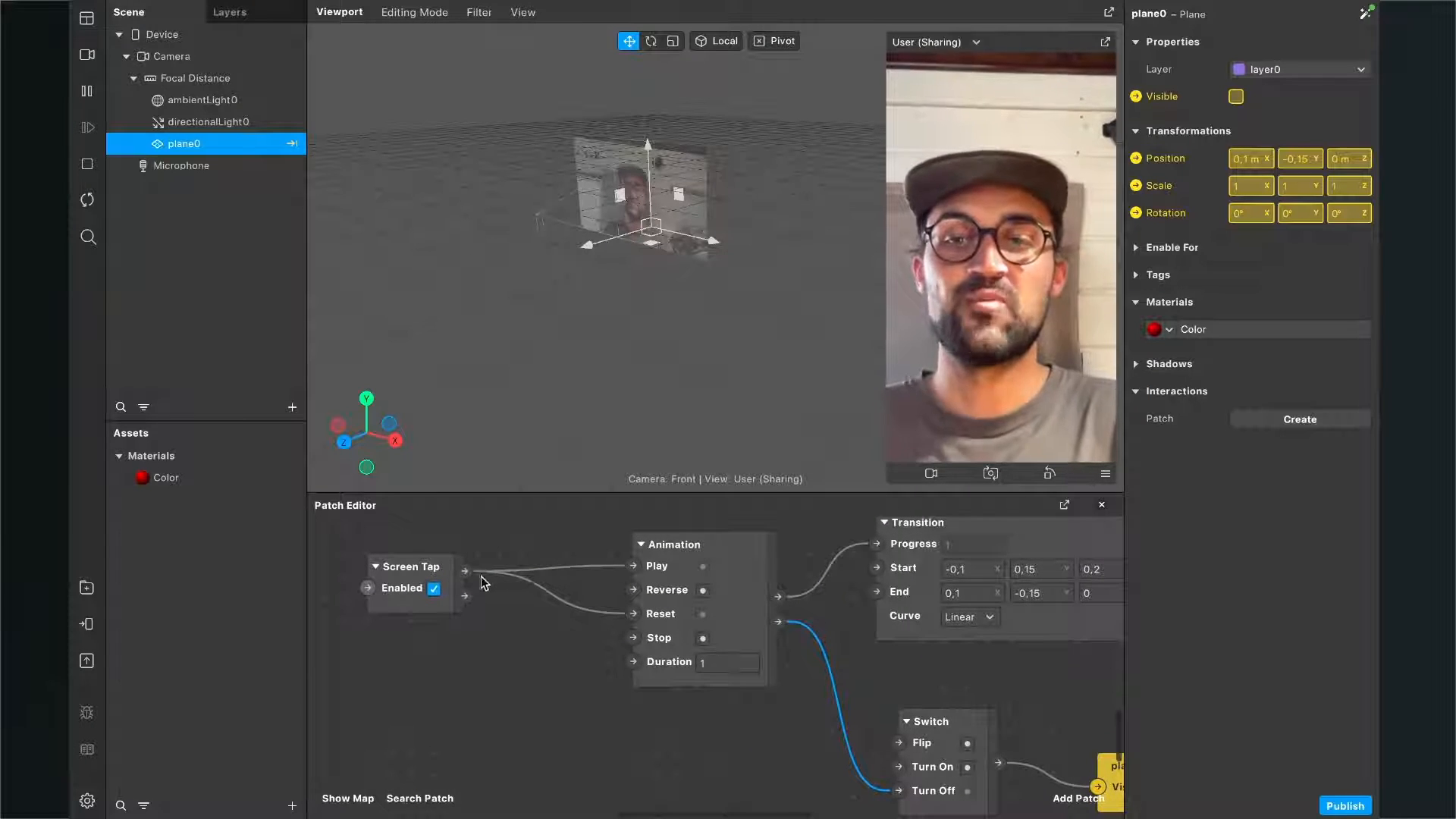
{"action": "left_click_drag", "start_coordinate": [466, 573], "coordinate": [908, 769]}
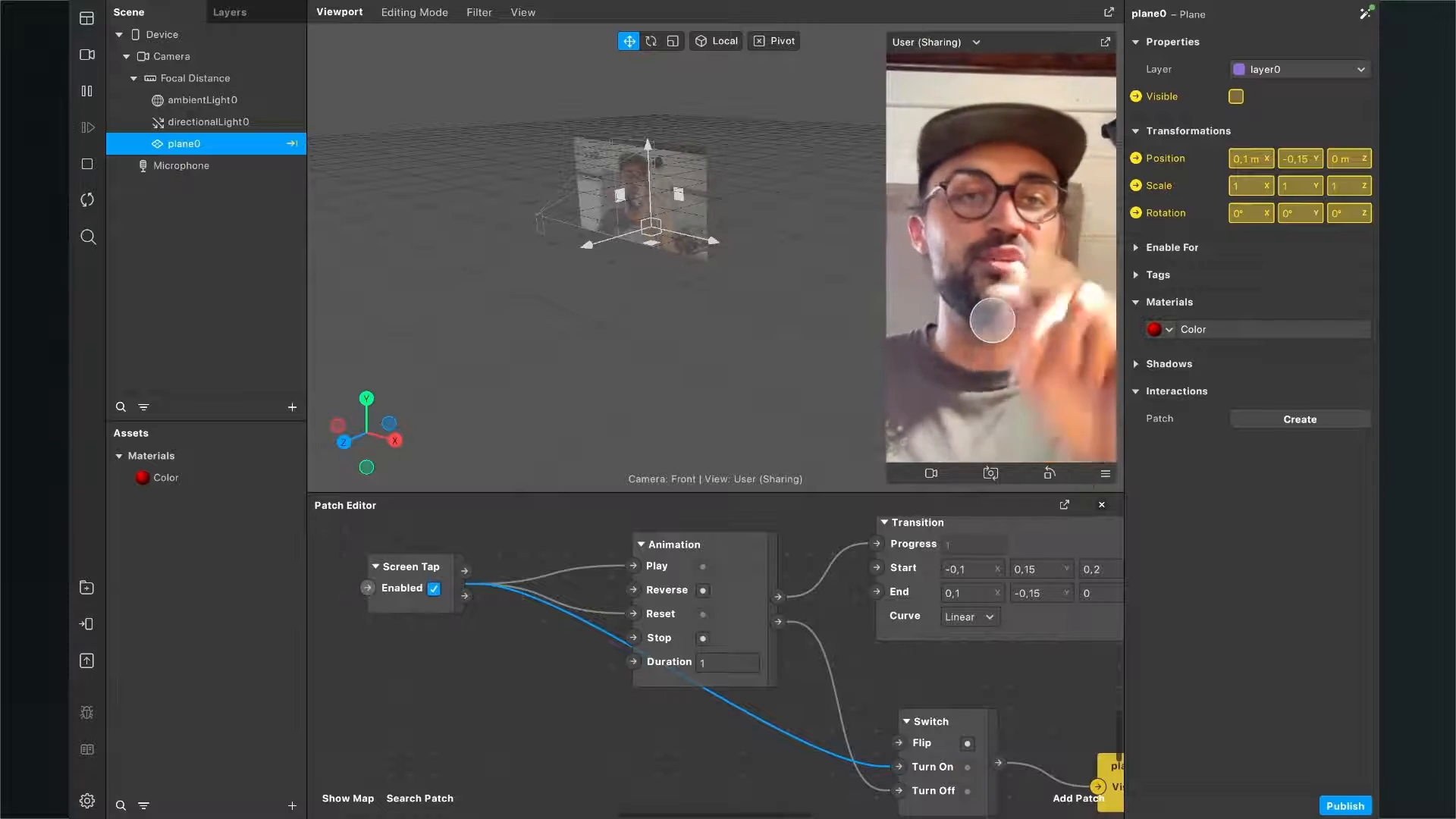
Test the tap-triggered animation and visibility by tapping the simulated screen four times
{"action": "left_click", "coordinate": [992, 320]}
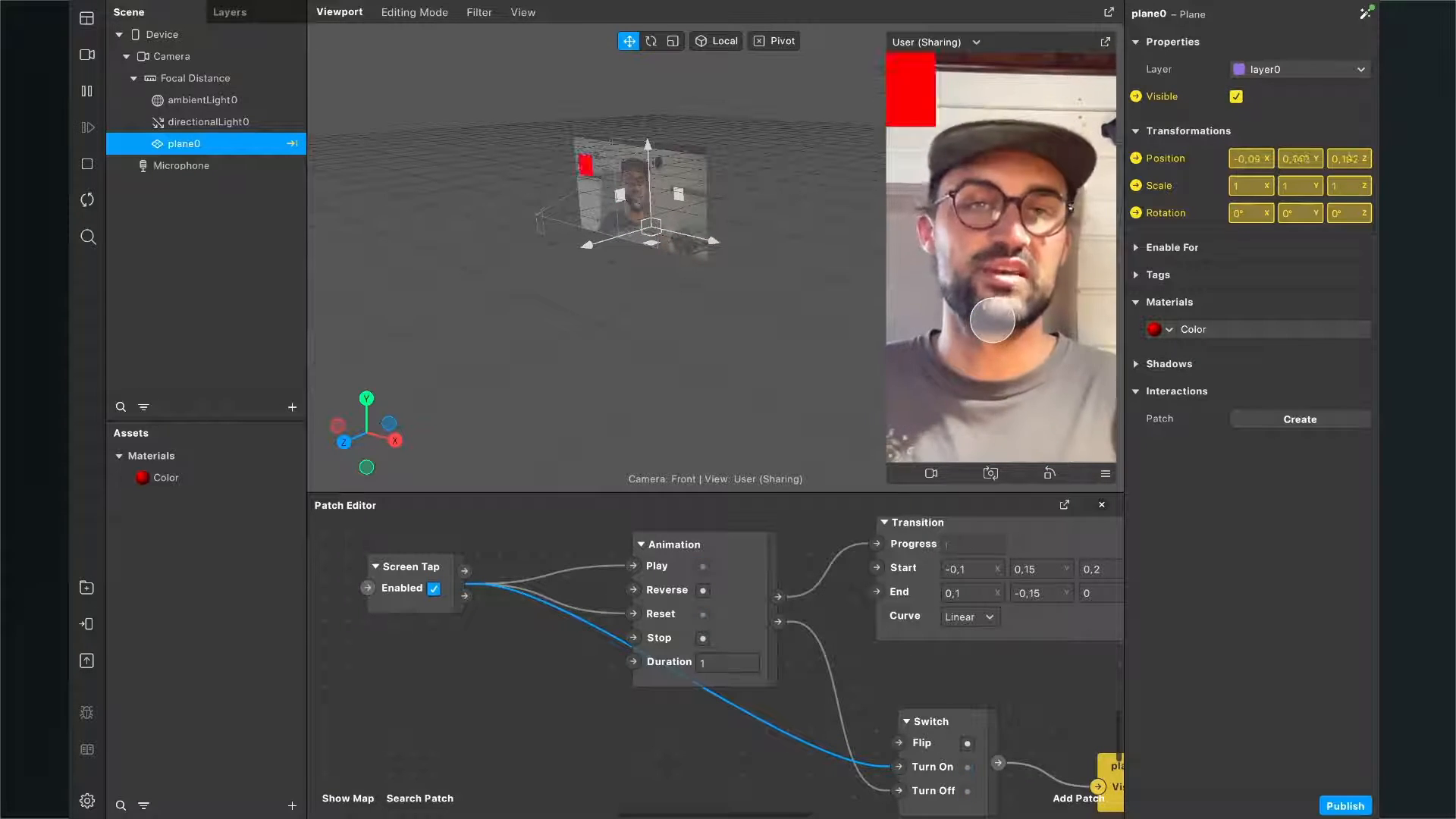
{"action": "left_click", "coordinate": [992, 320]}
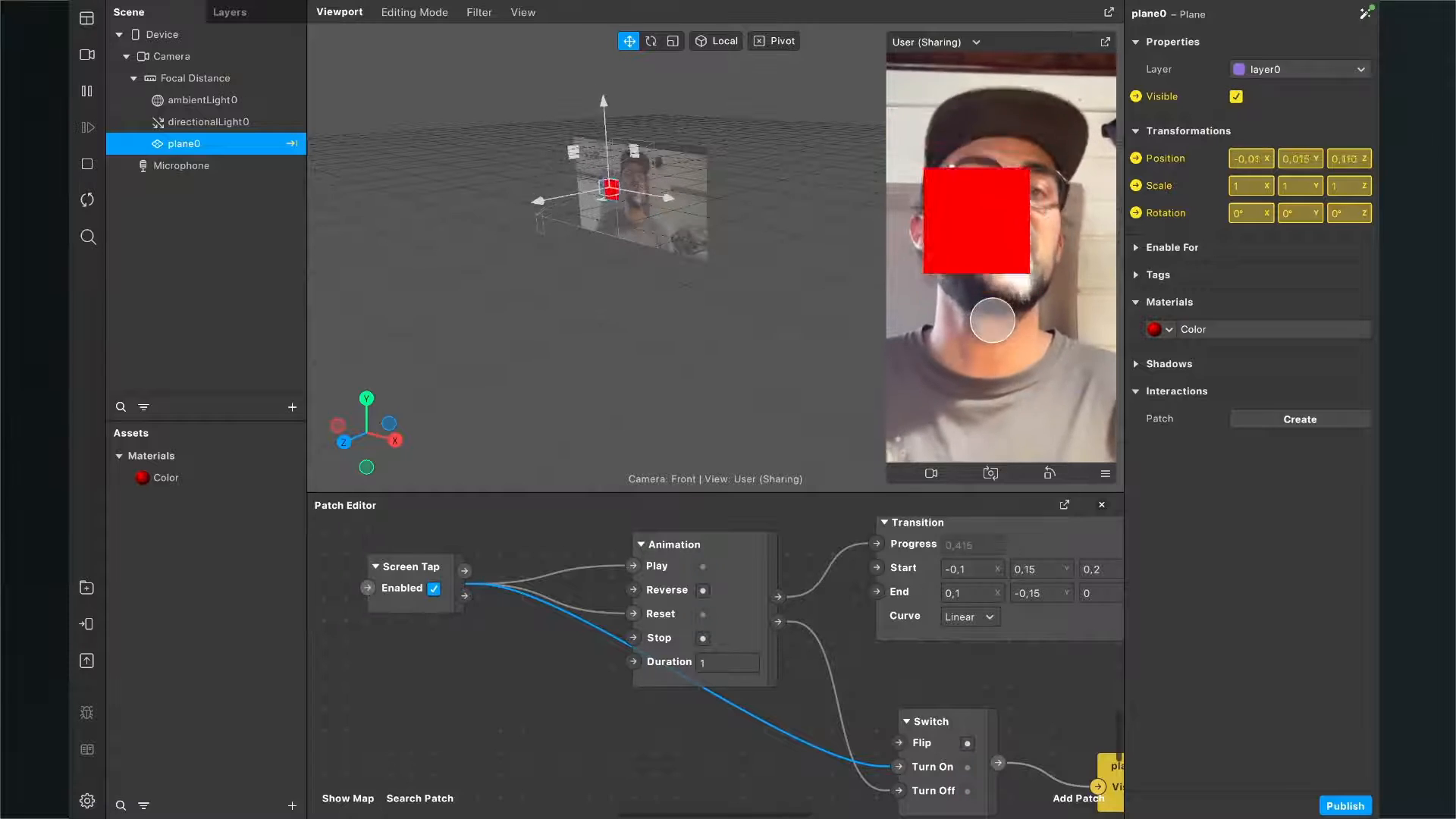
{"action": "left_click", "coordinate": [991, 320]}
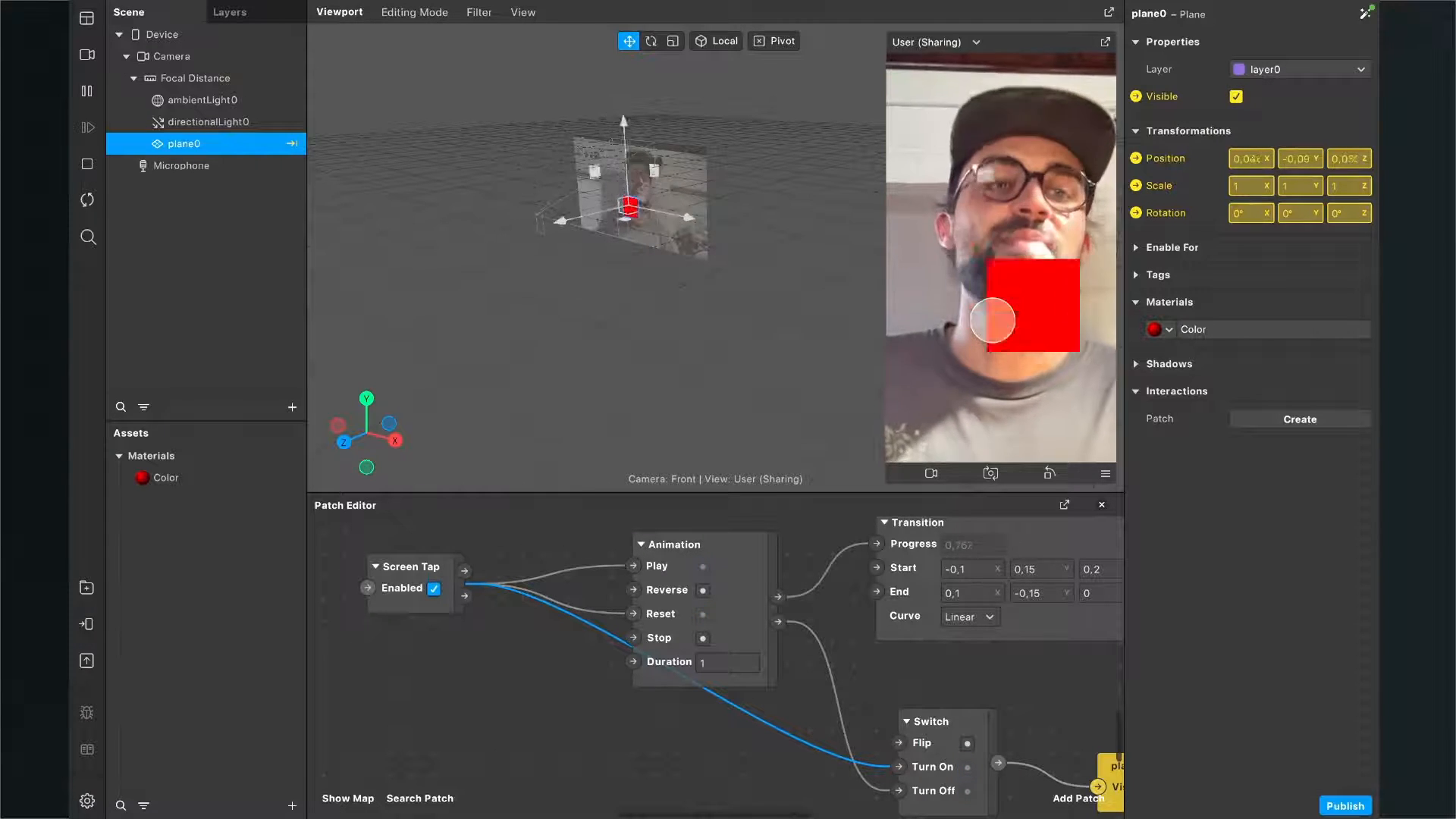
{"action": "left_click", "coordinate": [991, 320]}
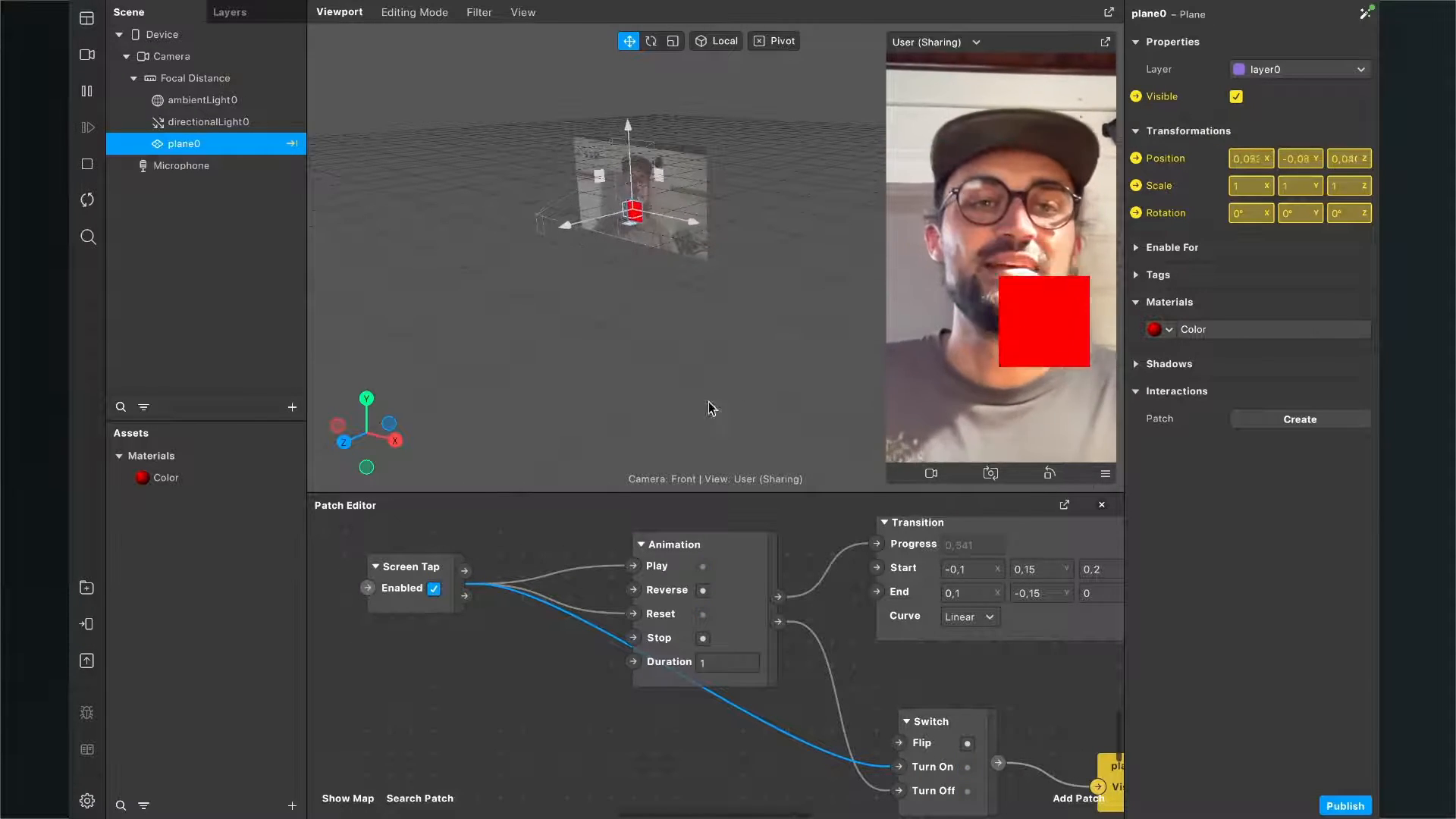
Disconnect the tap-driven Transition patch from plane0's 3D Position and delete plane0's Visible patch
{"action": "scroll", "coordinate": [558, 684], "scroll_direction": "down", "scroll_amount": 3}
{"action": "scroll", "coordinate": [557, 684], "scroll_direction": "down", "scroll_amount": 5}
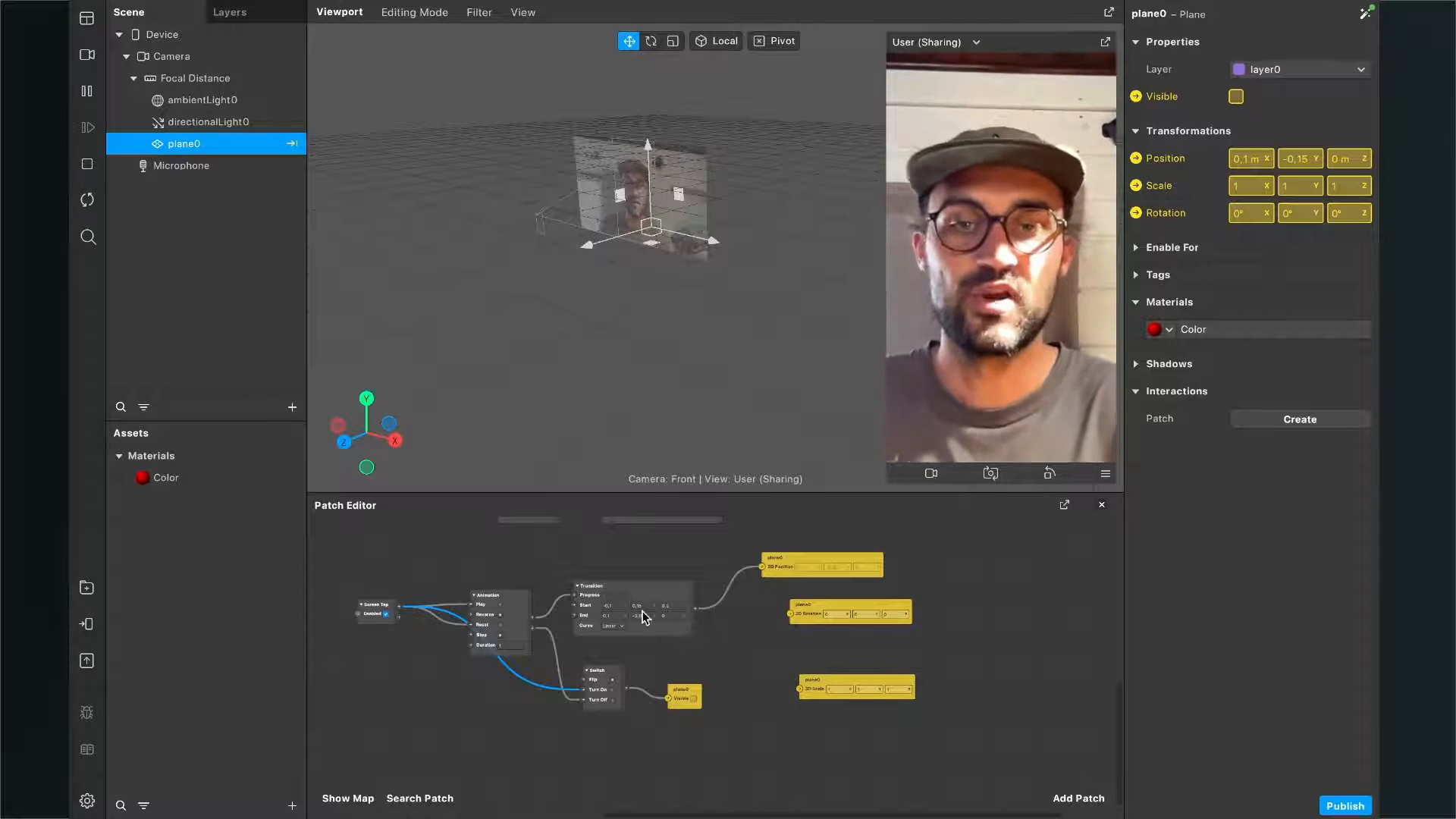
{"action": "scroll", "coordinate": [644, 613], "scroll_direction": "up", "scroll_amount": 3}
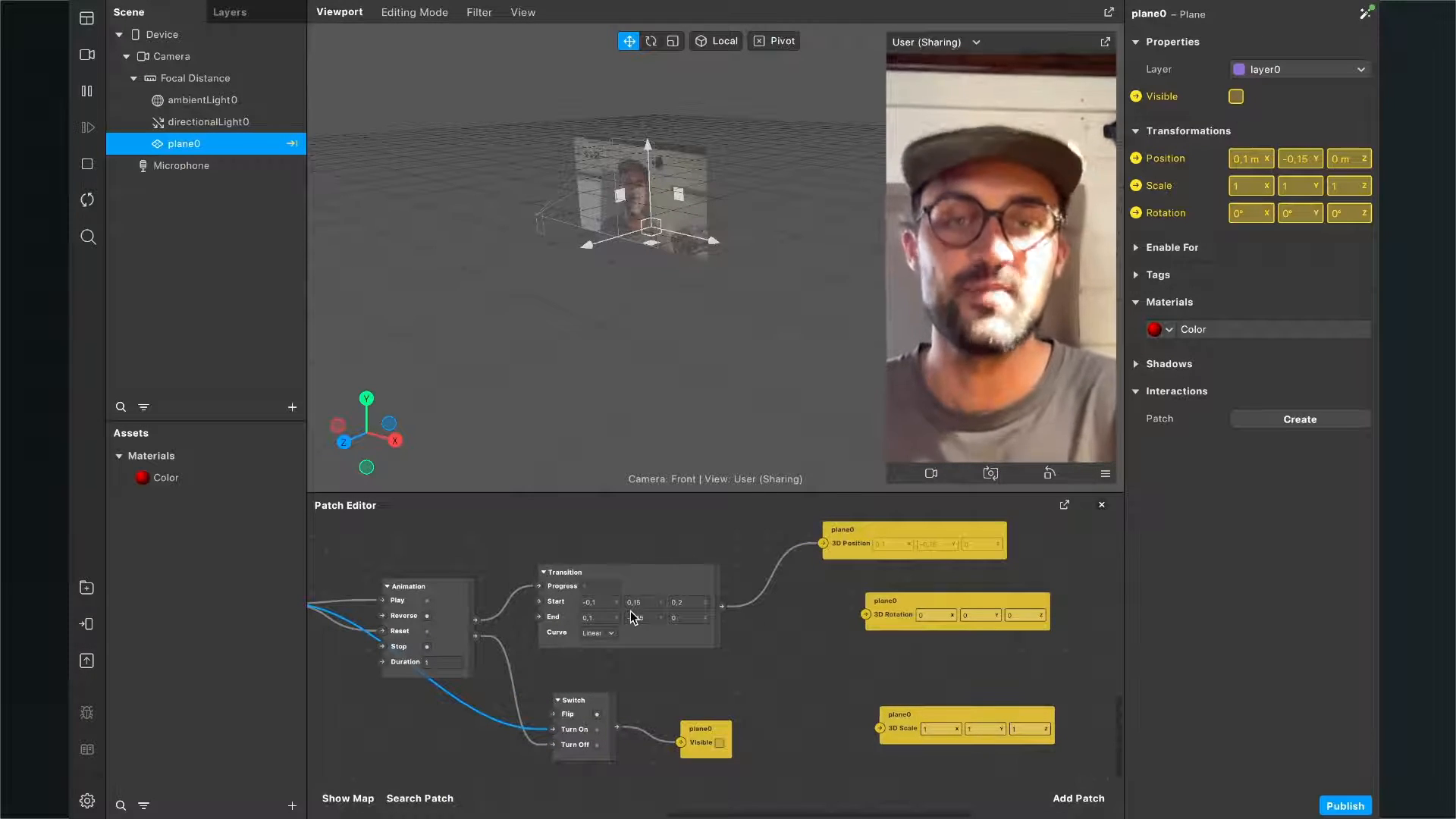
{"action": "scroll", "coordinate": [834, 671], "scroll_direction": "up", "scroll_amount": 2}
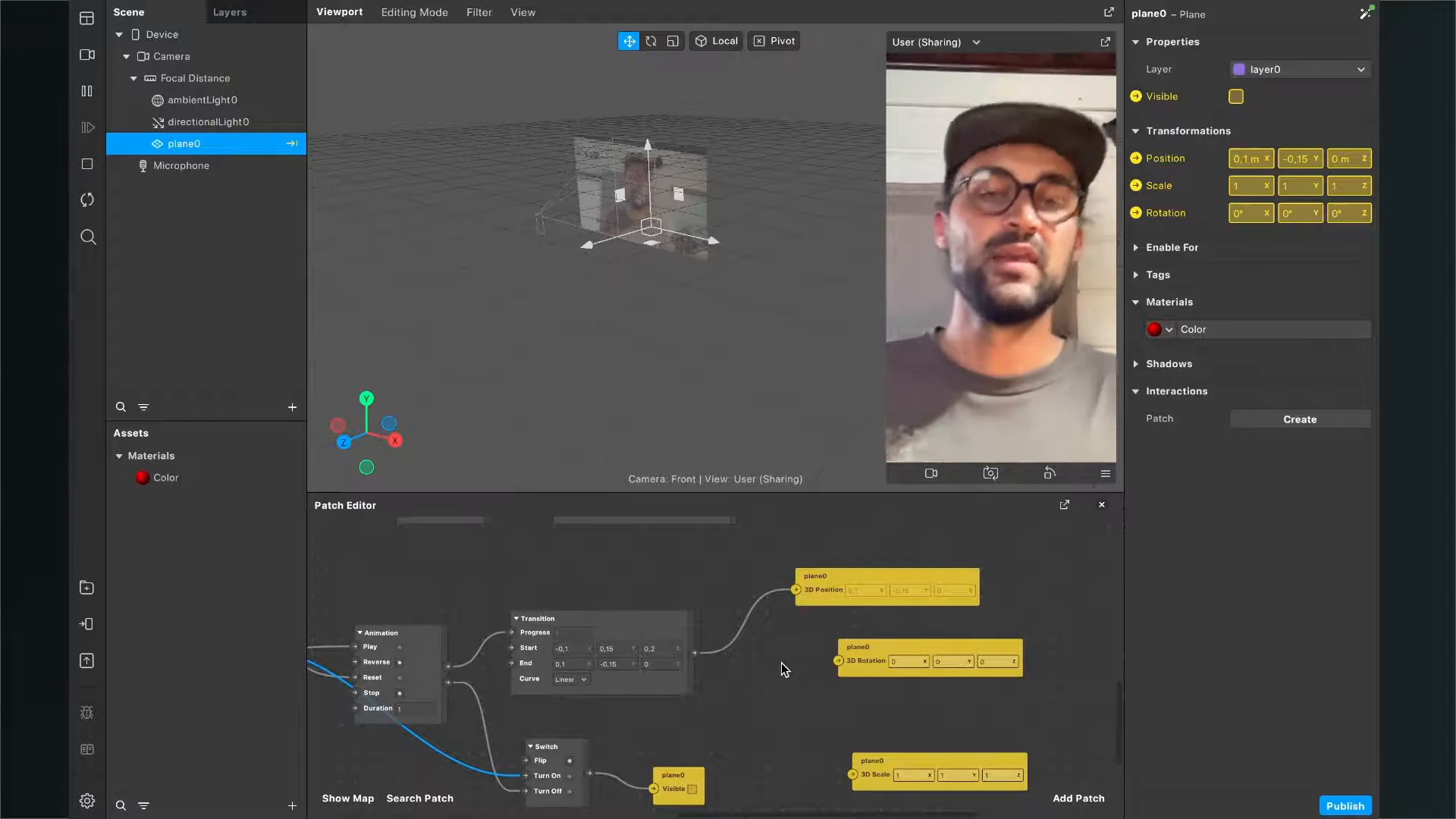
{"action": "scroll", "coordinate": [782, 664], "scroll_direction": "up", "scroll_amount": 2}
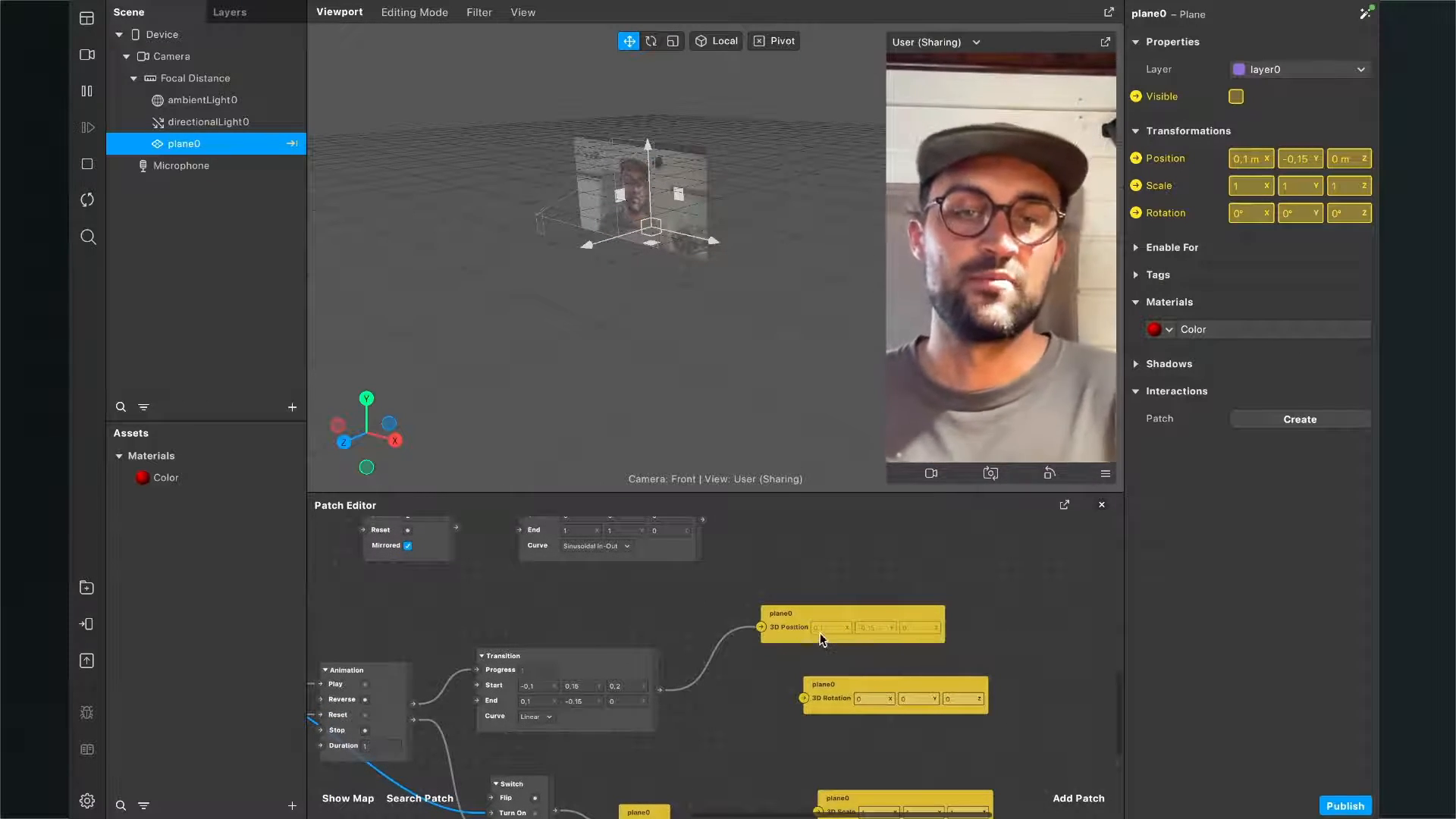
{"action": "scroll", "coordinate": [820, 645], "scroll_direction": "down", "scroll_amount": 1}
{"action": "scroll", "coordinate": [821, 658], "scroll_direction": "down", "scroll_amount": 2}
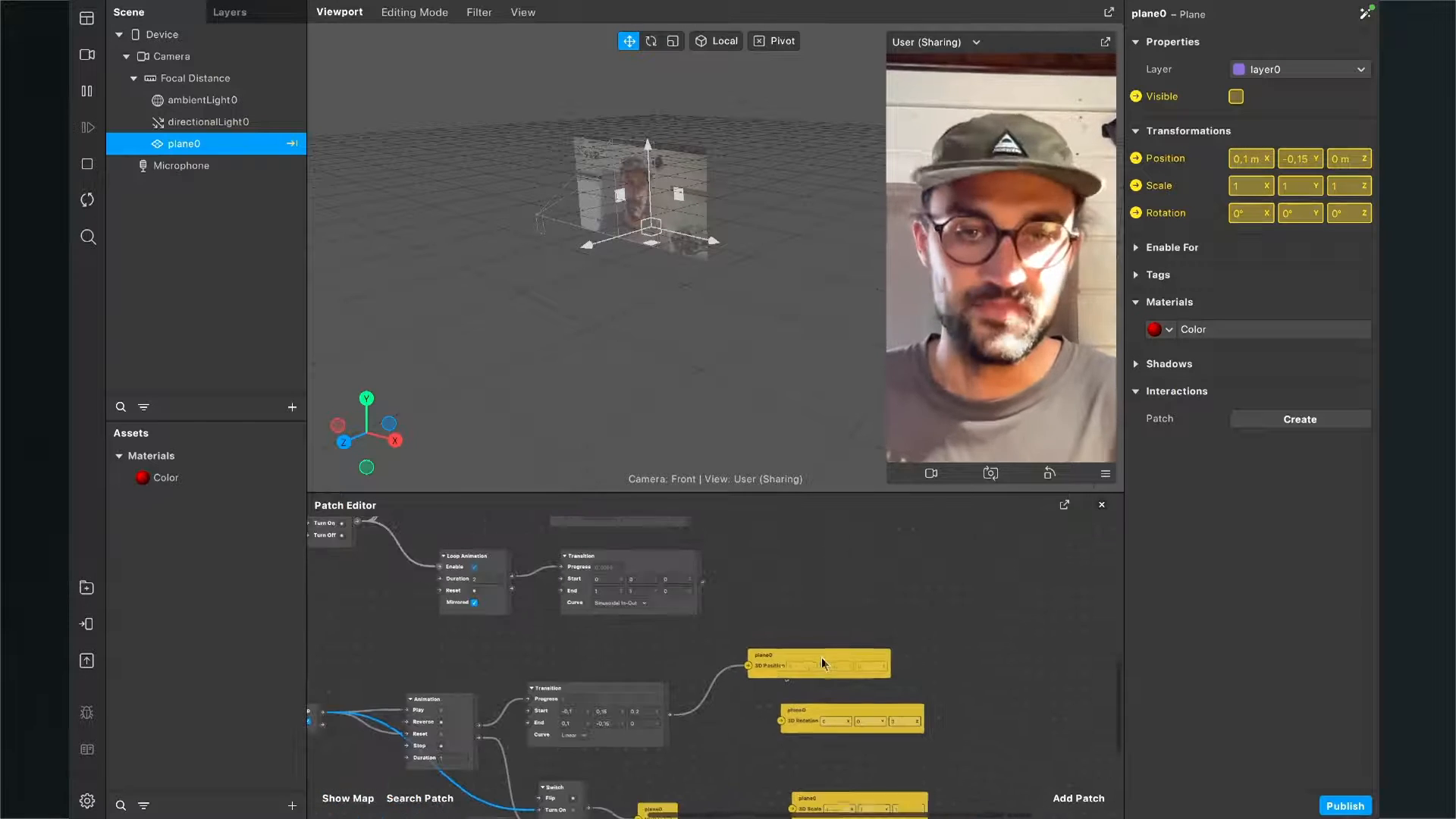
{"action": "scroll", "coordinate": [700, 690], "scroll_direction": "up", "scroll_amount": 2}
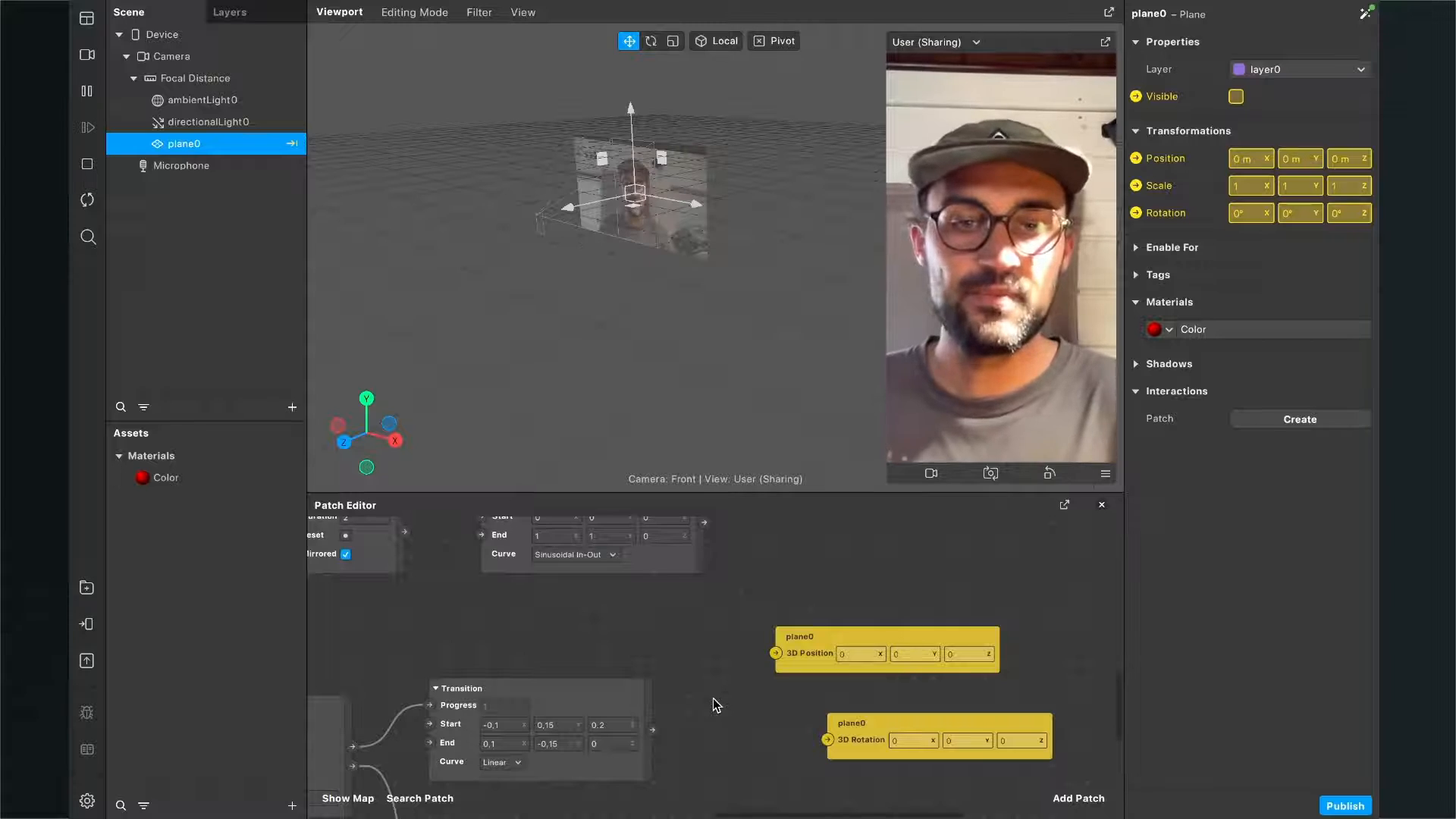
{"action": "scroll", "coordinate": [682, 693], "scroll_direction": "down", "scroll_amount": 3}
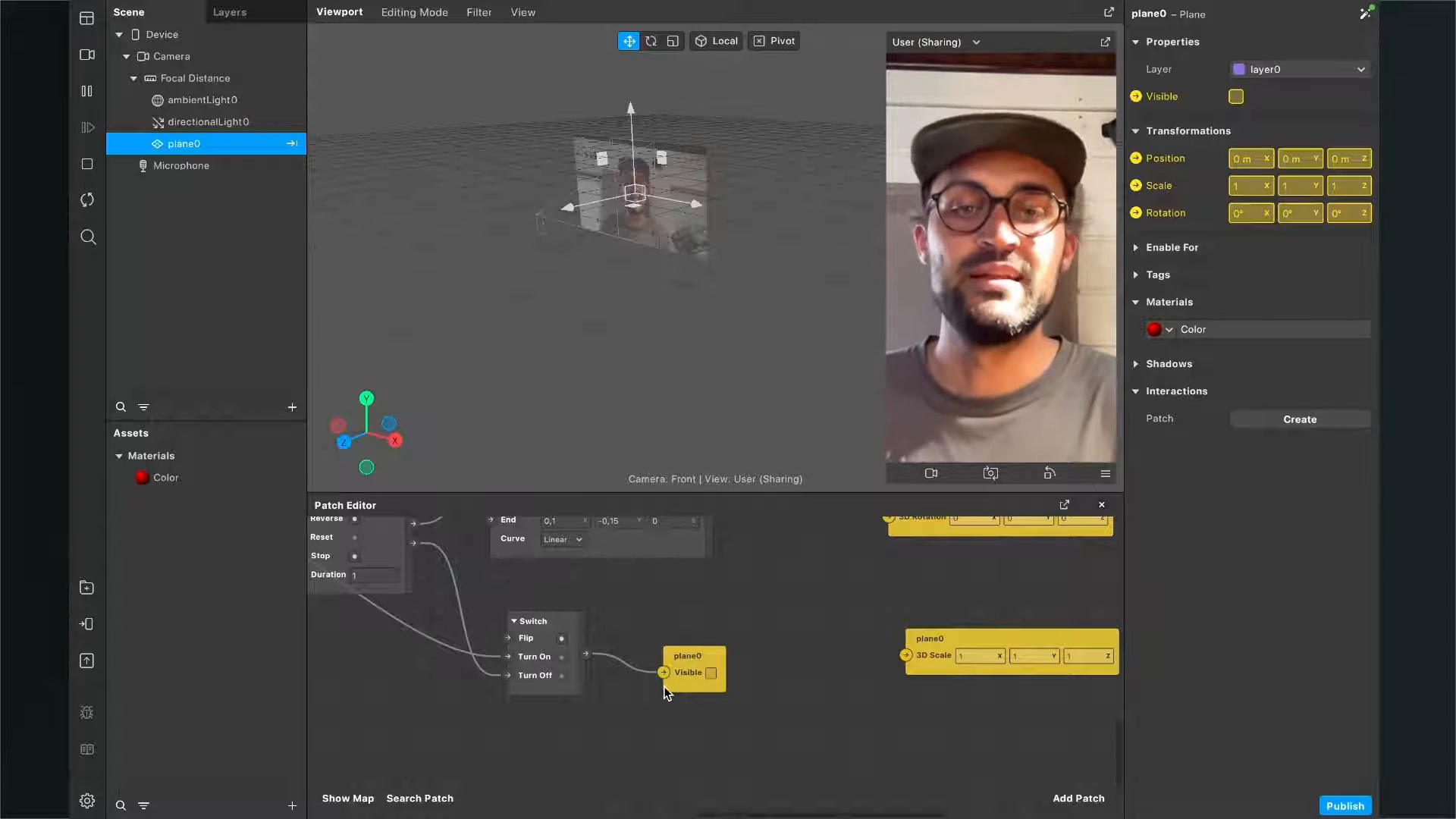
{"action": "key", "text": "Delete"}
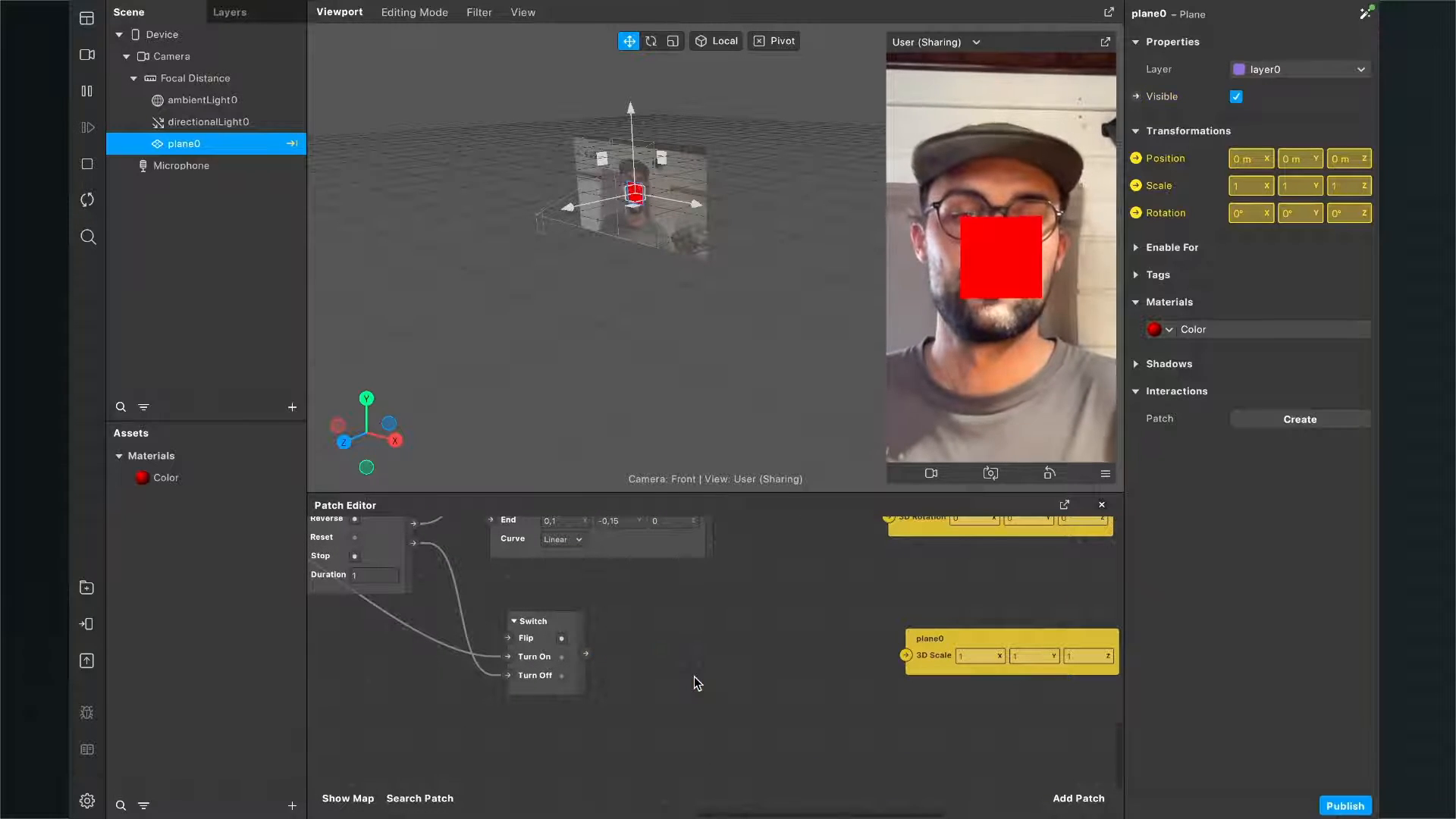
Move plane0's 3D Position patch up beside the first Loop Animation's Transition patch and connect that Transition's output to it
{"action": "scroll", "coordinate": [693, 681], "scroll_direction": "up", "scroll_amount": 5}
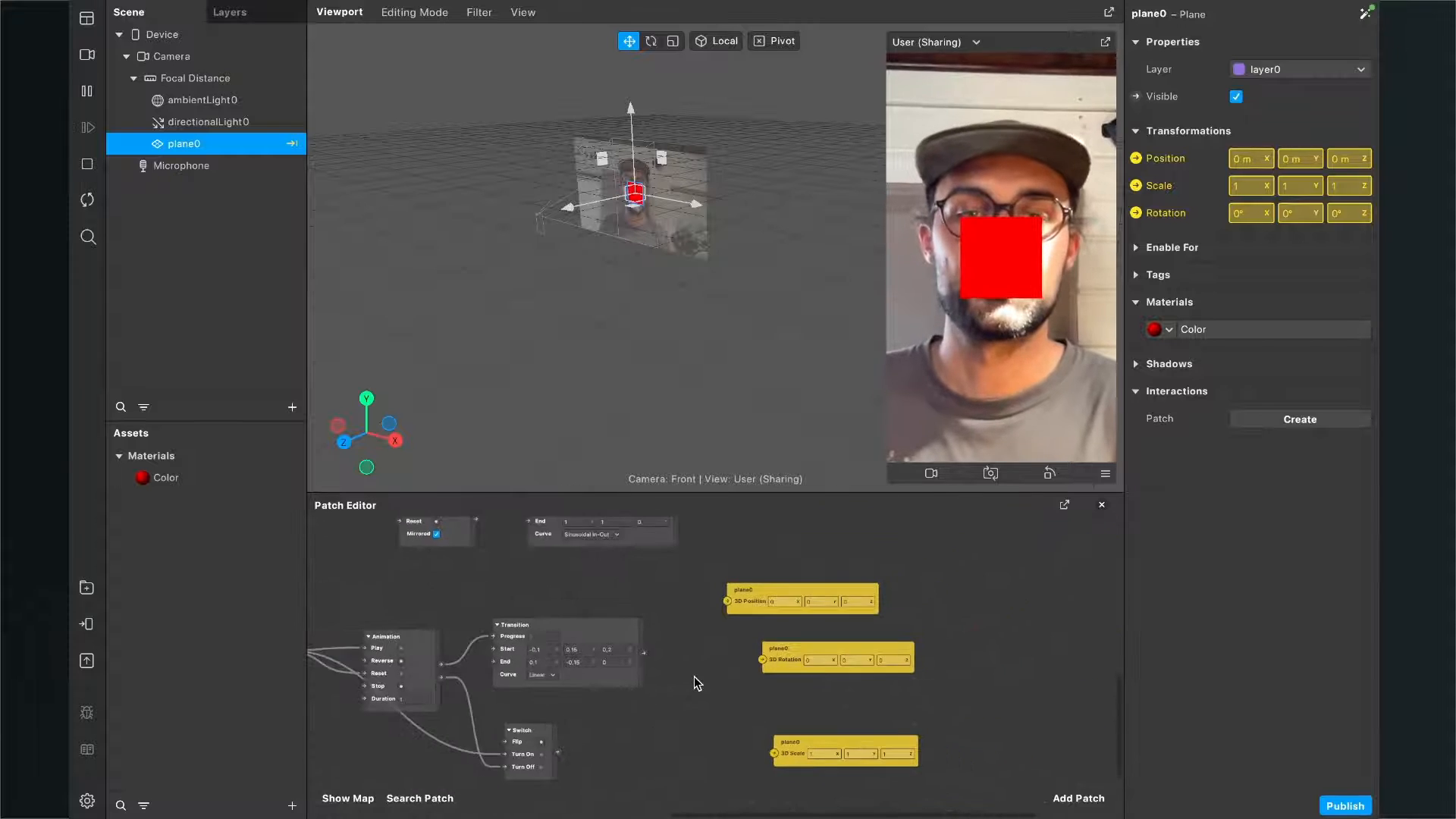
{"action": "left_click_drag", "start_coordinate": [747, 758], "coordinate": [733, 474]}
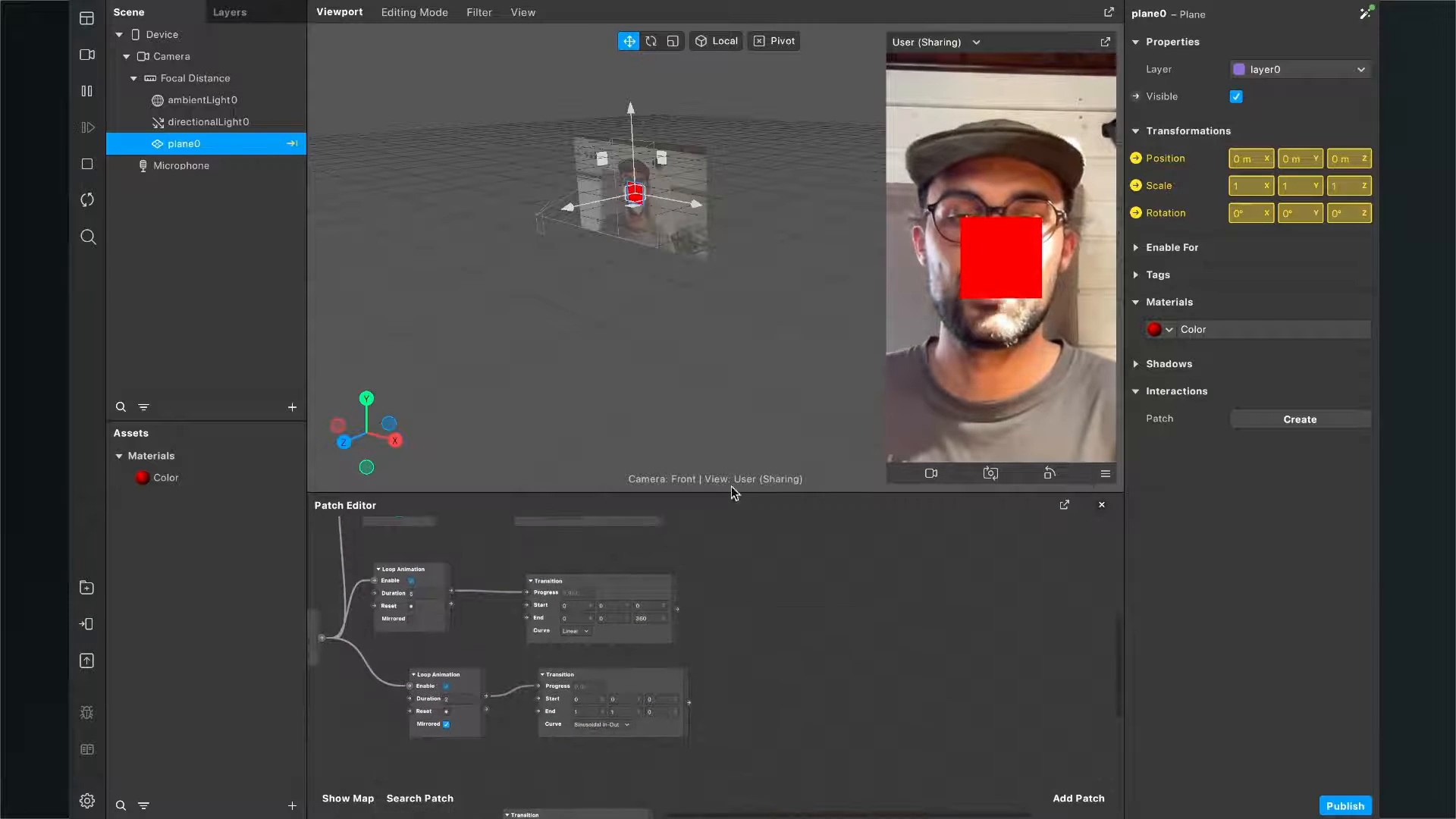
{"action": "scroll", "coordinate": [703, 596], "scroll_direction": "up", "scroll_amount": 5}
{"action": "scroll", "coordinate": [539, 692], "scroll_direction": "left", "scroll_amount": 1}
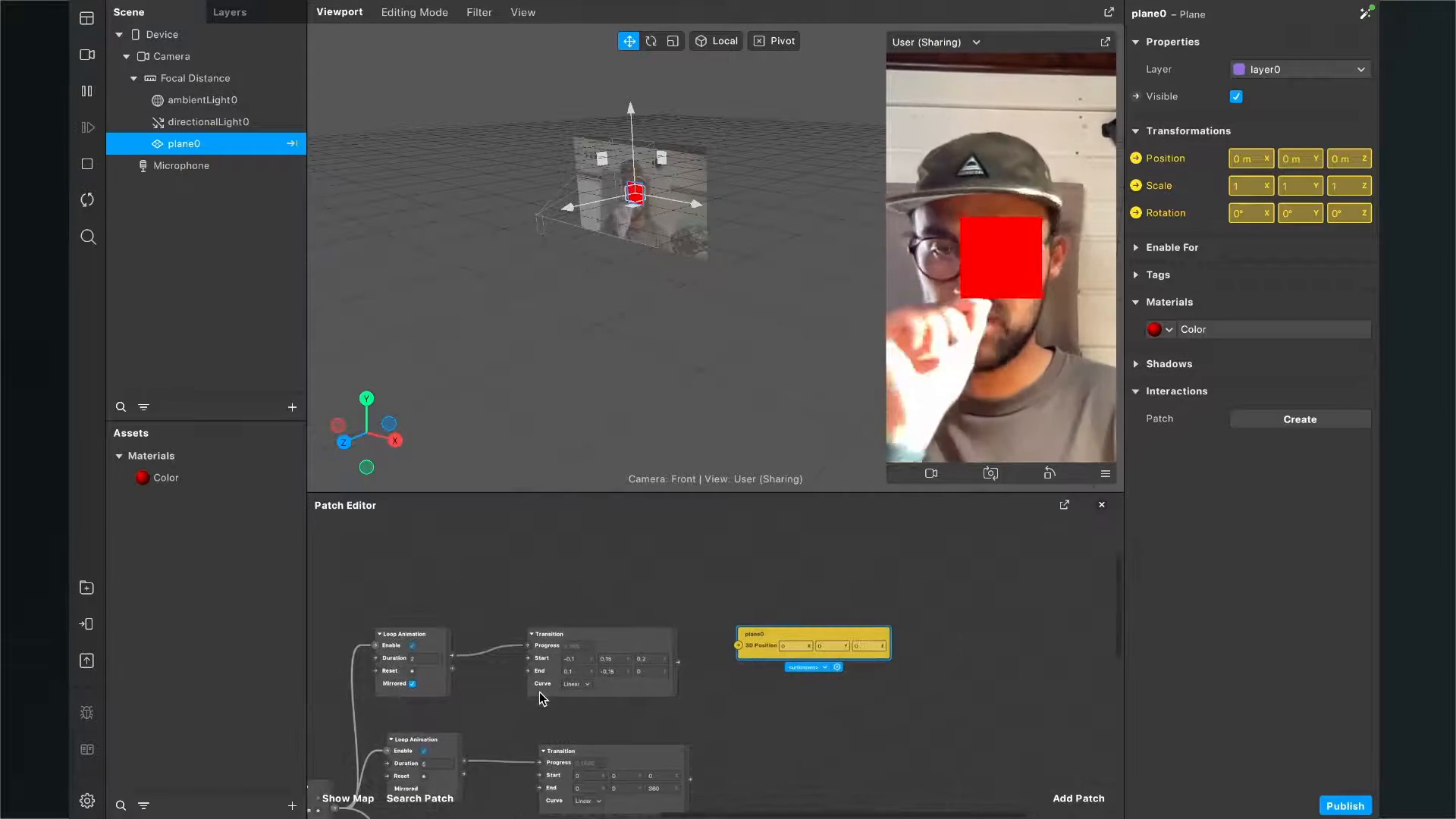
{"action": "scroll", "coordinate": [750, 613], "scroll_direction": "up", "scroll_amount": 3, "text": "ctrl"}
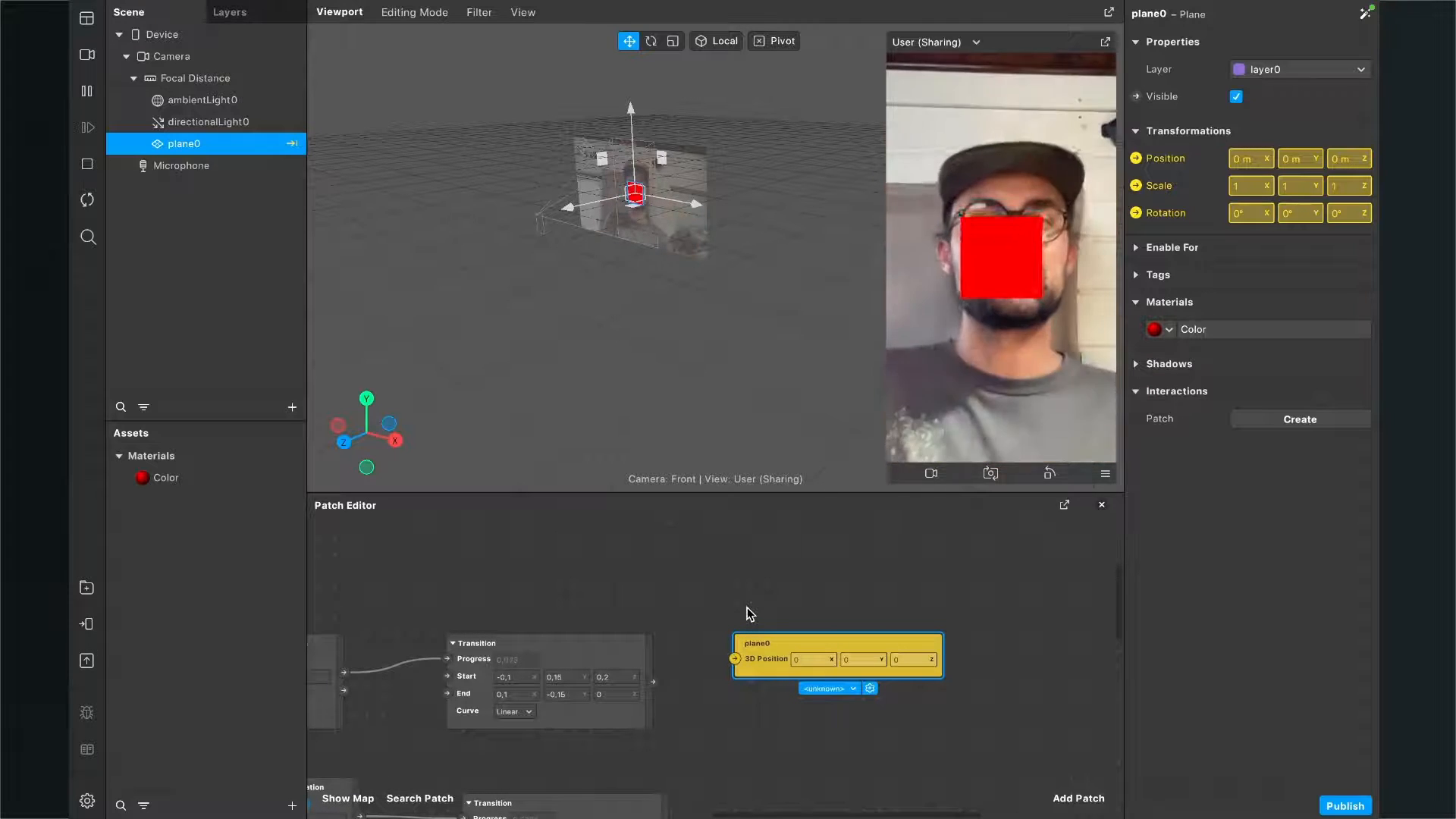
{"action": "scroll", "coordinate": [750, 613], "scroll_direction": "up", "scroll_amount": 3, "text": "ctrl"}
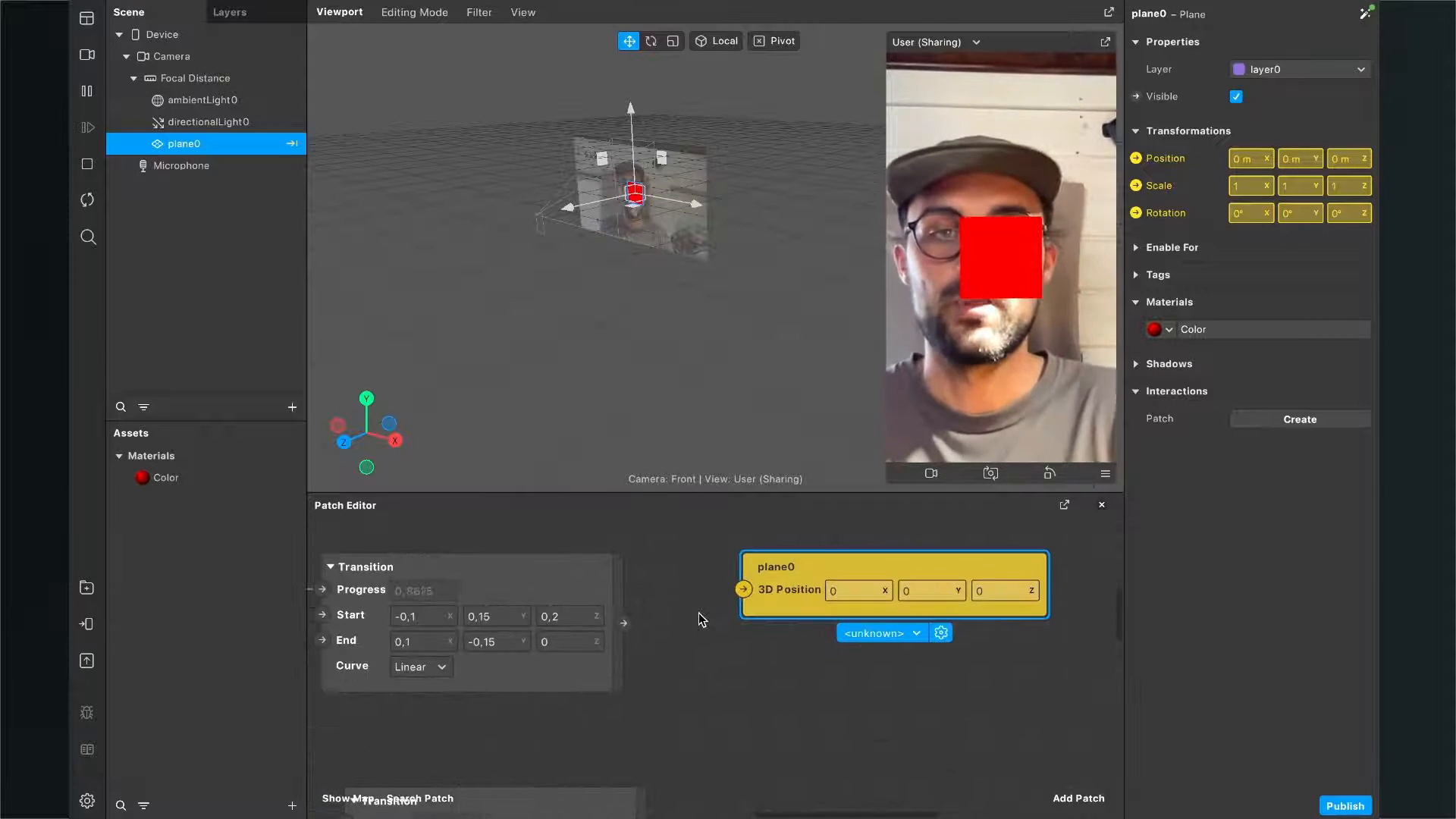
{"action": "left_click_drag", "start_coordinate": [630, 625], "coordinate": [781, 576]}
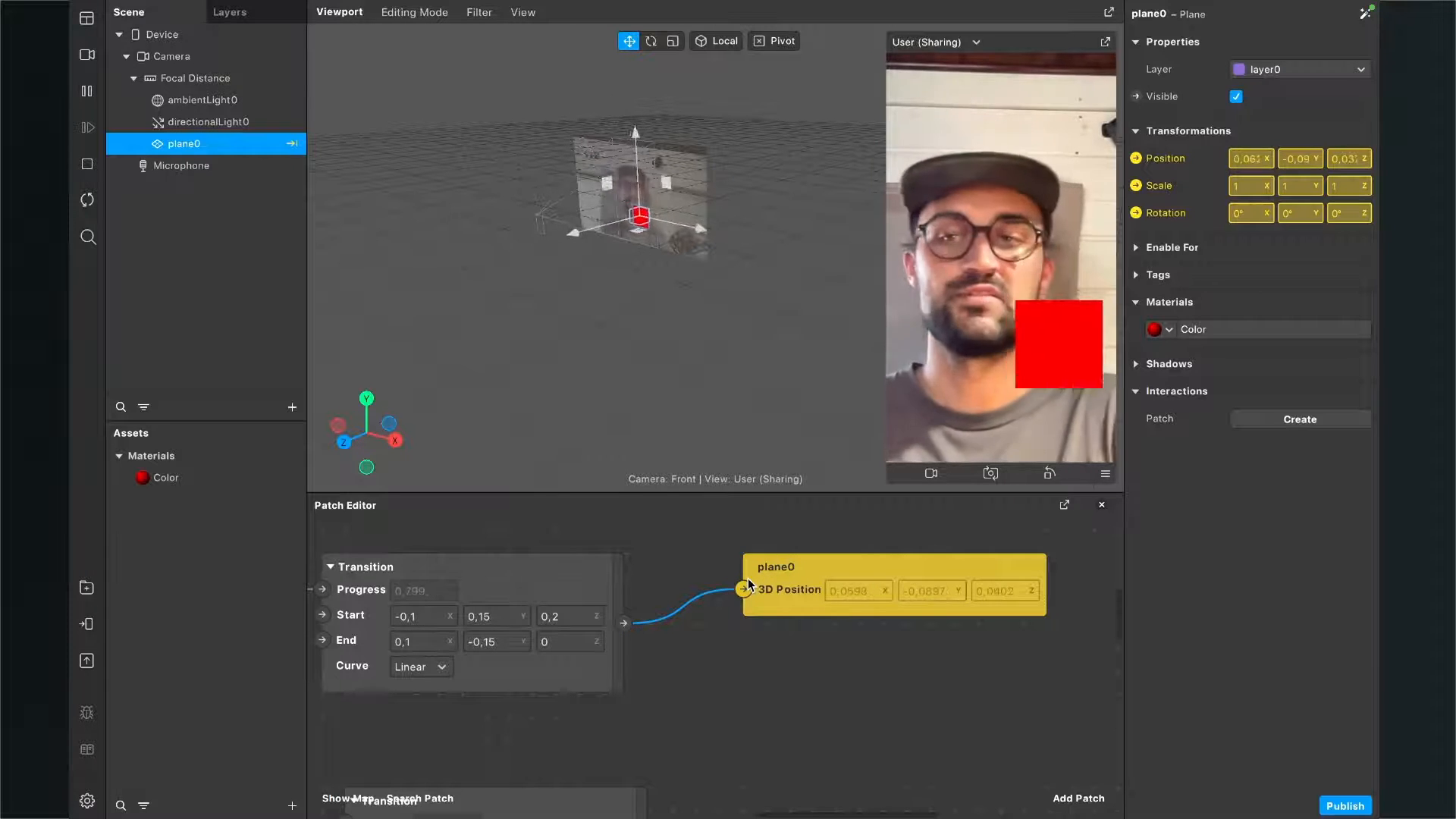
Import the Hires Sphere Primitive from the AR Library's 3D Shapes collection and add it to the scene under Focal Distance, below plane0
{"action": "left_click", "coordinate": [87, 590]}
{"action": "left_click", "coordinate": [411, 194]}
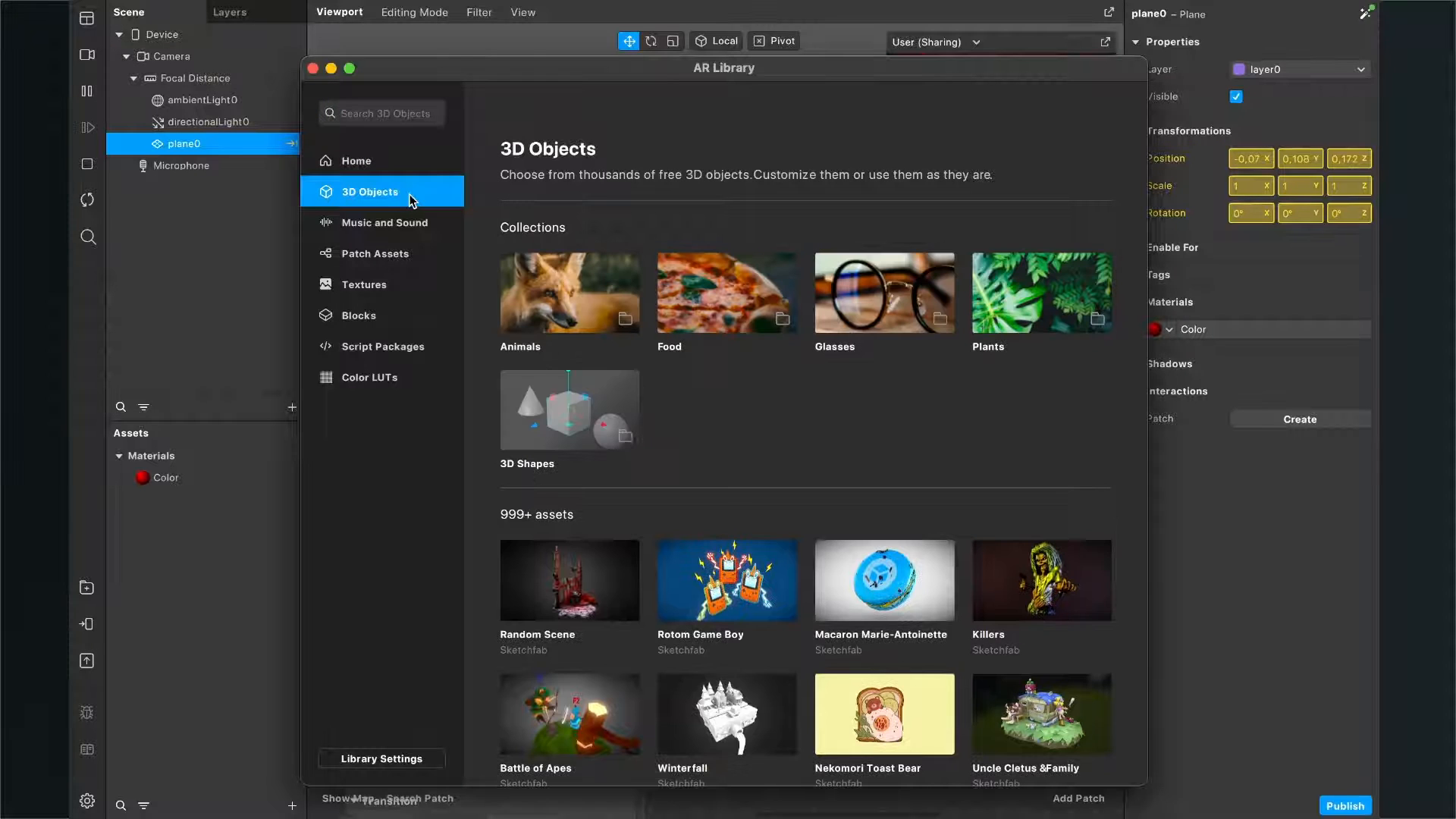
{"action": "left_click", "coordinate": [557, 439]}
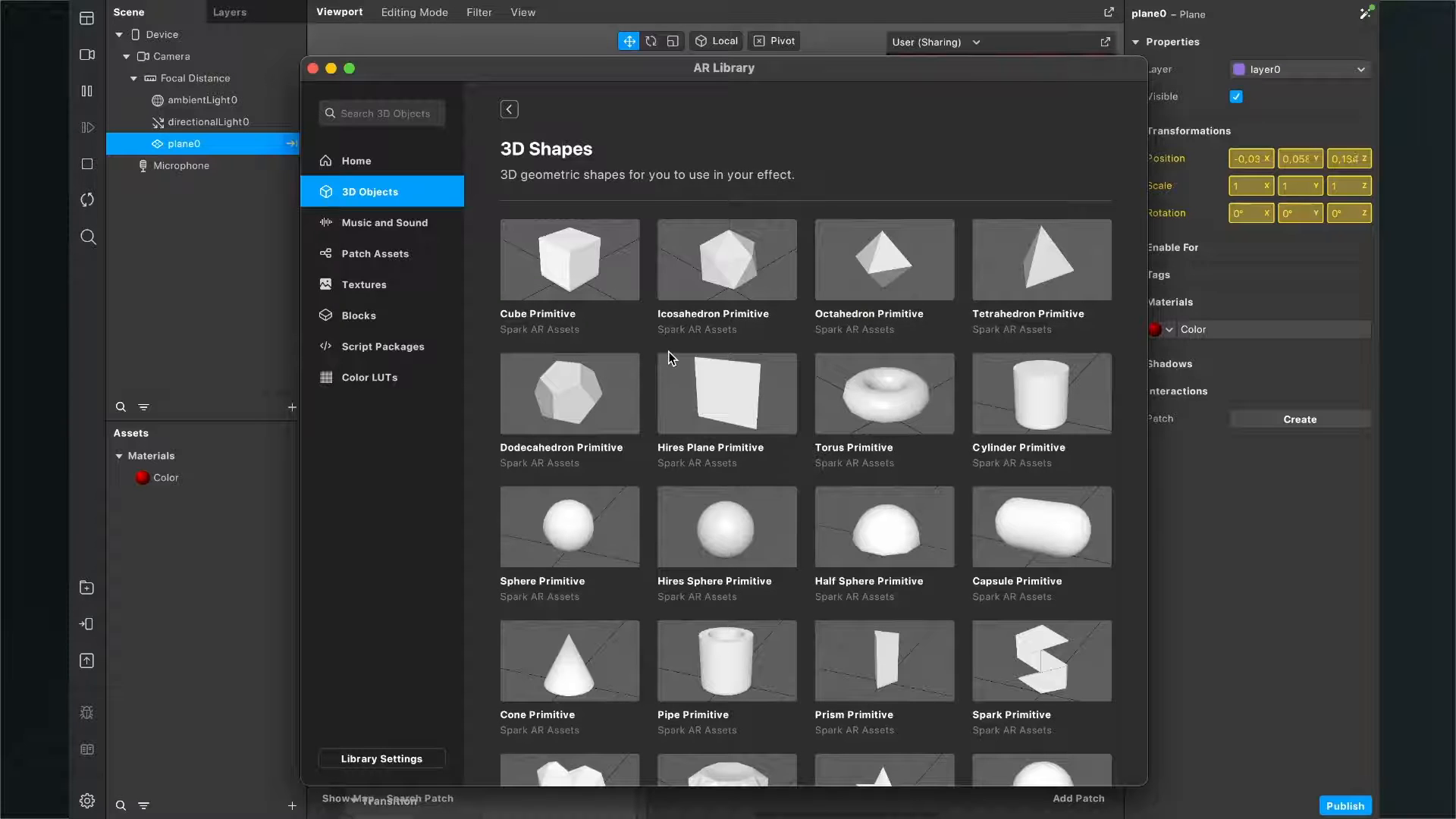
{"action": "left_click", "coordinate": [720, 504]}
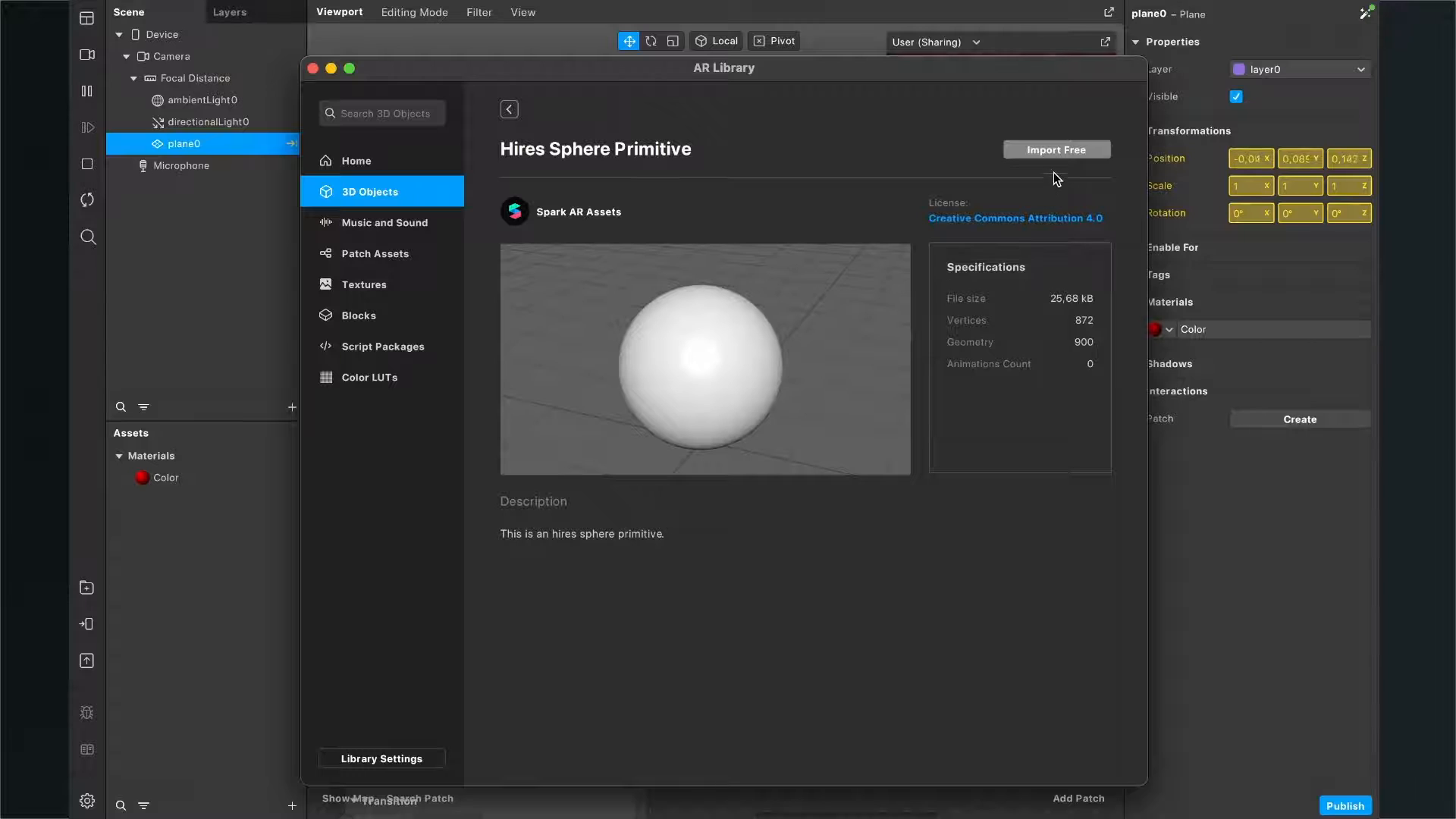
{"action": "left_click", "coordinate": [1024, 151]}
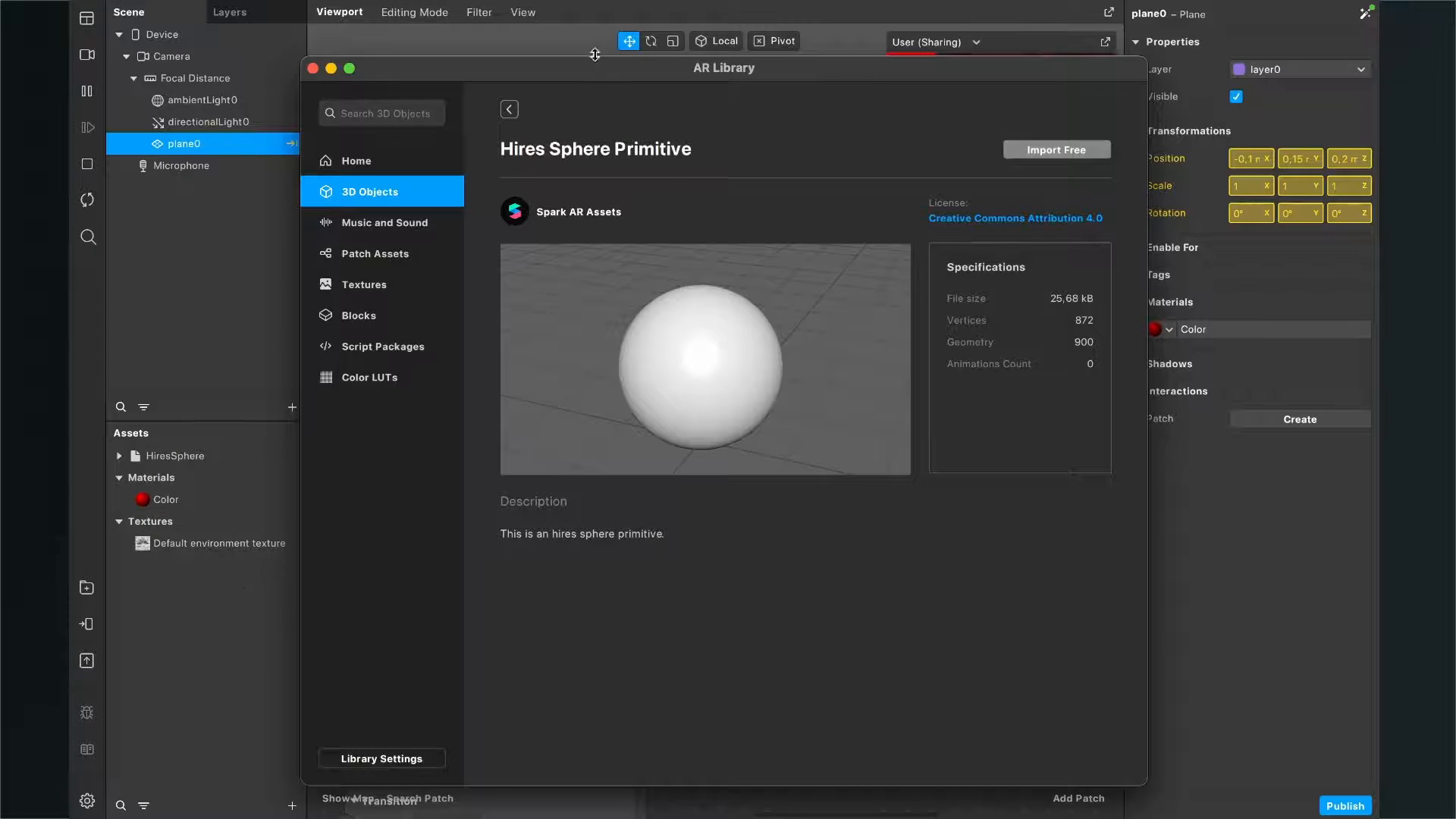
{"action": "left_click", "coordinate": [312, 69]}
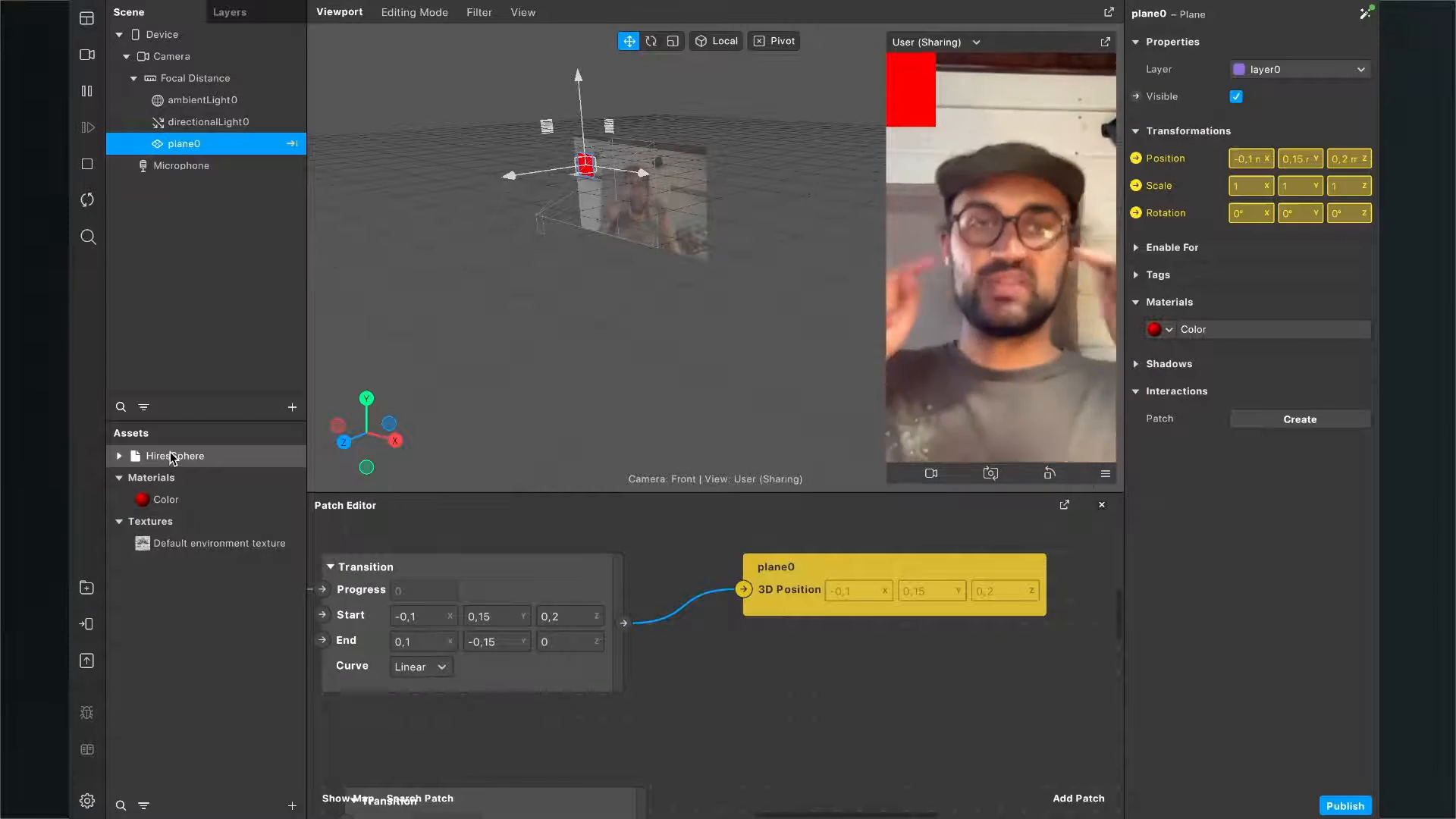
{"action": "left_click_drag", "start_coordinate": [173, 456], "coordinate": [204, 152]}
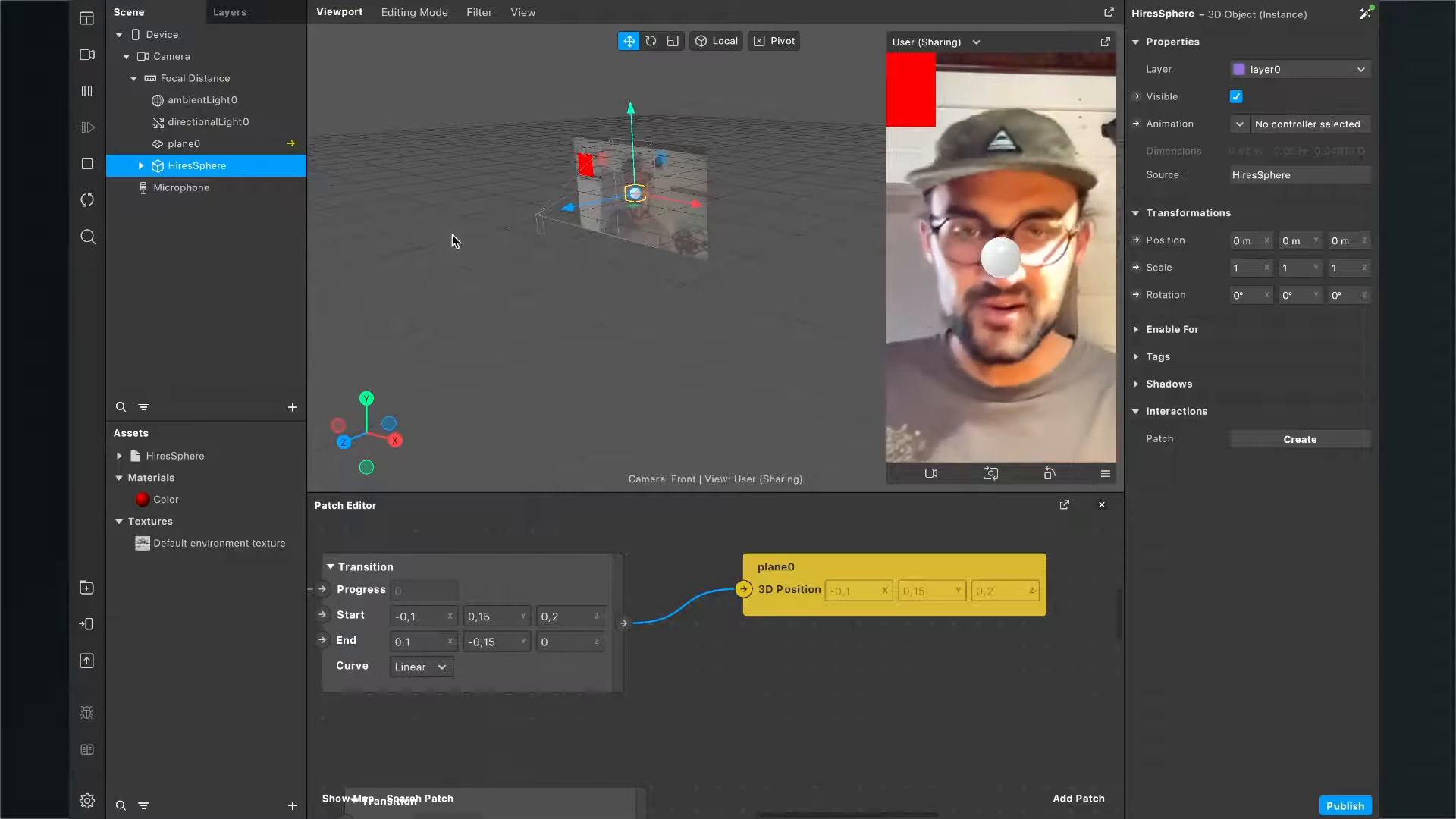
{"action": "scroll", "coordinate": [894, 625], "scroll_direction": "down", "scroll_amount": 3}
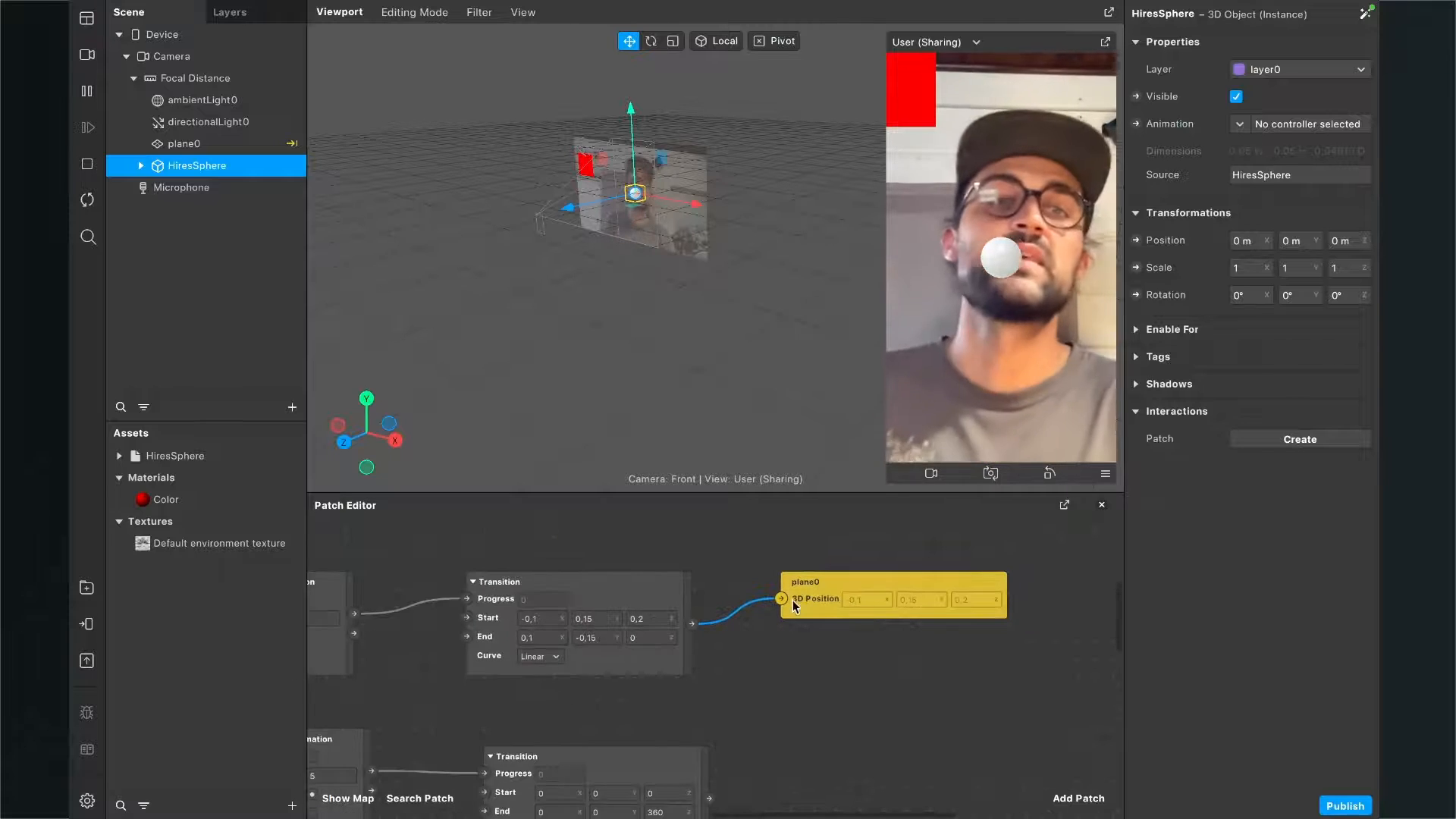
{"action": "scroll", "coordinate": [793, 603], "scroll_direction": "right", "scroll_amount": 8}
{"action": "scroll", "coordinate": [793, 604], "scroll_direction": "left", "scroll_amount": 10}
{"action": "scroll", "coordinate": [793, 604], "scroll_direction": "down", "scroll_amount": 3}
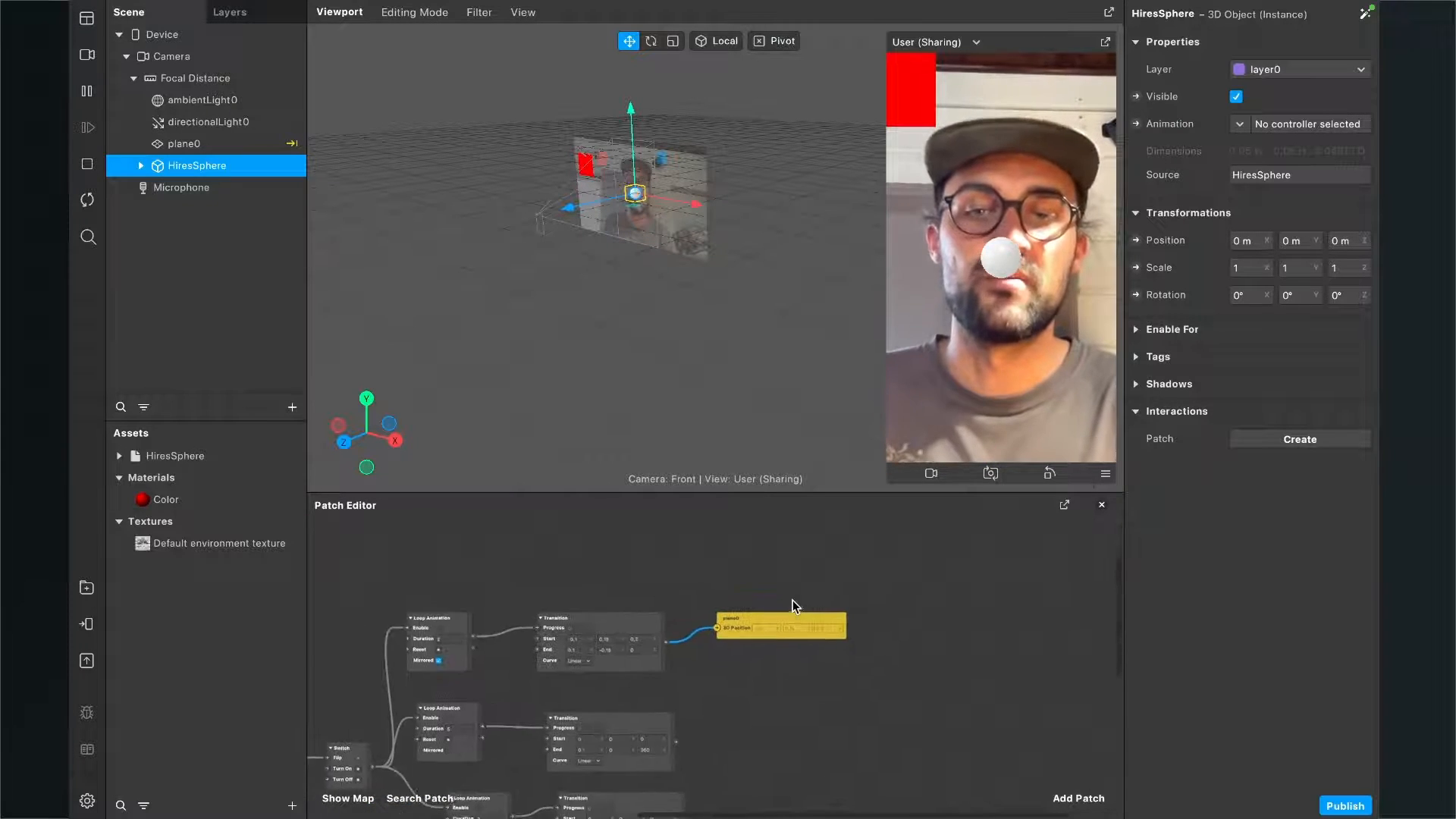
{"action": "scroll", "coordinate": [925, 540], "scroll_direction": "up", "scroll_amount": 3}
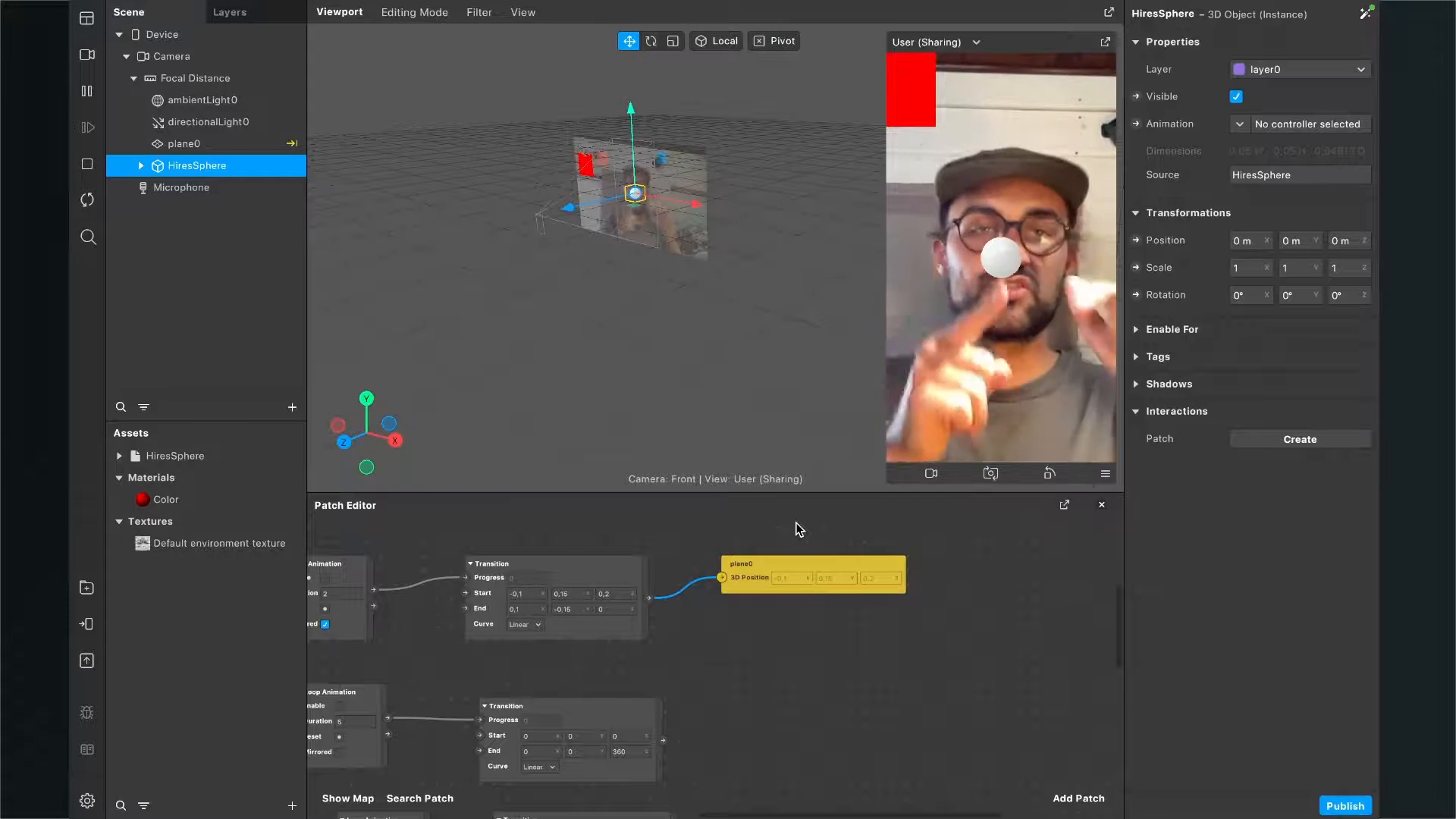
Review the tap-driven Loop Animation patches and tap the simulated screen to test plane0's position animation
{"action": "scroll", "coordinate": [554, 615], "scroll_direction": "left", "scroll_amount": 5}
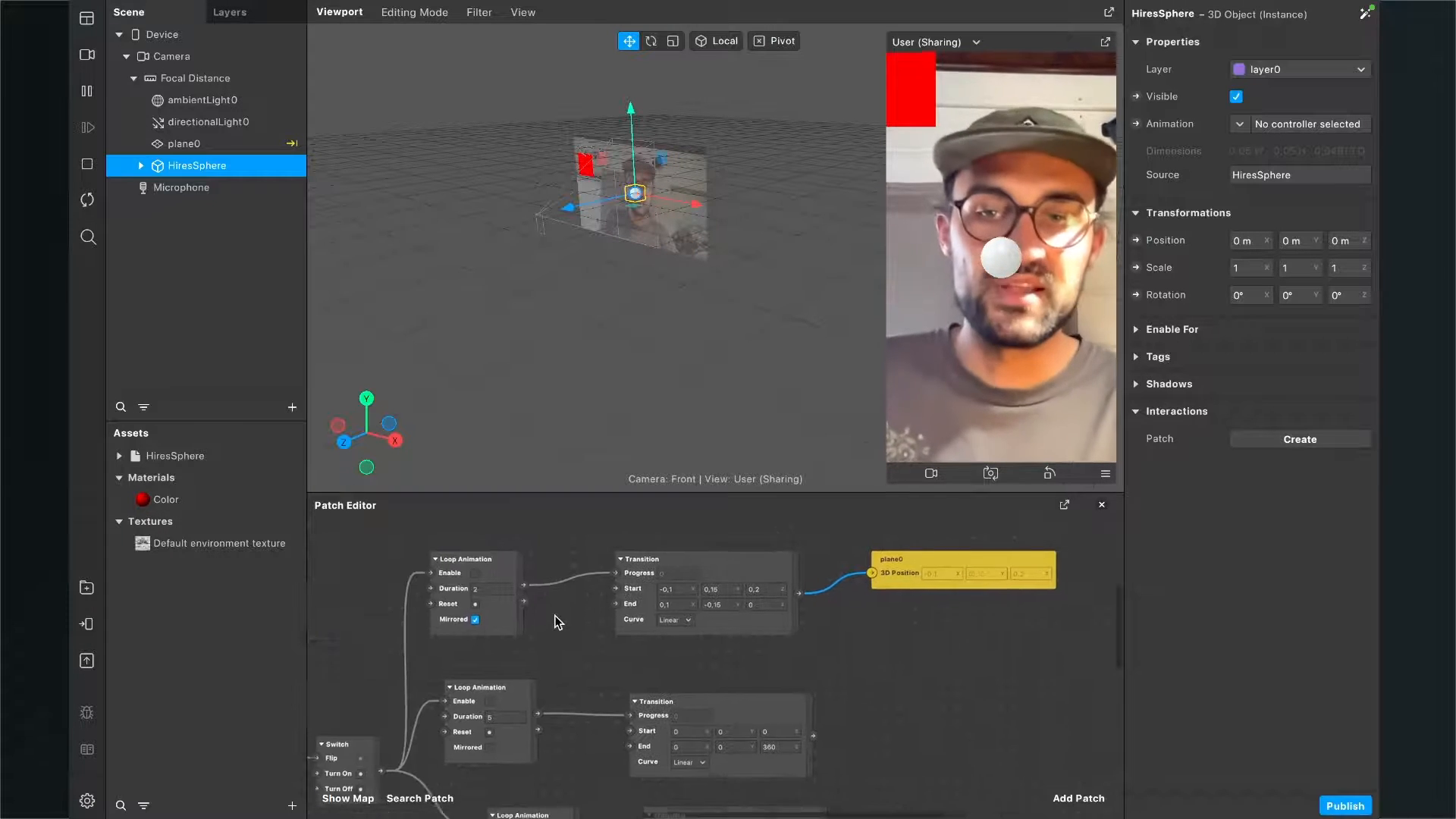
{"action": "left_click", "coordinate": [482, 577]}
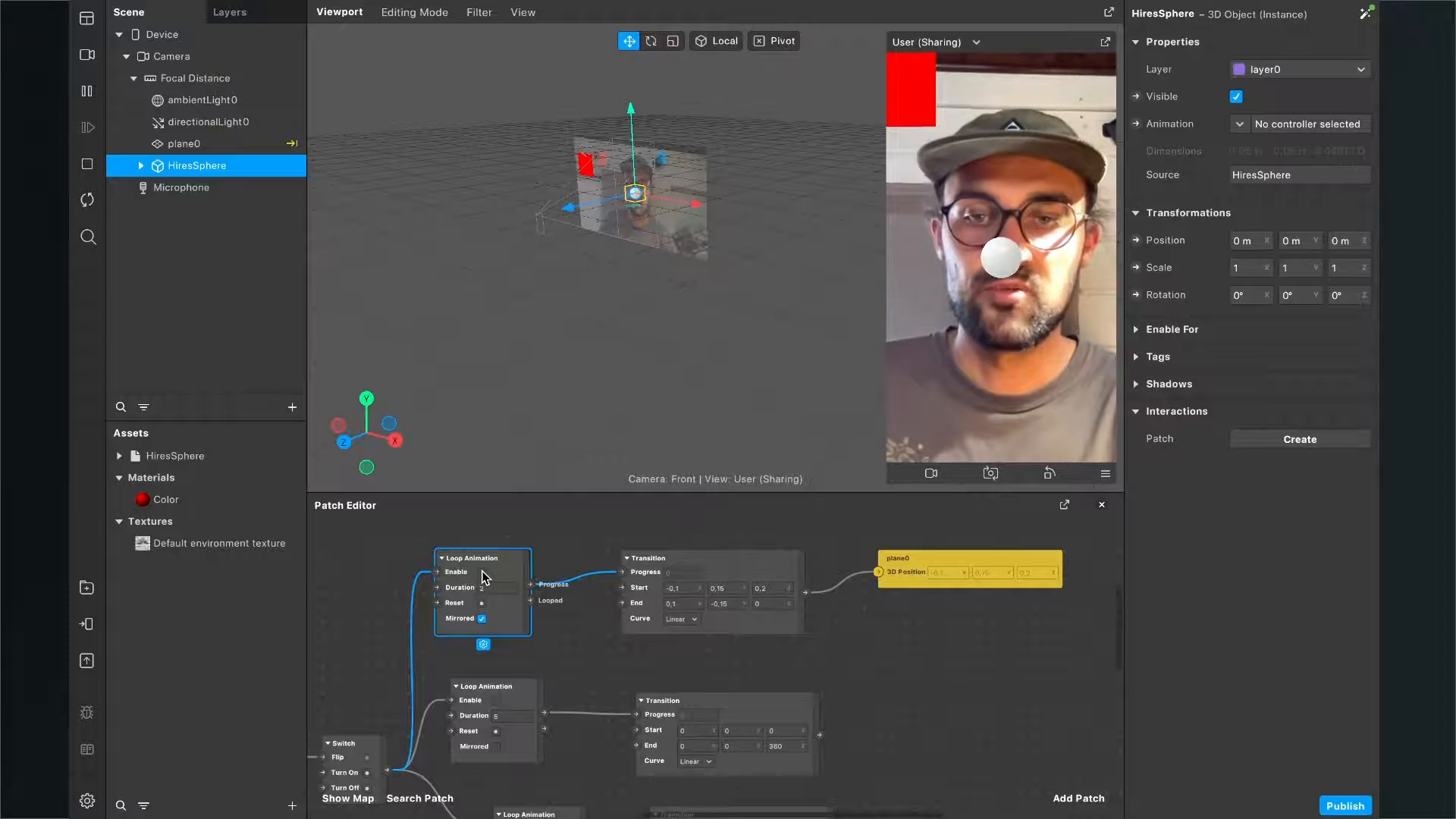
{"action": "scroll", "coordinate": [480, 577], "scroll_direction": "up", "scroll_amount": 5}
{"action": "left_click", "coordinate": [611, 550]}
{"action": "scroll", "coordinate": [685, 530], "scroll_direction": "down", "scroll_amount": 2}
{"action": "scroll", "coordinate": [689, 530], "scroll_direction": "down", "scroll_amount": 4}
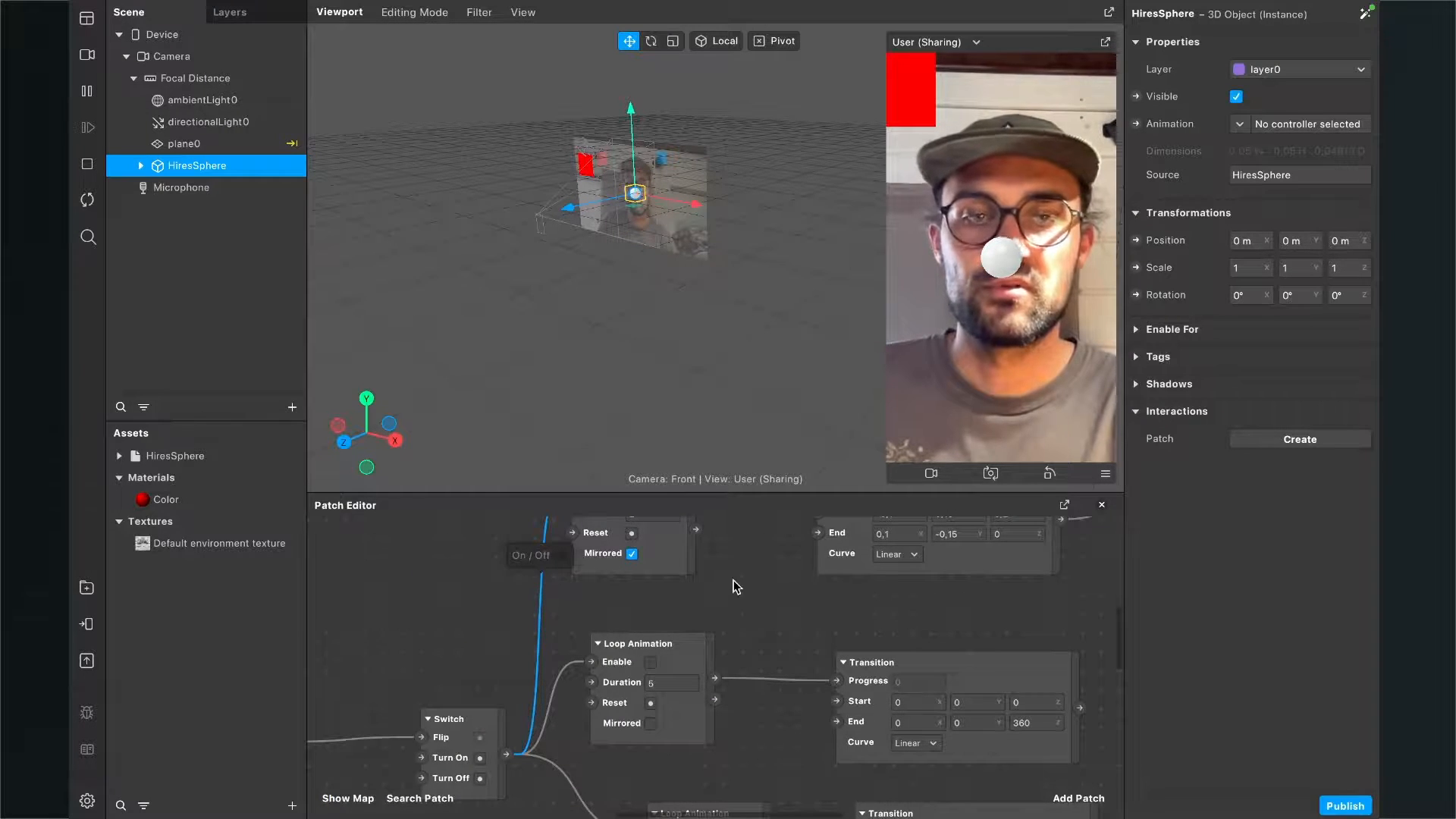
{"action": "scroll", "coordinate": [734, 580], "scroll_direction": "down", "scroll_amount": 3}
{"action": "left_click", "coordinate": [1079, 307]}
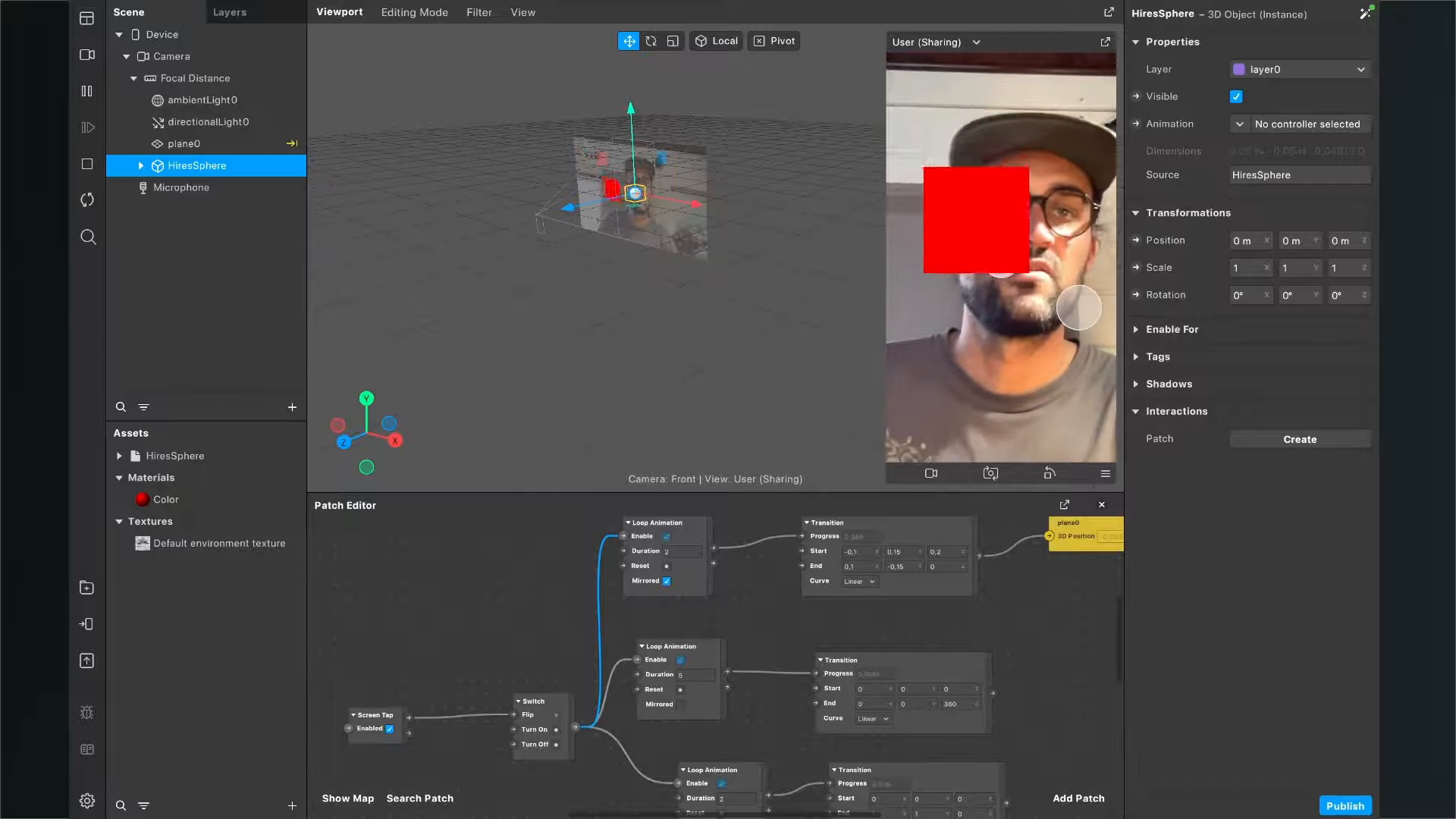
Delete plane0 from the scene together with its 3D Position, 3D Rotation and 3D Scale patches
{"action": "left_click", "coordinate": [182, 146]}
{"action": "scroll", "coordinate": [773, 692], "scroll_direction": "down", "scroll_amount": 2}
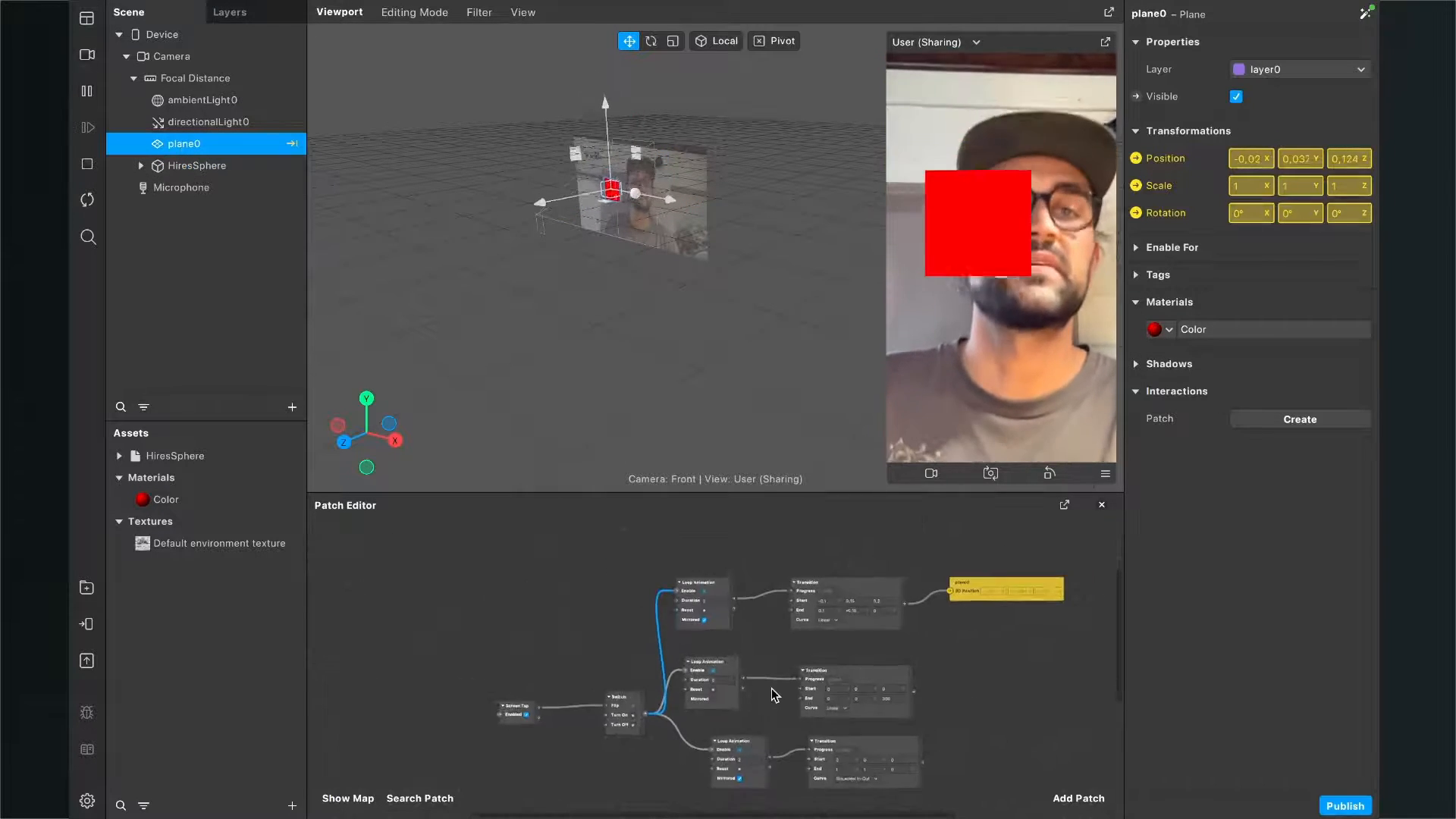
{"action": "scroll", "coordinate": [771, 688], "scroll_direction": "right", "scroll_amount": 2}
{"action": "scroll", "coordinate": [771, 688], "scroll_direction": "down", "scroll_amount": 1}
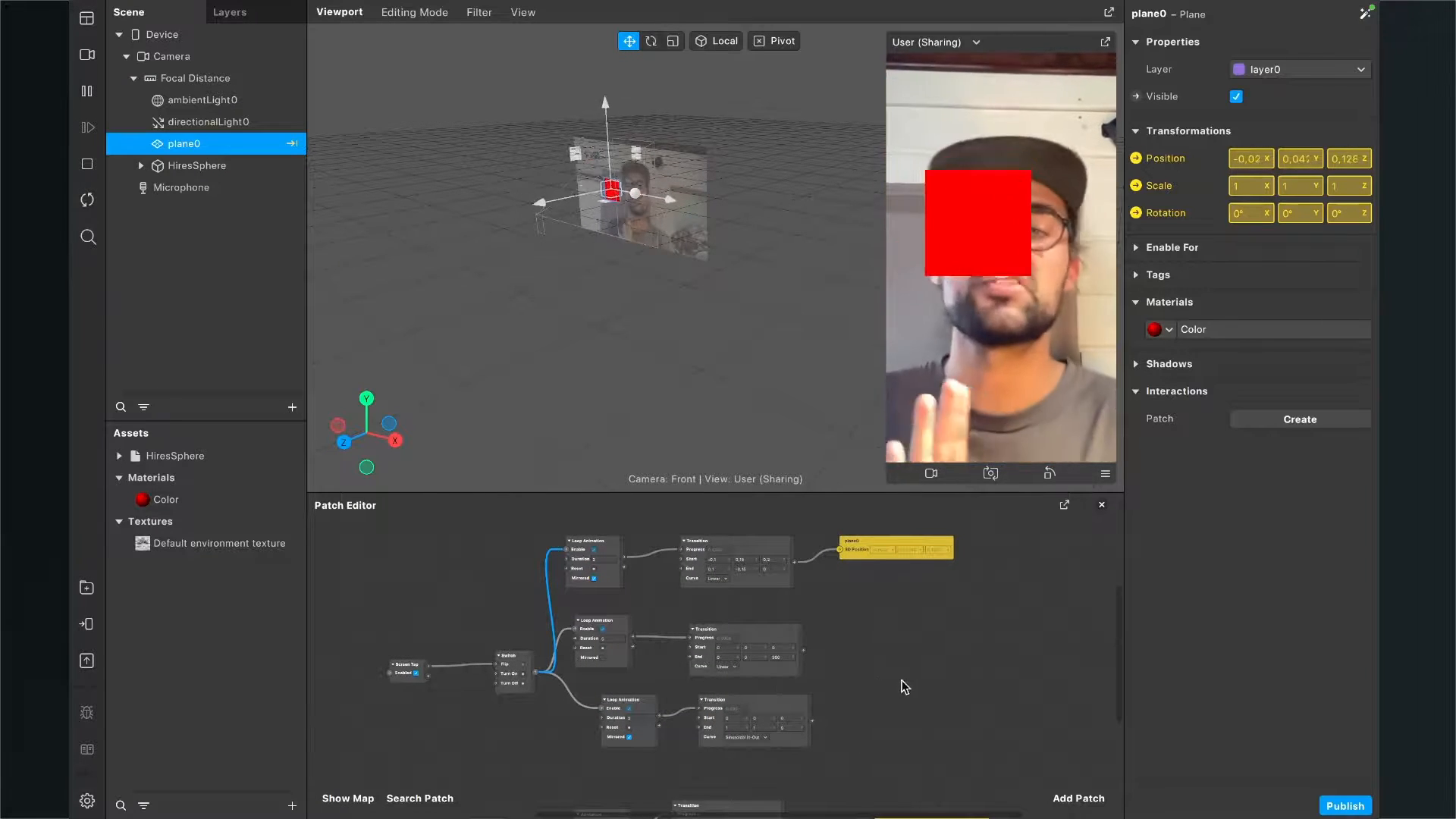
{"action": "scroll", "coordinate": [929, 698], "scroll_direction": "right", "scroll_amount": 2}
{"action": "scroll", "coordinate": [929, 697], "scroll_direction": "down", "scroll_amount": 3}
{"action": "scroll", "coordinate": [929, 699], "scroll_direction": "up", "scroll_amount": 2}
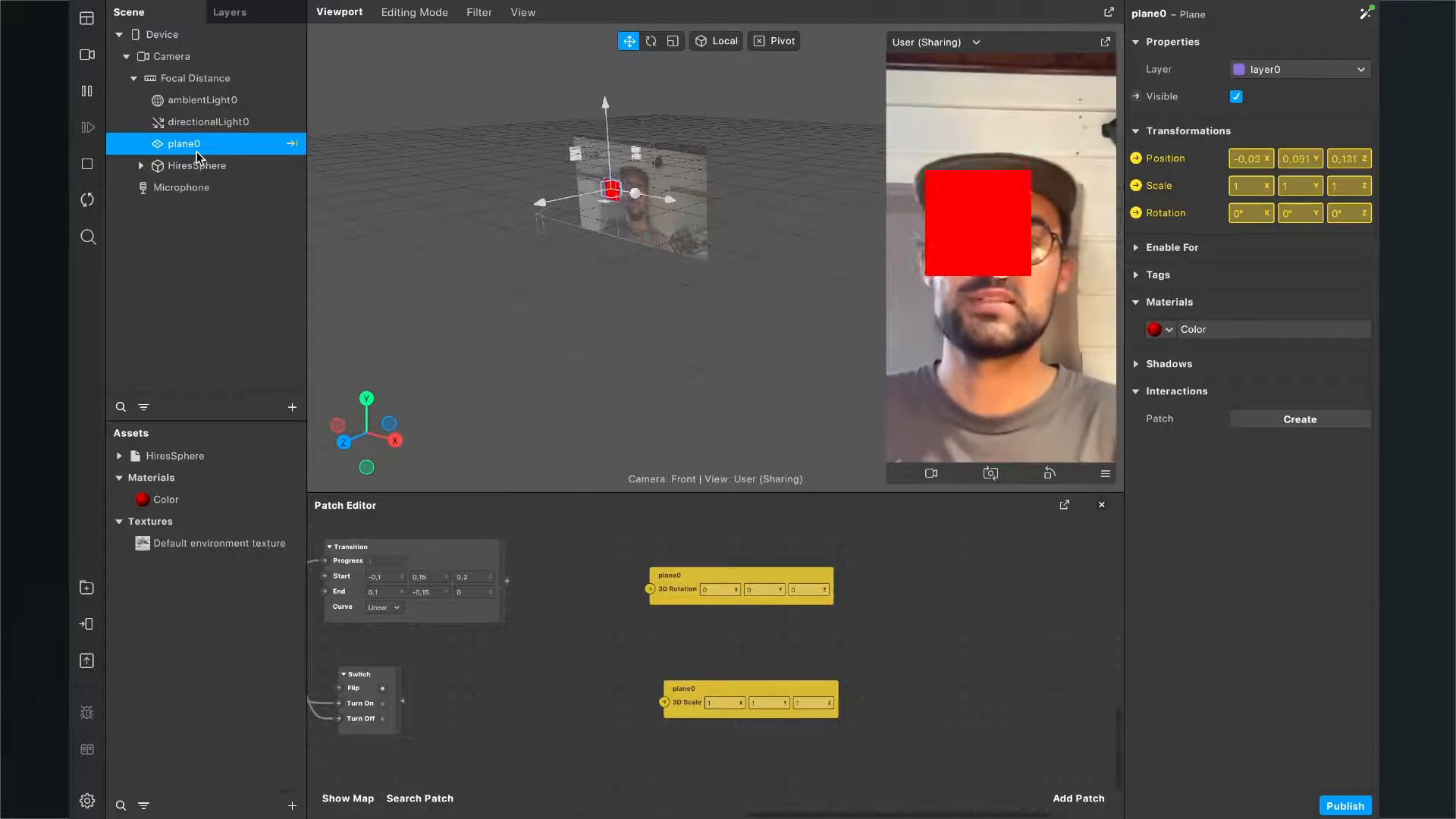
{"action": "key", "text": "Delete"}
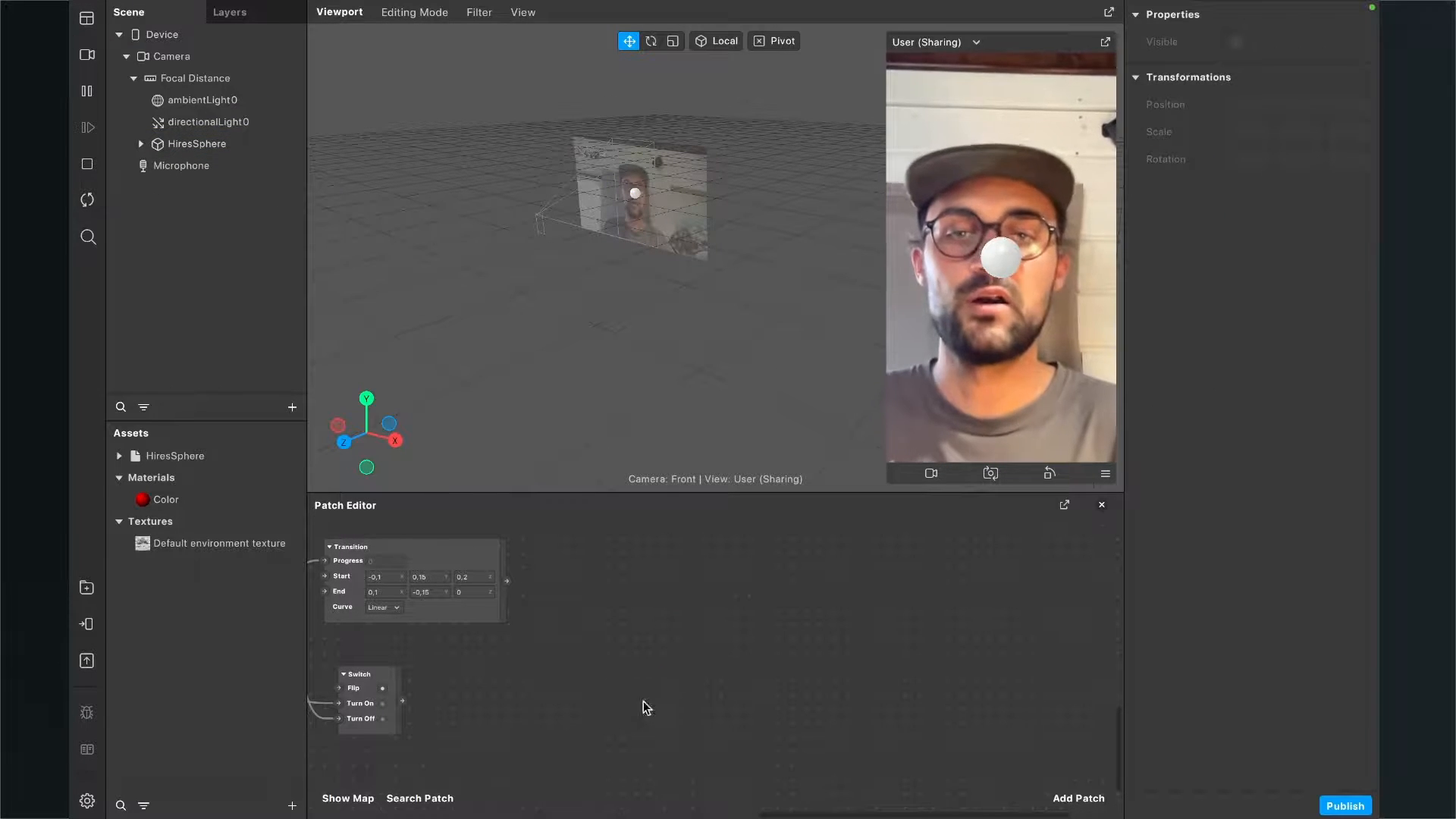
Create a 3D Position patch for HiresSphere and place it beside the first Loop Animation's Transition patch
{"action": "scroll", "coordinate": [607, 676], "scroll_direction": "up", "scroll_amount": 6}
{"action": "scroll", "coordinate": [607, 676], "scroll_direction": "left", "scroll_amount": 2}
{"action": "scroll", "coordinate": [605, 674], "scroll_direction": "down", "scroll_amount": 1}
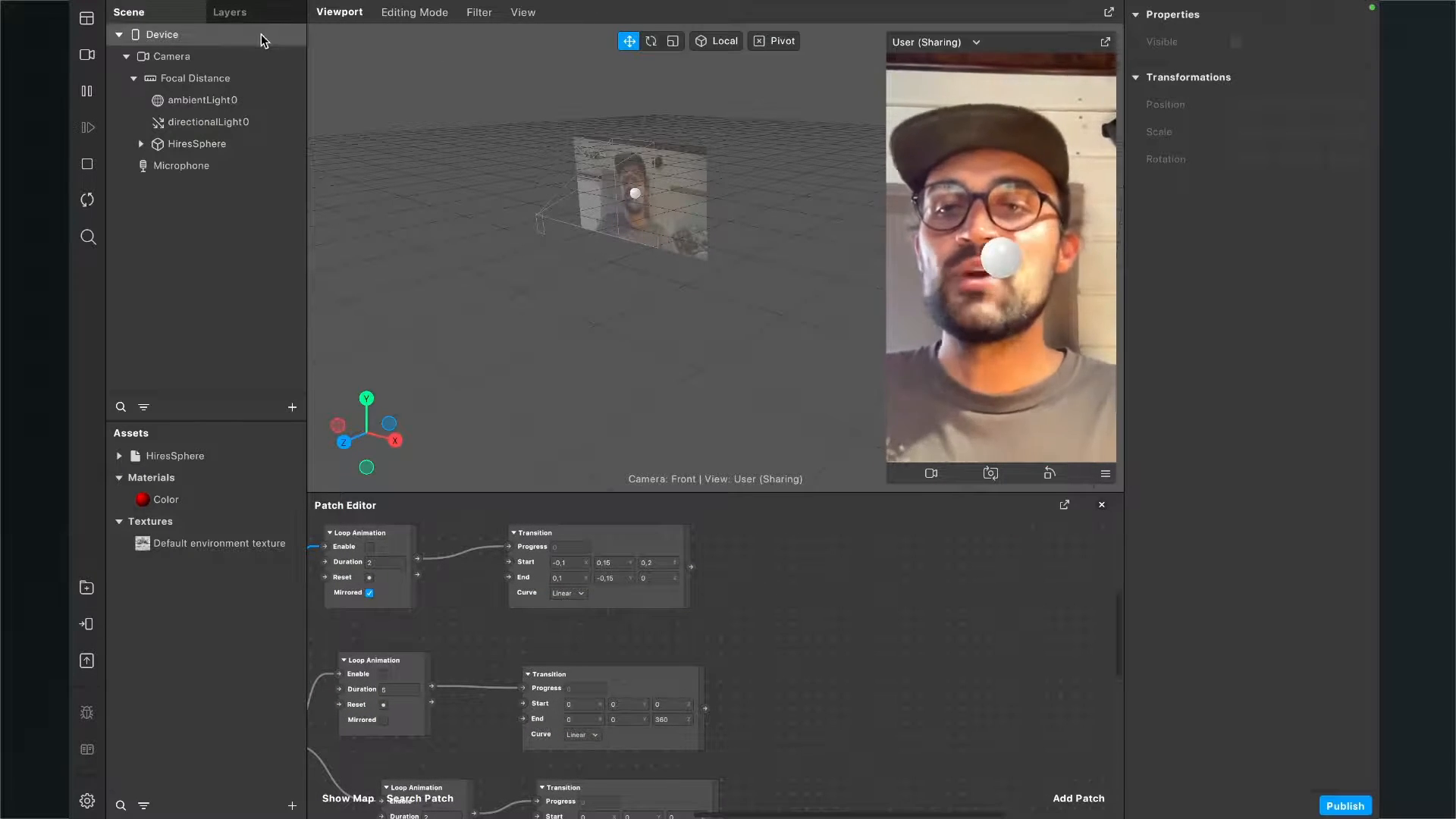
{"action": "left_click", "coordinate": [234, 144]}
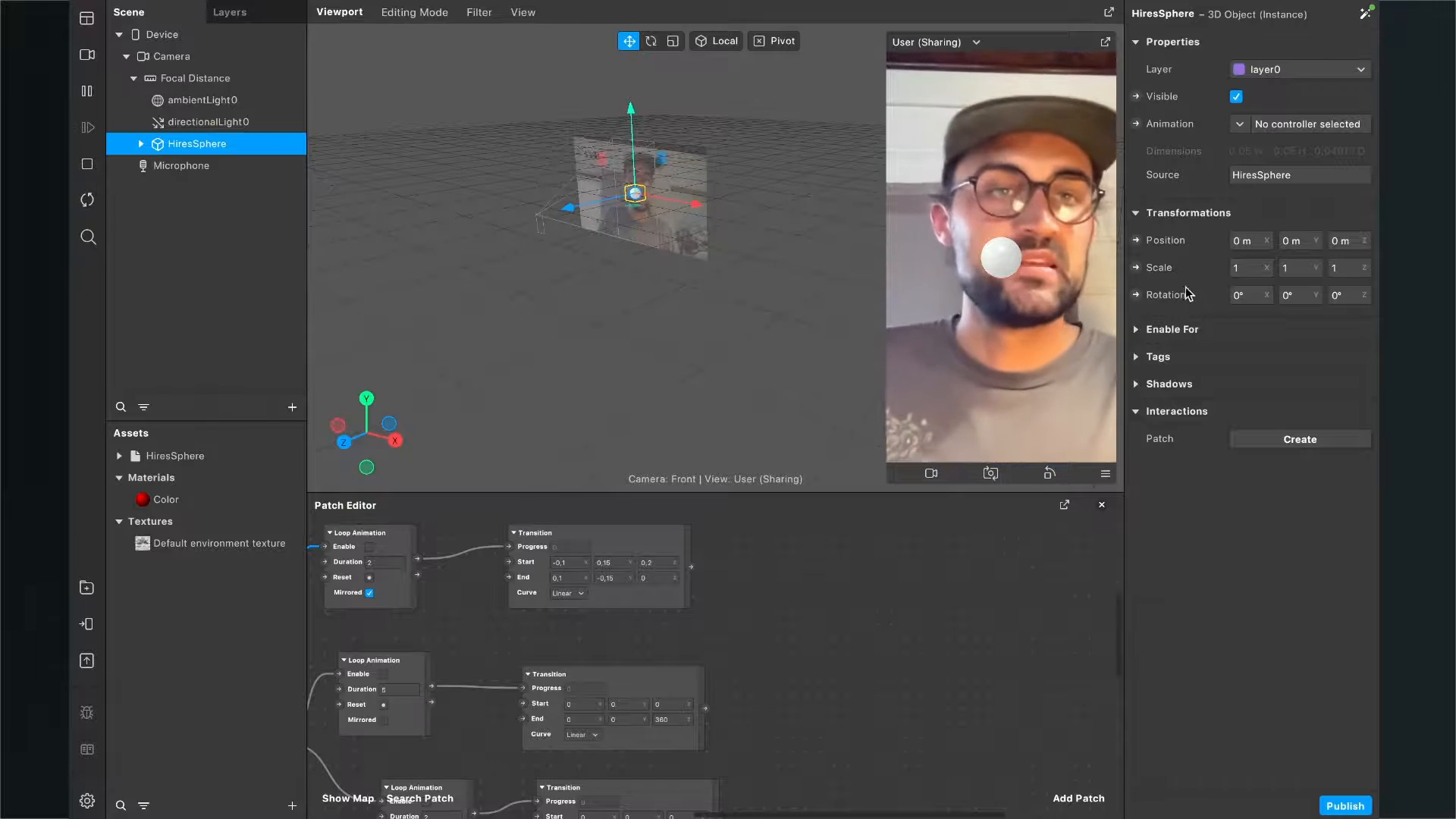
{"action": "left_click", "coordinate": [1135, 240]}
{"action": "left_click_drag", "start_coordinate": [731, 700], "coordinate": [792, 574]}
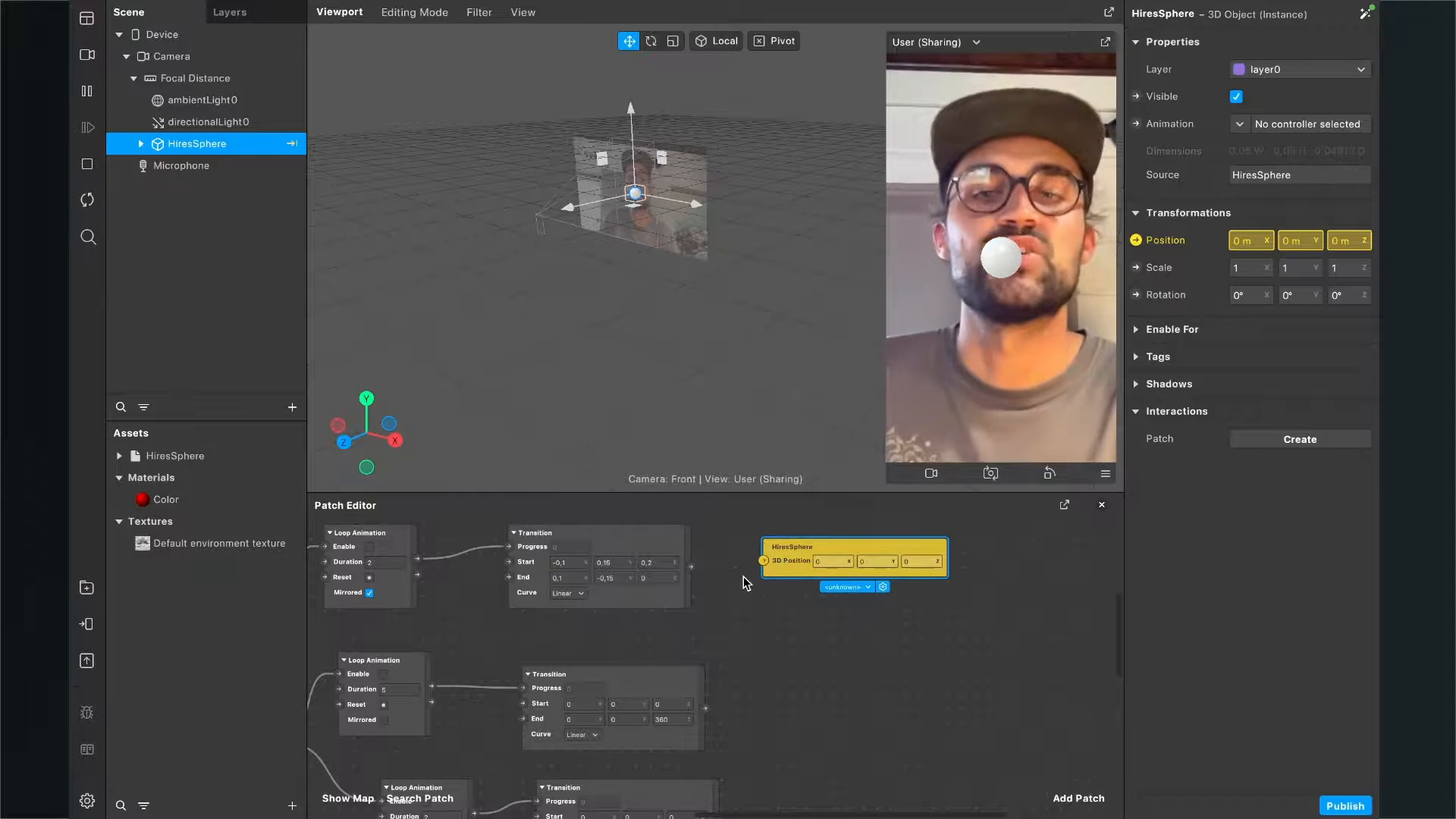
Connect the first Transition patch's output to HiresSphere's 3D Position patch
{"action": "scroll", "coordinate": [743, 578], "scroll_direction": "left", "scroll_amount": 2}
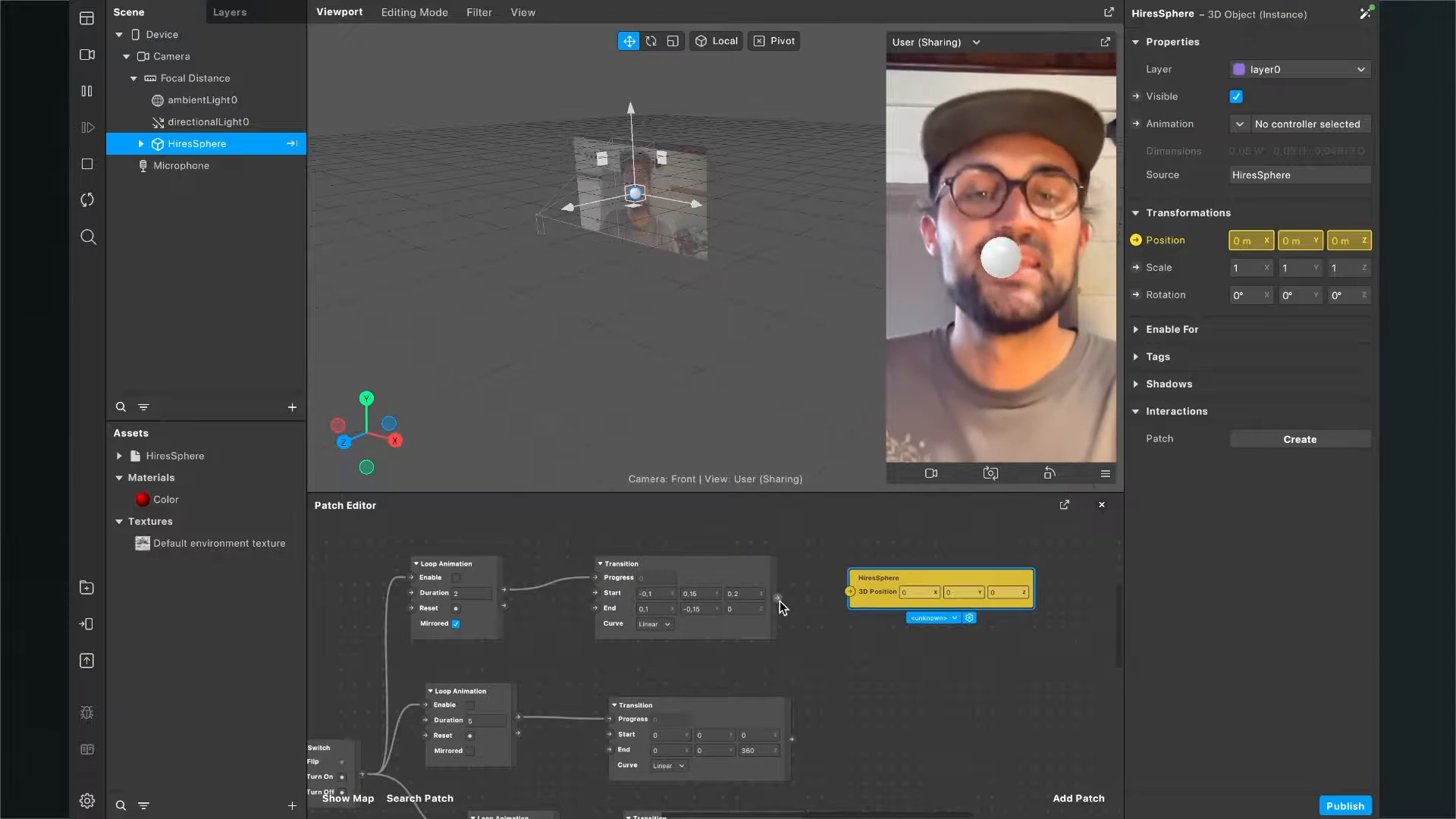
{"action": "left_click_drag", "start_coordinate": [778, 598], "coordinate": [849, 591]}
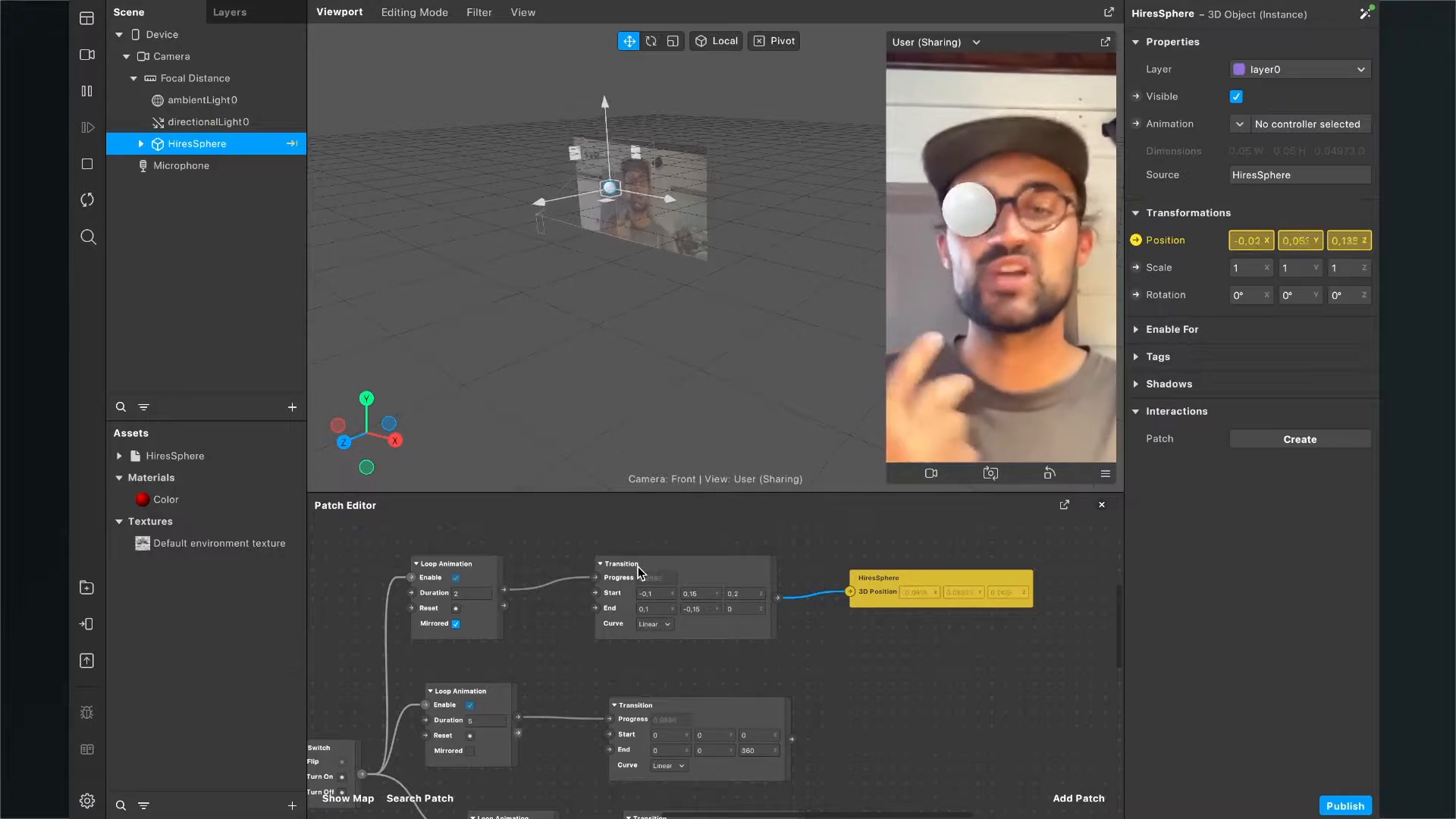
{"action": "scroll", "coordinate": [639, 572], "scroll_direction": "down", "scroll_amount": 2}
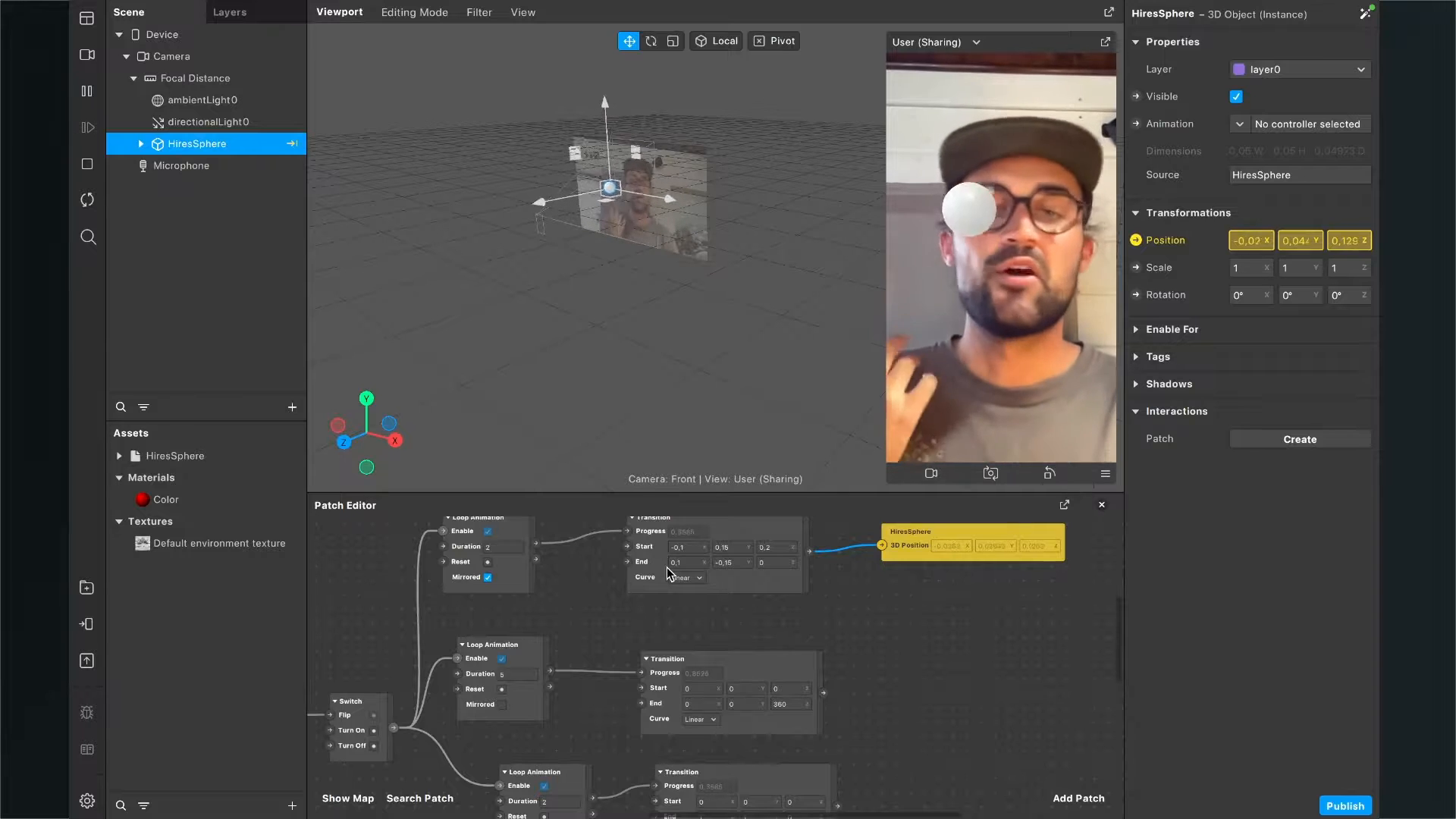
{"action": "scroll", "coordinate": [667, 568], "scroll_direction": "up", "scroll_amount": 5, "text": "ctrl"}
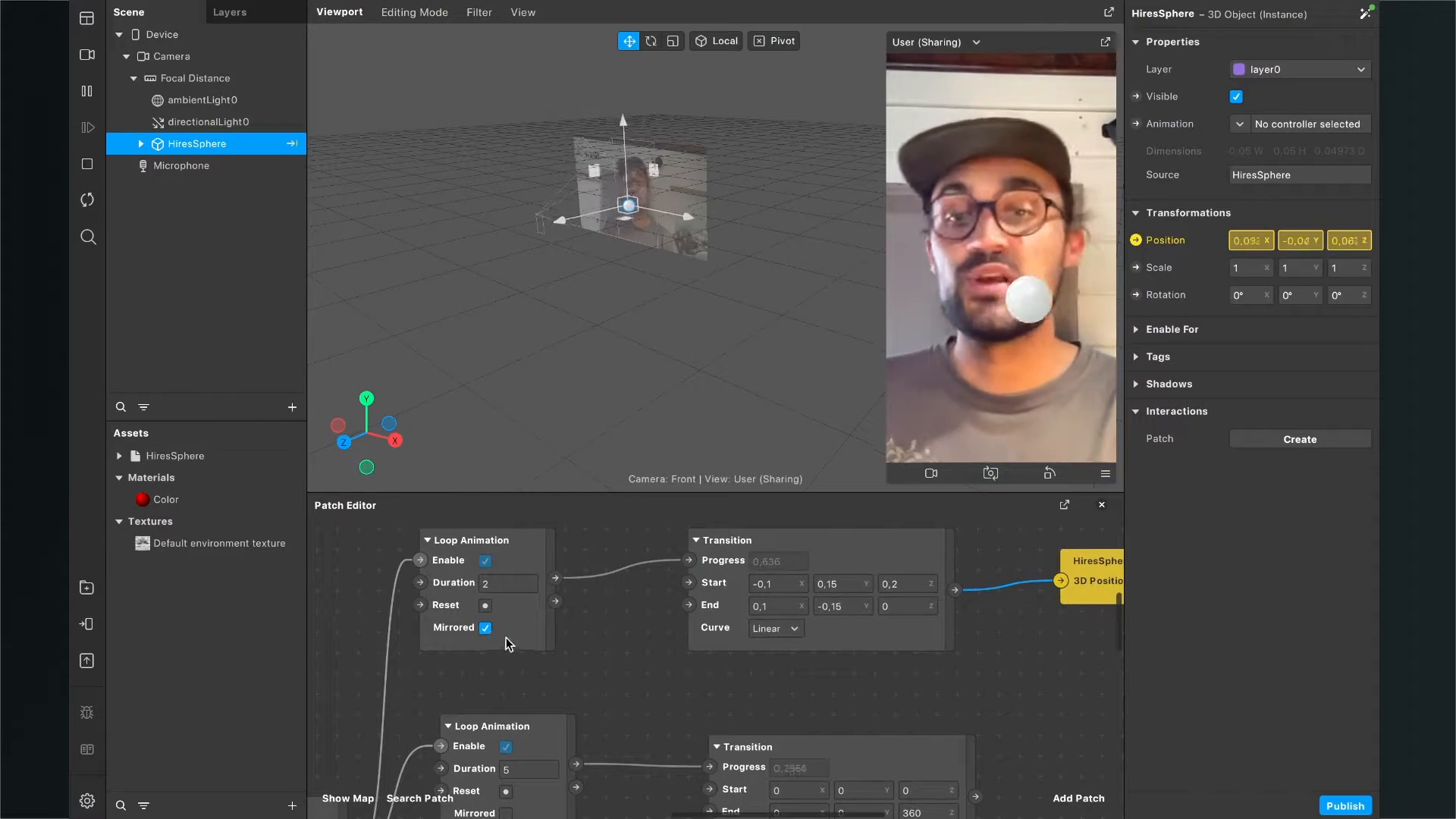